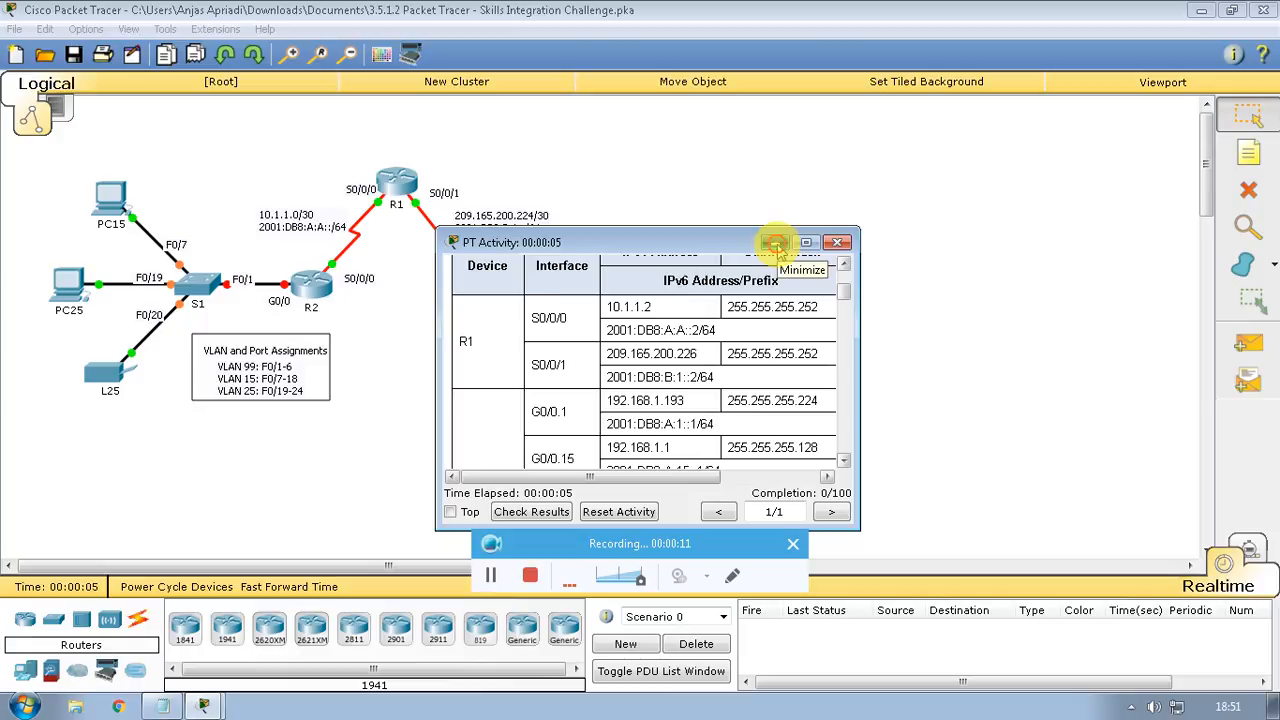
# Hide the activity instructions, then bring them back and scroll to the addressing table
pyautogui.click(775, 244)
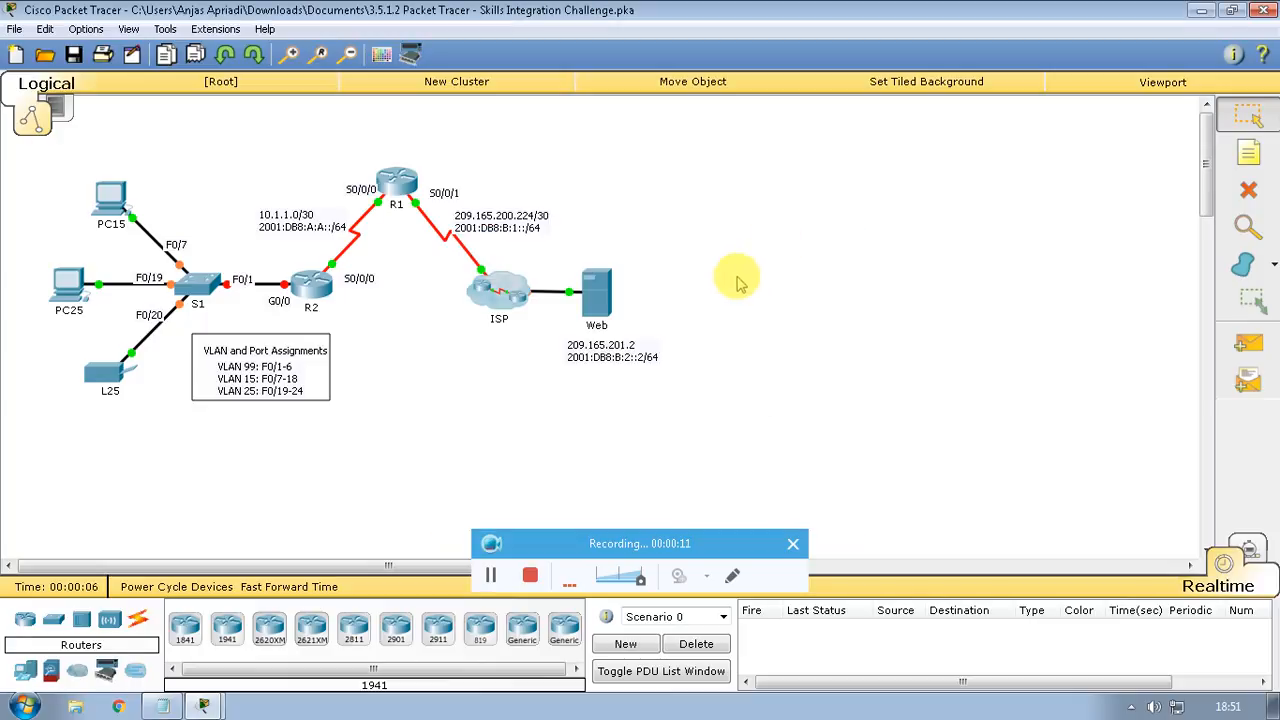
pyautogui.click(422, 370)
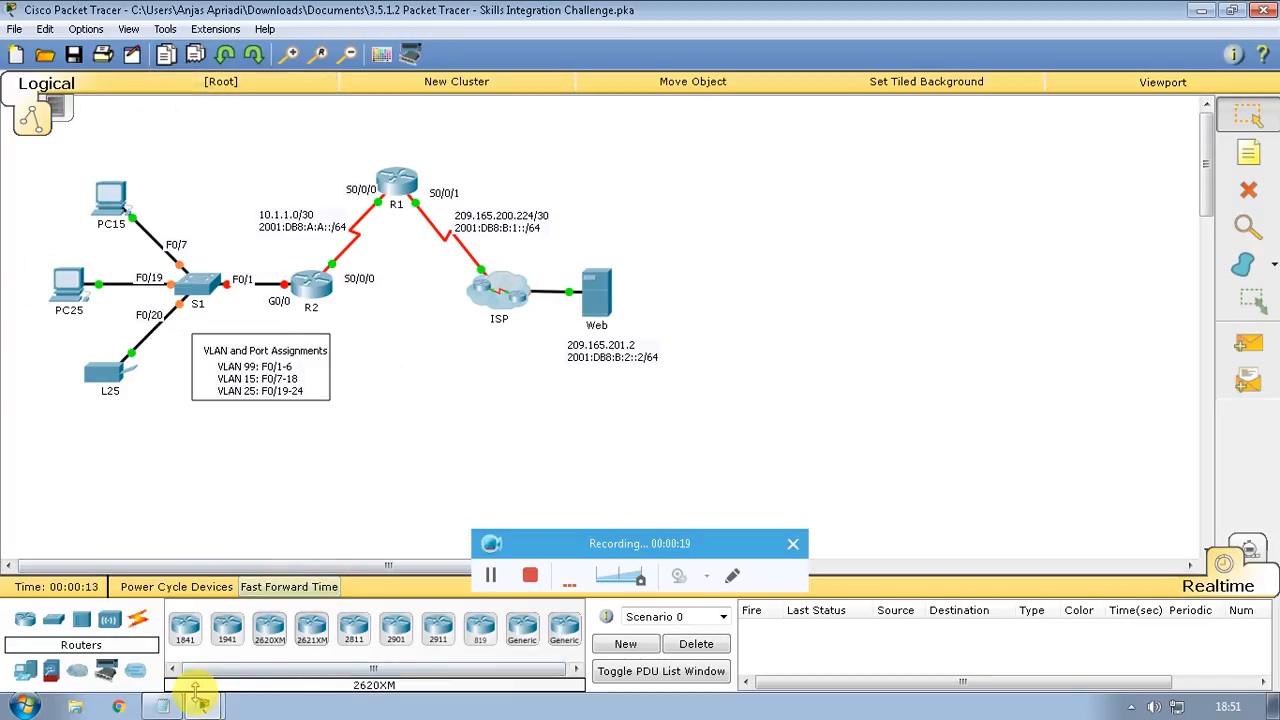
pyautogui.click(204, 707)
pyautogui.click(142, 649)
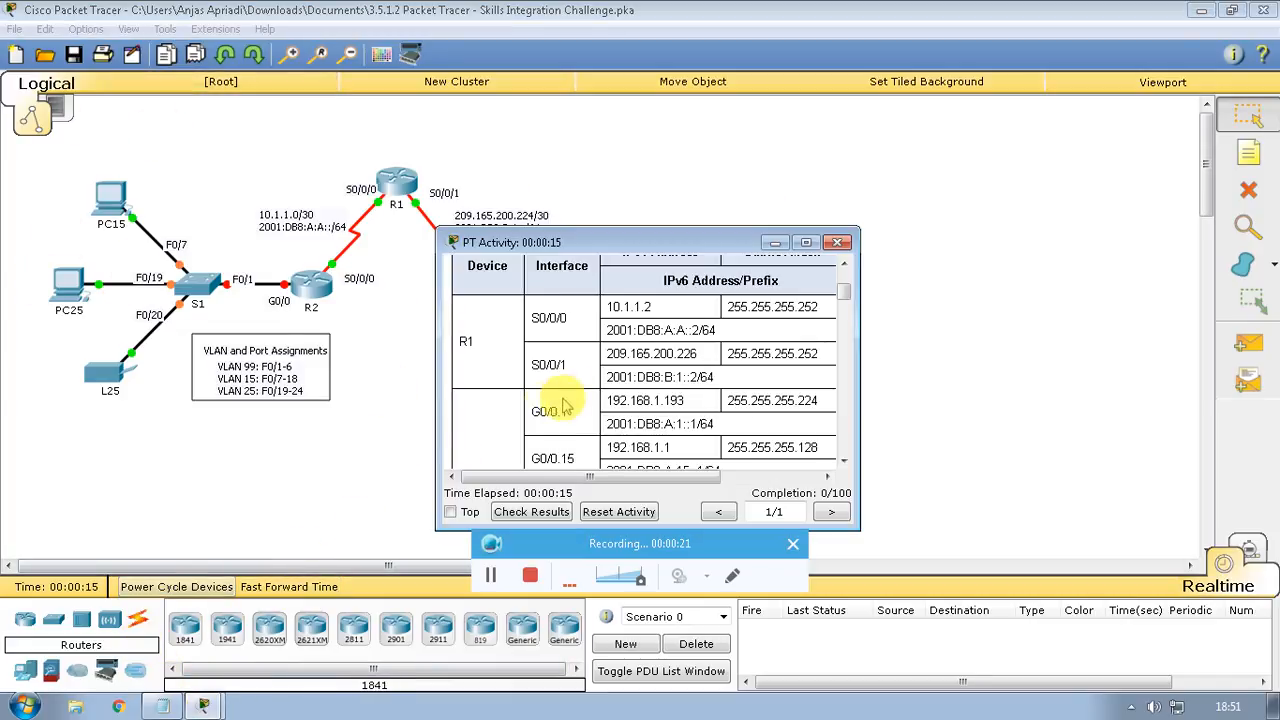
pyautogui.scroll(-6, 563, 400)
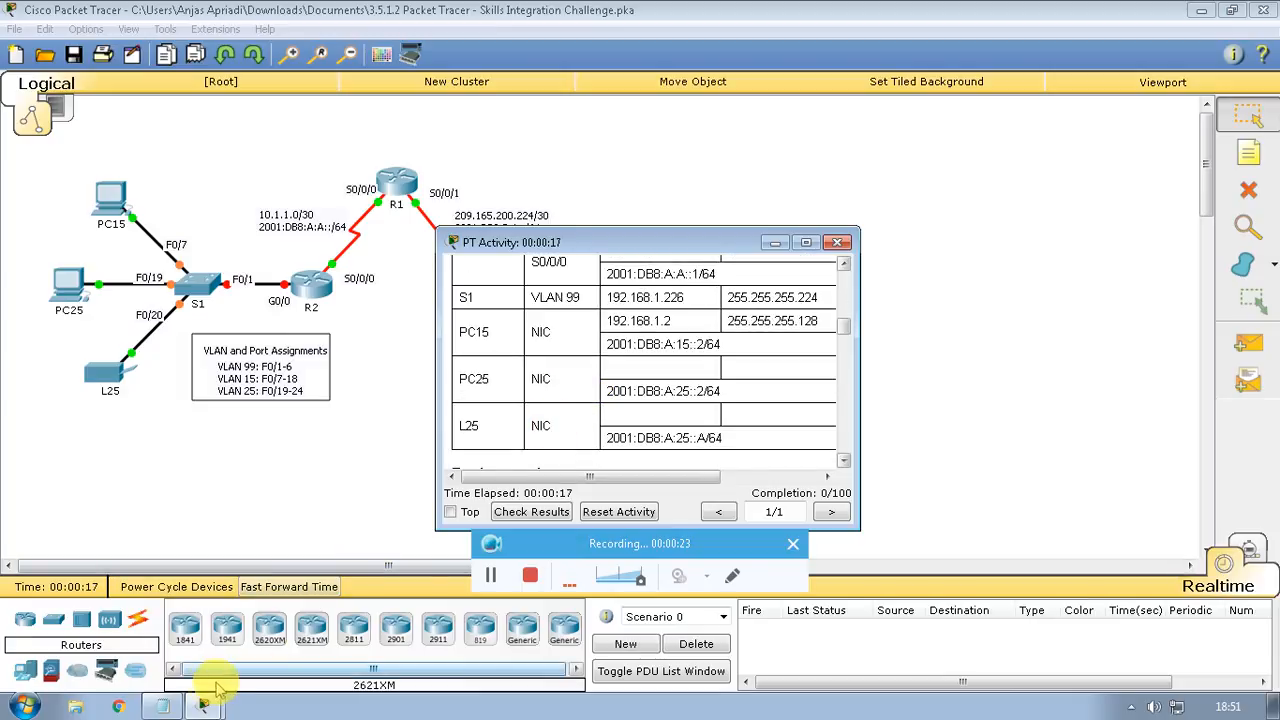
# Open the VLAN 25 /26 subnet notes and minimize the activity instructions again
pyautogui.click(162, 706)
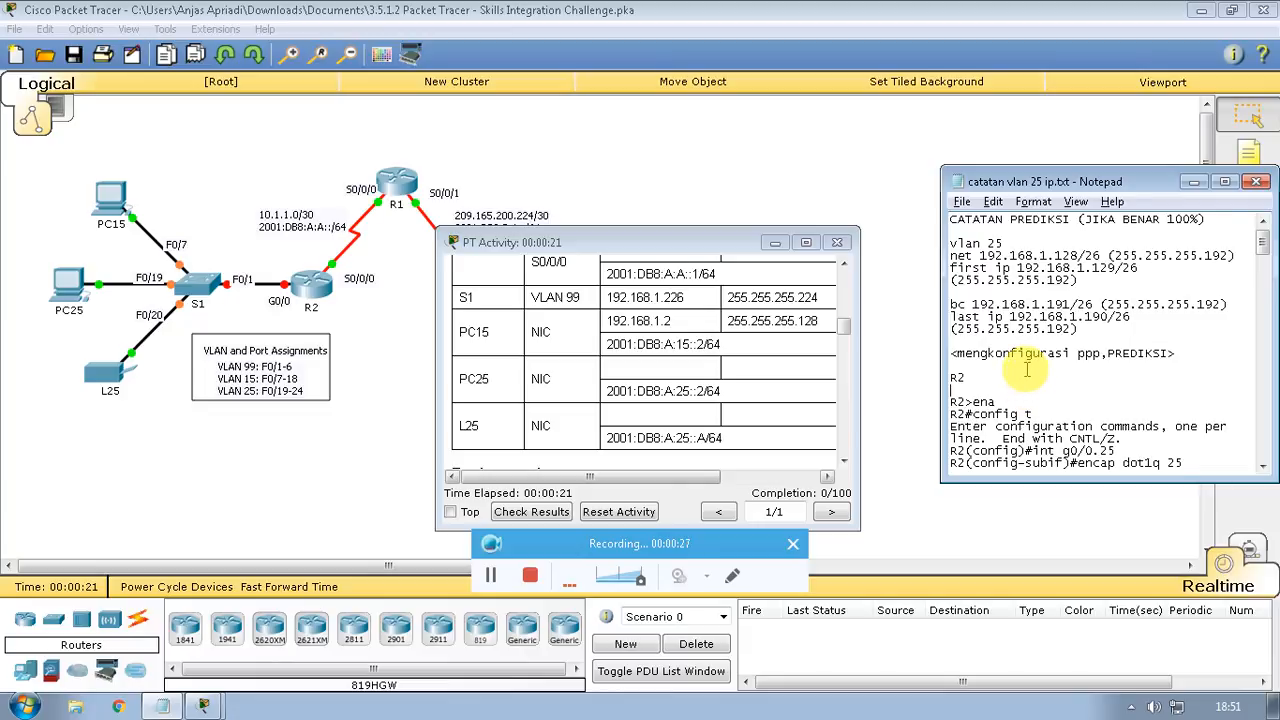
pyautogui.scroll(-1, 1028, 366)
pyautogui.scroll(1, 1028, 366)
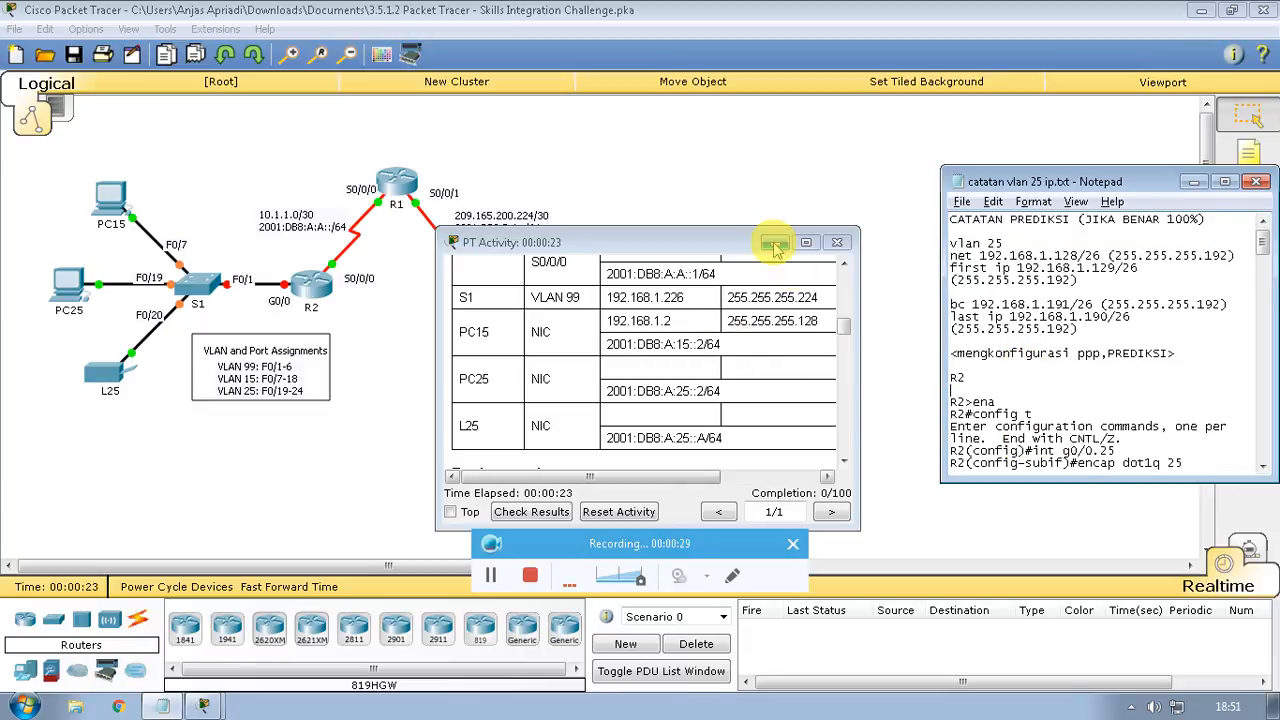
pyautogui.click(775, 242)
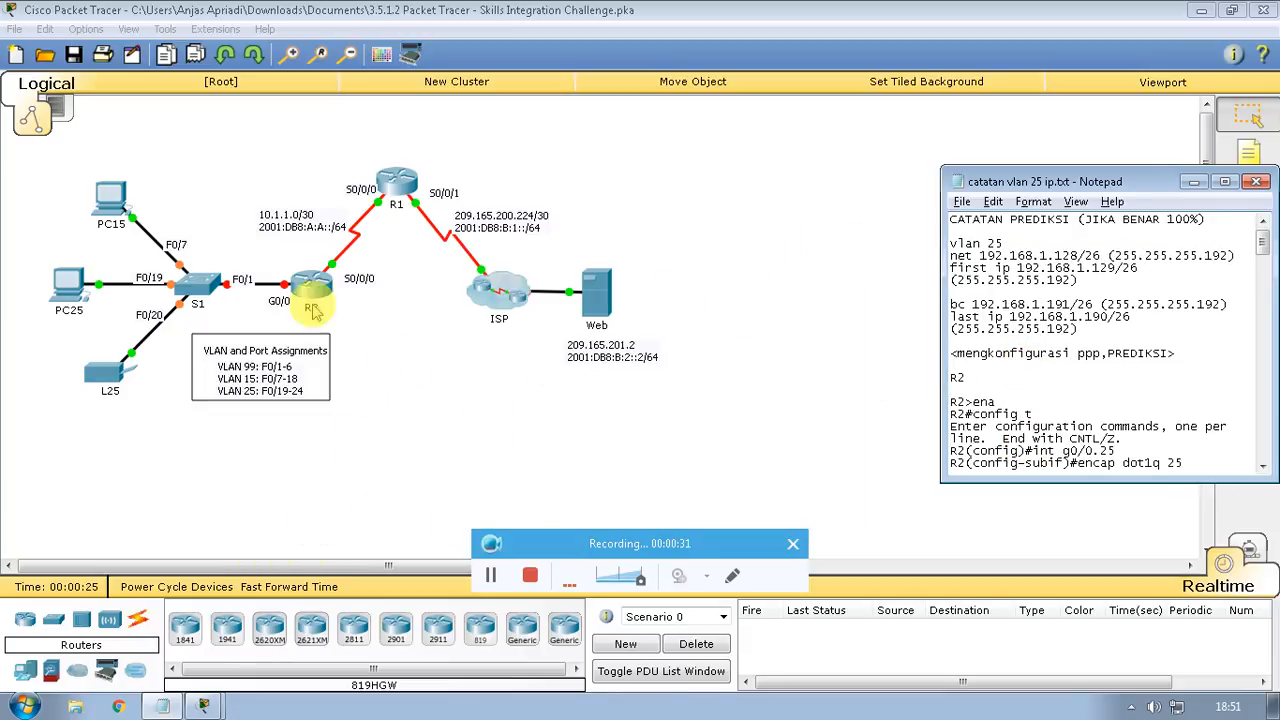
# Log in to R2's CLI with the console and enable passwords, reach config t, and place it beside the notes
pyautogui.click(310, 288)
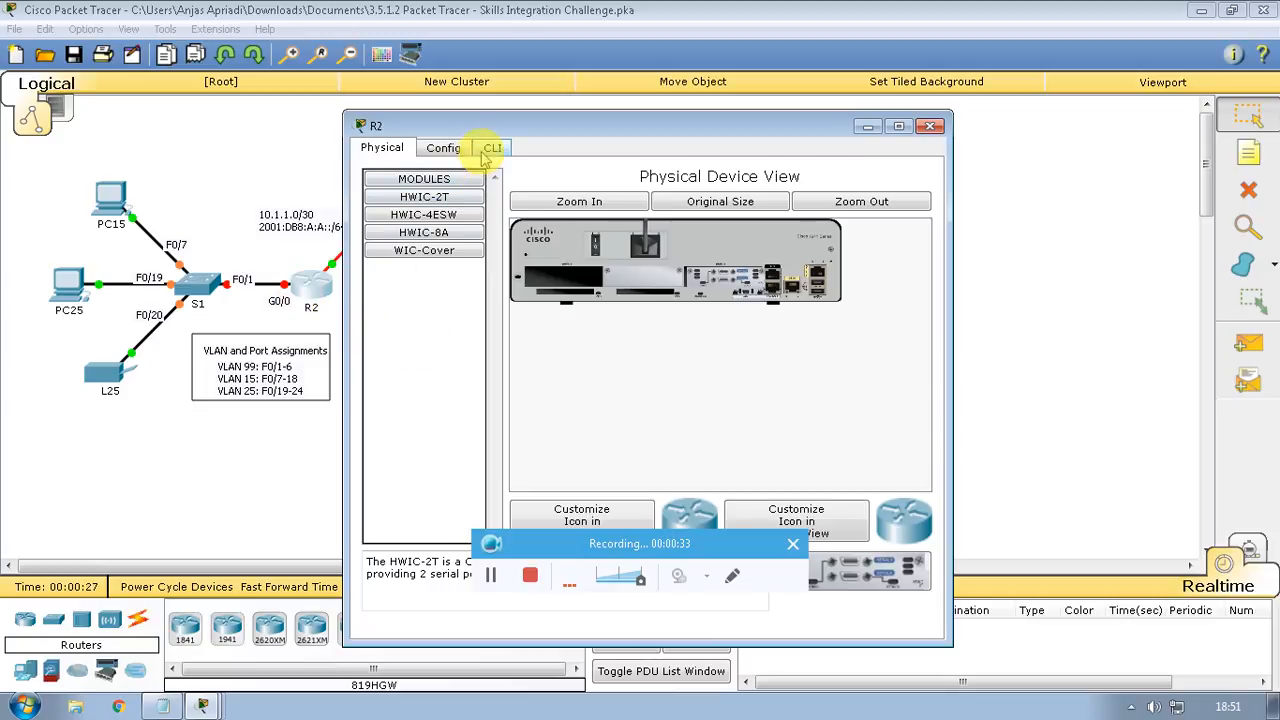
pyautogui.click(490, 148)
pyautogui.press('Return')
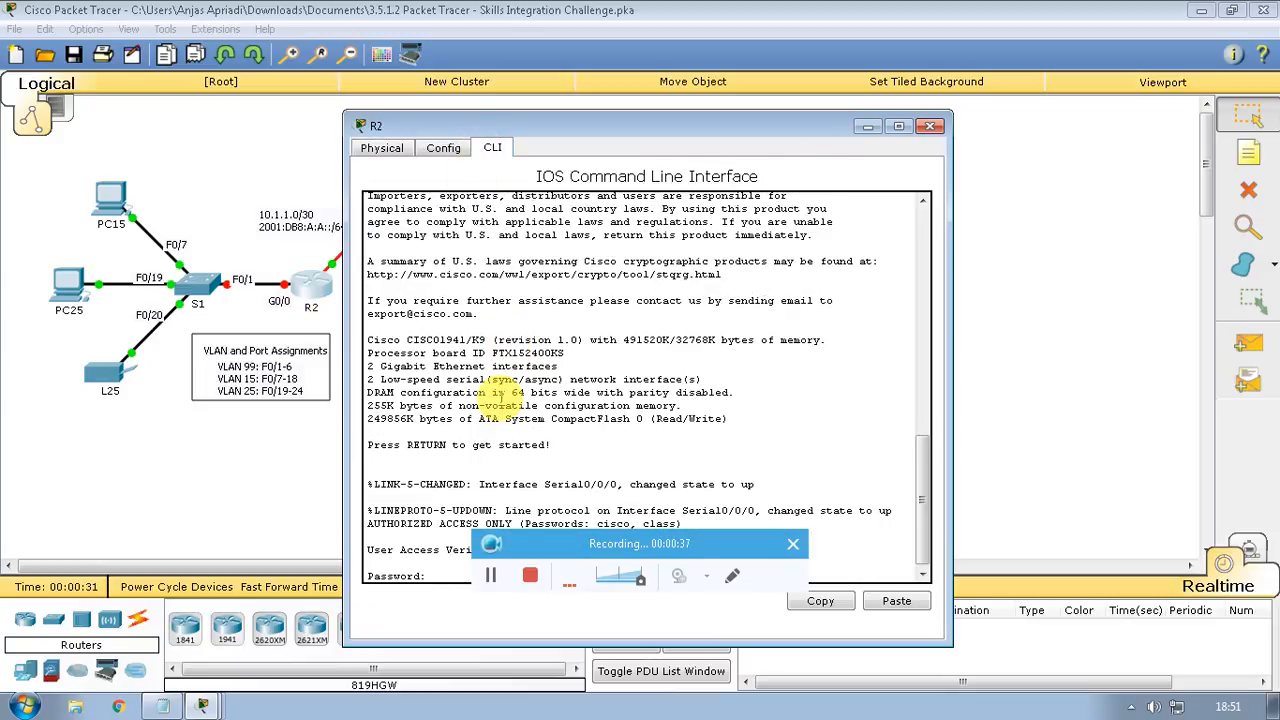
pyautogui.press('Return')
pyautogui.write('ena')
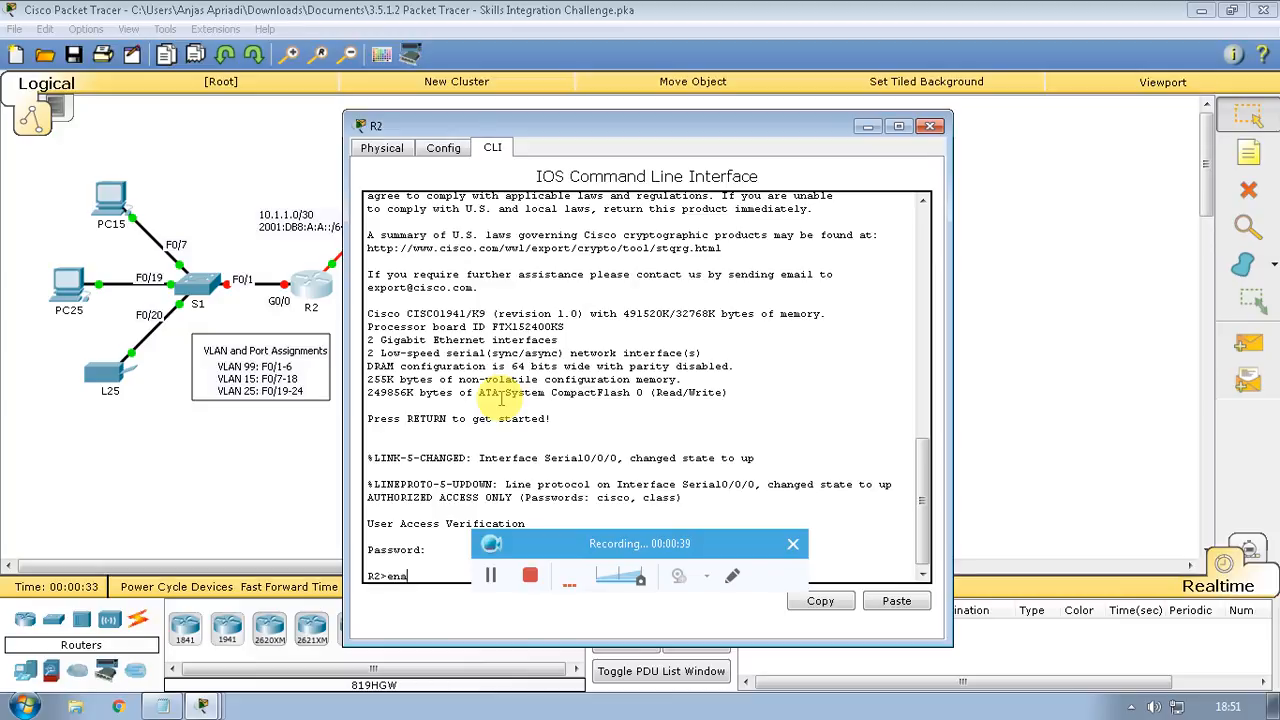
pyautogui.press('Return')
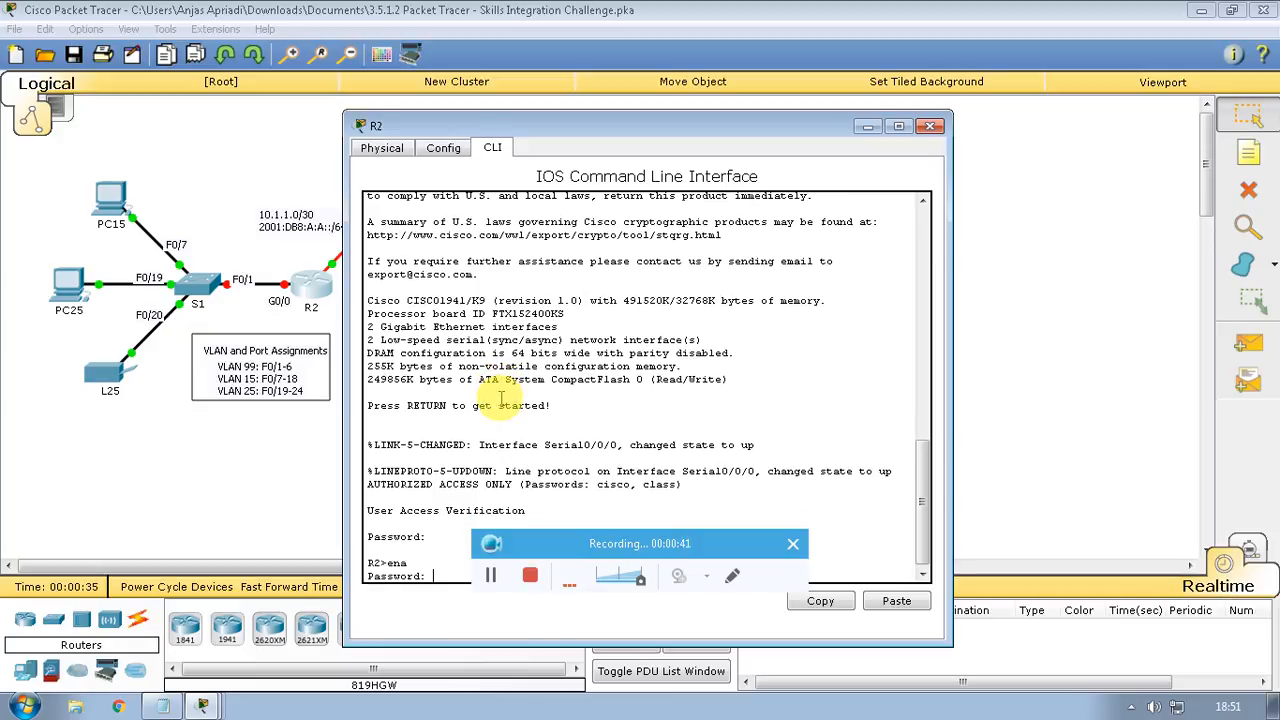
pyautogui.press('Return')
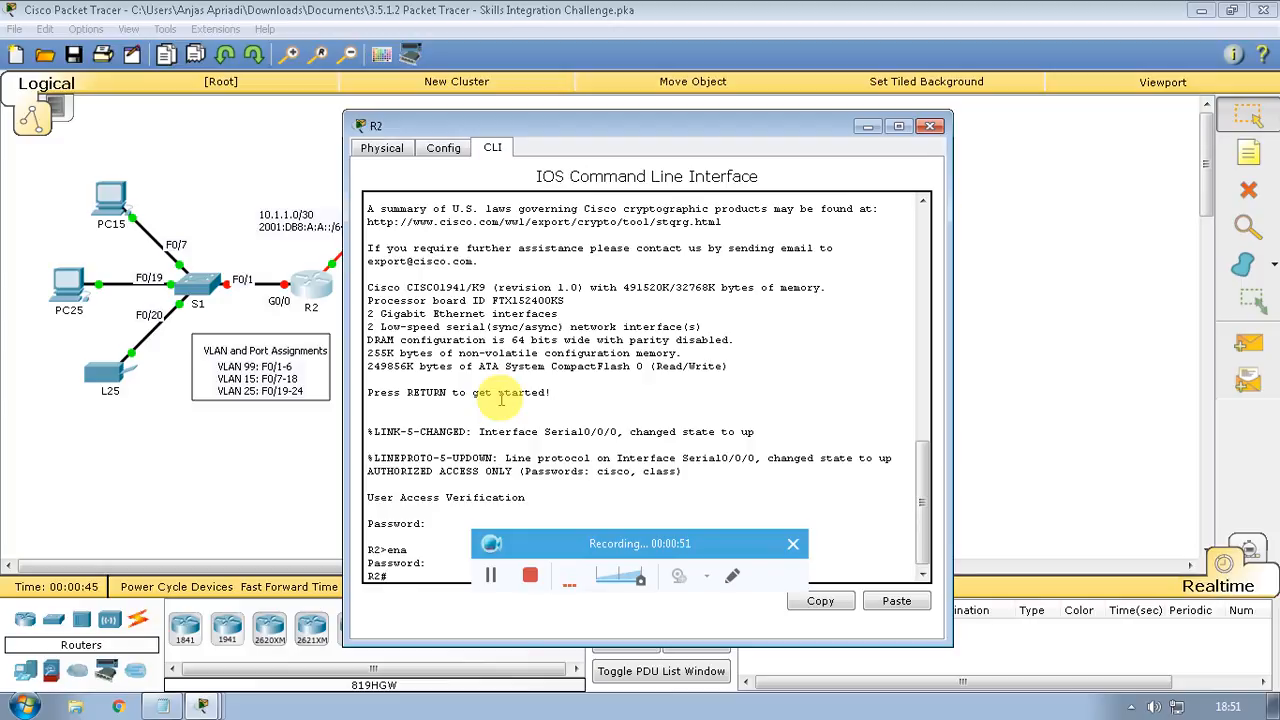
pyautogui.write('config t')
pyautogui.press('Return')
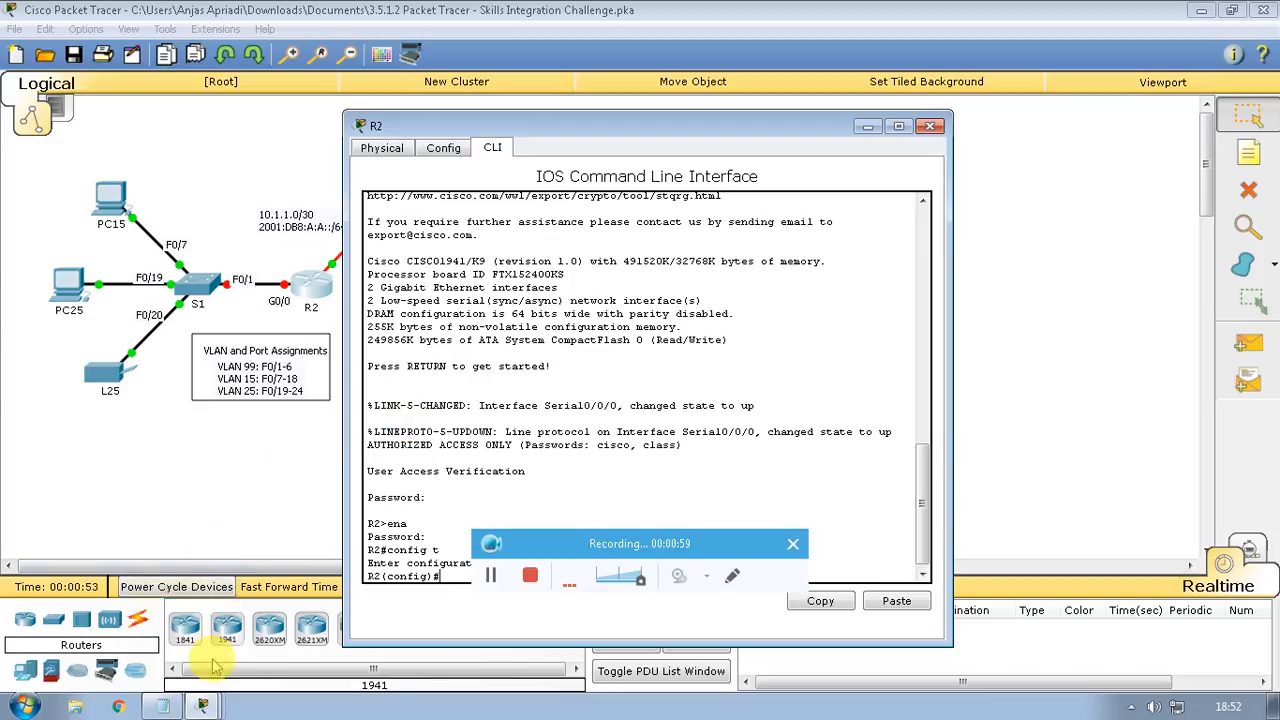
pyautogui.click(165, 706)
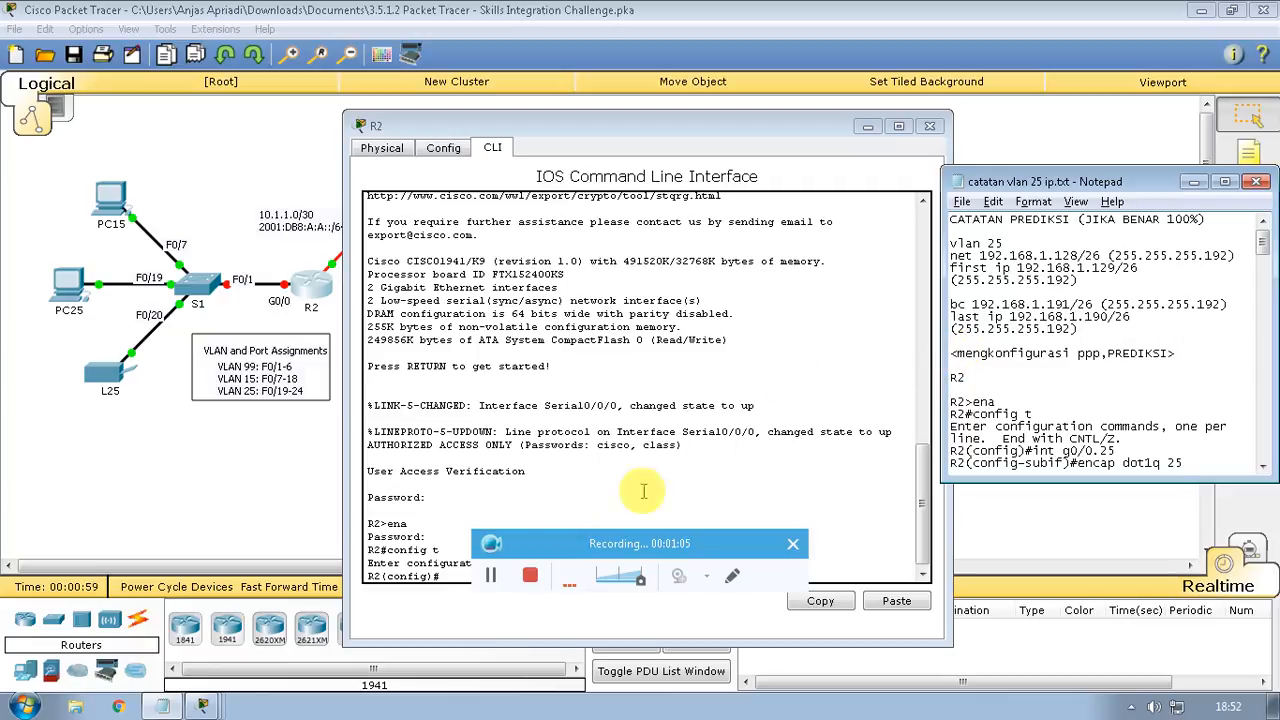
pyautogui.moveTo(459, 125); pyautogui.dragTo(310, 98)
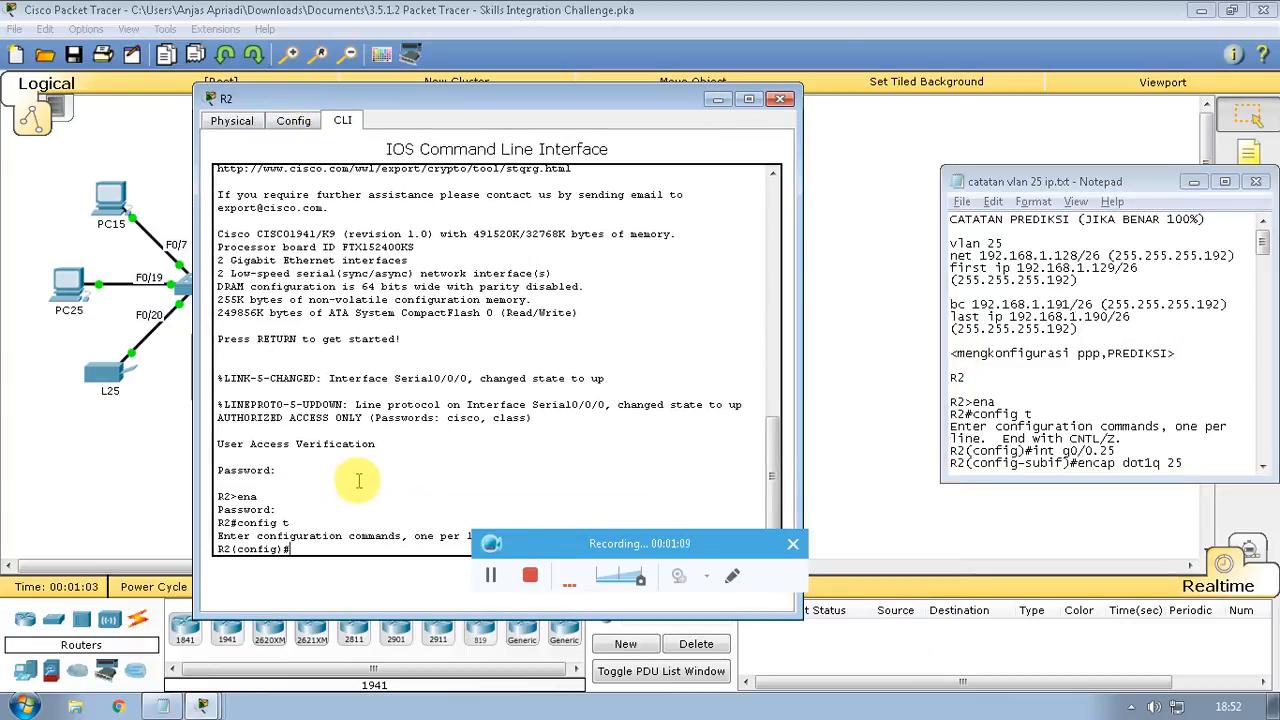
# Create R2 subinterface g0/0.25 with dot1q encapsulation for VLAN 25
pyautogui.write('int g0')
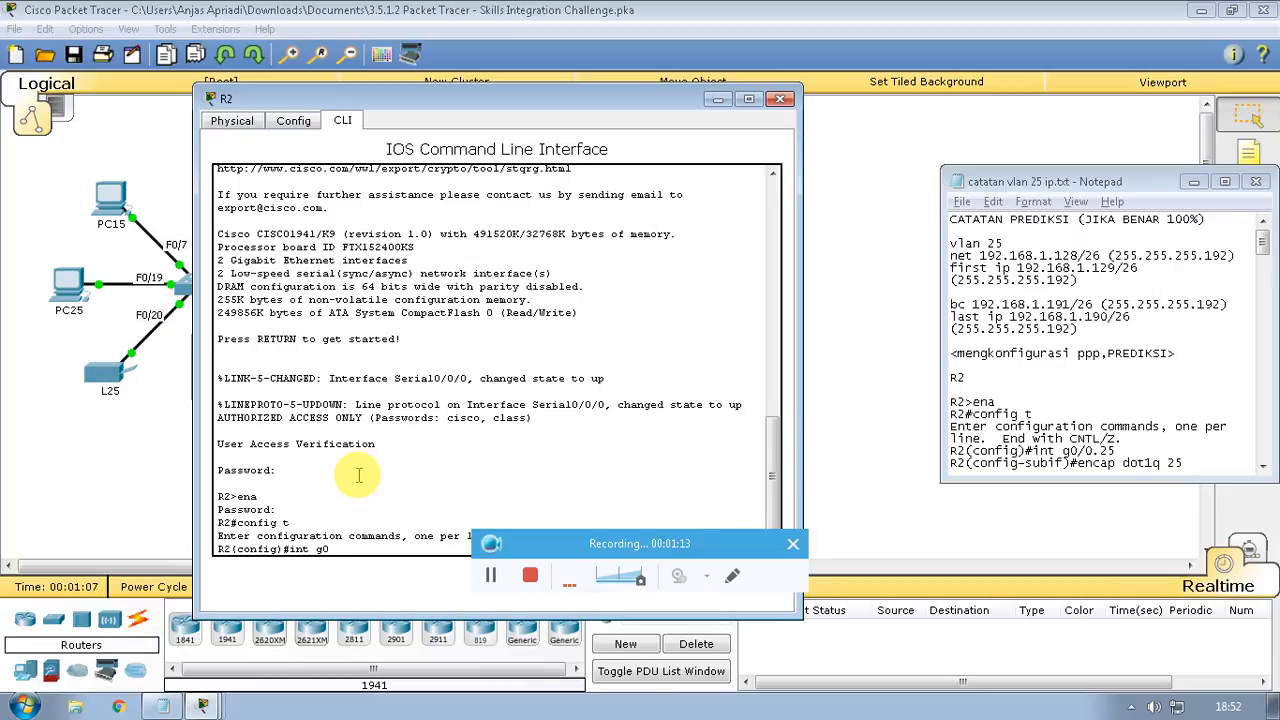
pyautogui.write('/0')
pyautogui.press('BackSpace')
pyautogui.write('.25')
pyautogui.press('Return')
pyautogui.write('enc')
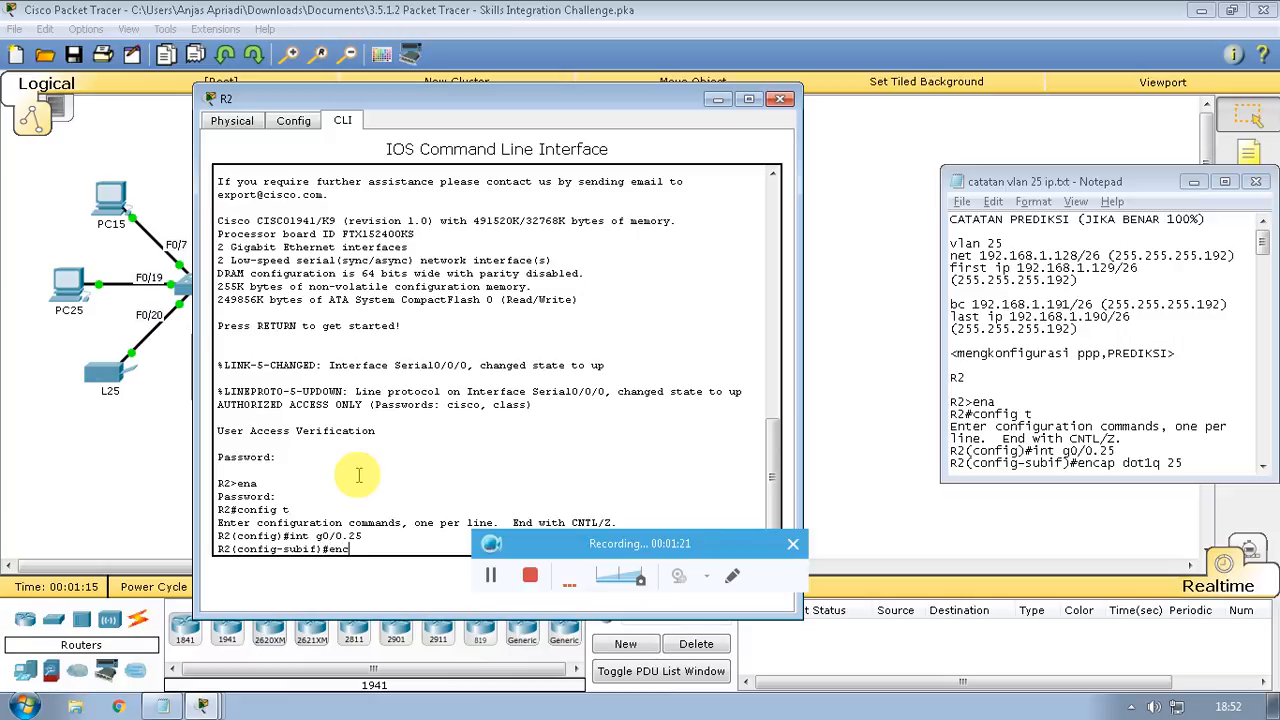
pyautogui.write('ap dot1q 25')
pyautogui.press('Return')
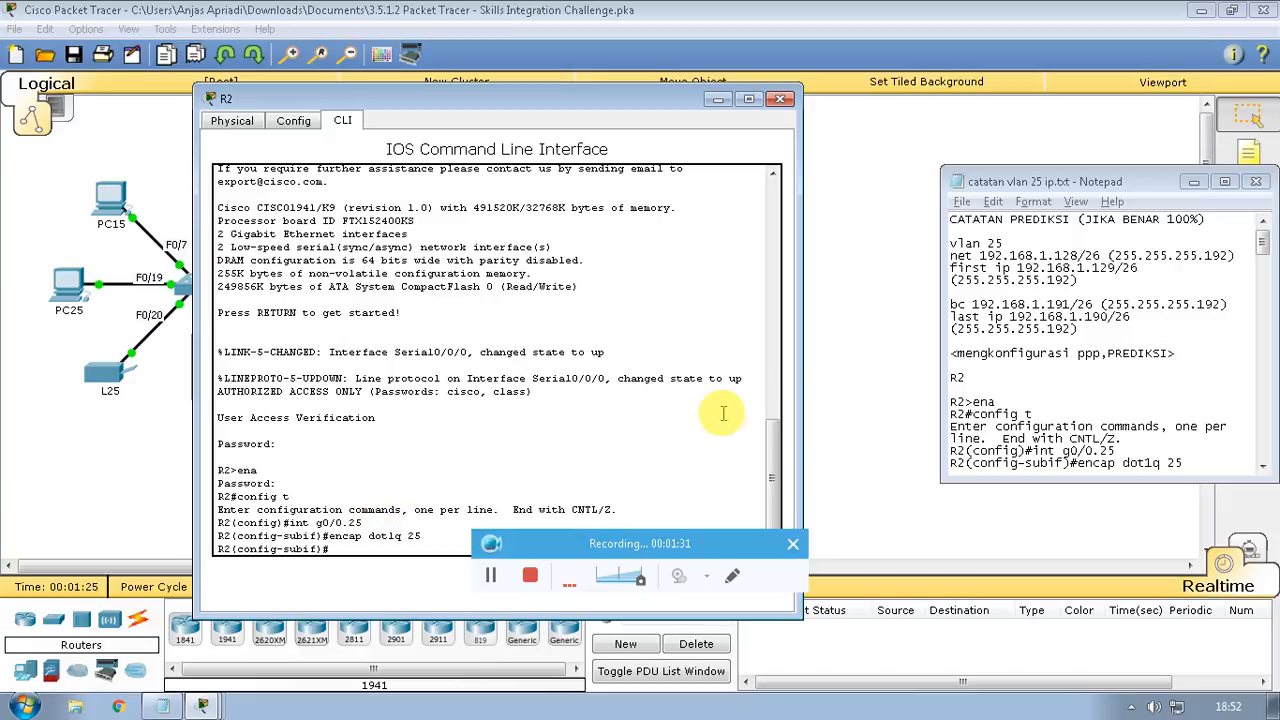
# Check the address plan in the notes and begin typing ip add 192.168.1.129
pyautogui.click(1190, 282)
pyautogui.scroll(-2, 1190, 282)
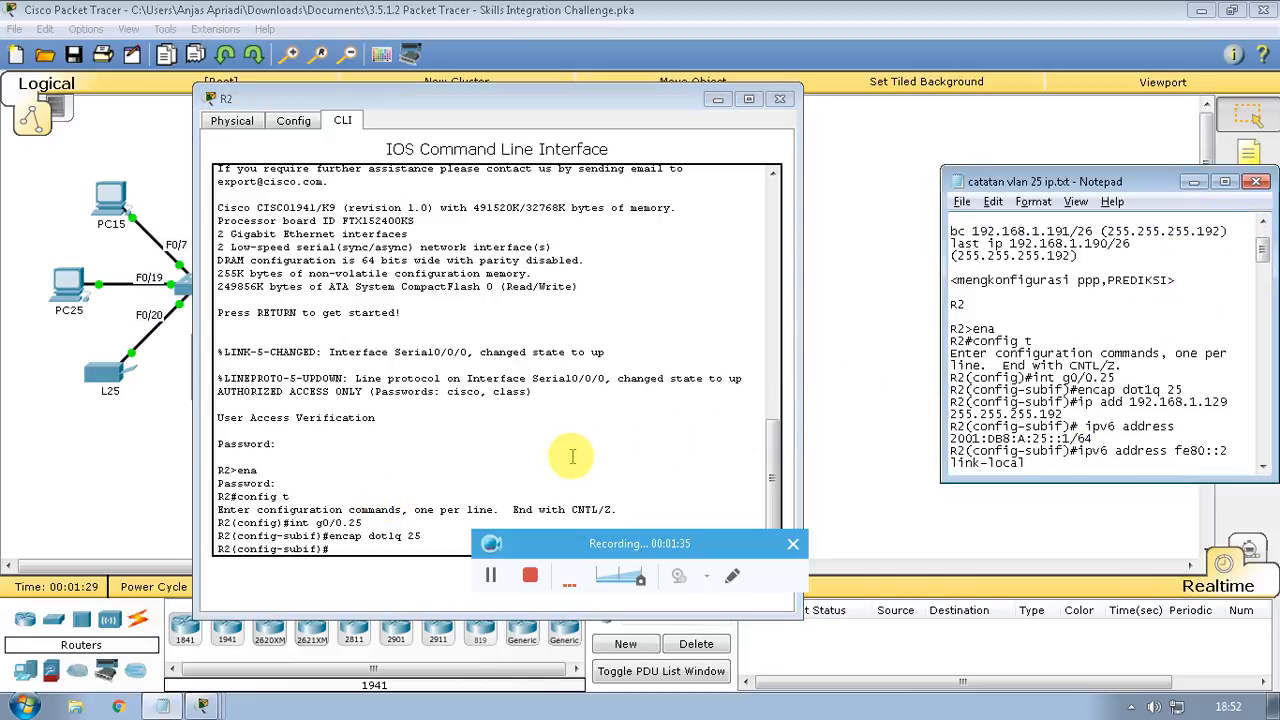
pyautogui.click(360, 546)
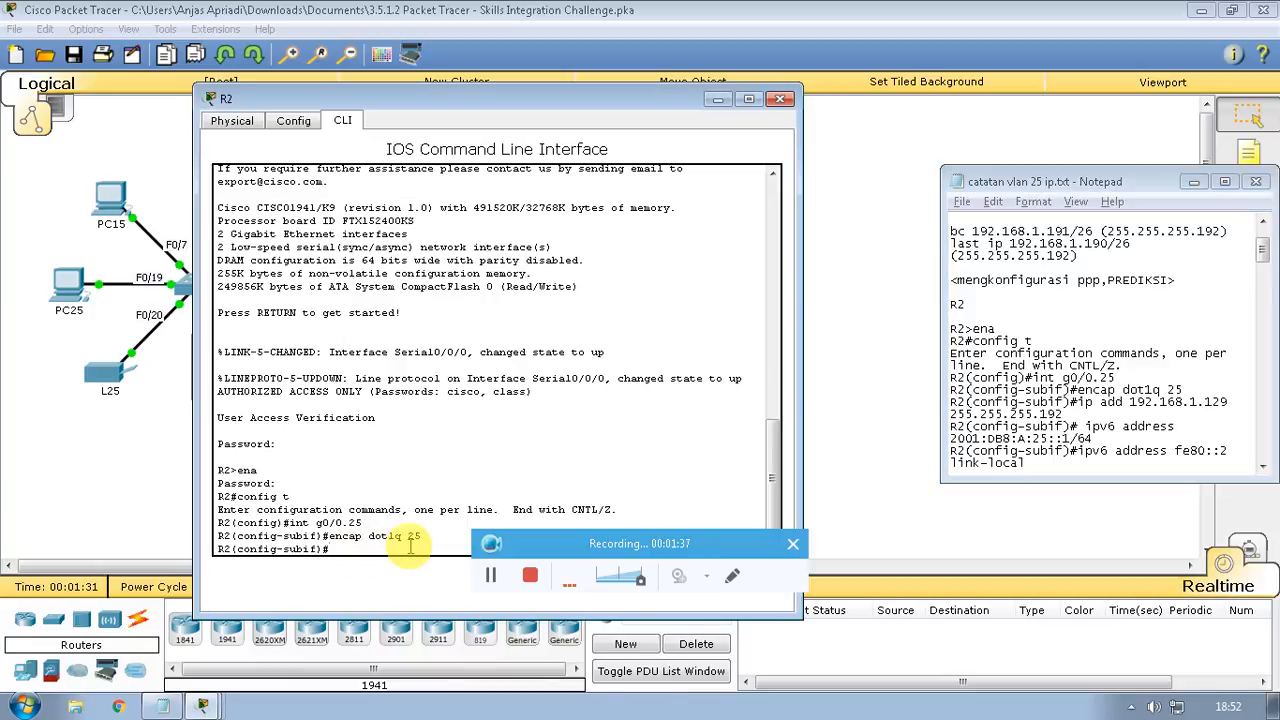
pyautogui.write('ip add 192.16')
pyautogui.press('BackSpace')
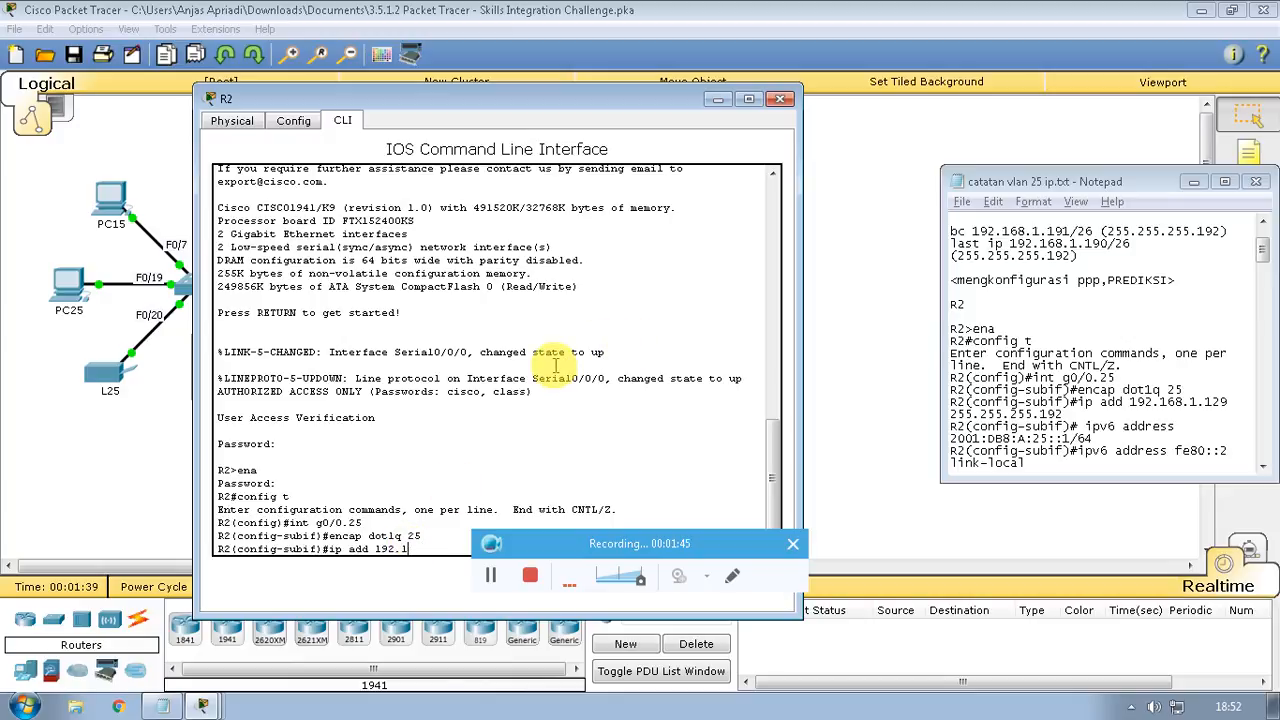
pyautogui.write('8.1.129')
# Finish IPv4 192.168.1.129 255.255.255.192 and add IPv6 2001:db8:a:25::1/64 on g0/0.25
pyautogui.click(792, 545)
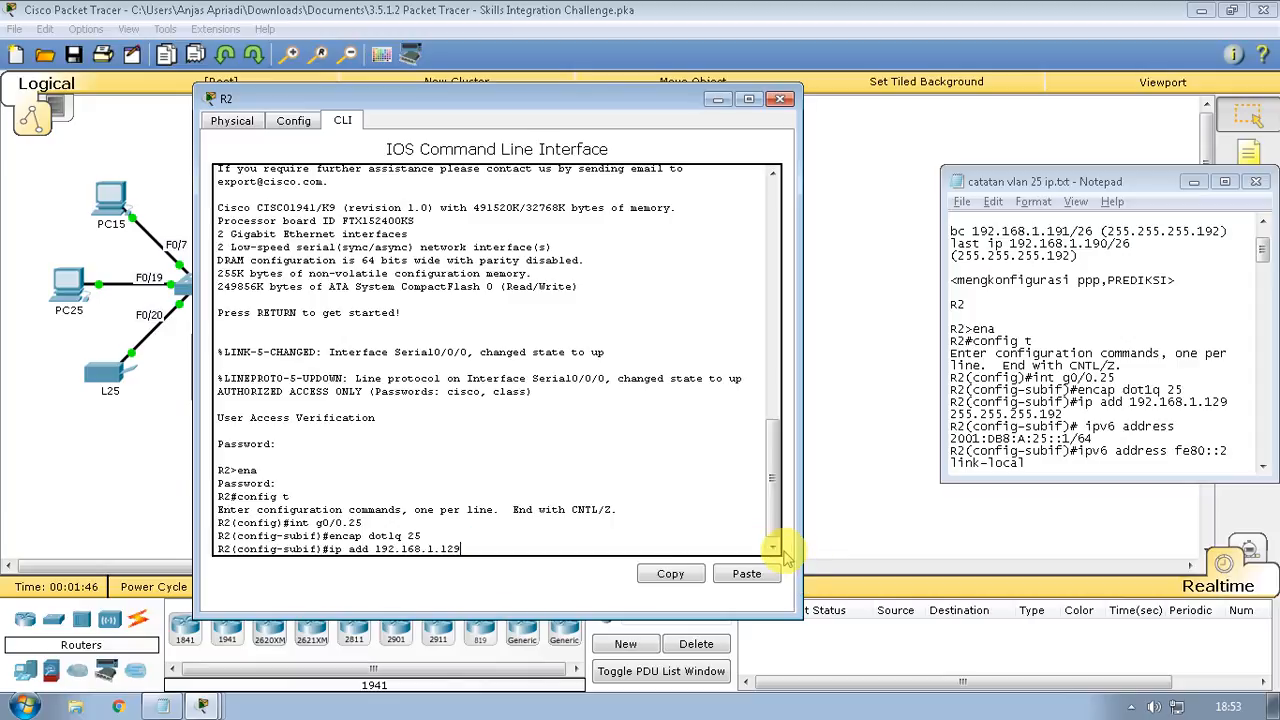
pyautogui.write('25')
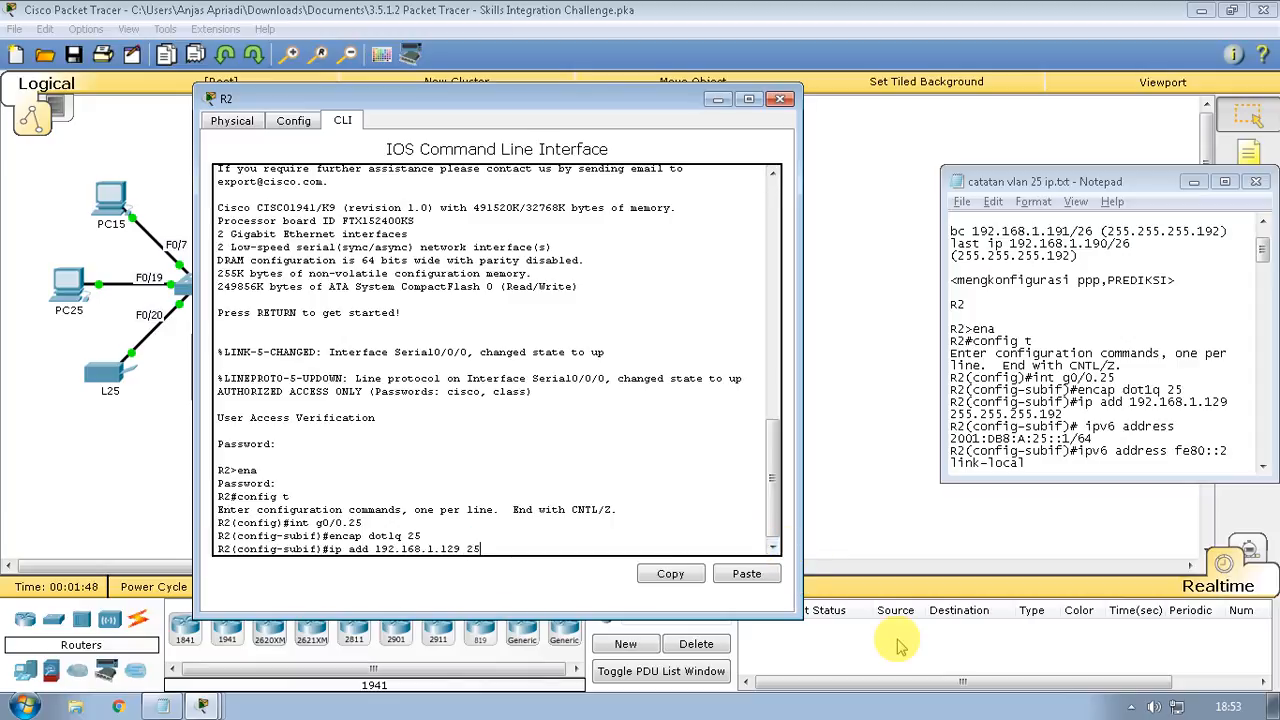
pyautogui.write('5.255.255.192')
pyautogui.press('Return')
pyautogui.write('ip')
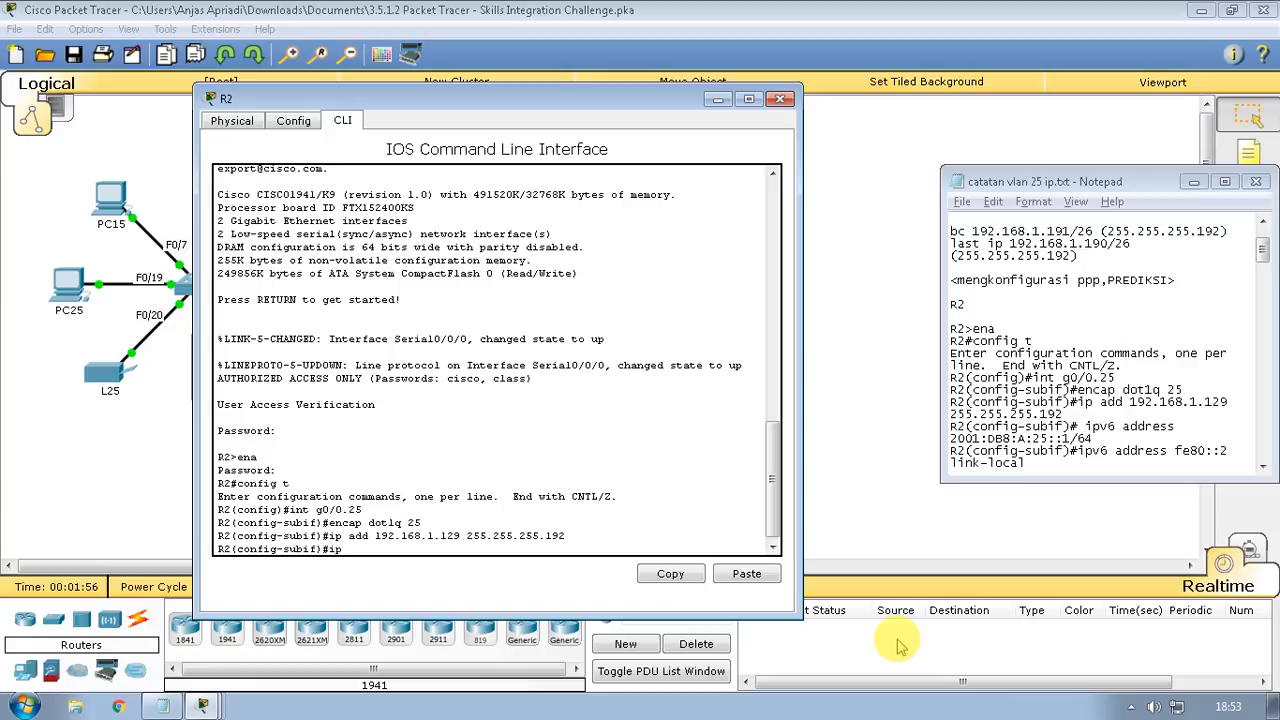
pyautogui.write('v6 add')
pyautogui.press('Tab')
pyautogui.write('2001')
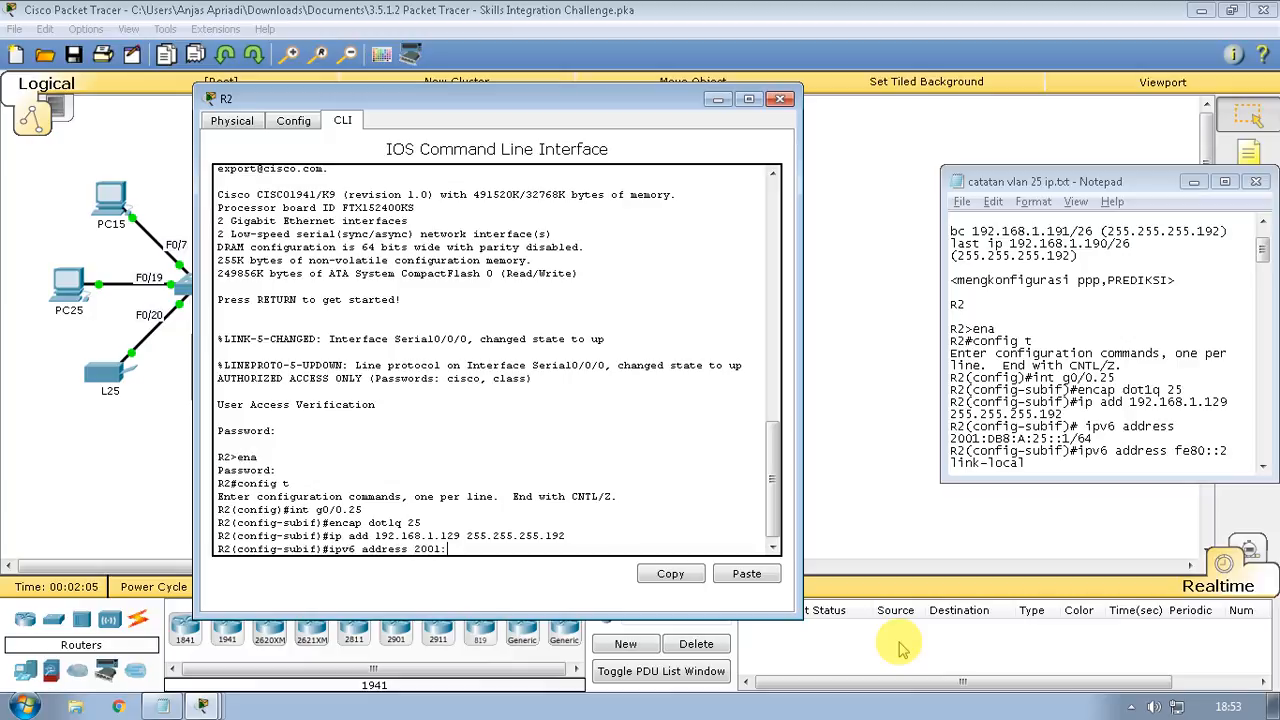
pyautogui.write(':db8:a:25::1/64')
pyautogui.press('Return')
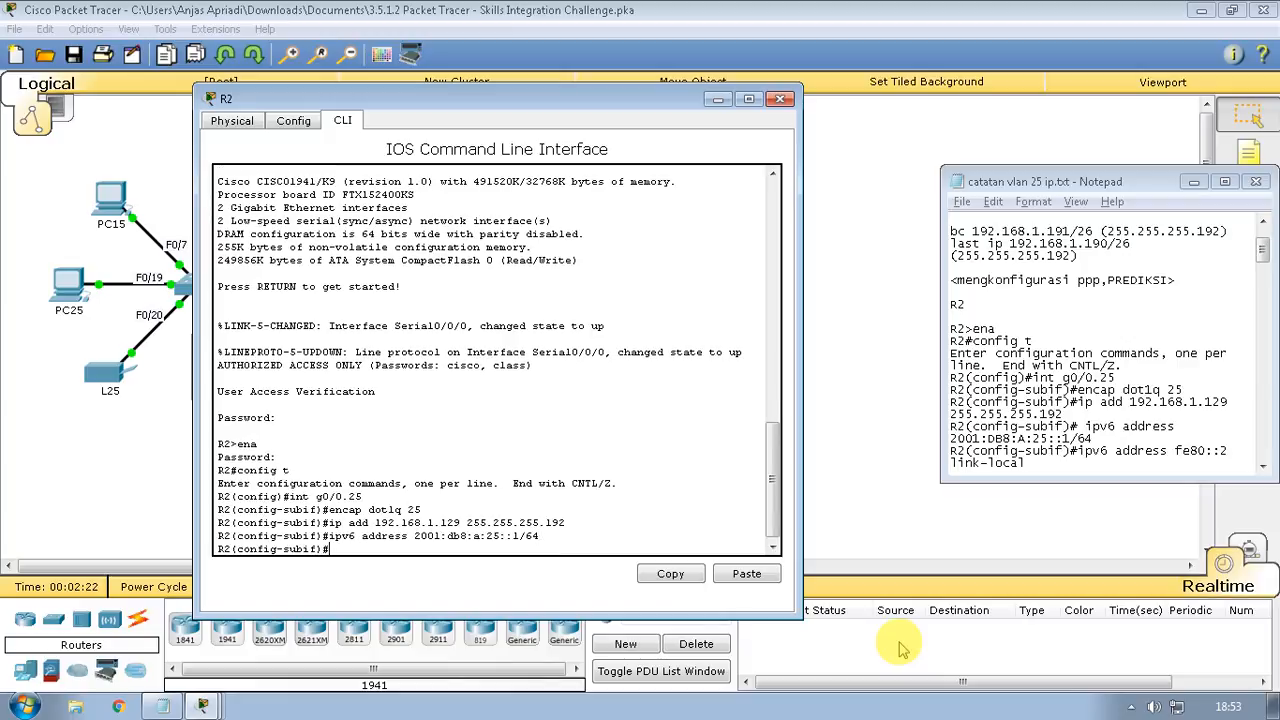
# Add the link-local address fe80::2 to g0/0.25
pyautogui.press('Up')
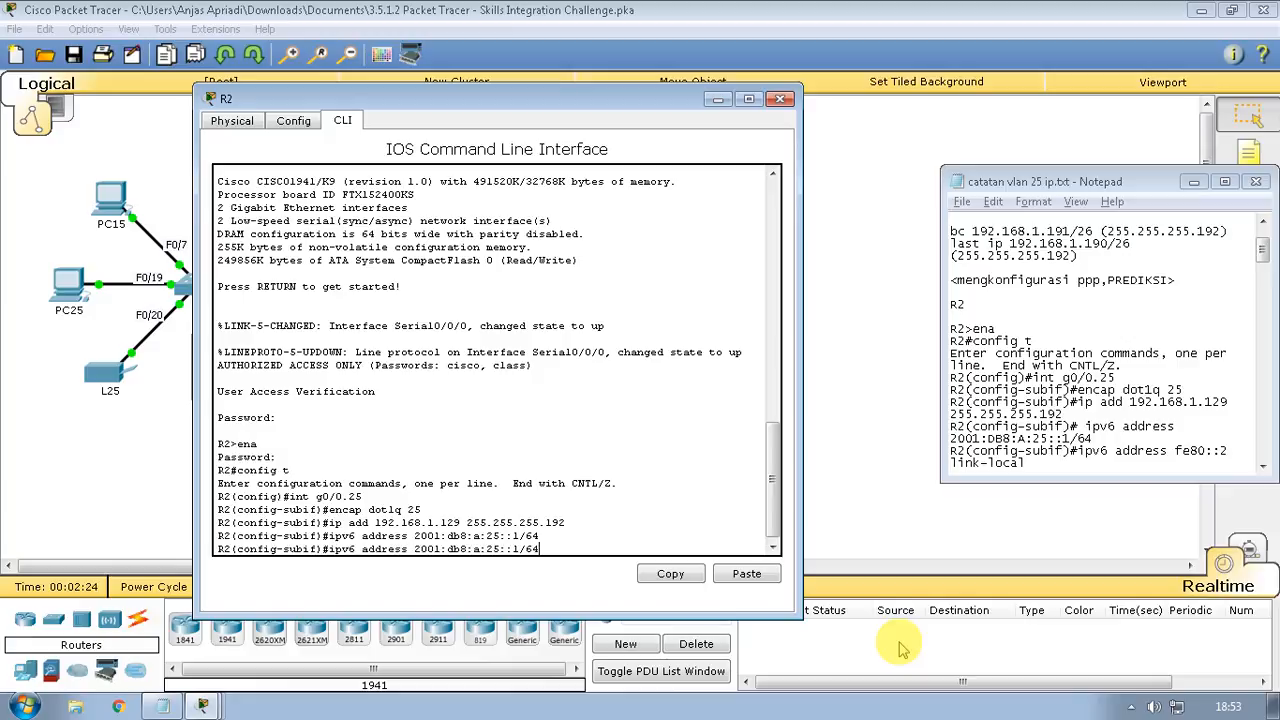
pyautogui.press('BackSpace')
pyautogui.press('BackSpace')
pyautogui.press('BackSpace')
pyautogui.press('BackSpace')
pyautogui.press('BackSpace')
pyautogui.press('BackSpace')
pyautogui.press('BackSpace')
pyautogui.press('BackSpace')
pyautogui.press('BackSpace')
pyautogui.press('BackSpace')
pyautogui.press('BackSpace')
pyautogui.press('BackSpace')
pyautogui.press('BackSpace')
pyautogui.press('BackSpace')
pyautogui.press('BackSpace')
pyautogui.press('BackSpace')
pyautogui.press('BackSpace')
pyautogui.press('BackSpace')
pyautogui.write('fe80::2 liinki')
pyautogui.press('BackSpace')
pyautogui.press('BackSpace')
pyautogui.press('BackSpace')
pyautogui.press('BackSpace')
pyautogui.press('BackSpace')
pyautogui.write('ink-local')
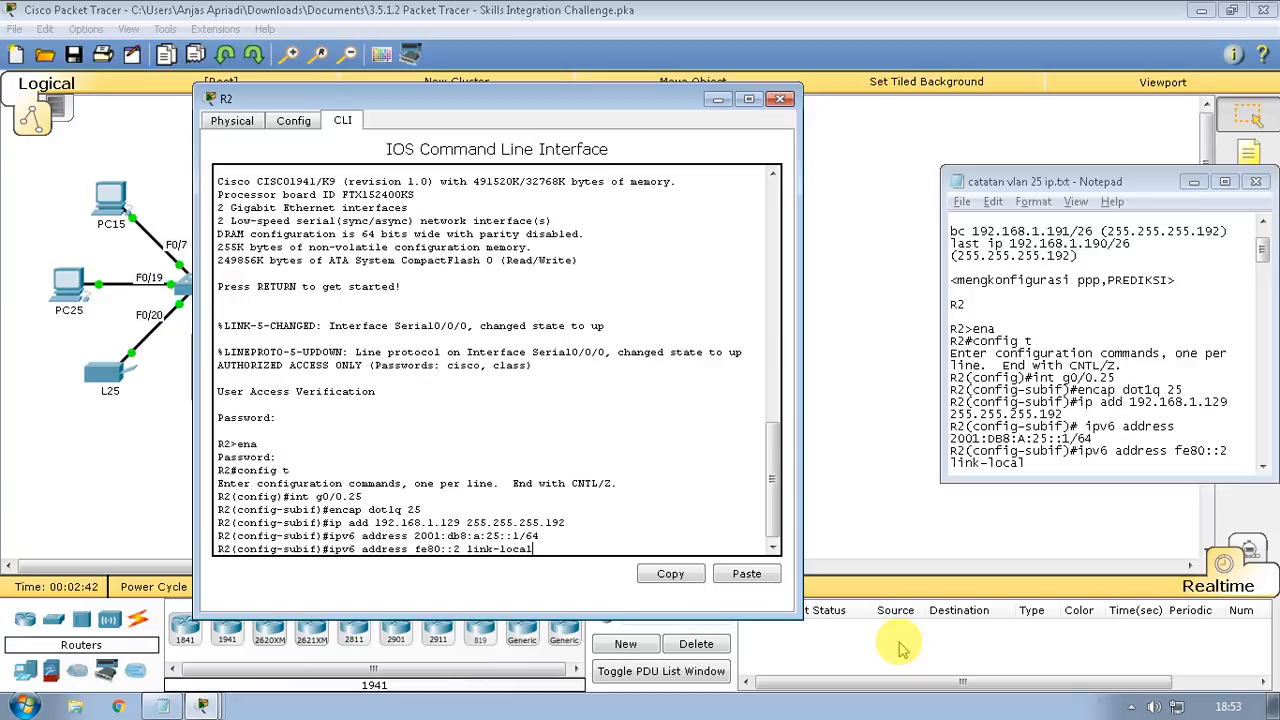
pyautogui.press('Return')
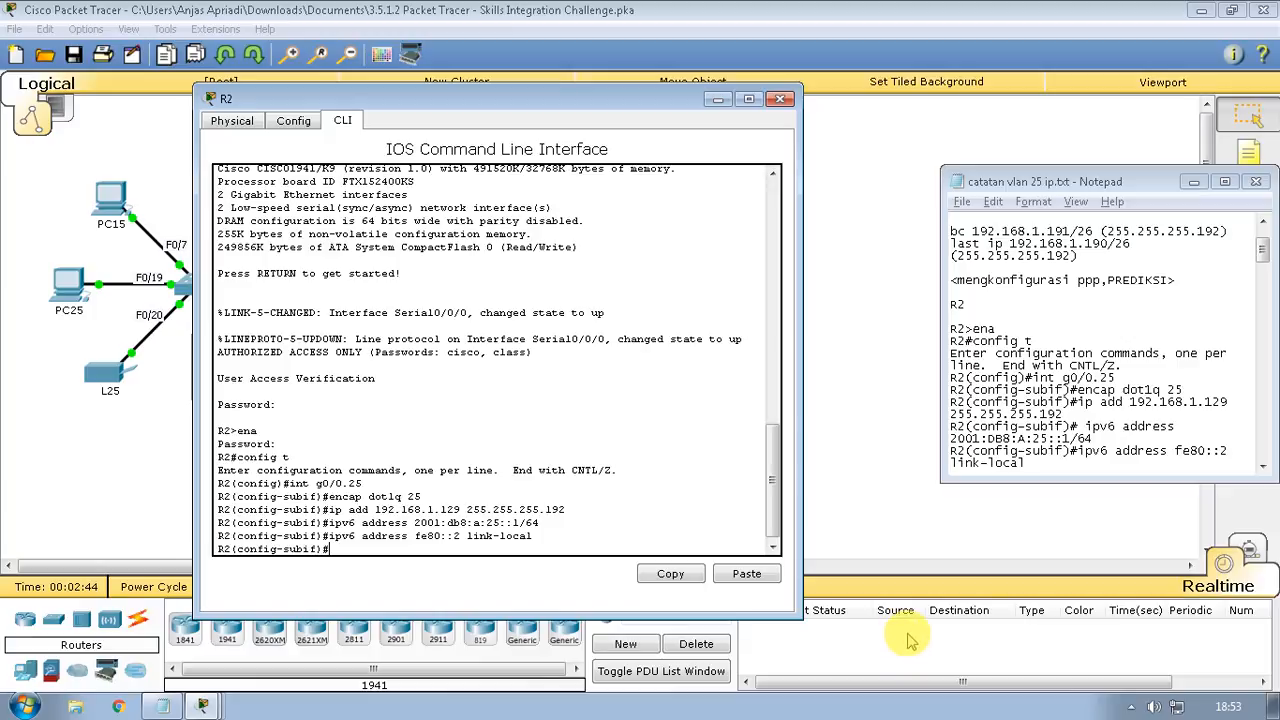
pyautogui.click(1049, 423)
# Close R2's console, then log in to S1's CLI with its console and enable passwords and enter config t
pyautogui.scroll(-4, 1049, 423)
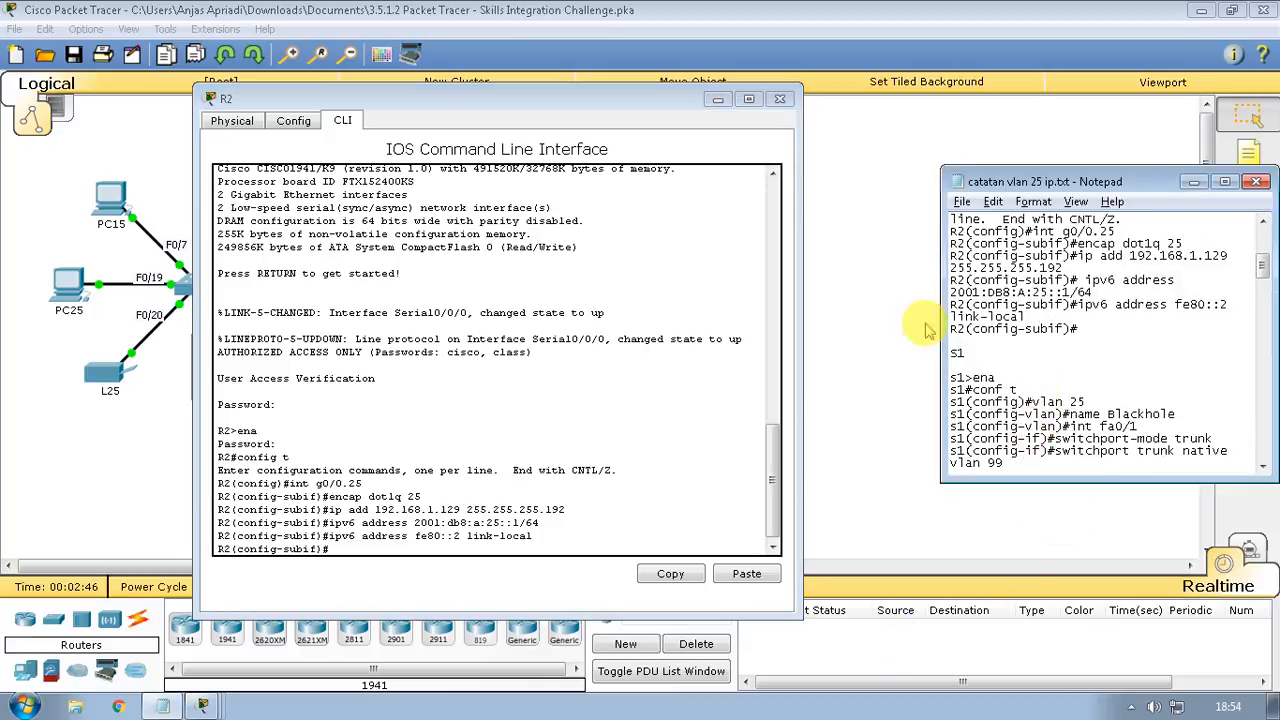
pyautogui.click(717, 99)
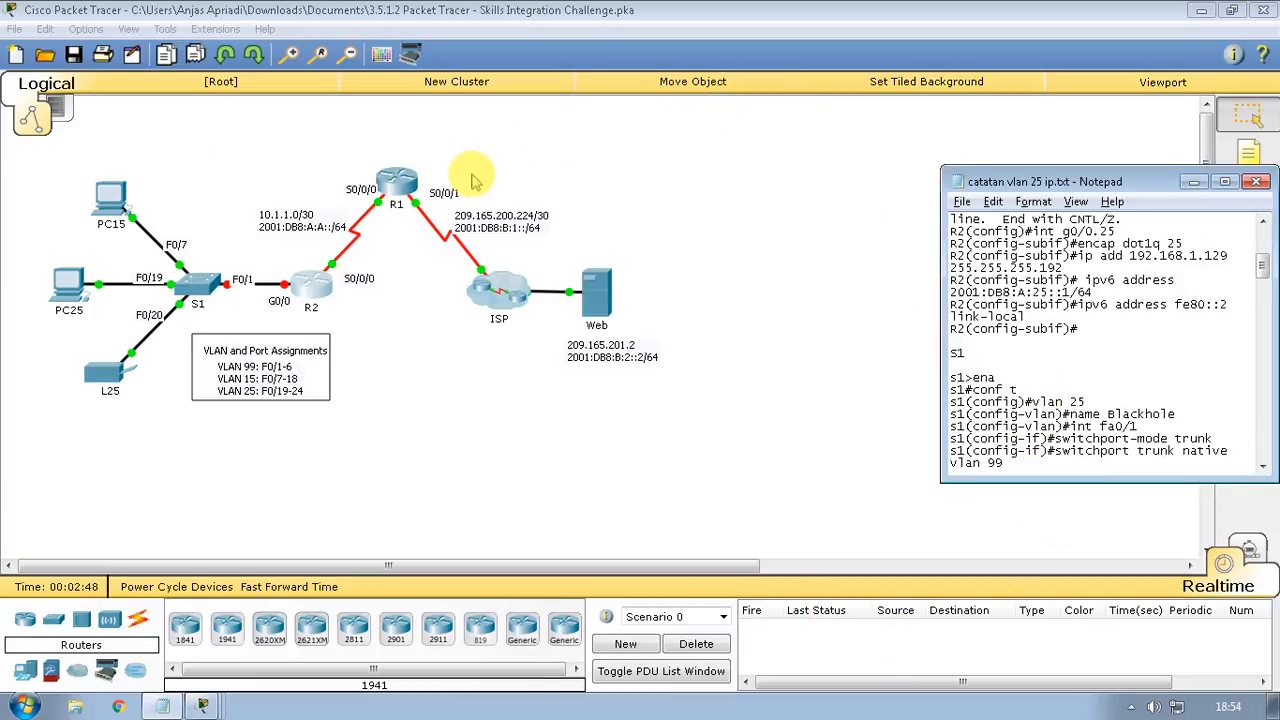
pyautogui.click(196, 284)
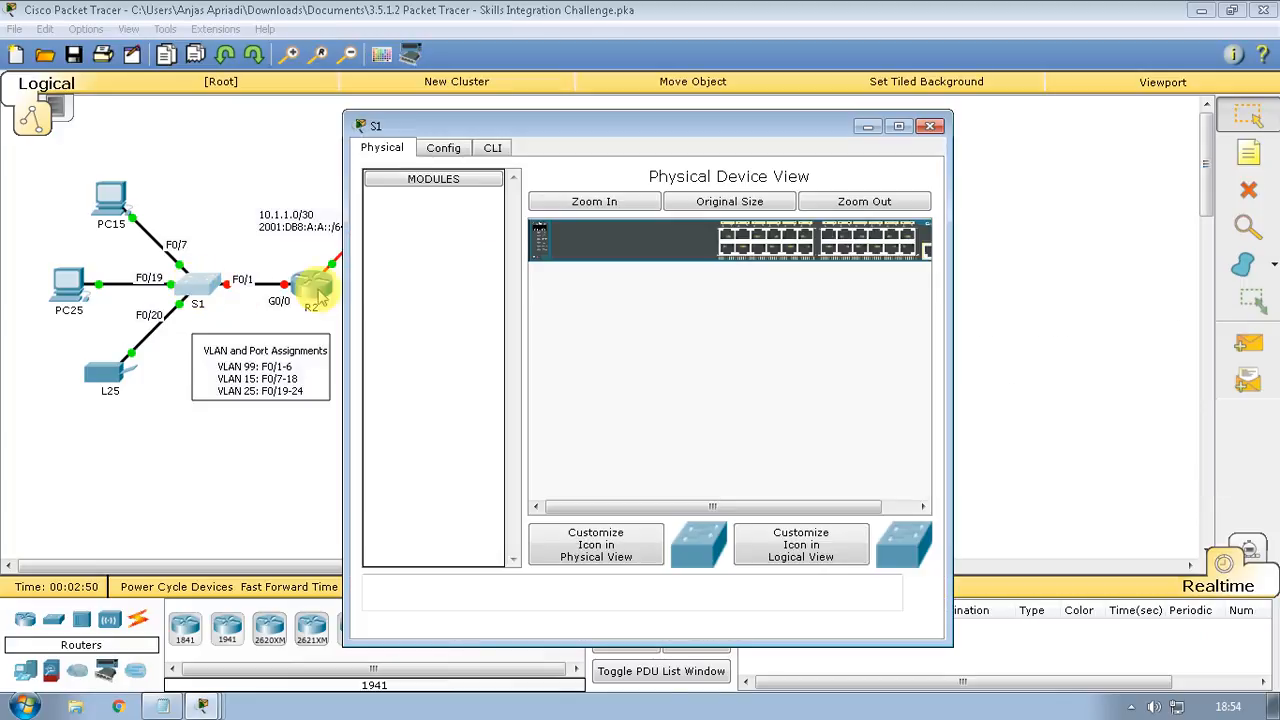
pyautogui.click(493, 147)
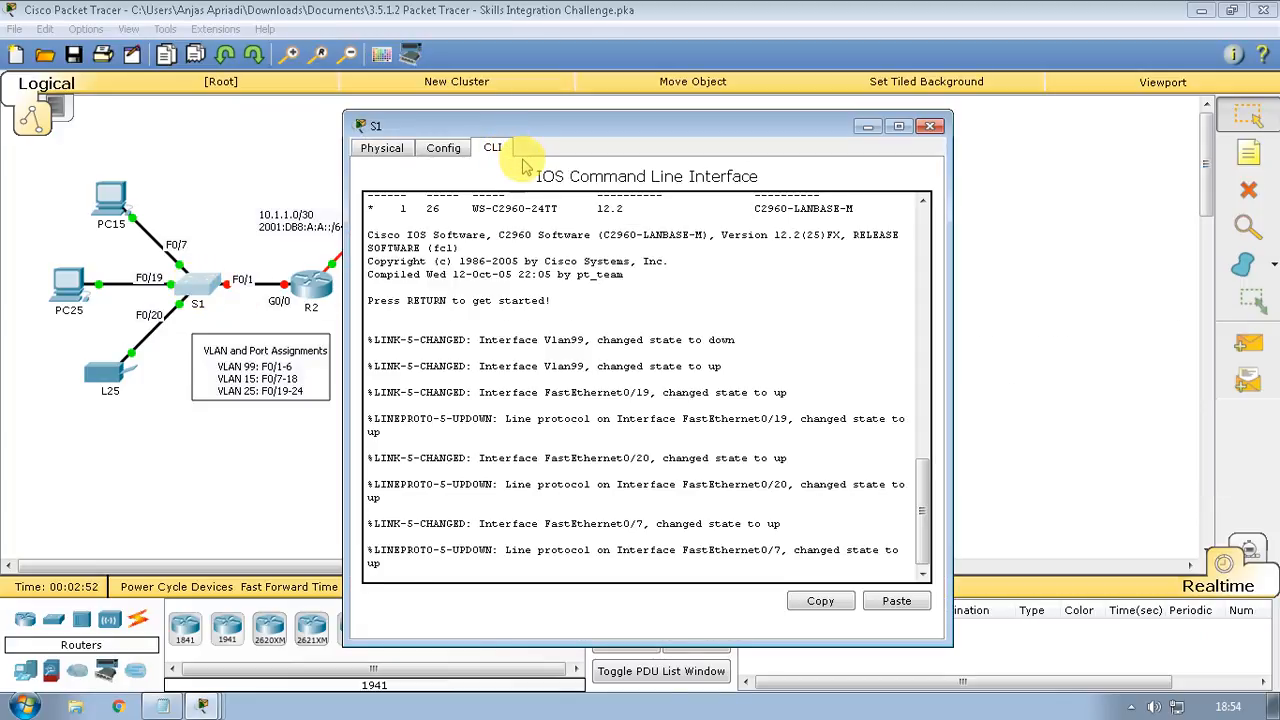
pyautogui.press('Return')
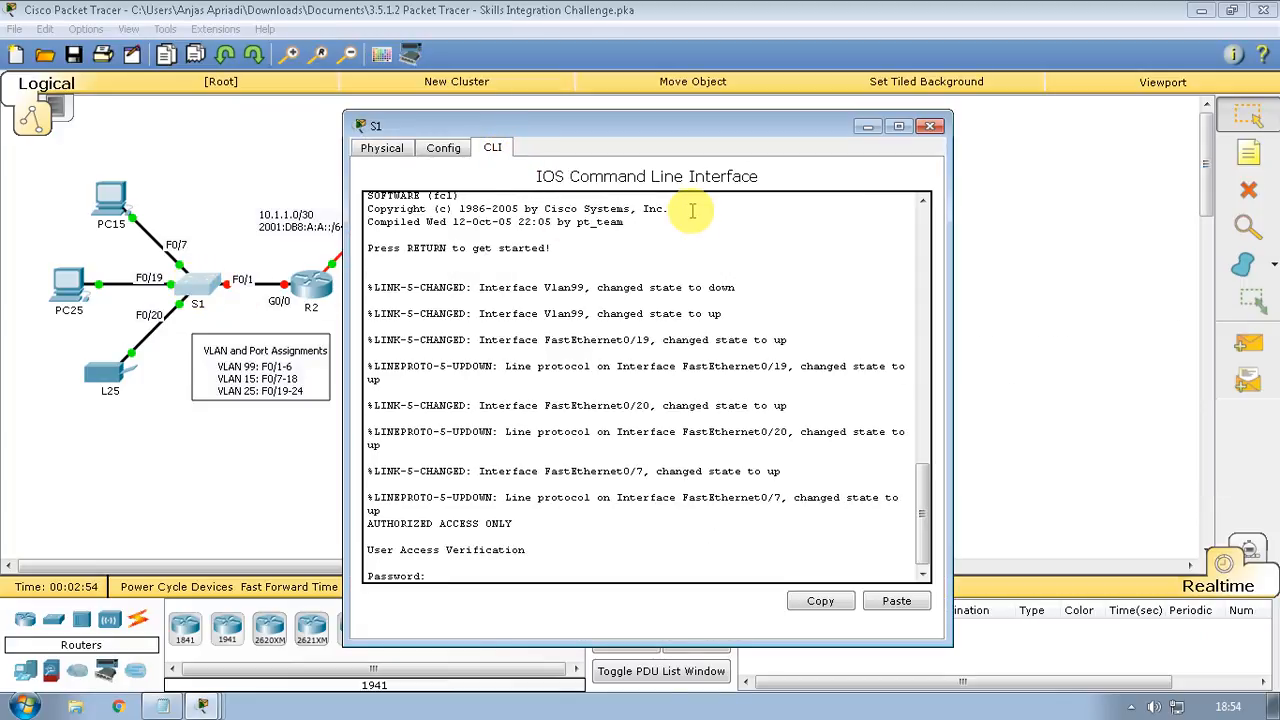
pyautogui.press('Return')
pyautogui.write('ena')
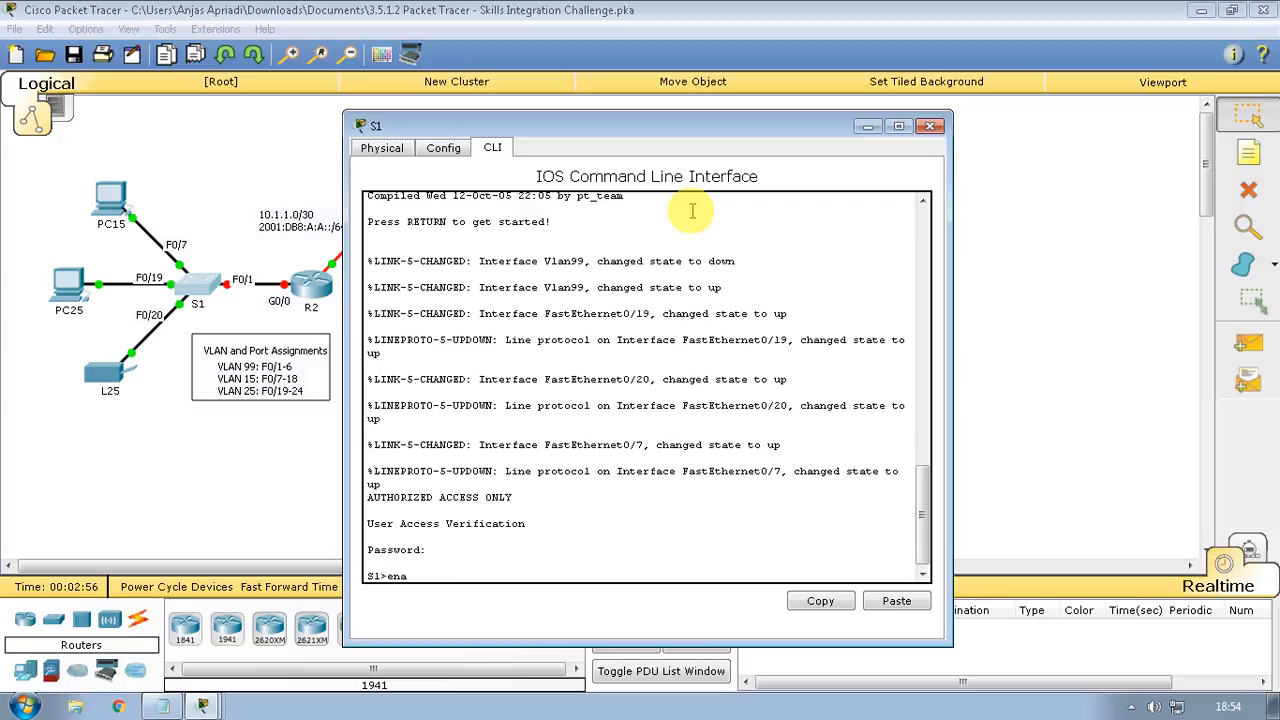
pyautogui.press('Return')
pyautogui.press('Return')
pyautogui.write('co')
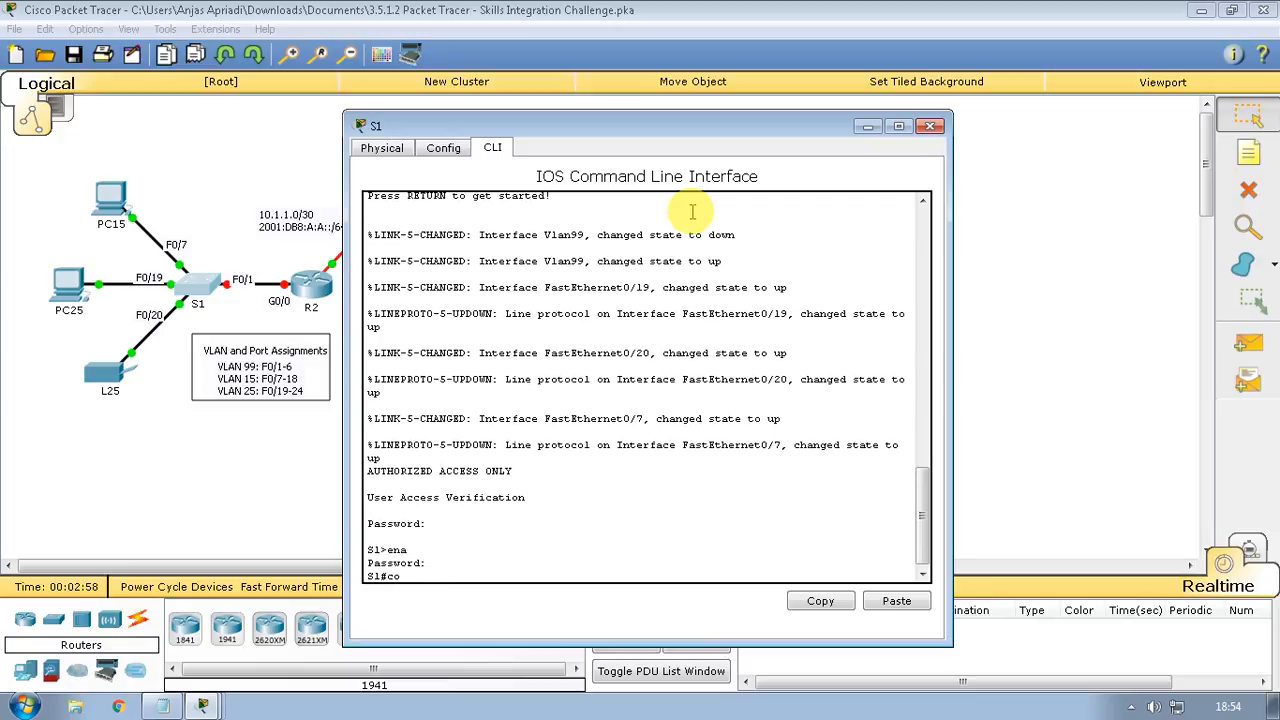
pyautogui.write('nfig t')
pyautogui.press('Return')
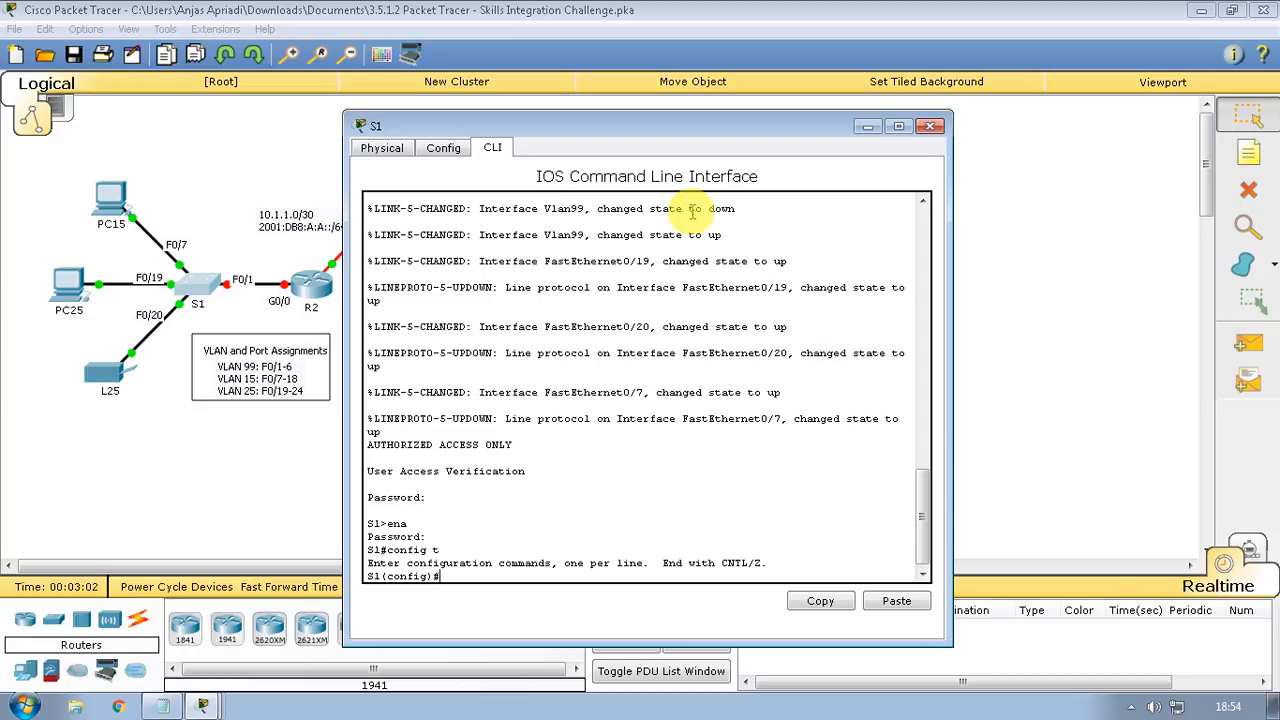
pyautogui.write('int ')
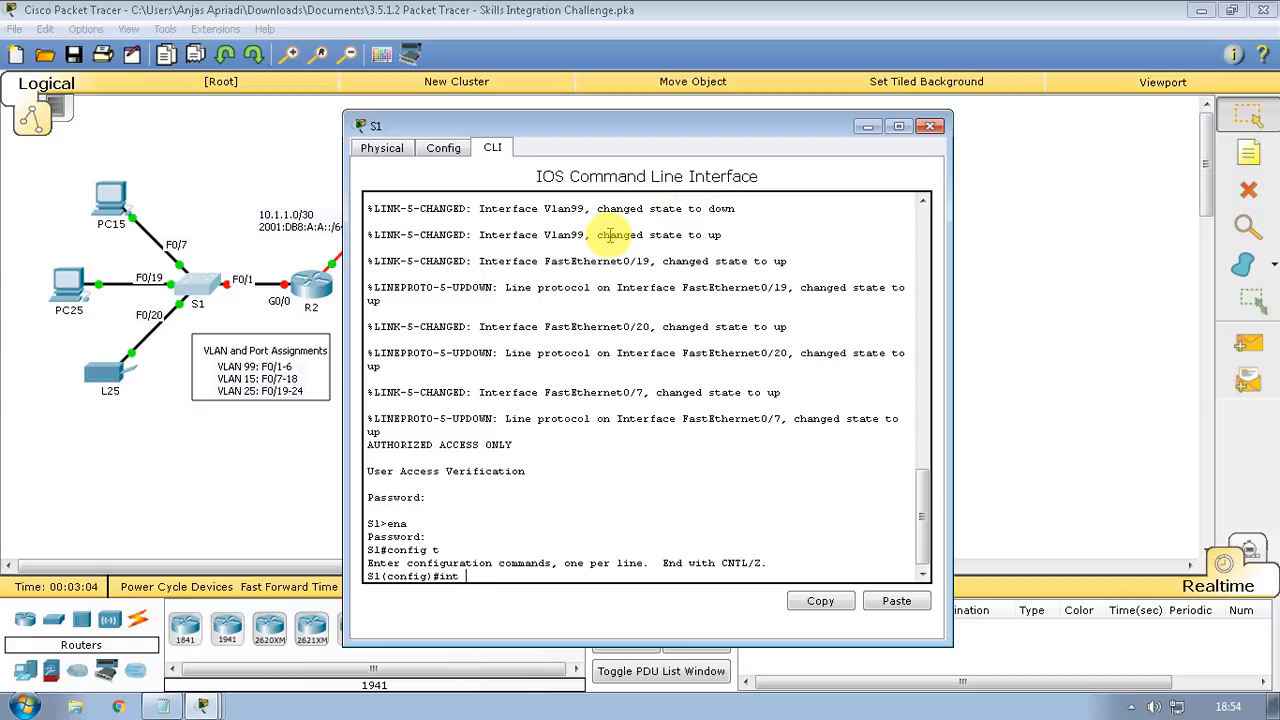
pyautogui.write('fa')
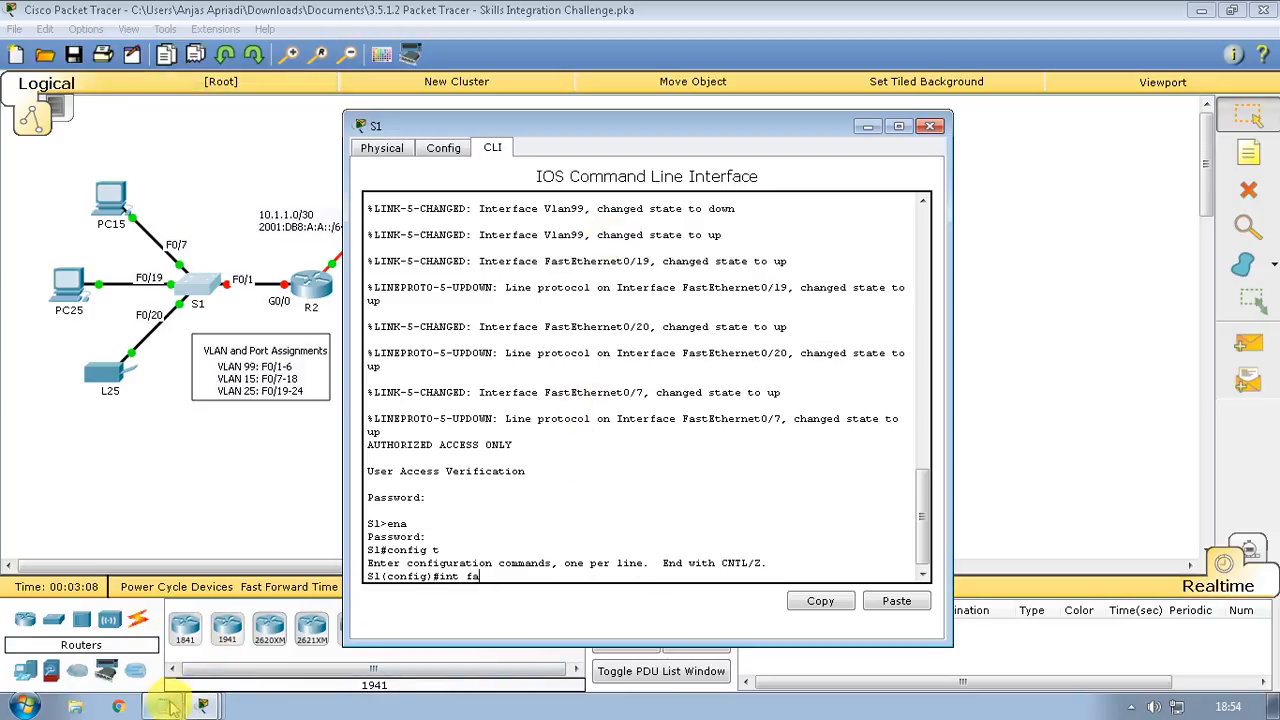
# Create VLAN 25 on S1 and name it Blackhole
pyautogui.click(163, 707)
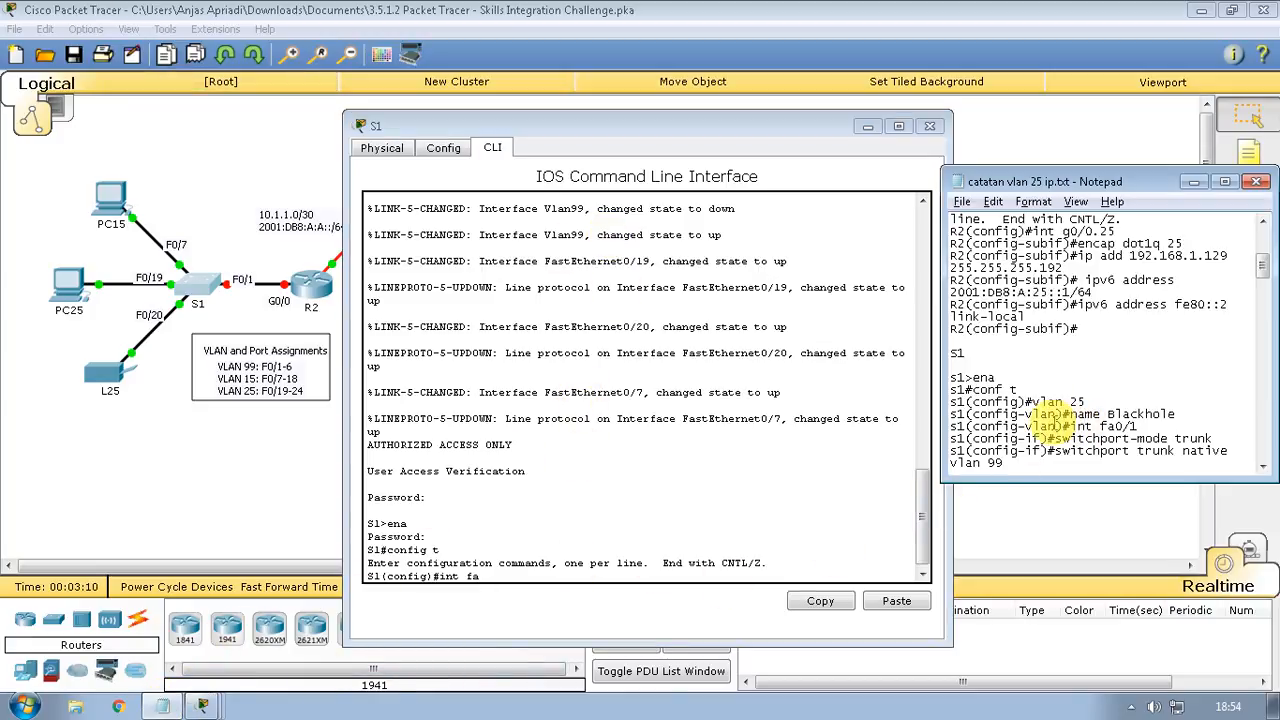
pyautogui.click(541, 579)
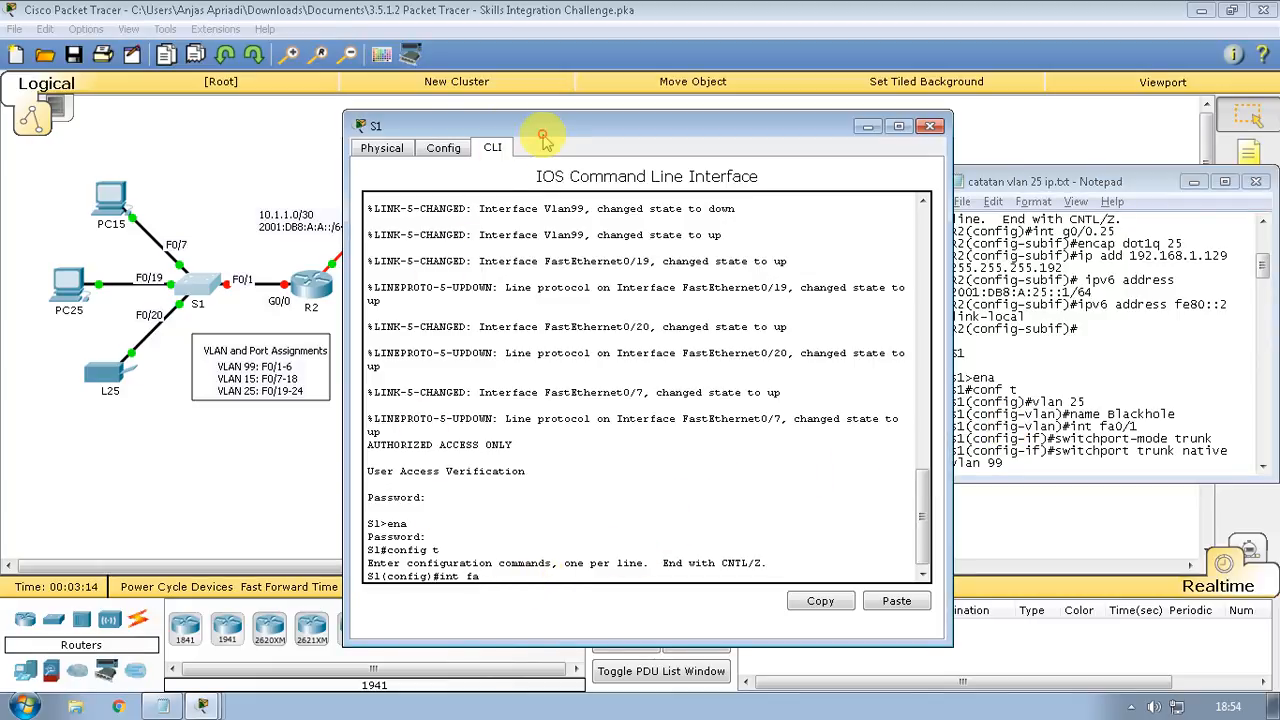
pyautogui.moveTo(541, 135); pyautogui.dragTo(409, 119)
pyautogui.press('BackSpace')
pyautogui.press('BackSpace')
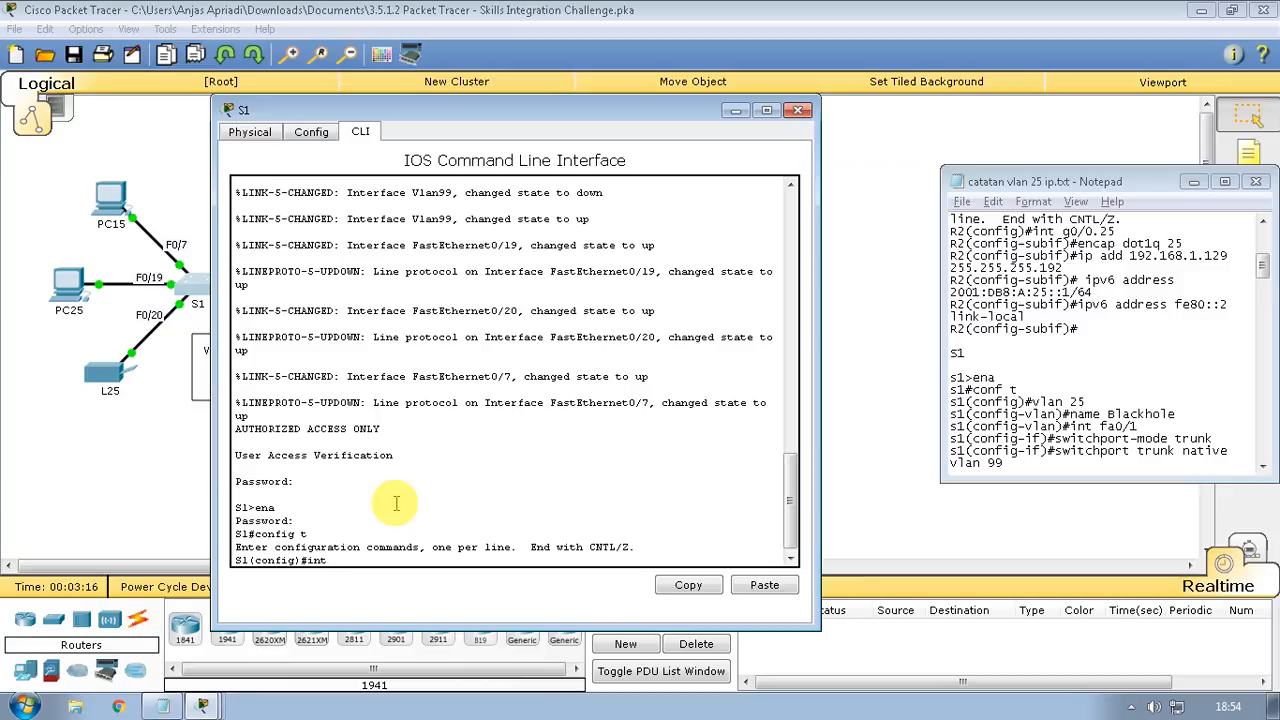
pyautogui.press('BackSpace')
pyautogui.press('BackSpace')
pyautogui.press('BackSpace')
pyautogui.write('vlan 25')
pyautogui.press('Return')
pyautogui.write('name')
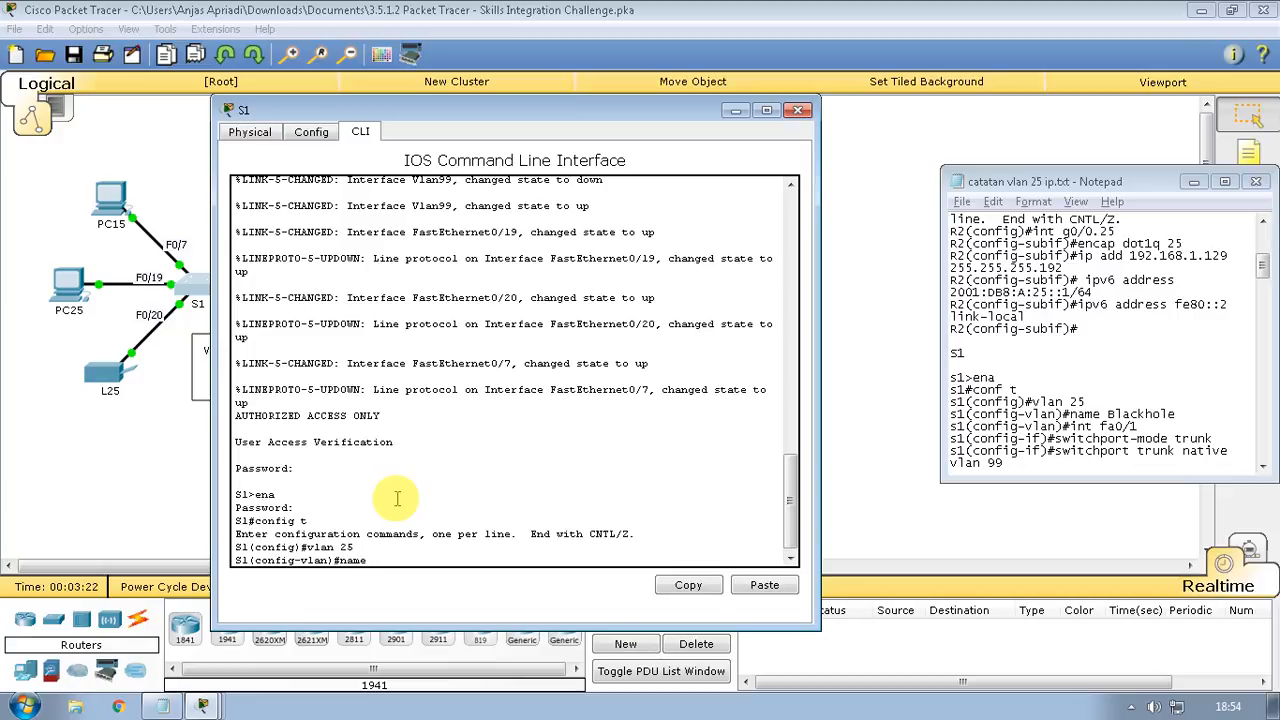
pyautogui.write('khole')
pyautogui.press('Return')
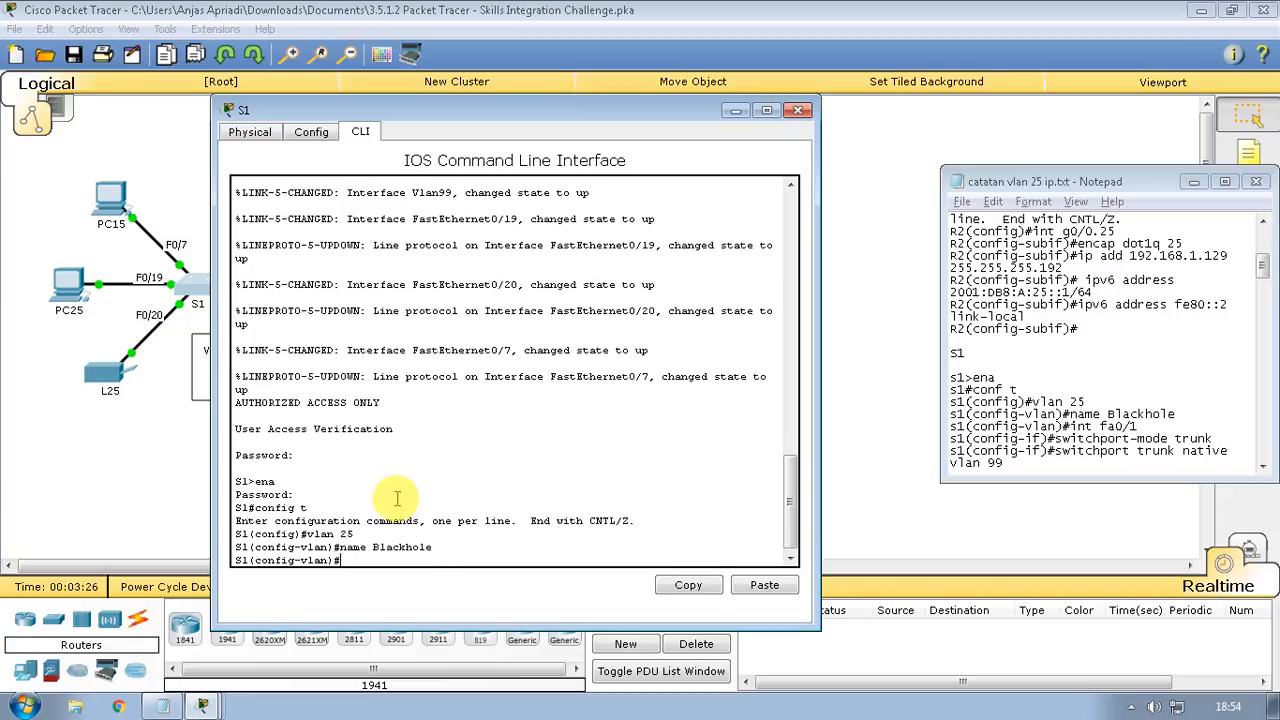
# Make fa0/1 a trunk port with native VLAN 99
pyautogui.write('int fa0/1')
pyautogui.press('Return')
pyautogui.write('switc')
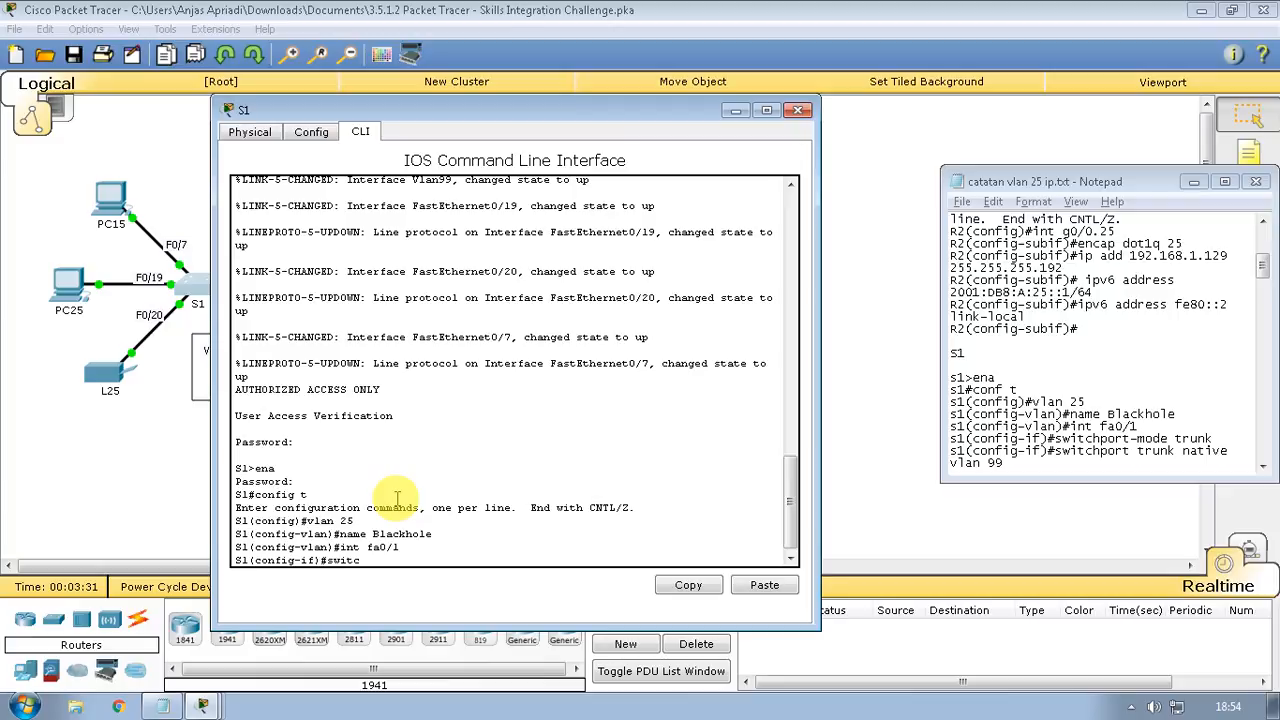
pyautogui.write('hport mode trunk')
pyautogui.press('Return')
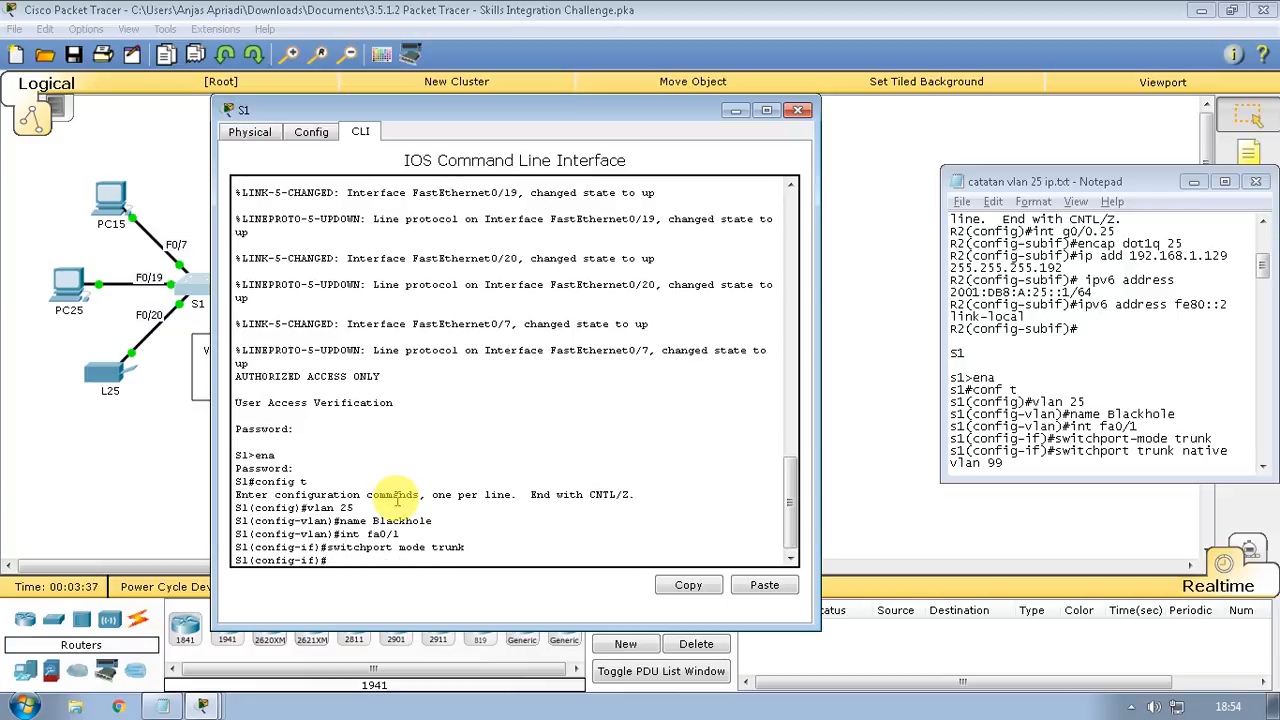
pyautogui.write('switchport trunk activr')
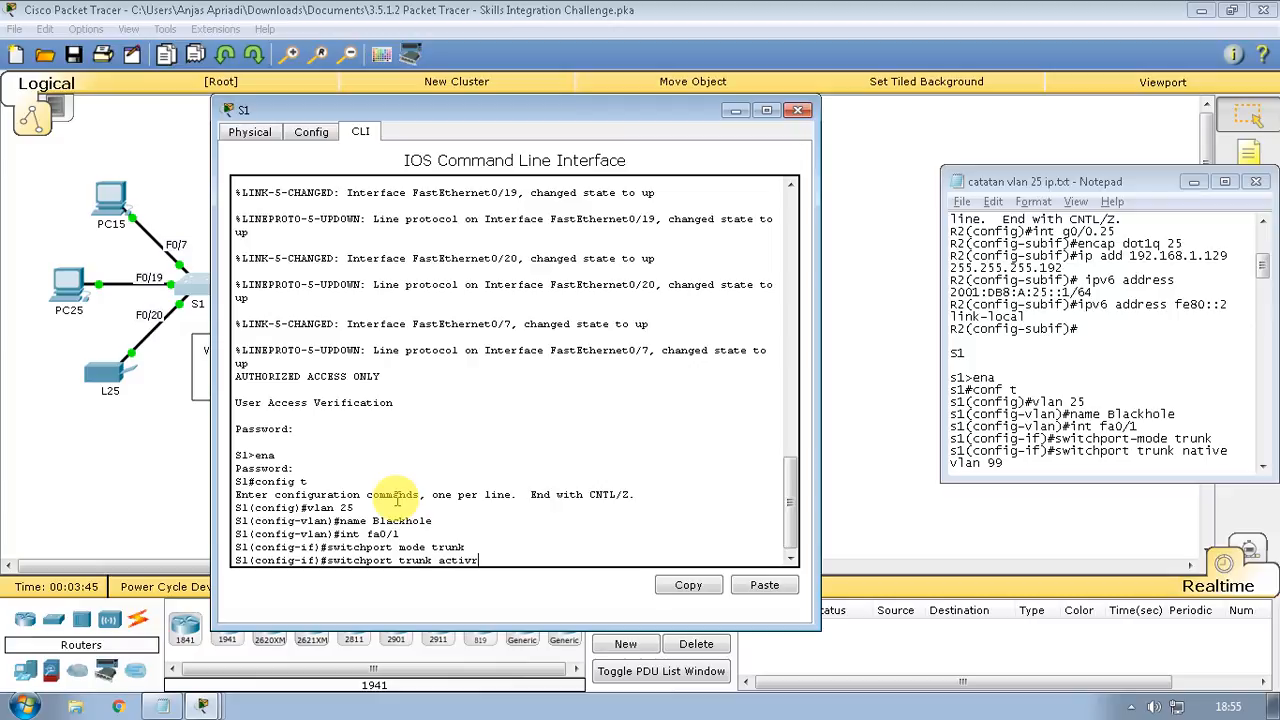
pyautogui.press('BackSpace')
pyautogui.write('e')
pyautogui.press('BackSpace')
pyautogui.press('BackSpace')
pyautogui.press('BackSpace')
pyautogui.press('BackSpace')
pyautogui.press('BackSpace')
pyautogui.press('BackSpace')
pyautogui.write('native vlan 99')
pyautogui.press('Return')
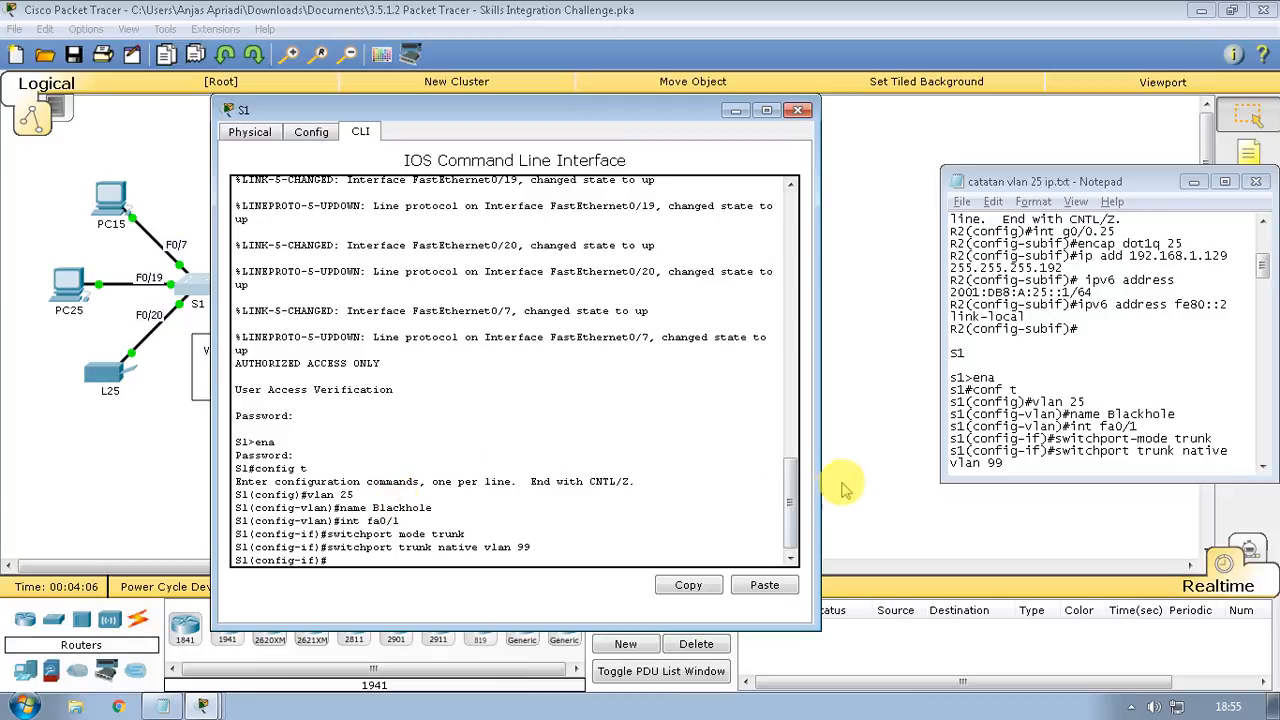
pyautogui.click(970, 410)
# Select the S1 interface range fa0/7-18, correcting the mistyped range command
pyautogui.scroll(-2, 975, 418)
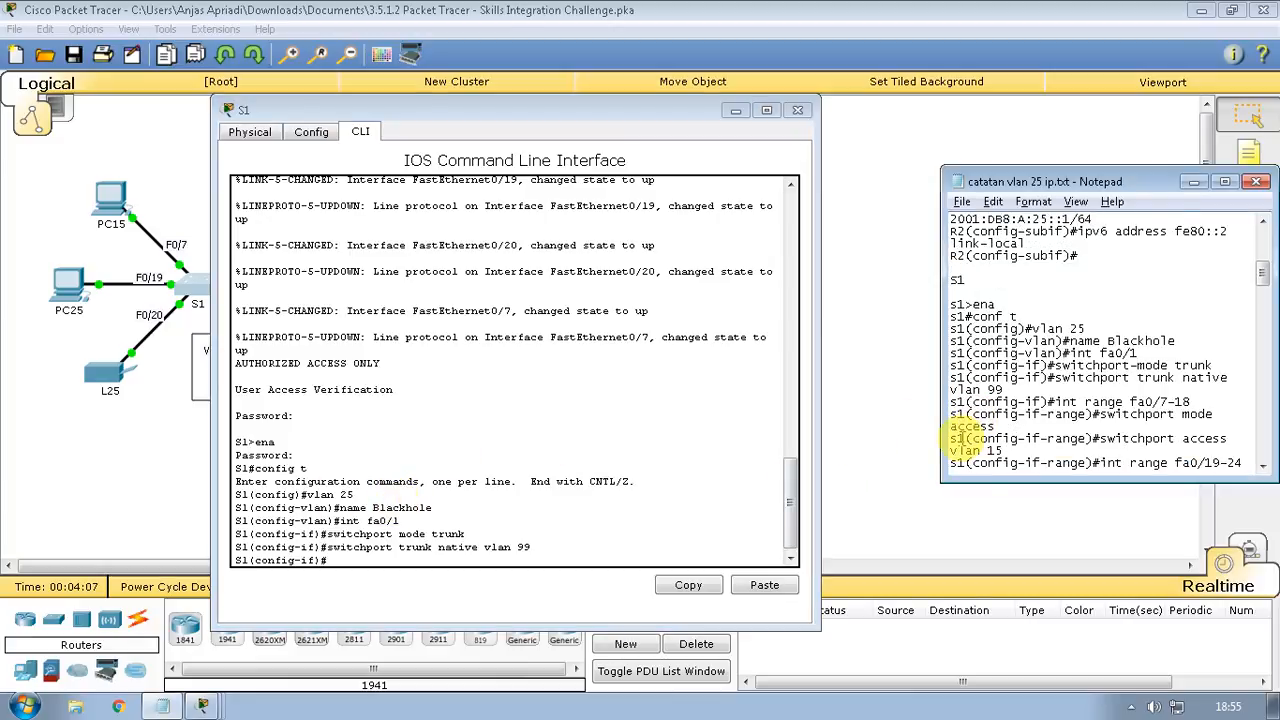
pyautogui.click(523, 555)
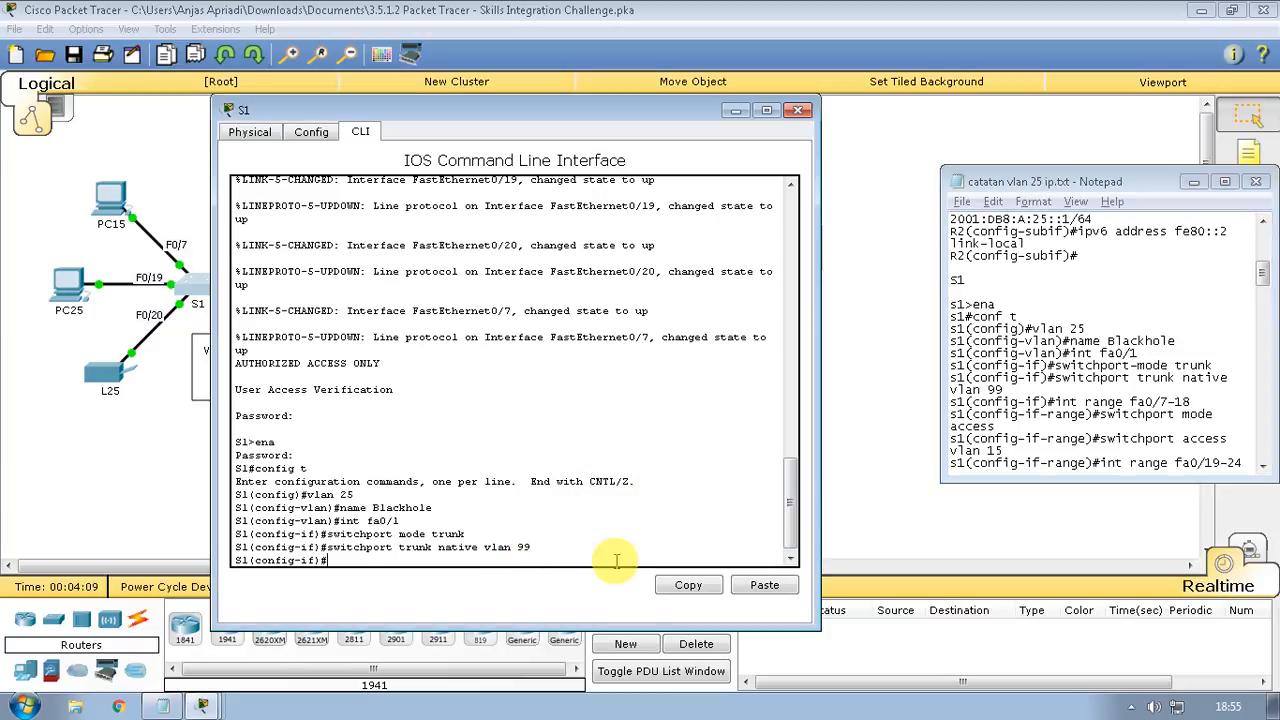
pyautogui.write('ibn')
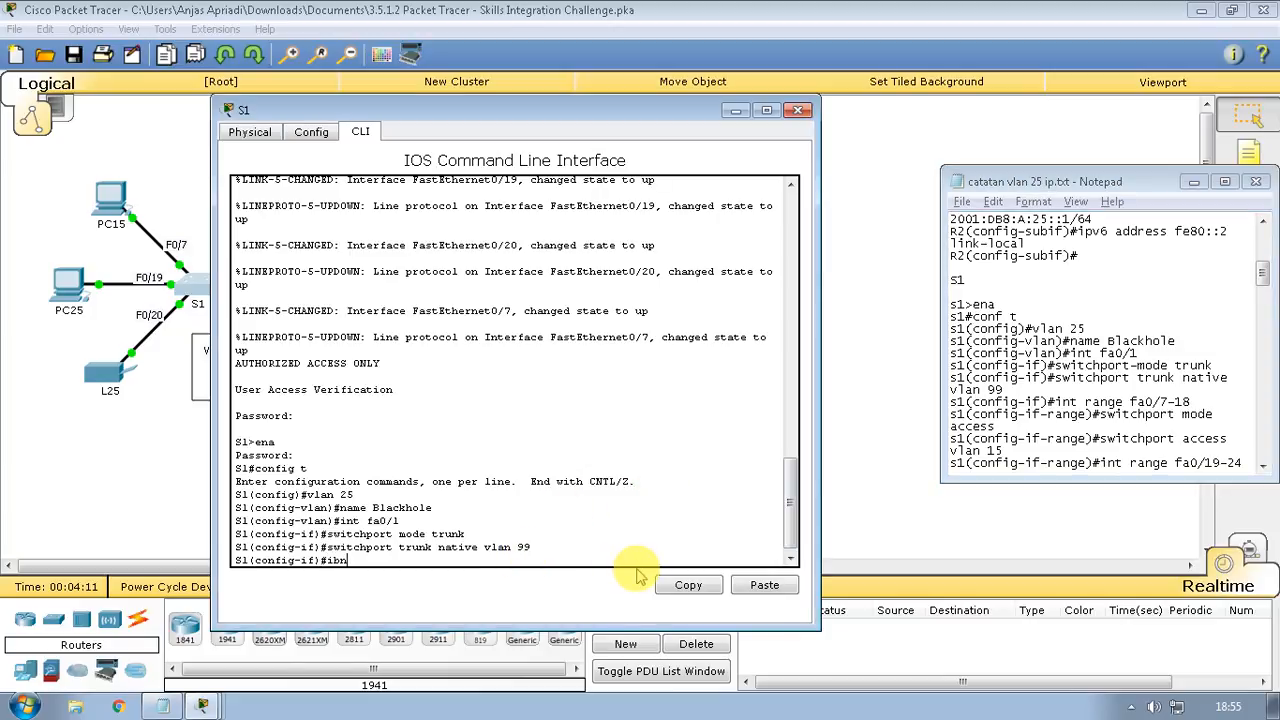
pyautogui.press('BackSpace')
pyautogui.press('BackSpace')
pyautogui.write('nt-rane fa0/7-18')
pyautogui.press('Return')
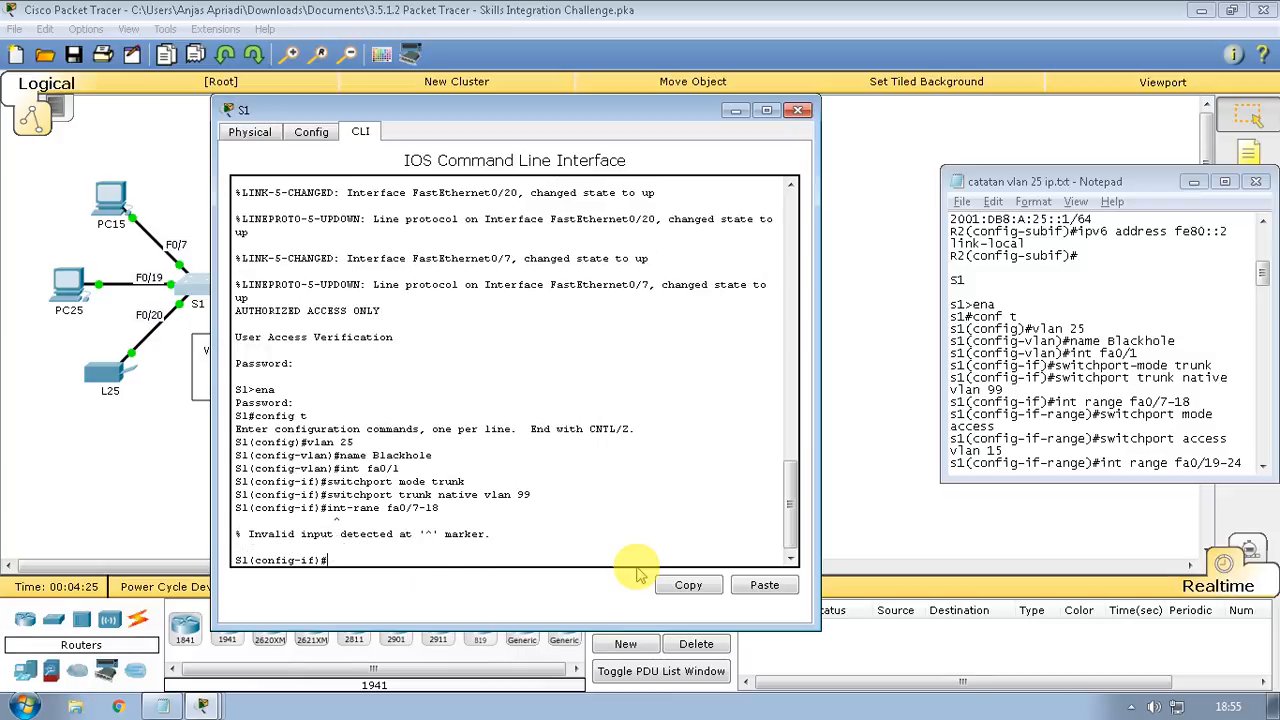
pyautogui.press('Up')
pyautogui.press('Left')
pyautogui.press('Left')
pyautogui.press('Left')
pyautogui.press('Left')
pyautogui.press('Left')
pyautogui.press('Left')
pyautogui.press('Left')
pyautogui.press('Left')
pyautogui.press('Left')
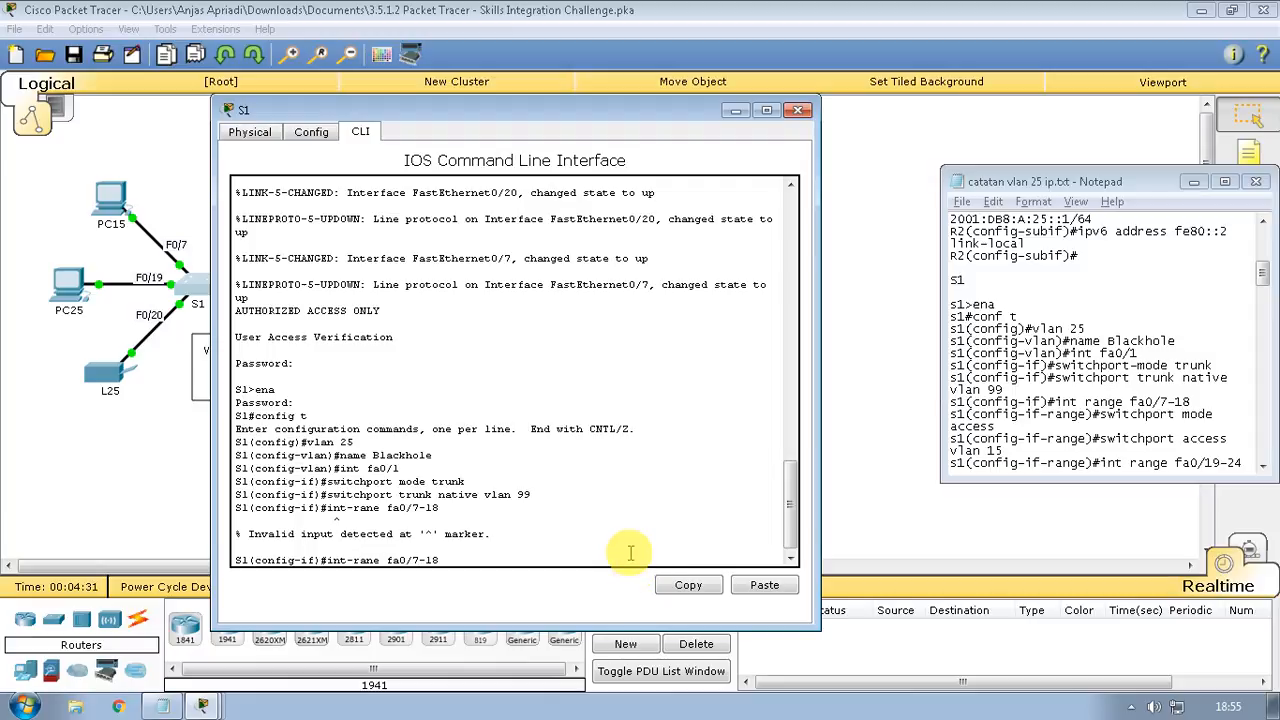
pyautogui.write('g')
pyautogui.press('Left')
pyautogui.press('Left')
pyautogui.press('Left')
pyautogui.press('Left')
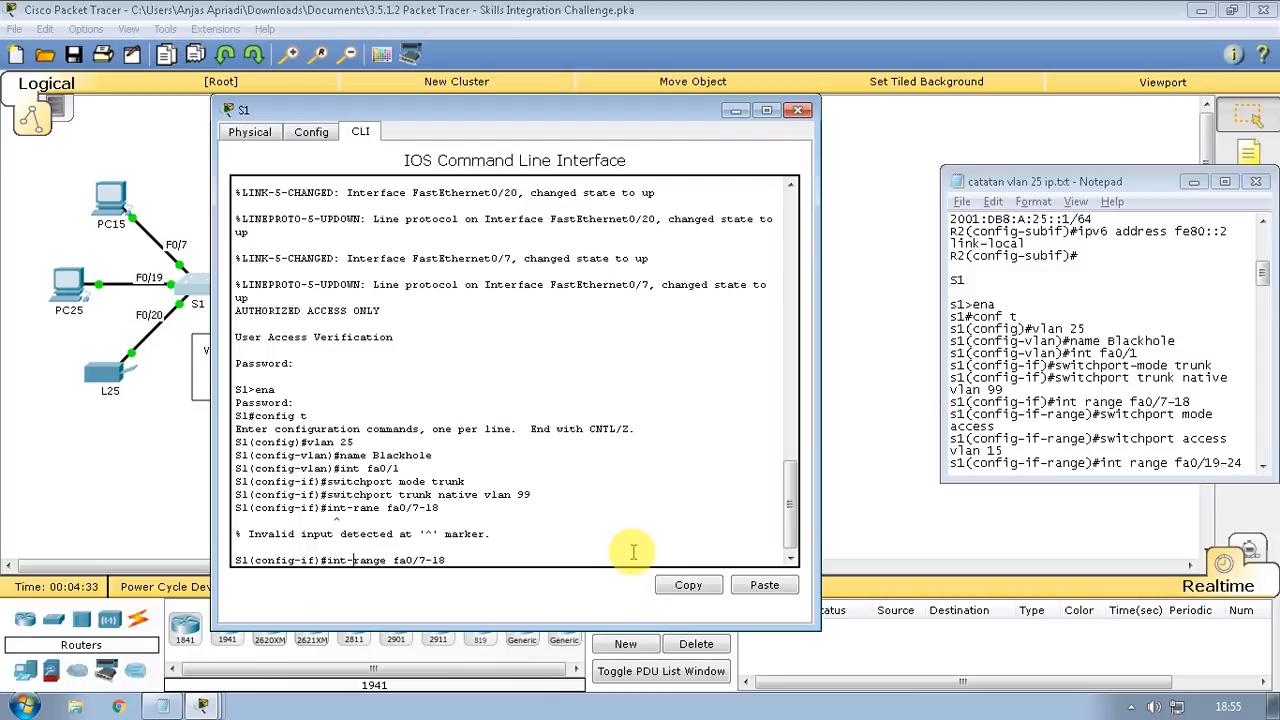
pyautogui.press('BackSpace')
pyautogui.press('Return')
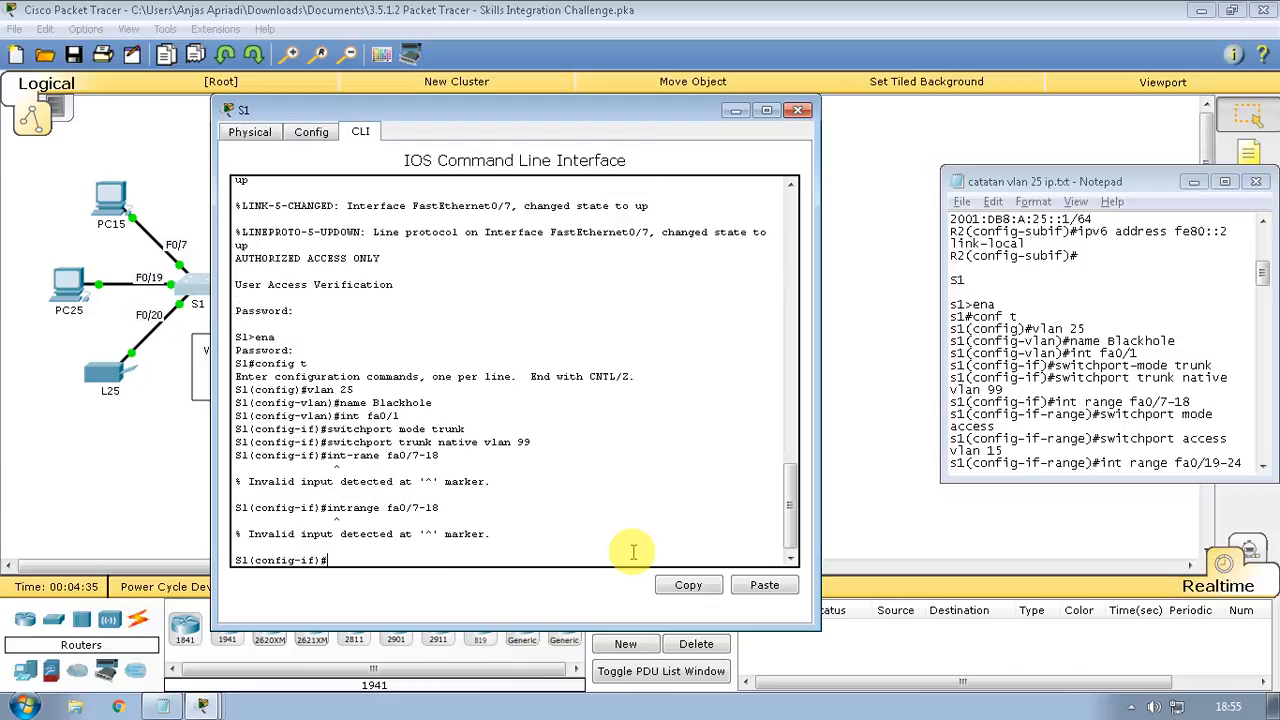
pyautogui.press('Up')
pyautogui.press('Left')
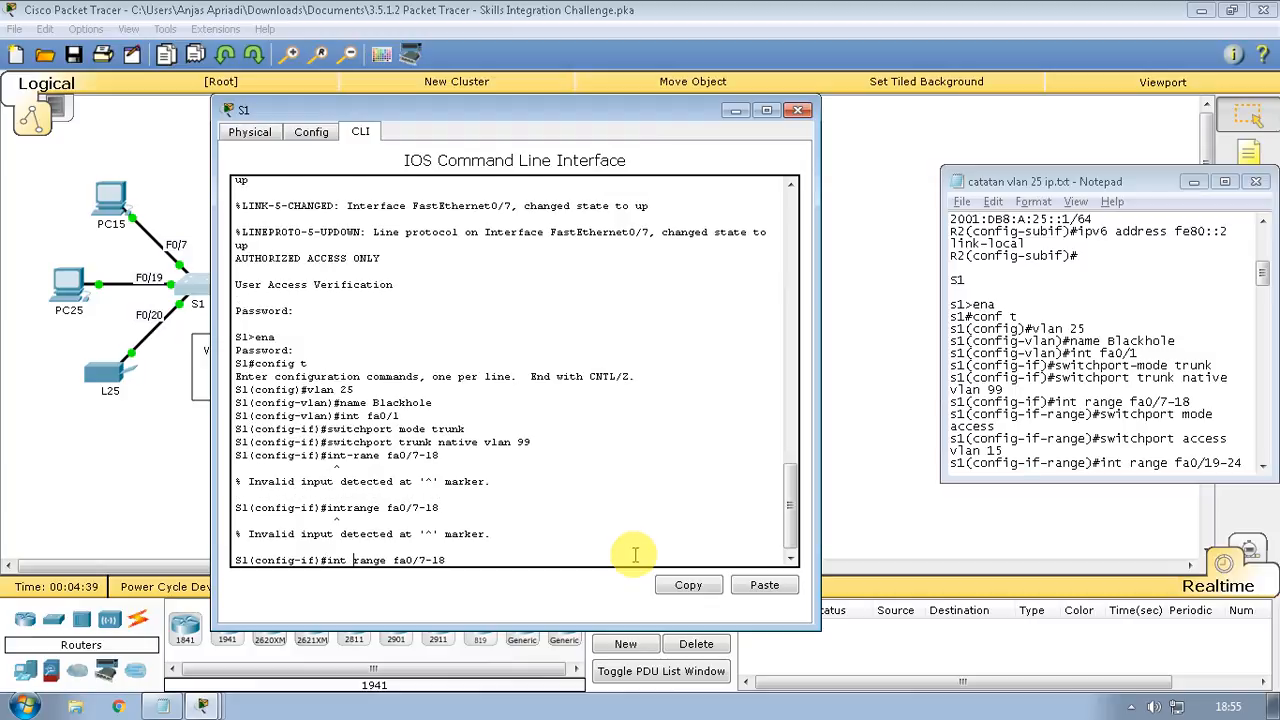
pyautogui.press('Return')
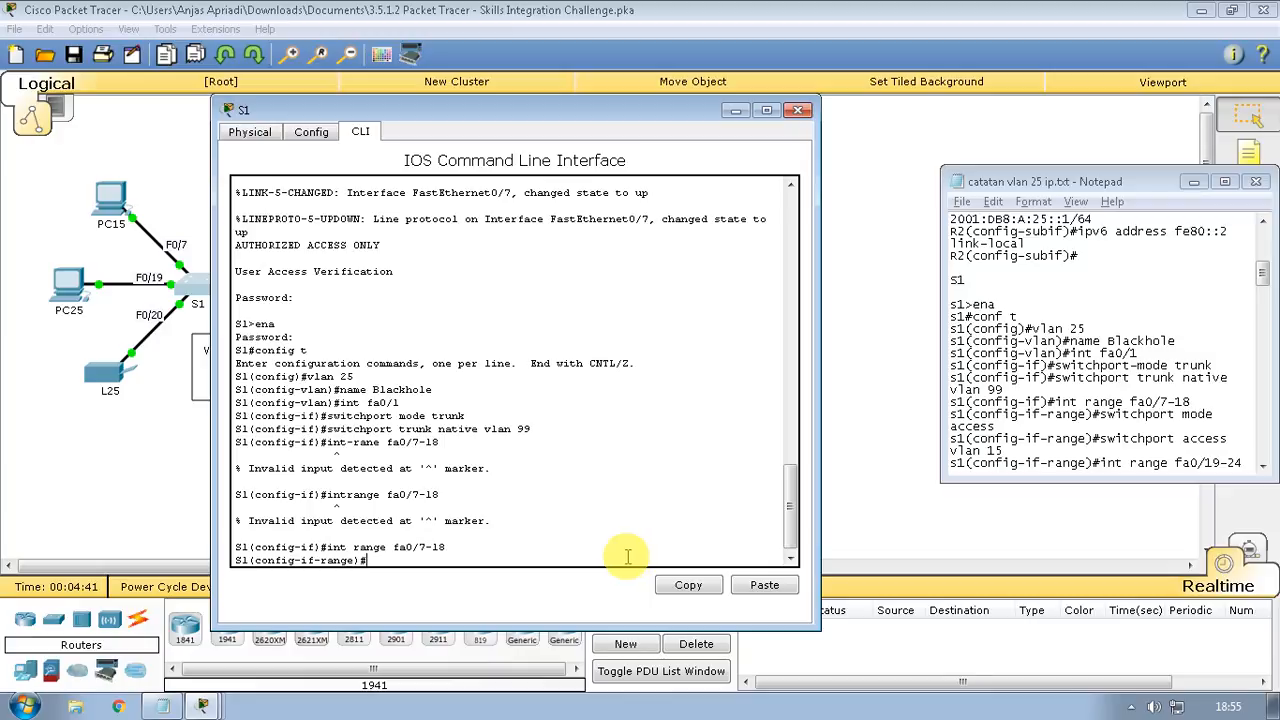
# Make fa0/7-18 access ports in VLAN 15, then select the range fa0/19-24
pyautogui.write('switchport mode access')
pyautogui.press('Return')
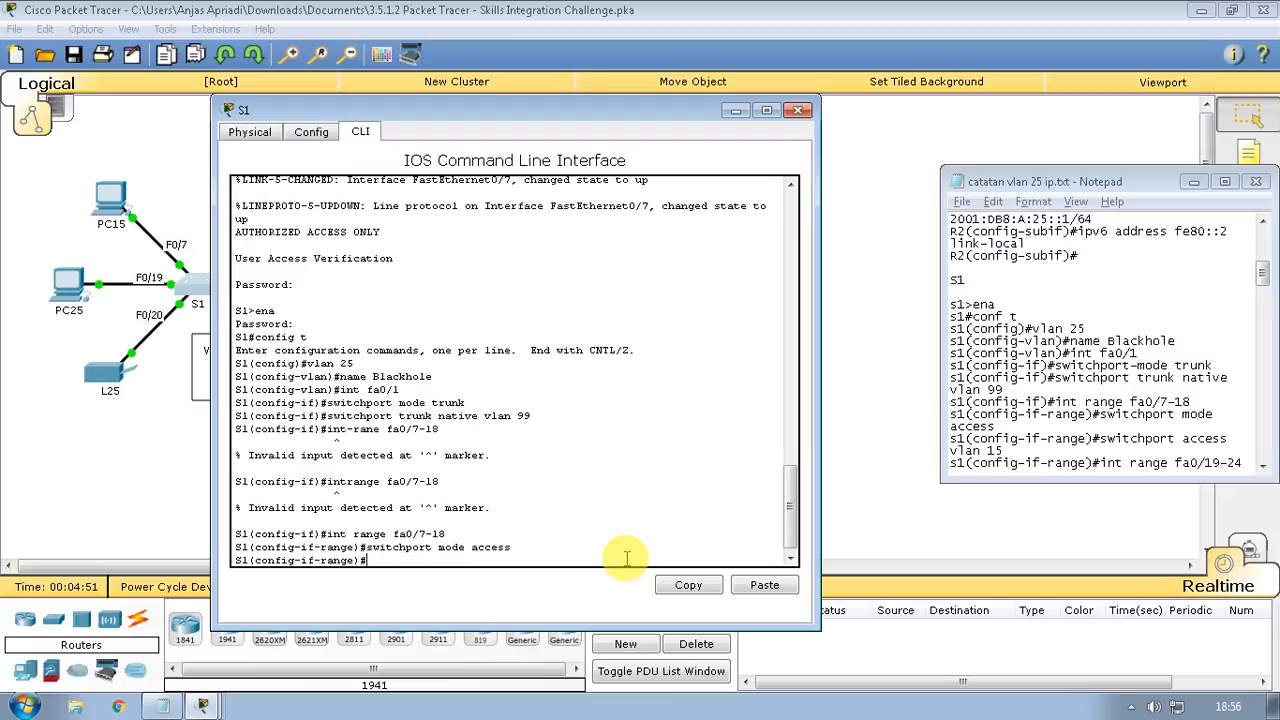
pyautogui.write('swit')
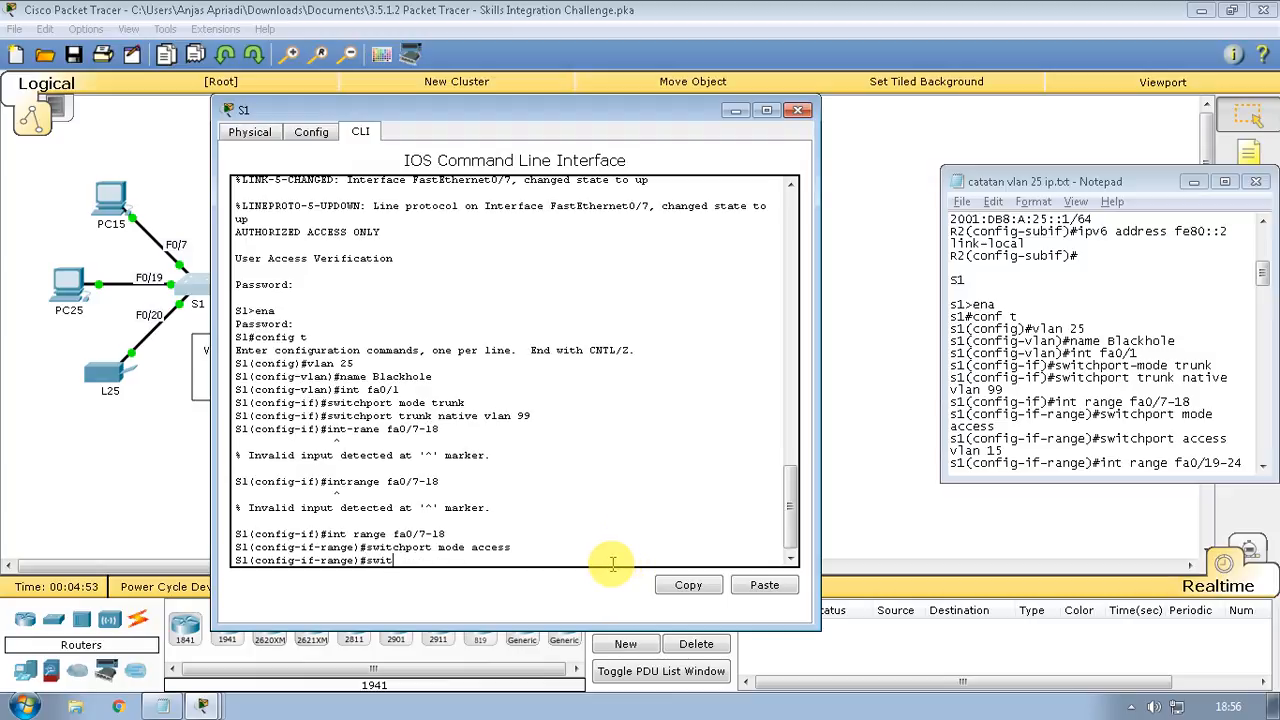
pyautogui.write('chport access vlan 99')
pyautogui.press('BackSpace')
pyautogui.press('BackSpace')
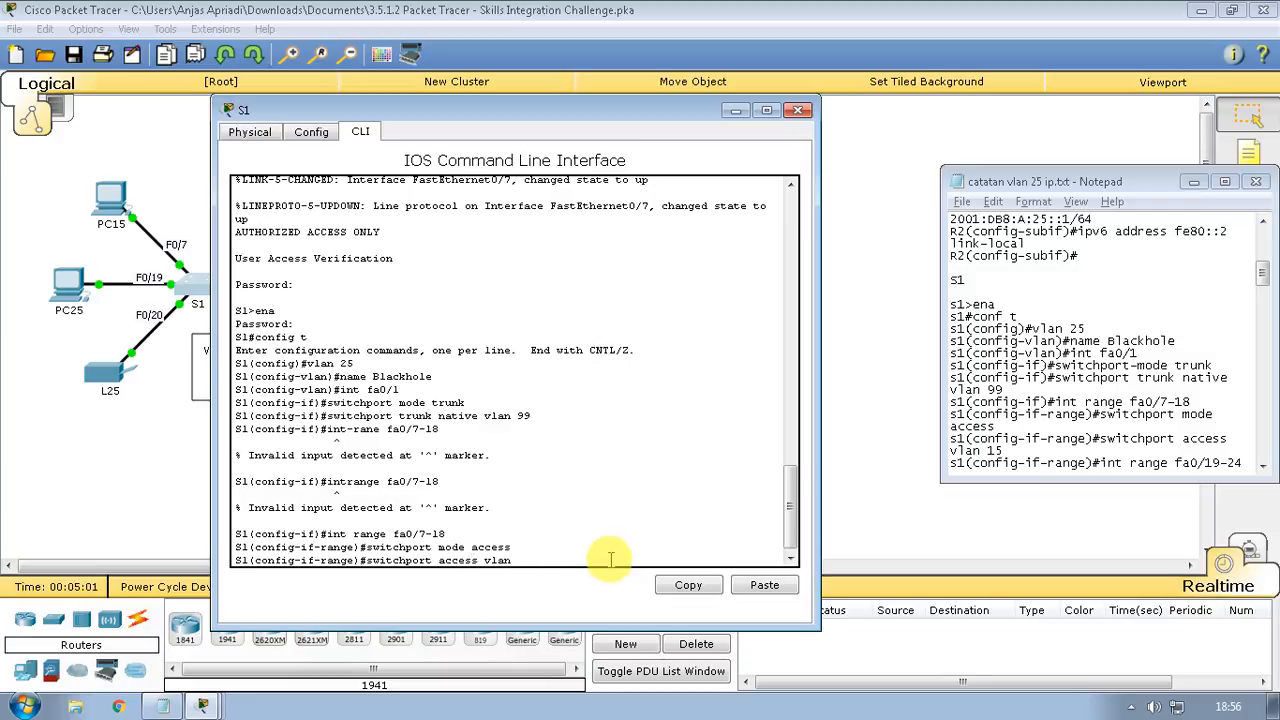
pyautogui.write('15')
pyautogui.press('Return')
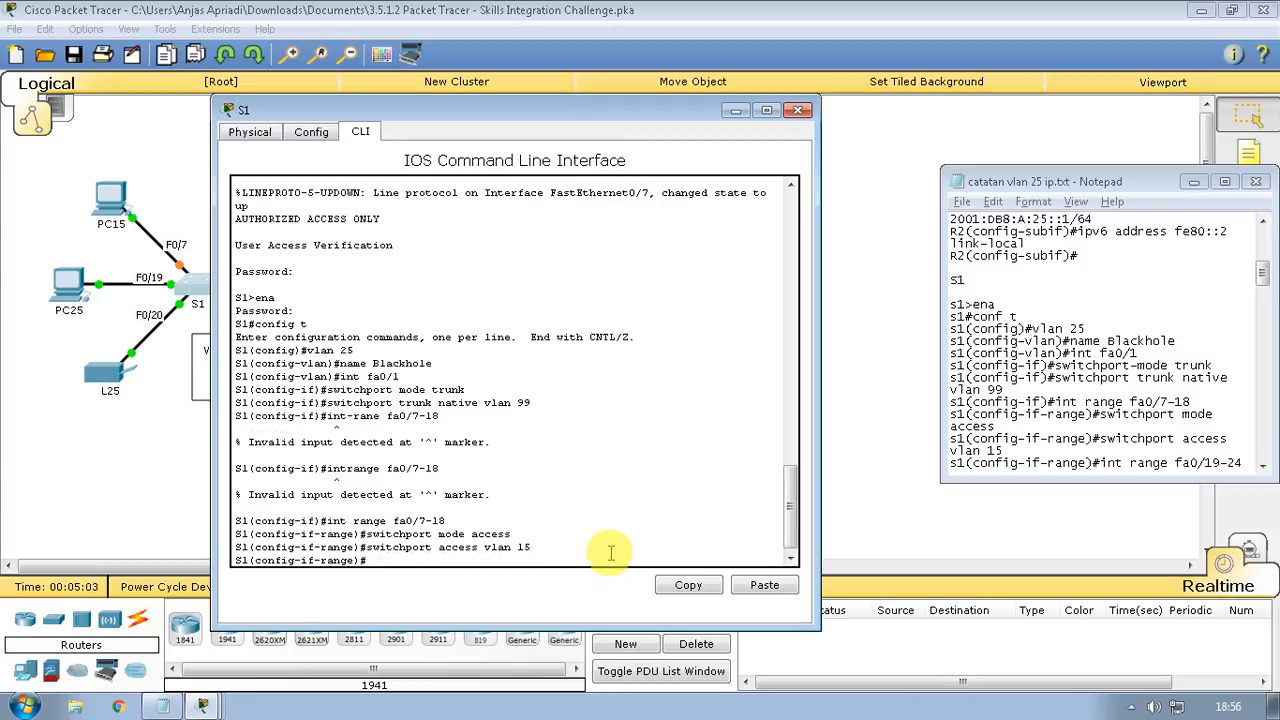
pyautogui.write('int range fa')
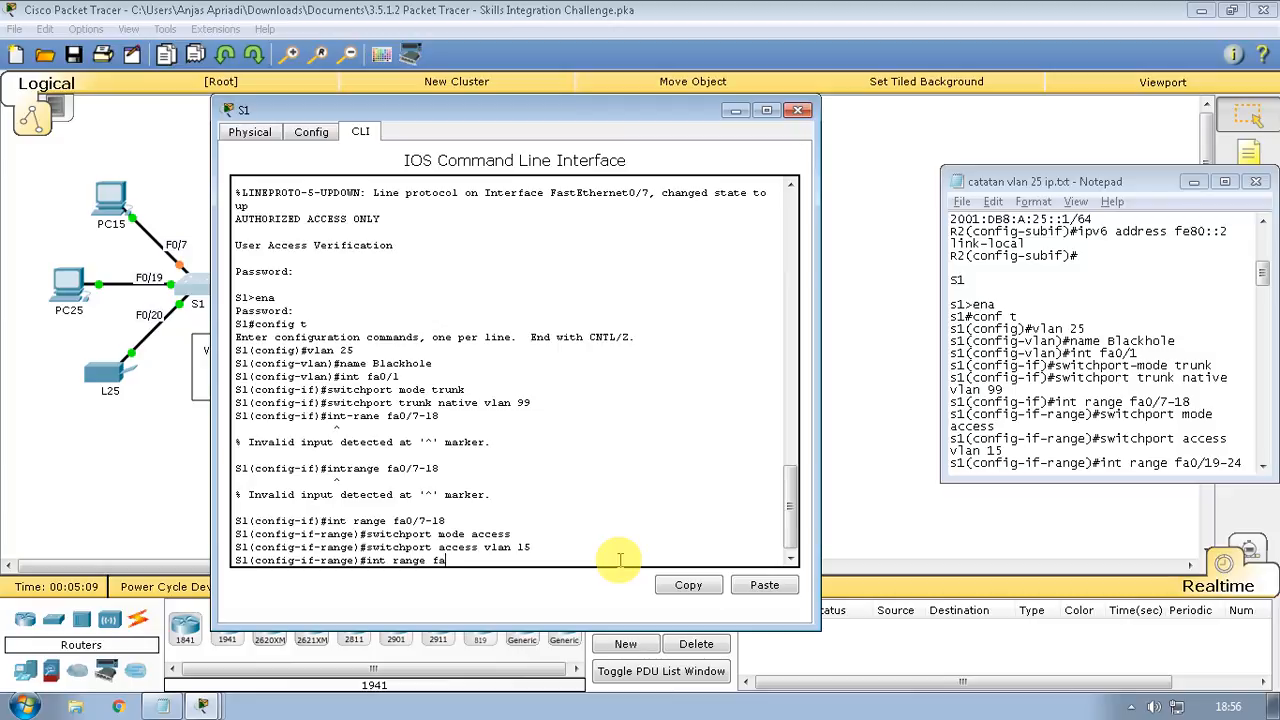
pyautogui.write('0/19-24')
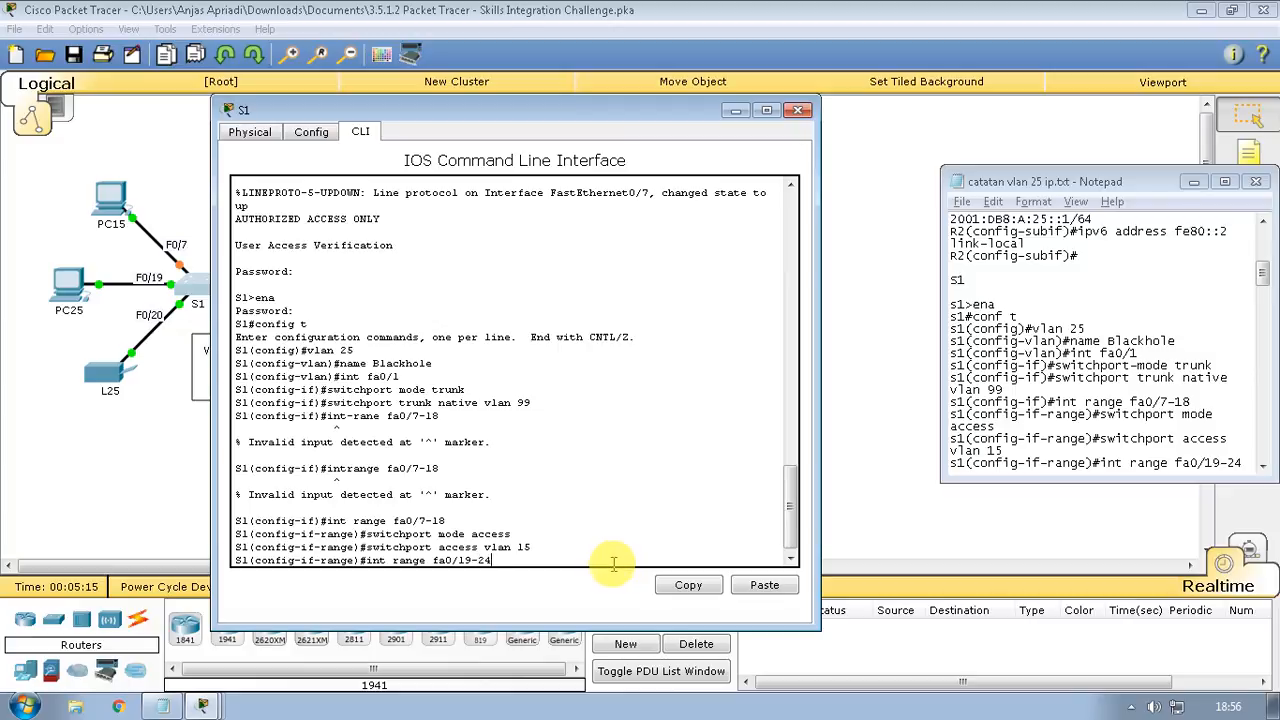
pyautogui.press('Return')
# Assign ports fa0/19-24 to access VLAN 25
pyautogui.scroll(2, 600, 557)
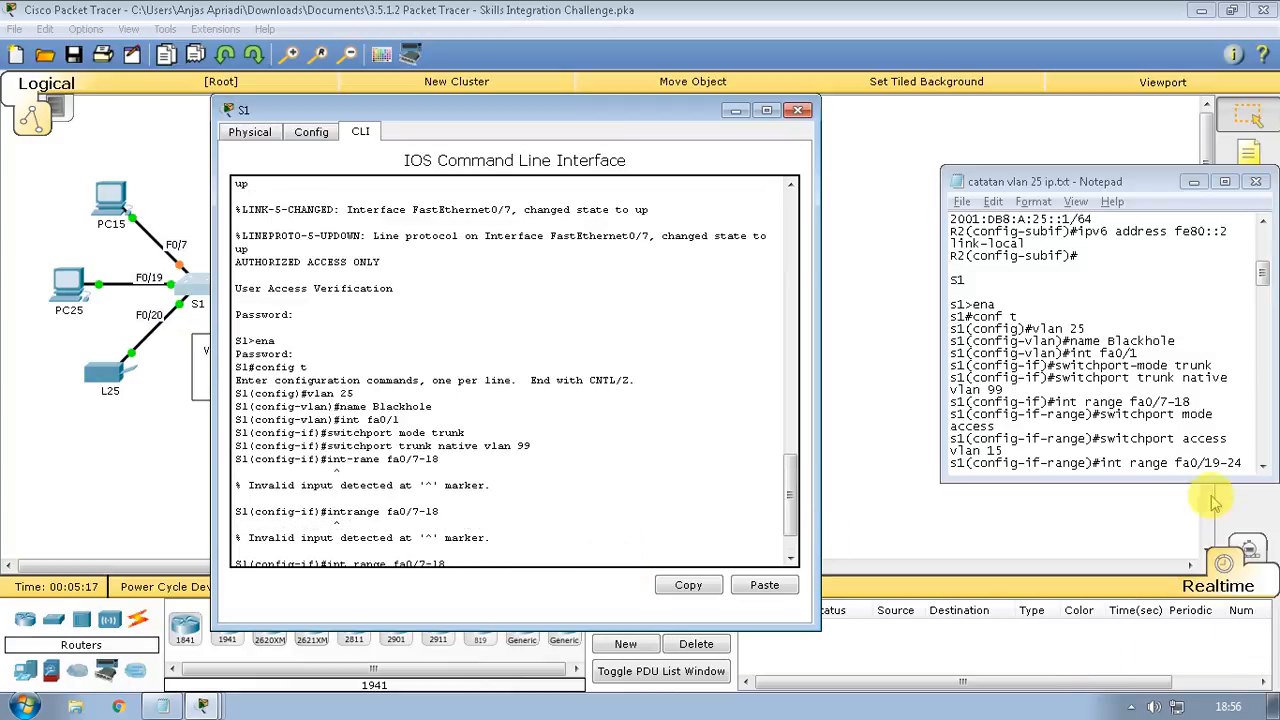
pyautogui.click(1188, 452)
pyautogui.scroll(-3, 1188, 455)
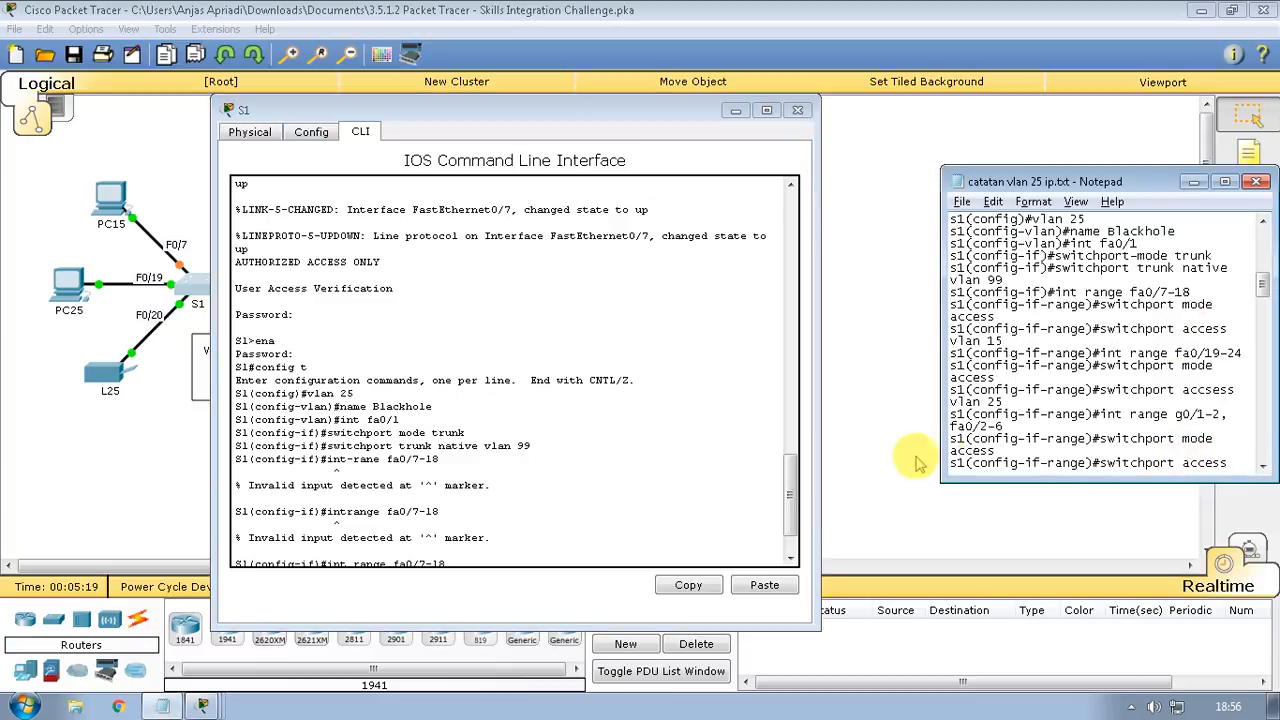
pyautogui.click(648, 557)
pyautogui.scroll(-2, 648, 557)
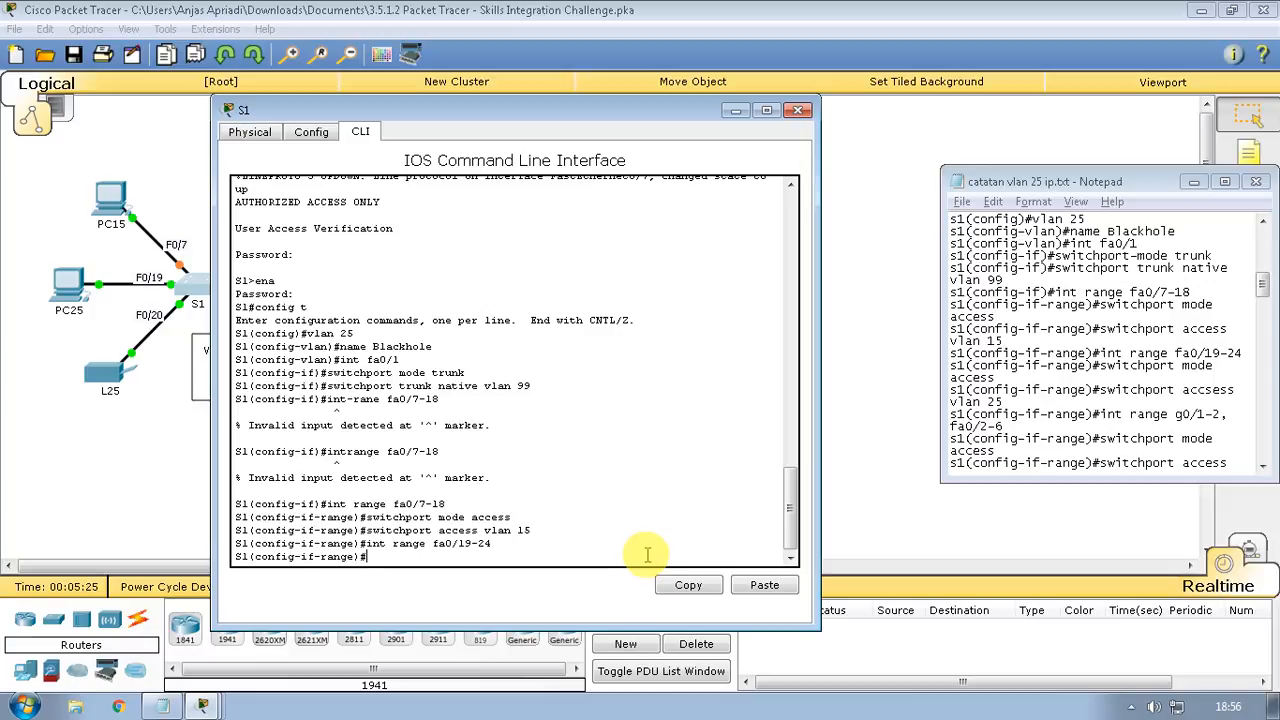
pyautogui.write('switchport access vlan 15')
pyautogui.press('BackSpace')
pyautogui.press('BackSpace')
pyautogui.write('245')
pyautogui.press('BackSpace')
pyautogui.press('BackSpace')
pyautogui.write('5')
pyautogui.press('Return')
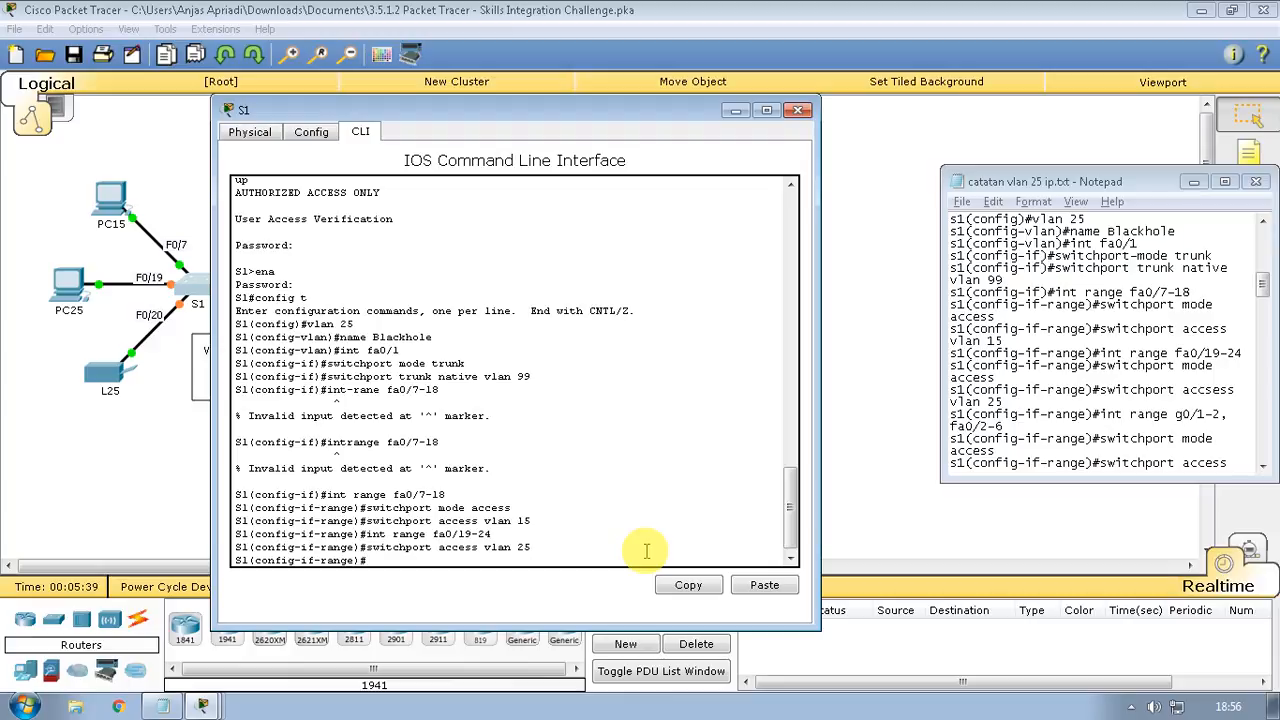
# Set fa0/19-24 to switchport mode access and reapply access VLAN 25
pyautogui.press('Up')
pyautogui.press('Up')
pyautogui.press('Up')
pyautogui.press('Up')
pyautogui.press('Return')
pyautogui.press('Up')
pyautogui.press('Up')
pyautogui.press('Return')
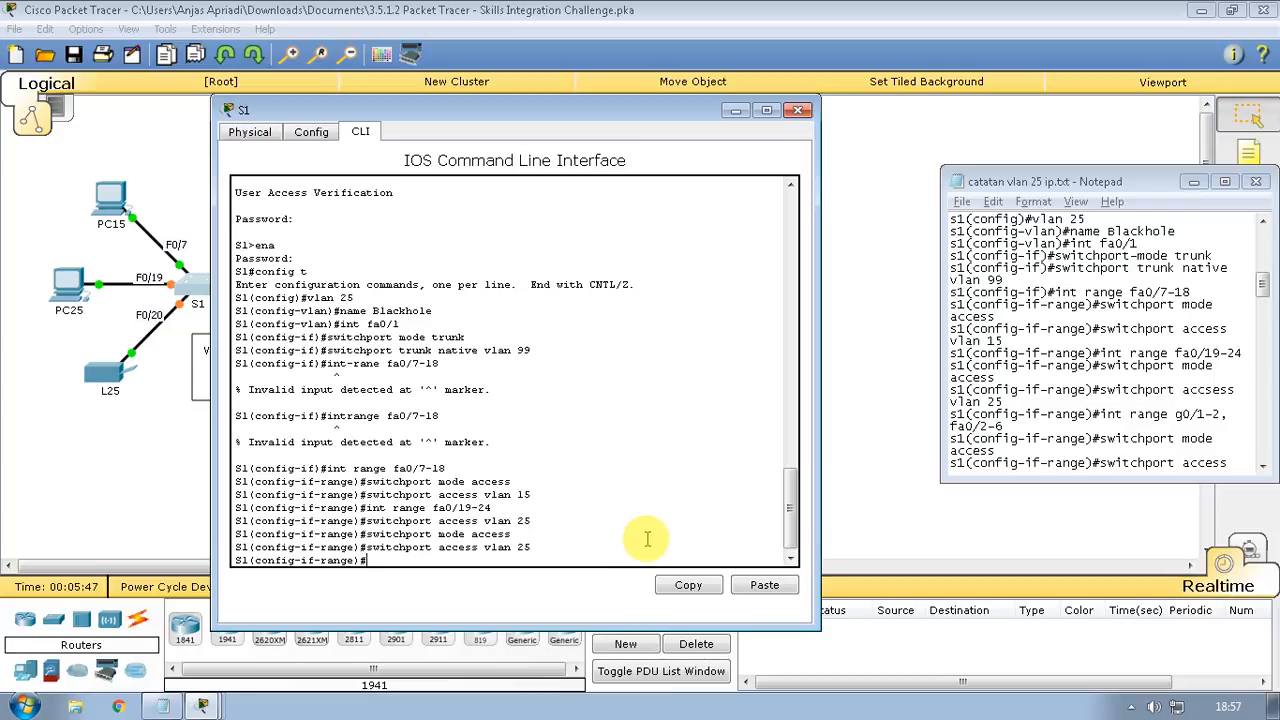
# Make S1 ports g0/1-2 access ports in VLAN 6
pyautogui.write('int range')
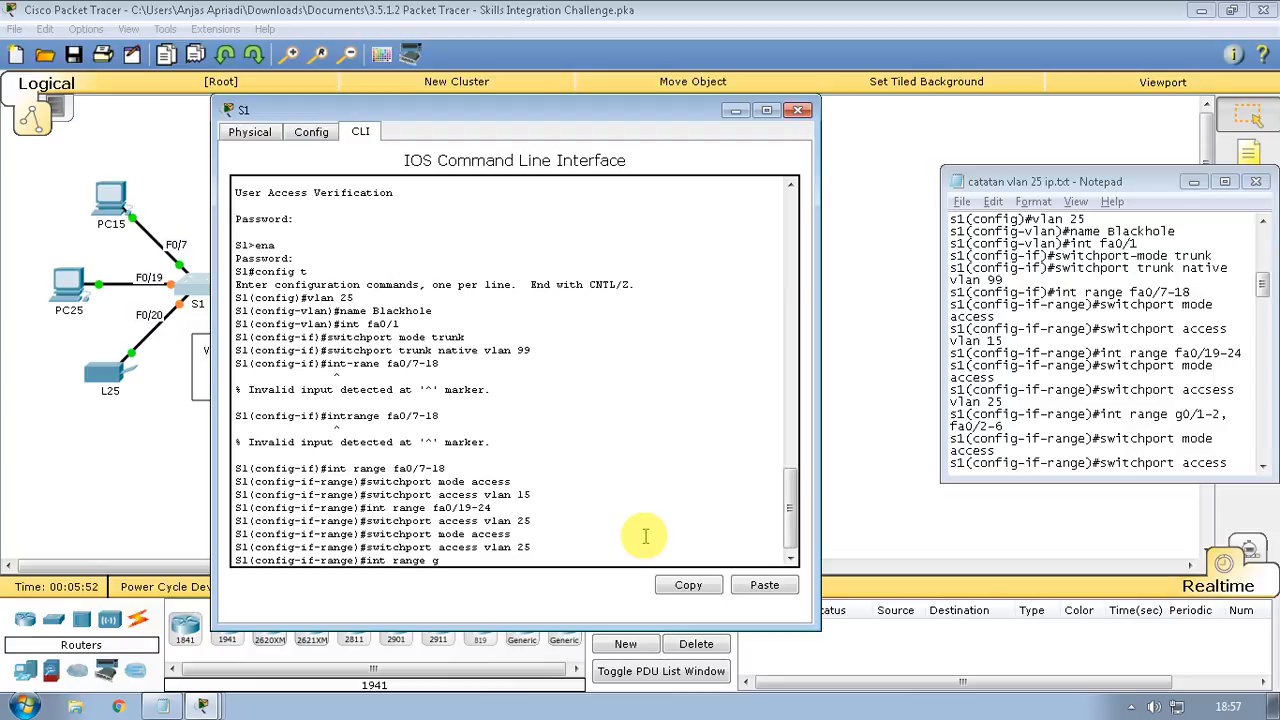
pyautogui.write(' g0/1-2')
pyautogui.press('Return')
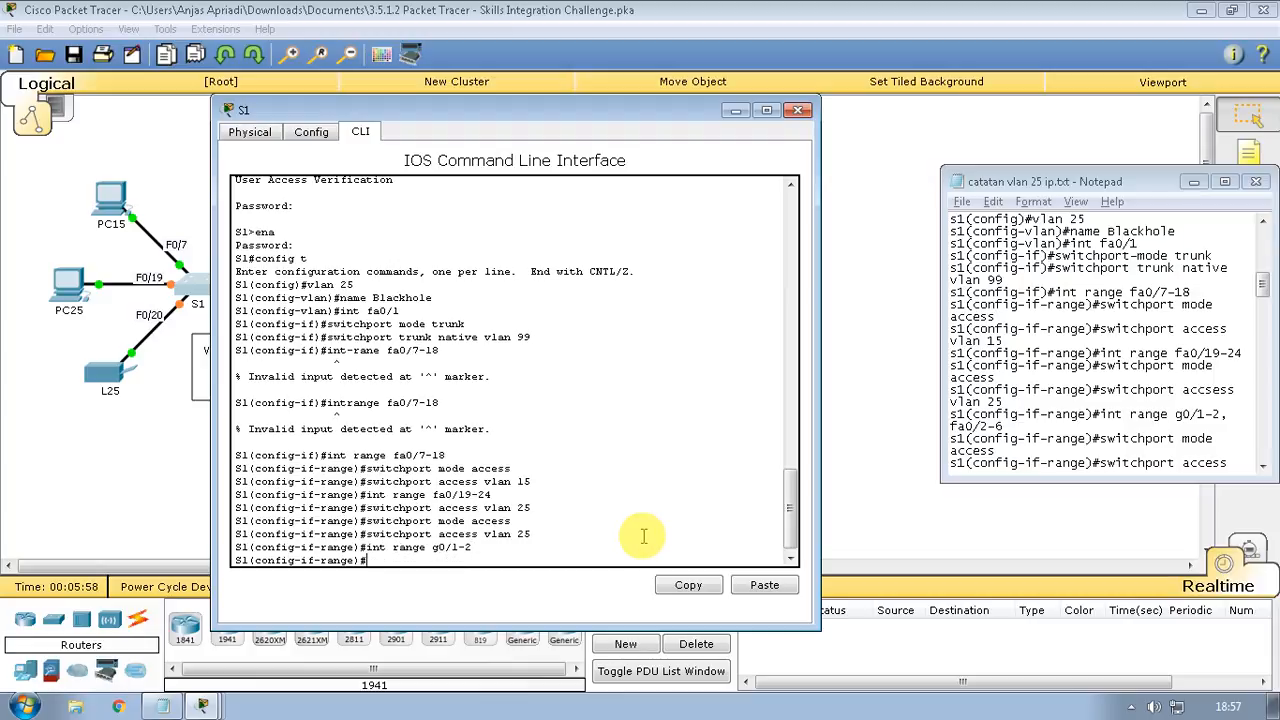
pyautogui.press('Up')
pyautogui.press('Up')
pyautogui.press('Up')
pyautogui.press('Return')
pyautogui.press('Up')
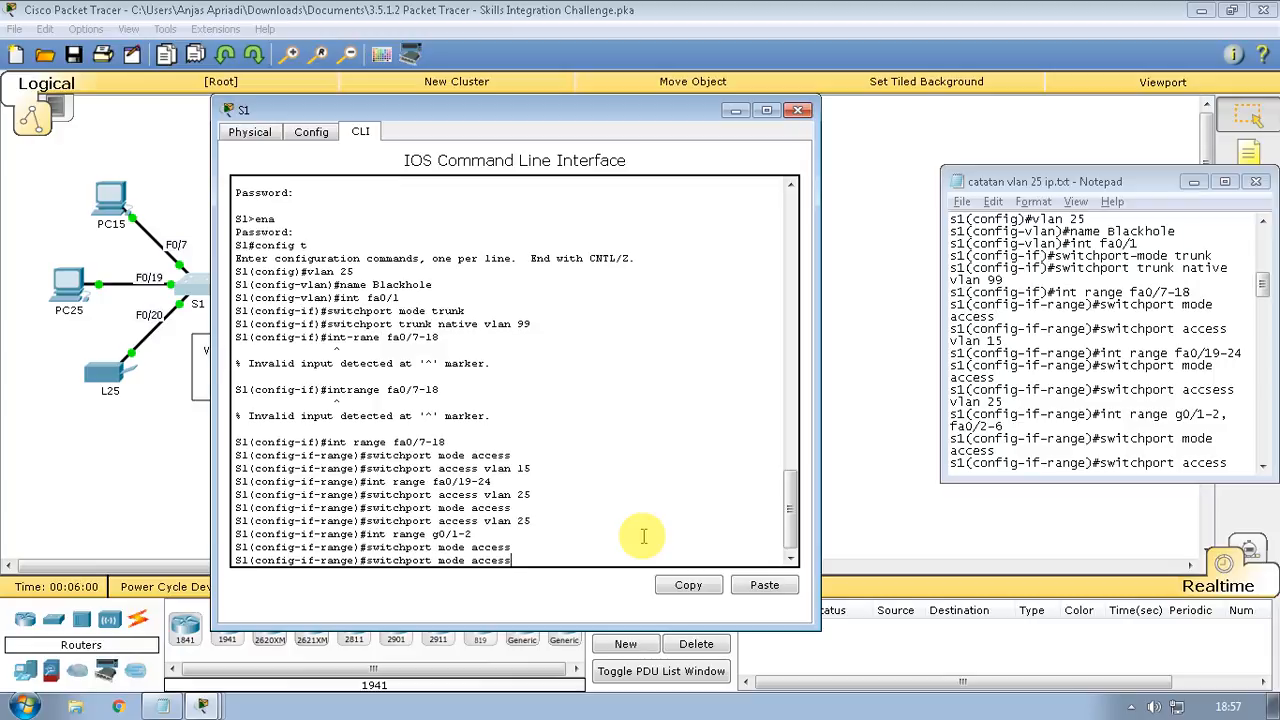
pyautogui.press('Up')
pyautogui.press('Up')
pyautogui.click(1190, 403)
pyautogui.scroll(-2, 1180, 420)
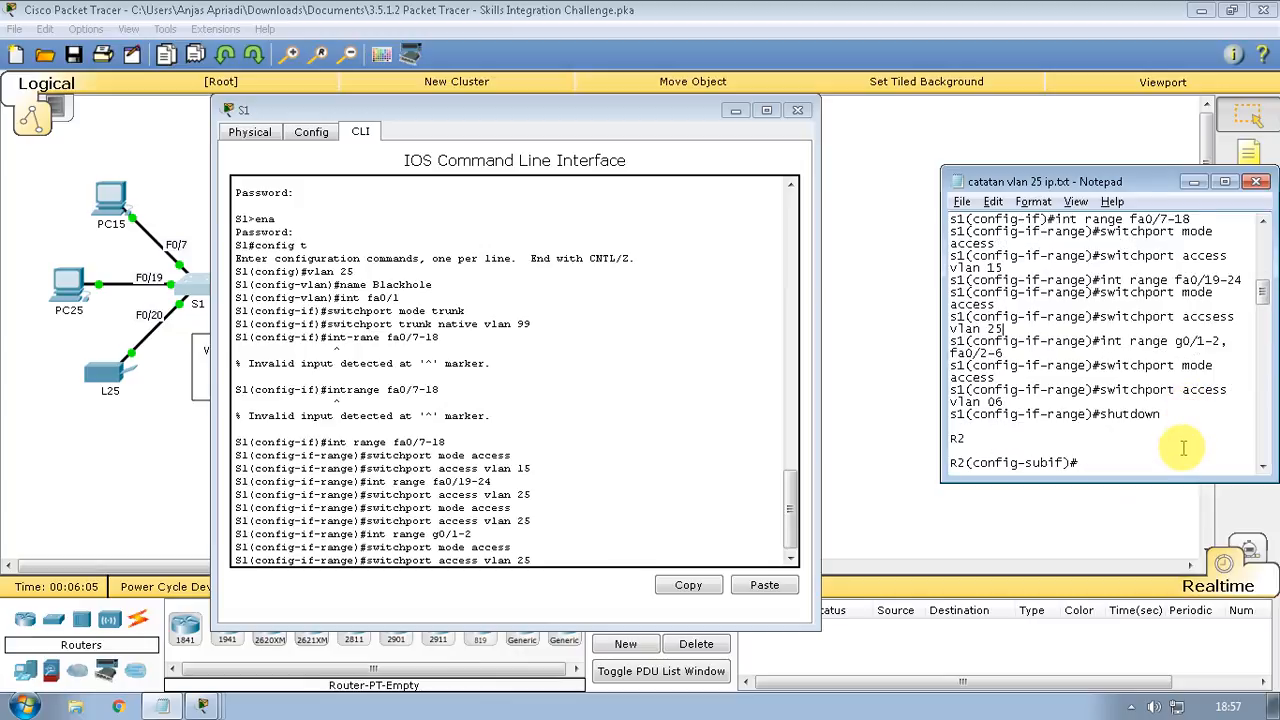
pyautogui.click(522, 556)
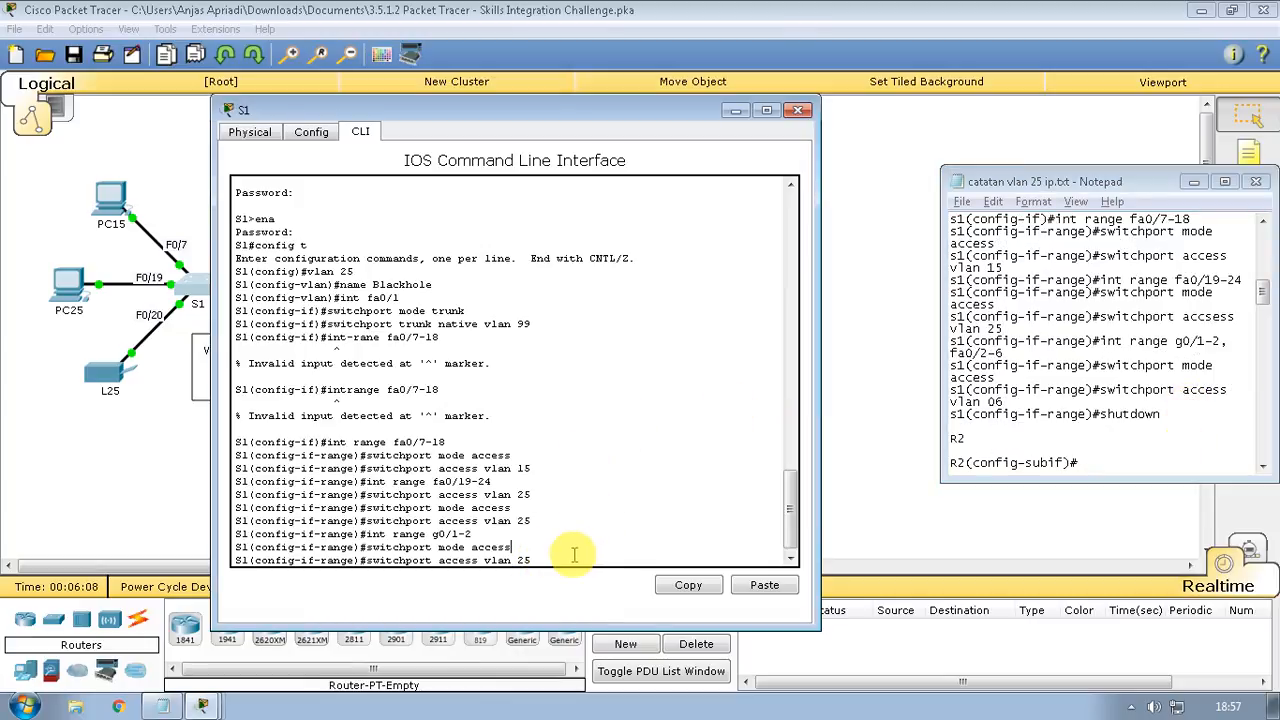
pyautogui.click(580, 560)
pyautogui.press('BackSpace')
pyautogui.press('BackSpace')
pyautogui.write('06')
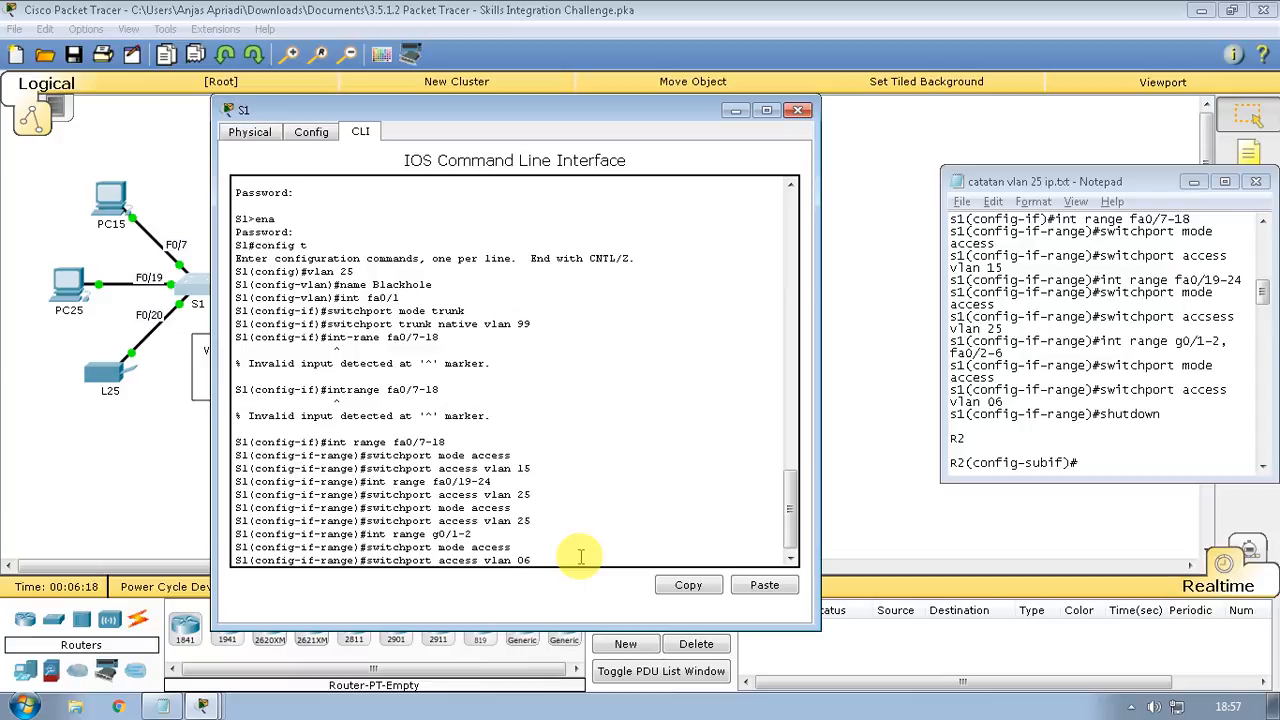
pyautogui.press('Return')
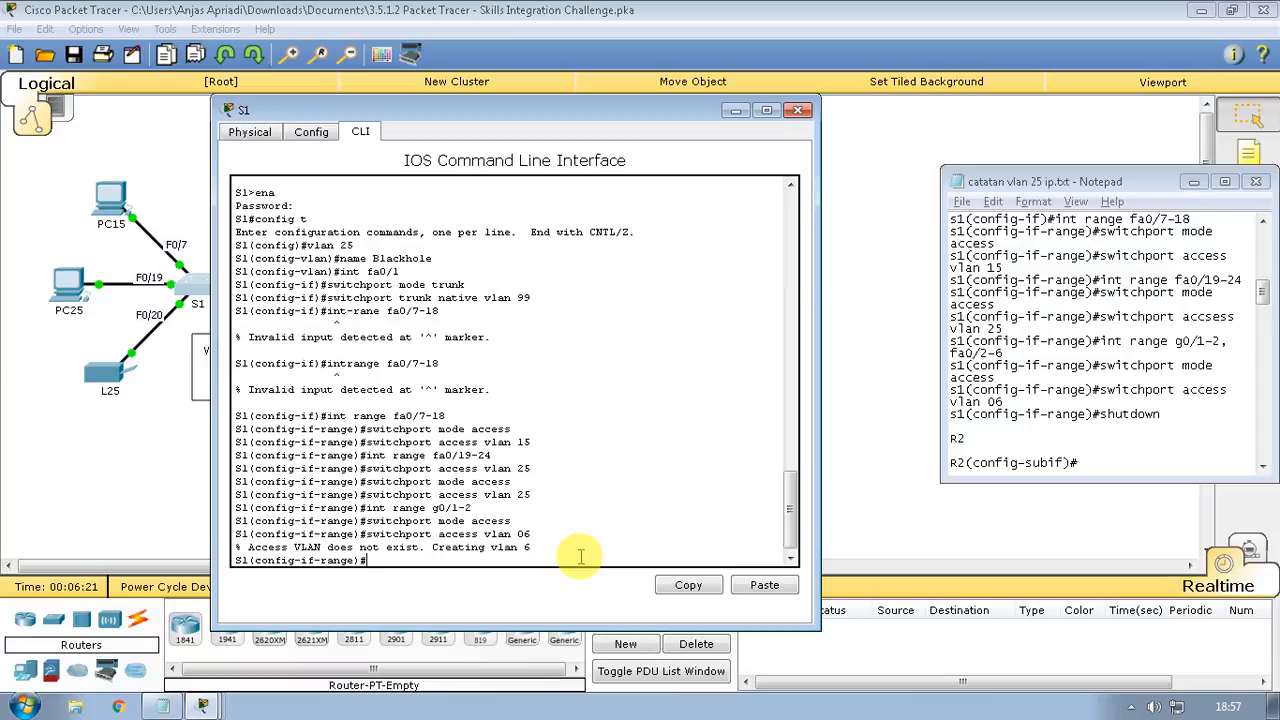
# Shut down ports g0/1-2 and close S1's window
pyautogui.write('shutdown')
pyautogui.press('Return')
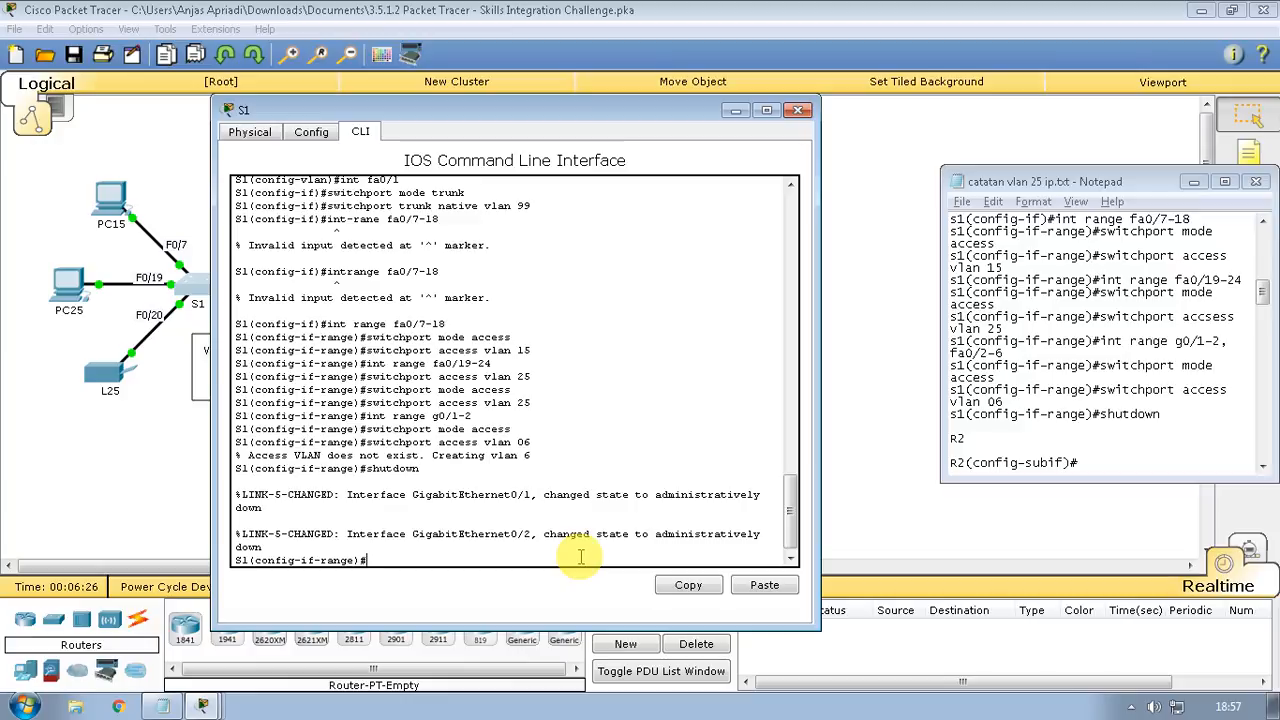
pyautogui.press('Return')
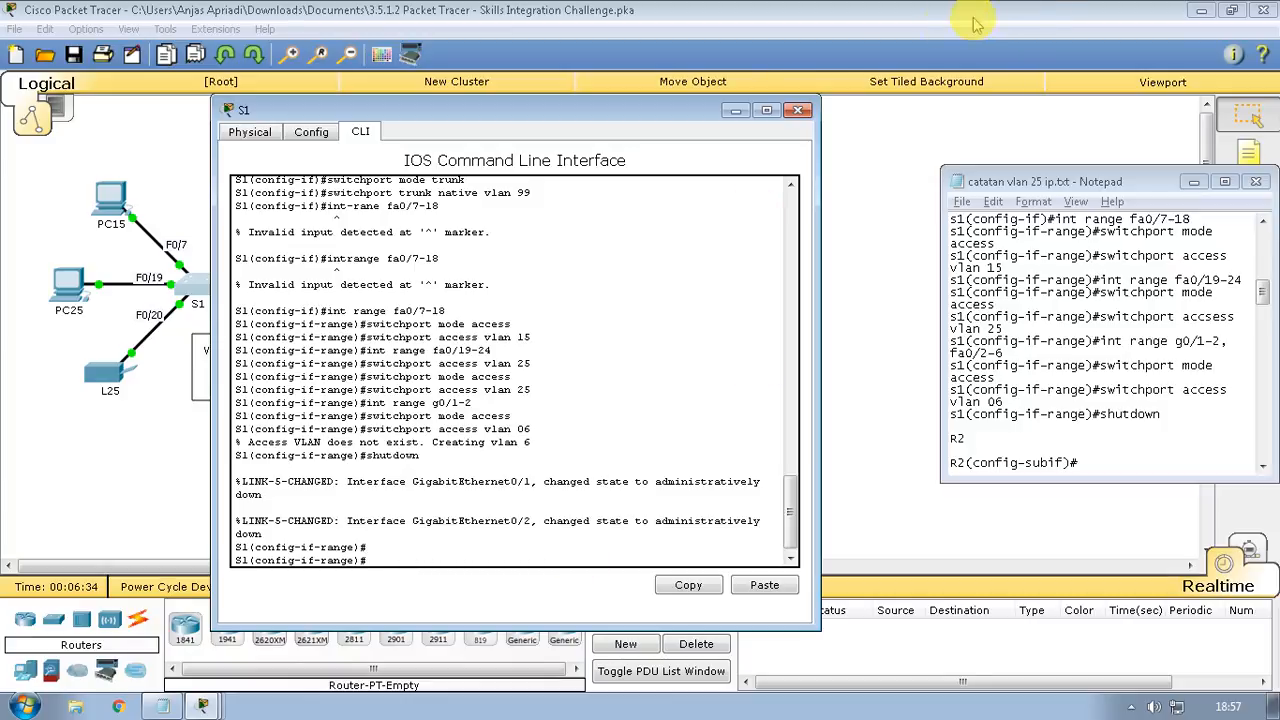
pyautogui.click(737, 111)
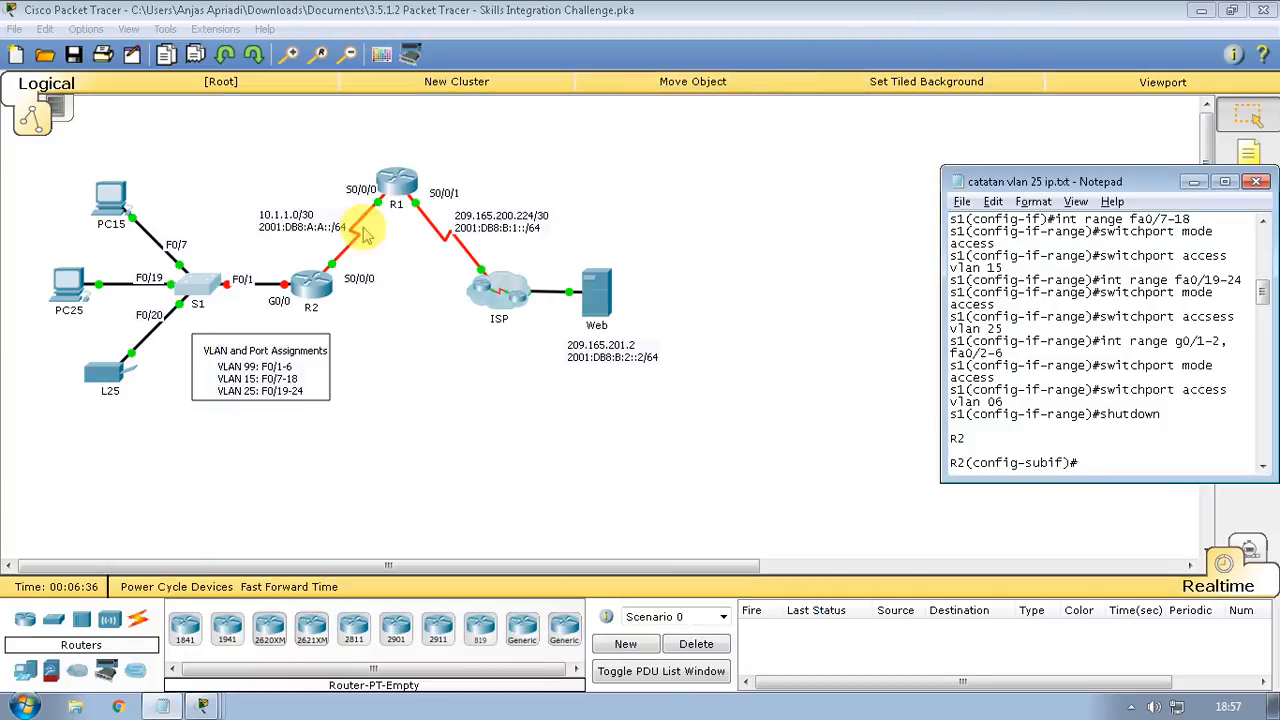
# Open R2's command line and scroll the command notes to the subinterface commands
pyautogui.click(296, 290)
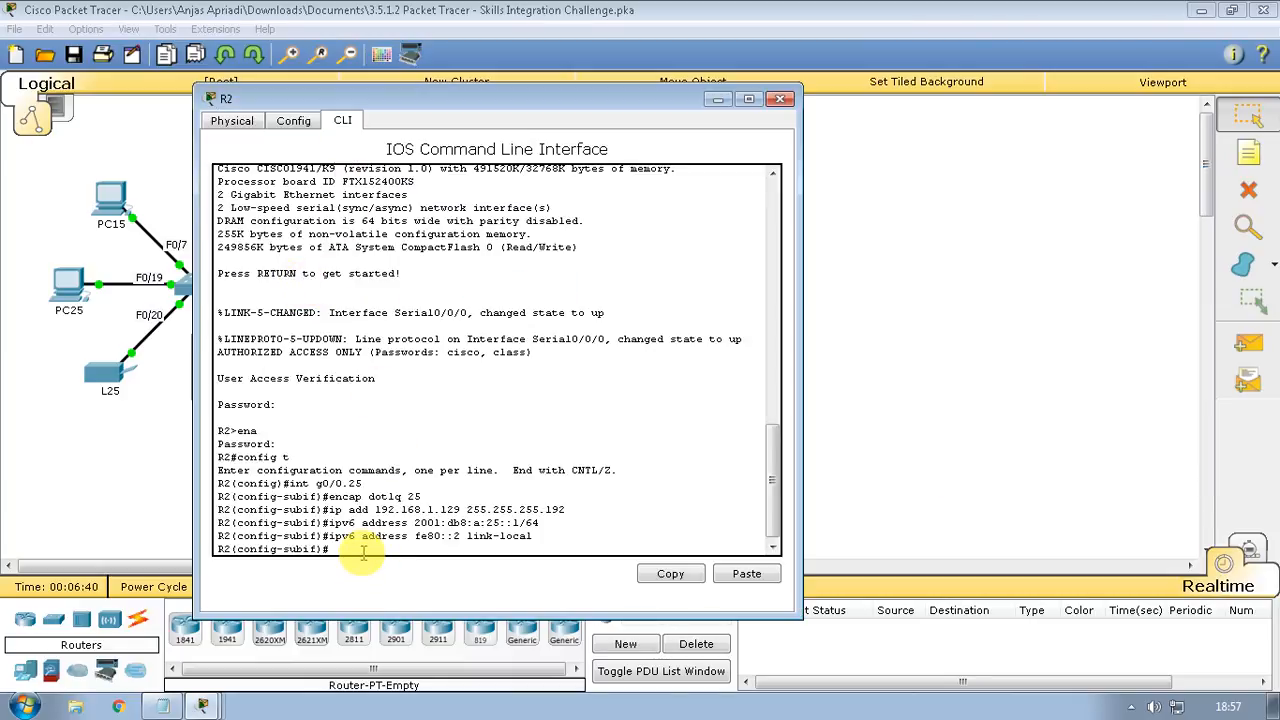
pyautogui.click(160, 706)
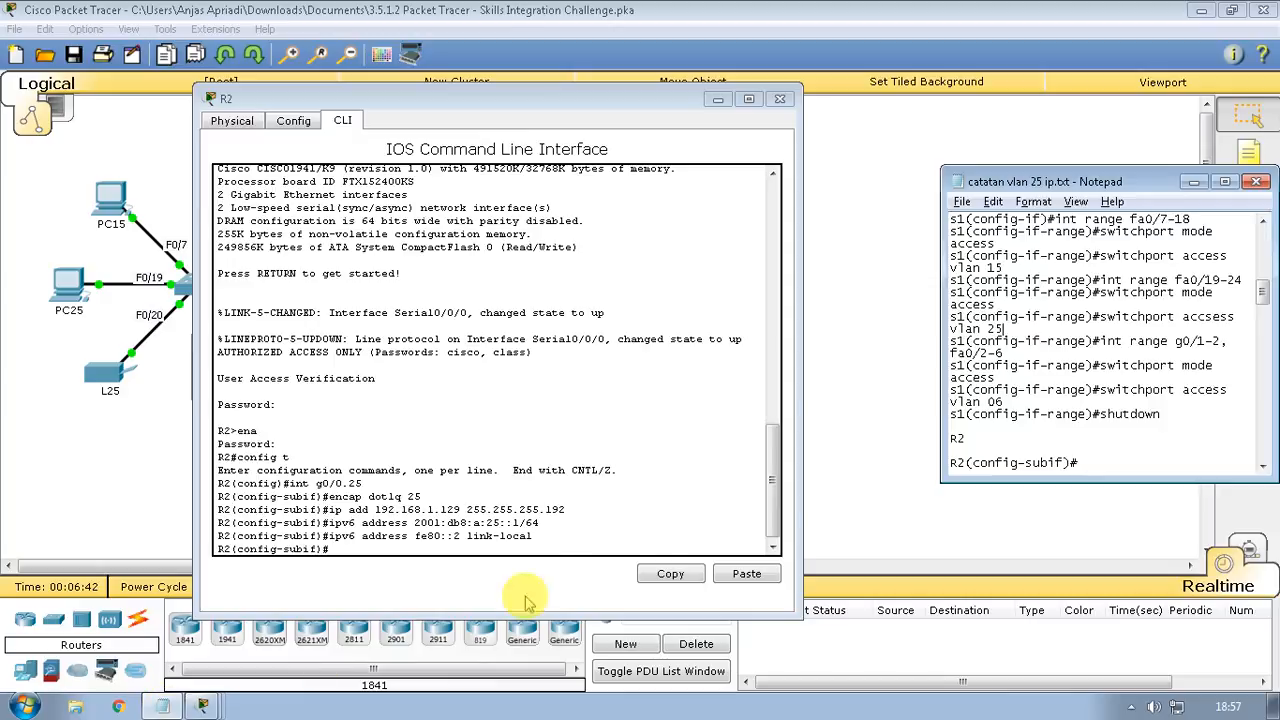
pyautogui.scroll(-2, 1030, 420)
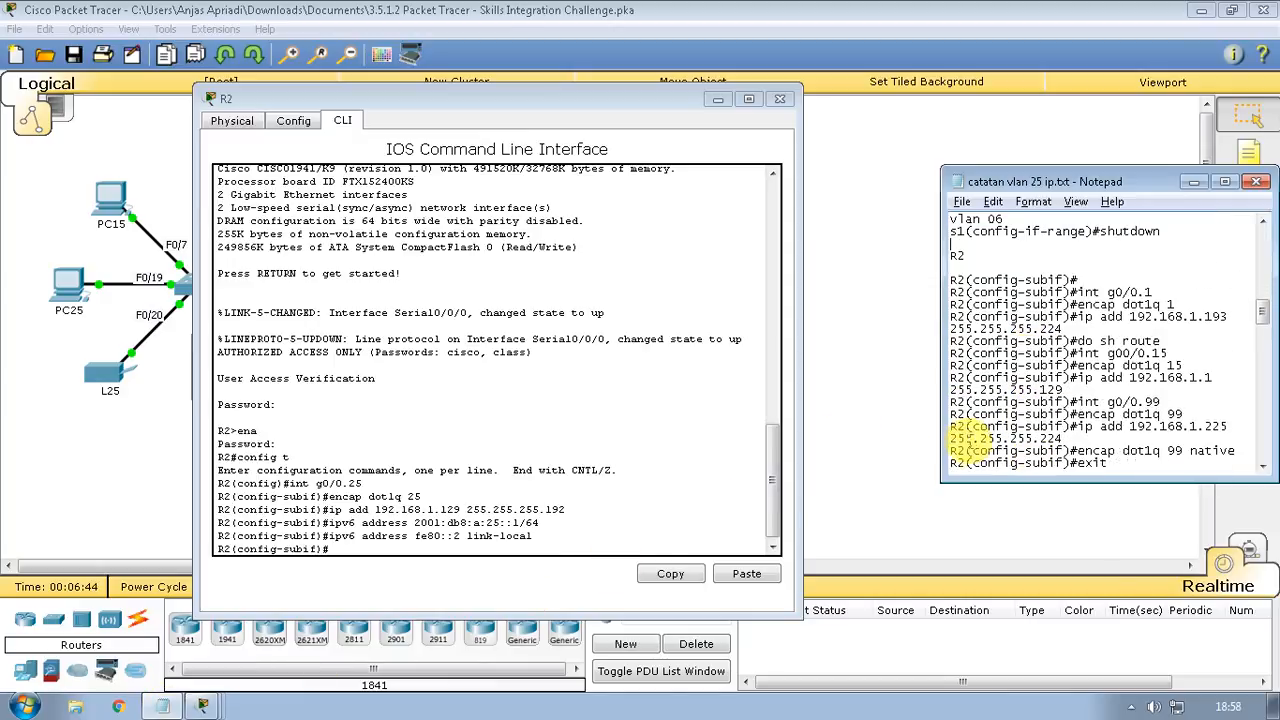
pyautogui.click(420, 530)
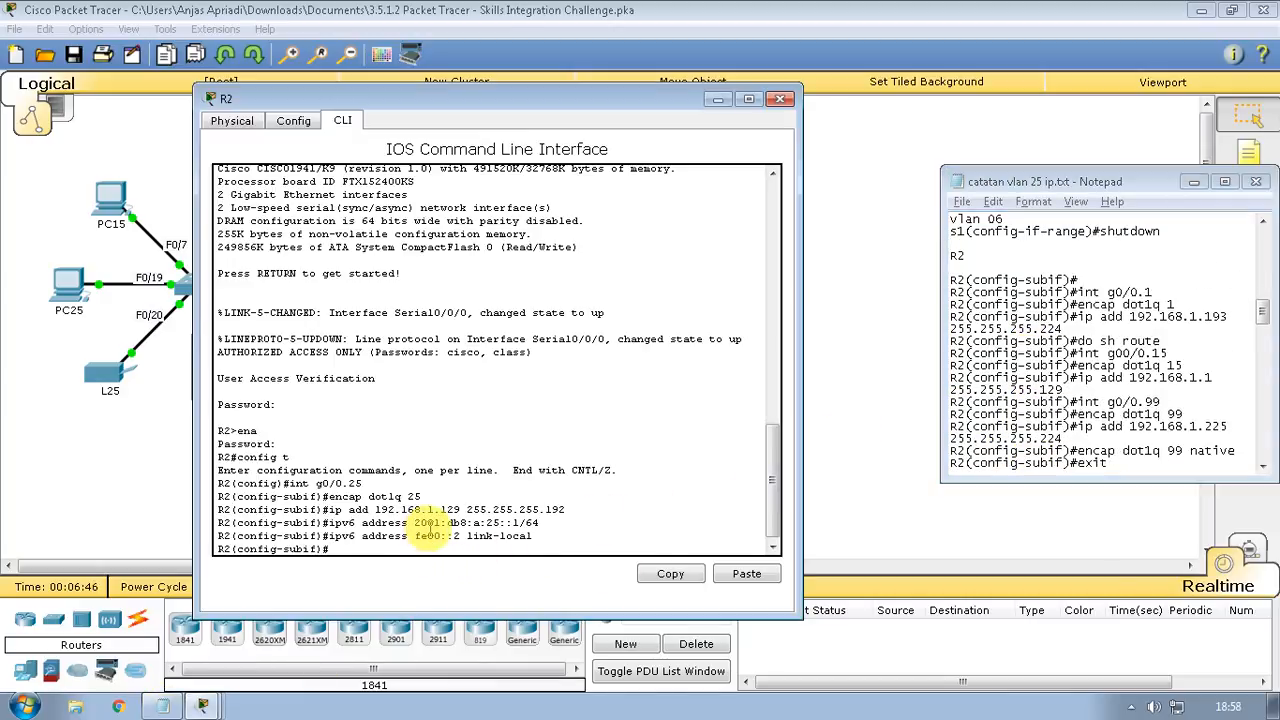
# Create subinterface G0/0.1 with dot1q 1 and address 192.168.1.193 255.255.255.224
pyautogui.write('int g0/0.1')
pyautogui.press('Return')
pyautogui.write('encap')
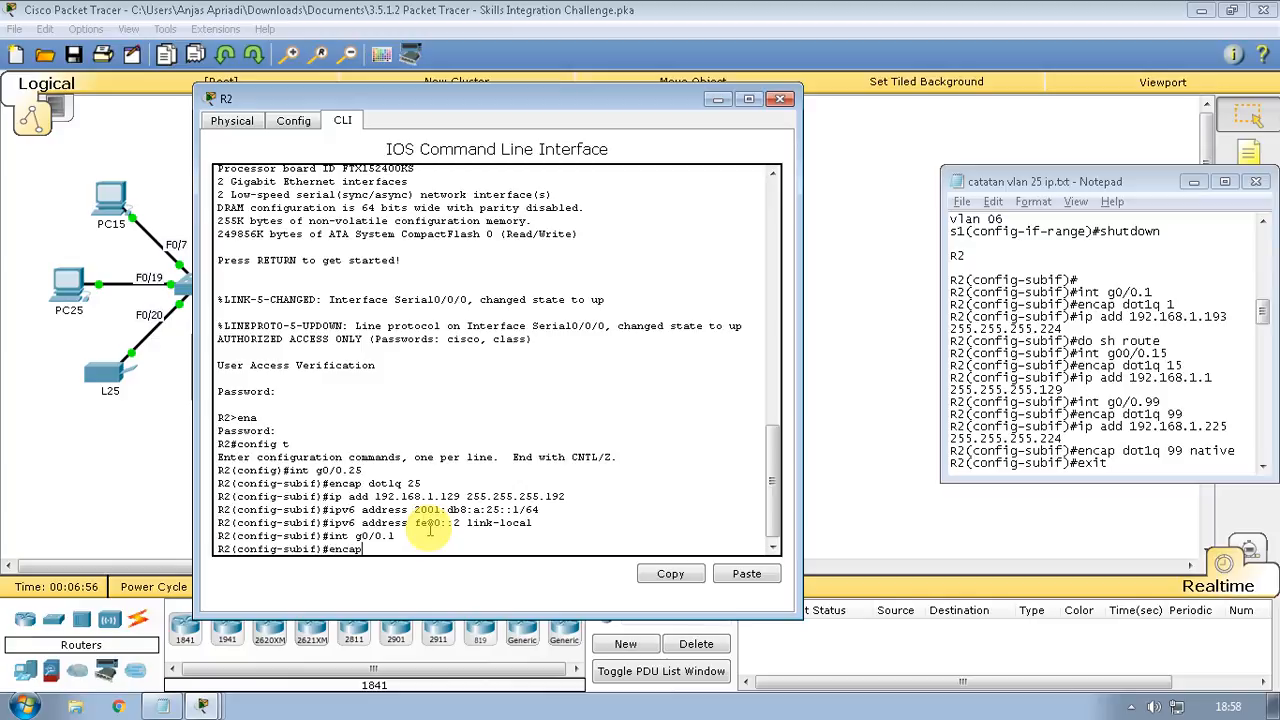
pyautogui.write(' dot1q 1')
pyautogui.press('Return')
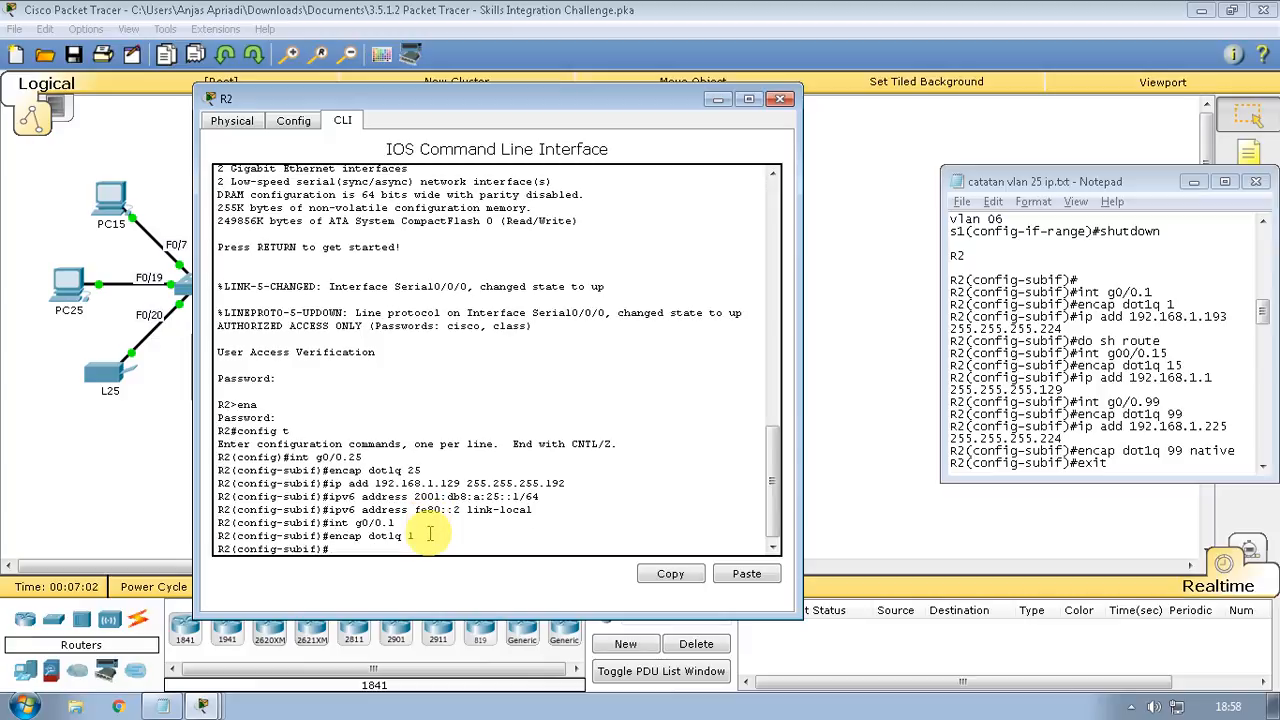
pyautogui.write('ip add 192.168.1.19')
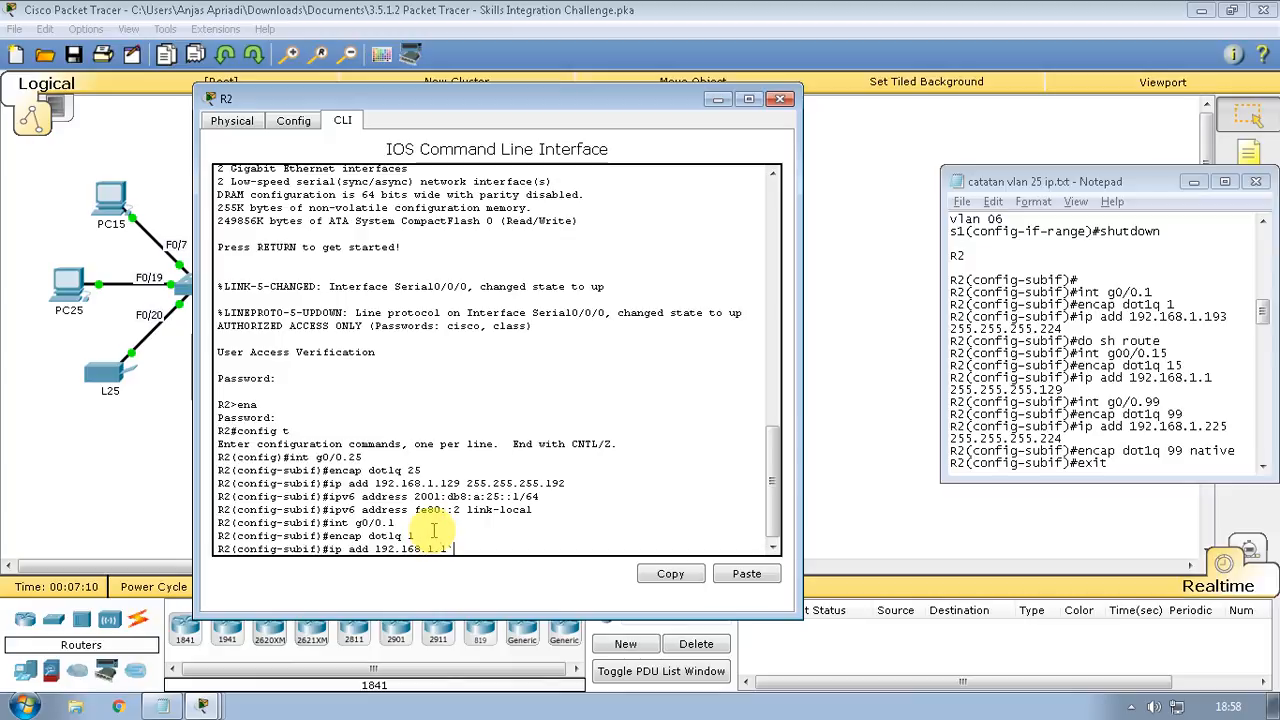
pyautogui.write('3')
pyautogui.press('Left')
pyautogui.press('Left')
pyautogui.press('BackSpace')
pyautogui.write('255.255.255.224')
pyautogui.press('Return')
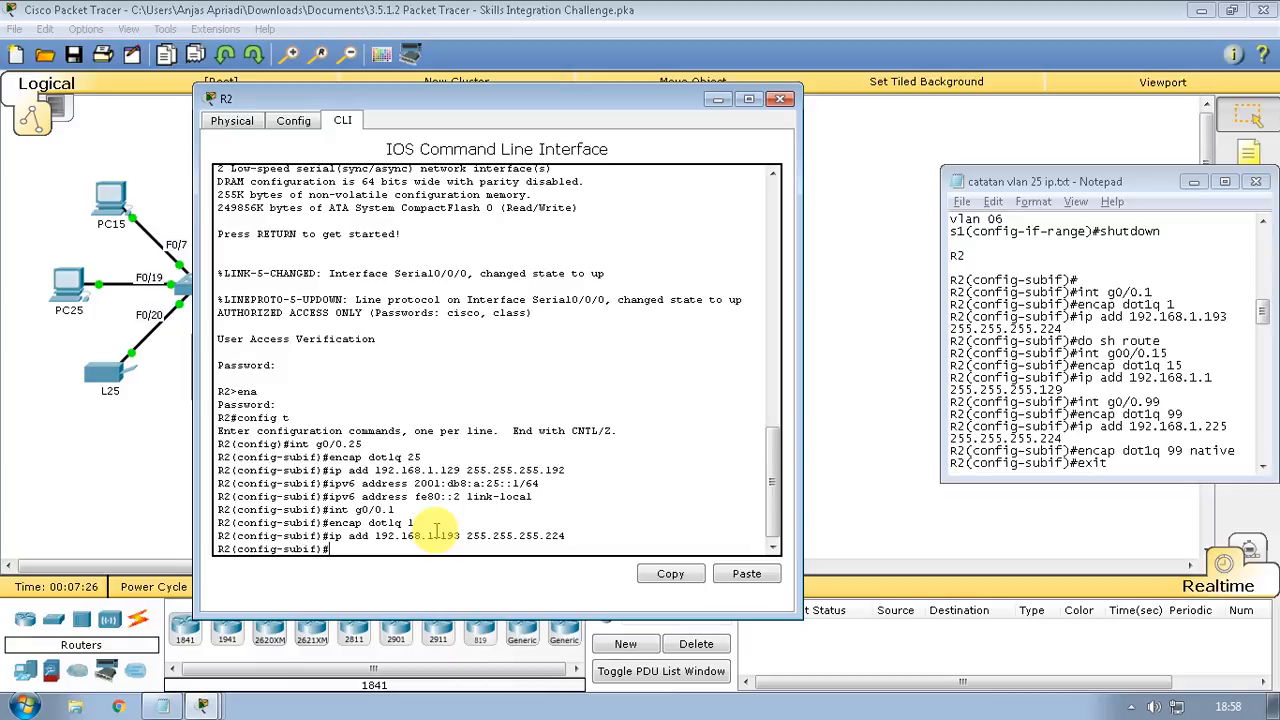
pyautogui.write('do sh rou')
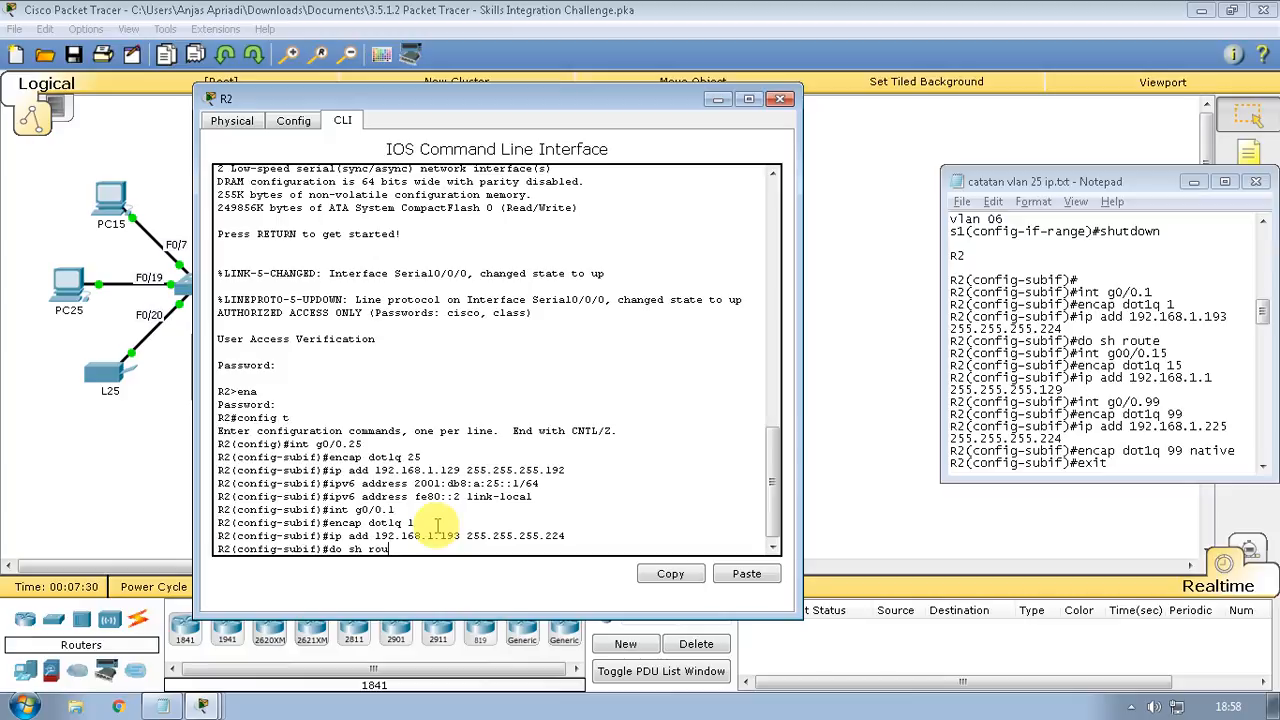
pyautogui.write('te')
# Show R2's routing table with 'do sh ip route', then enter subinterface g0/0.15
pyautogui.press('Return')
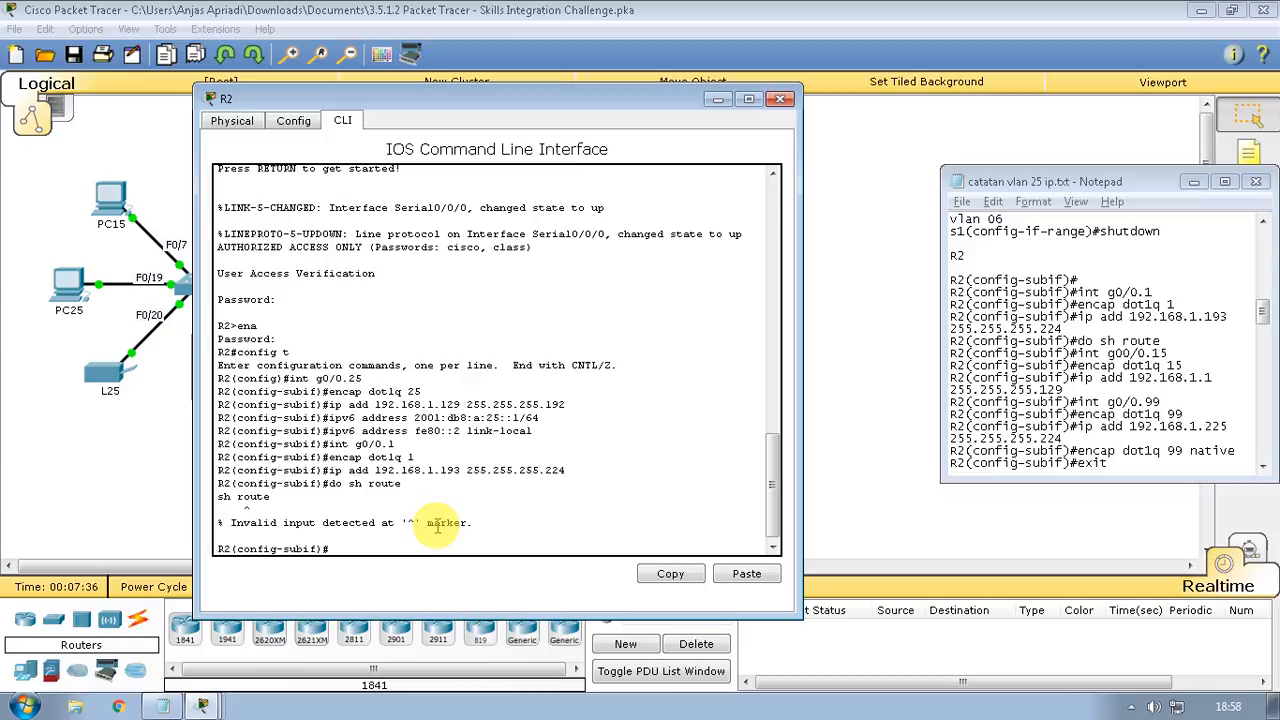
pyautogui.press('Up')
pyautogui.press('Left')
pyautogui.press('Left')
pyautogui.press('Left')
pyautogui.press('Left')
pyautogui.press('Left')
pyautogui.write('int')
pyautogui.press('Return')
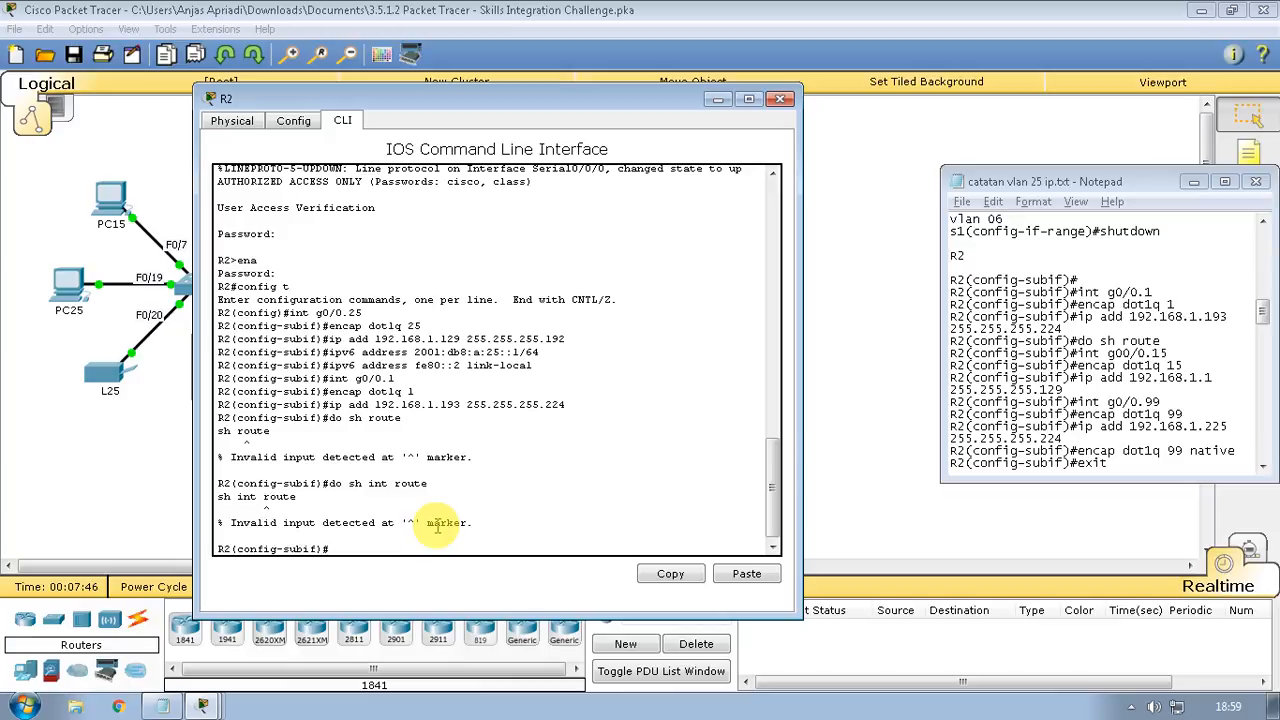
pyautogui.press('Up')
pyautogui.press('BackSpace')
pyautogui.press('BackSpace')
pyautogui.write('p')
pyautogui.press('Return')
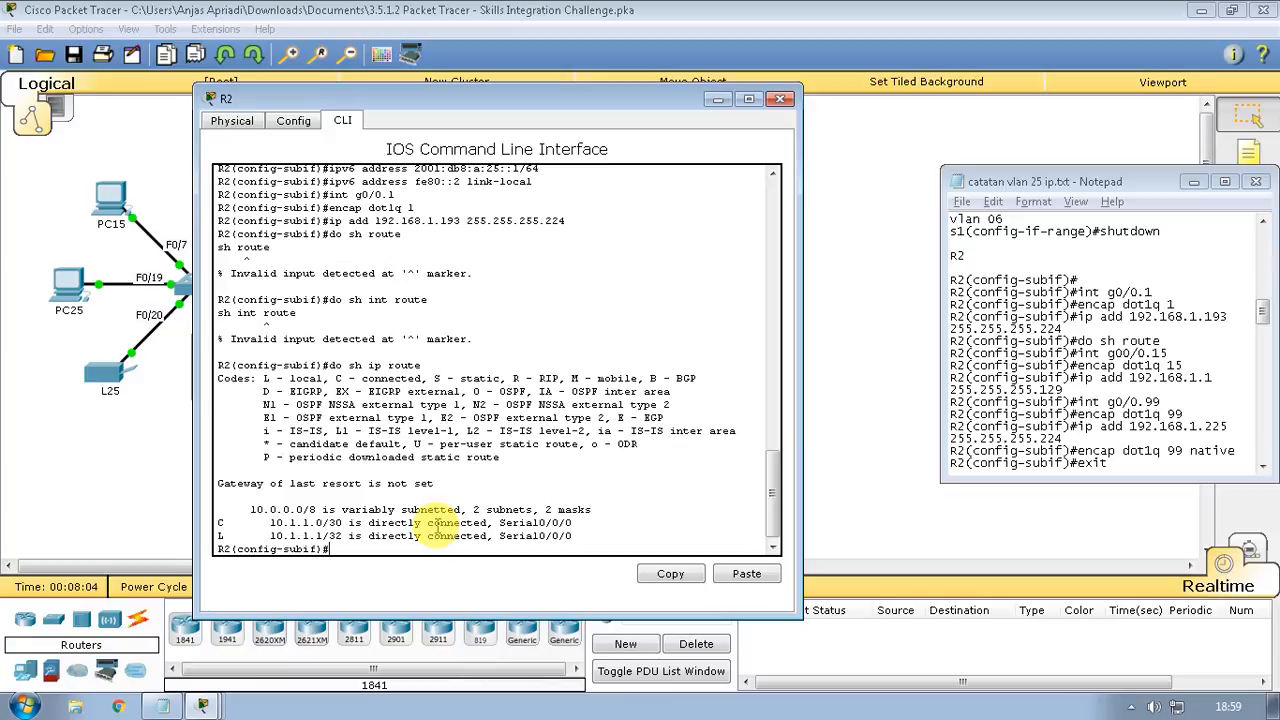
pyautogui.write('int g0/0.15')
pyautogui.press('Return')
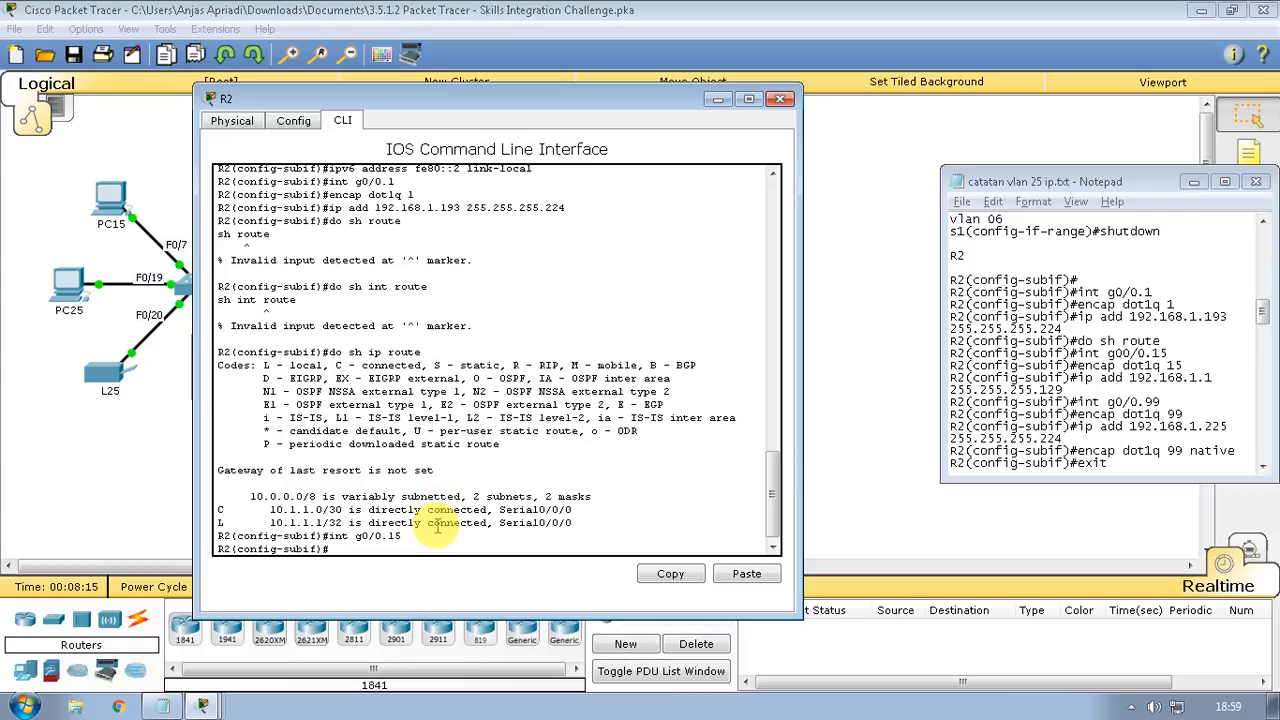
# Tag subinterface g0/0.15 for VLAN 15 with 'encap dot1q 15'
pyautogui.write('encap')
pyautogui.write(' dot')
pyautogui.write('1q')
pyautogui.write(' 25')
pyautogui.press('BackSpace')
pyautogui.press('BackSpace')
pyautogui.write('15')
pyautogui.press('Return')
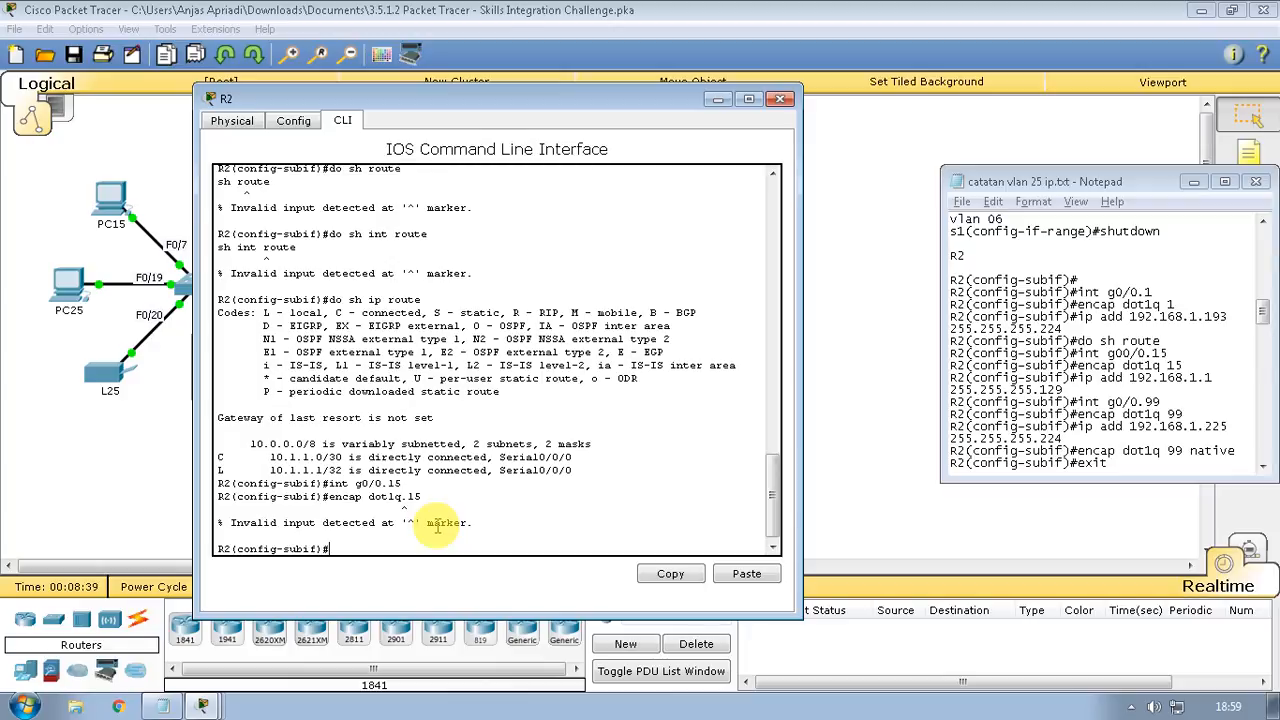
pyautogui.press('Up')
pyautogui.press('Left')
pyautogui.press('Left')
pyautogui.press('BackSpace')
pyautogui.press('Return')
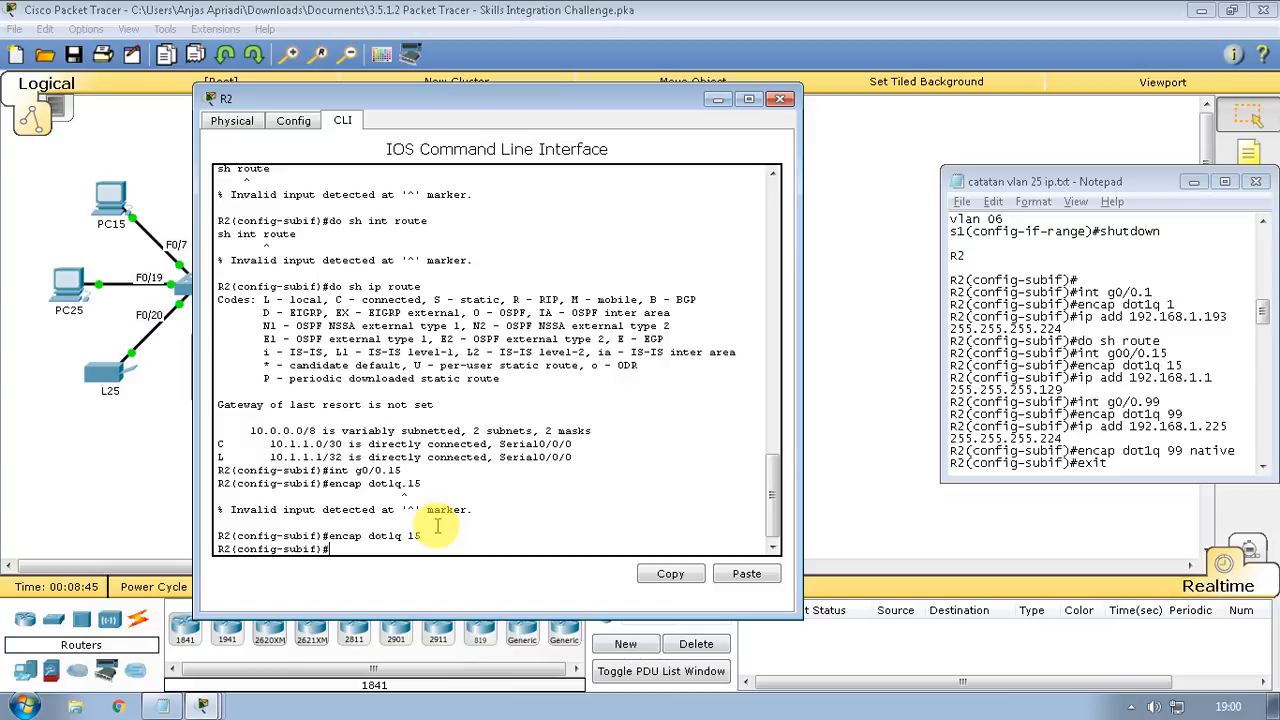
# Assign 192.168.1.1 255.255.255.224 to g0/0.15, then enter subinterface g0/0.99
pyautogui.write('ip add 192.168.1.1 255.255.2')
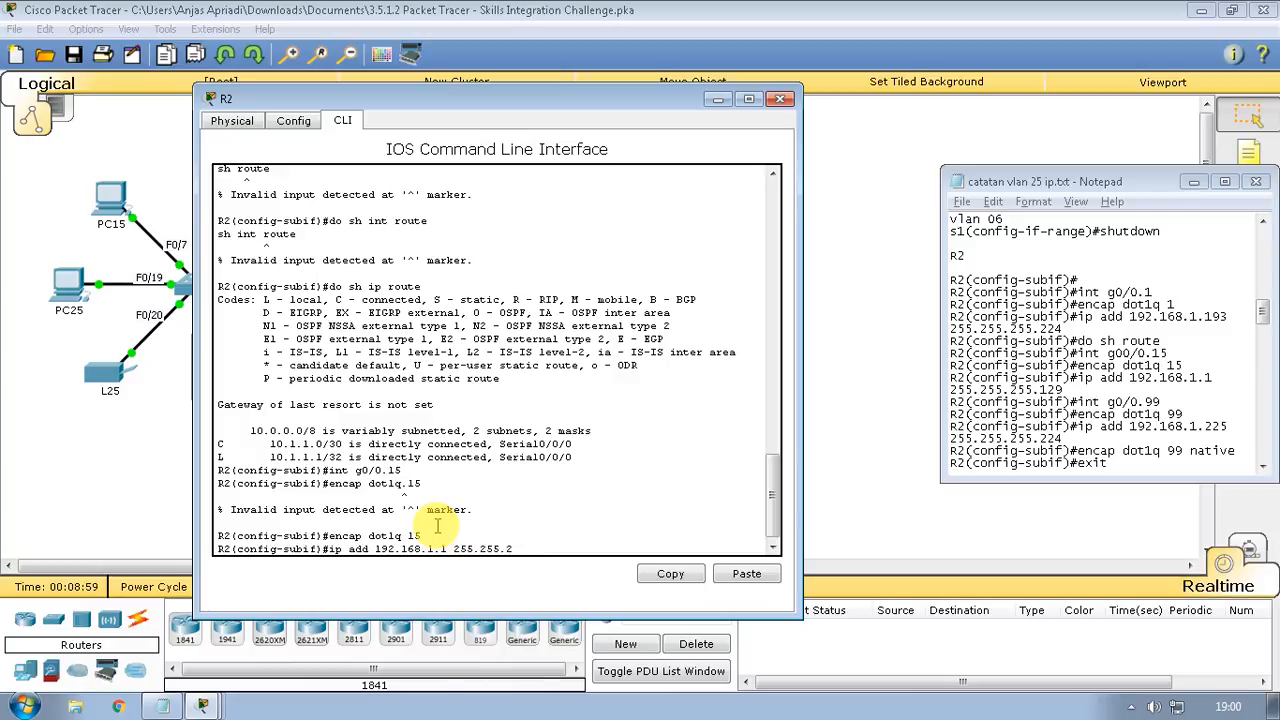
pyautogui.write('55.224')
pyautogui.press('Return')
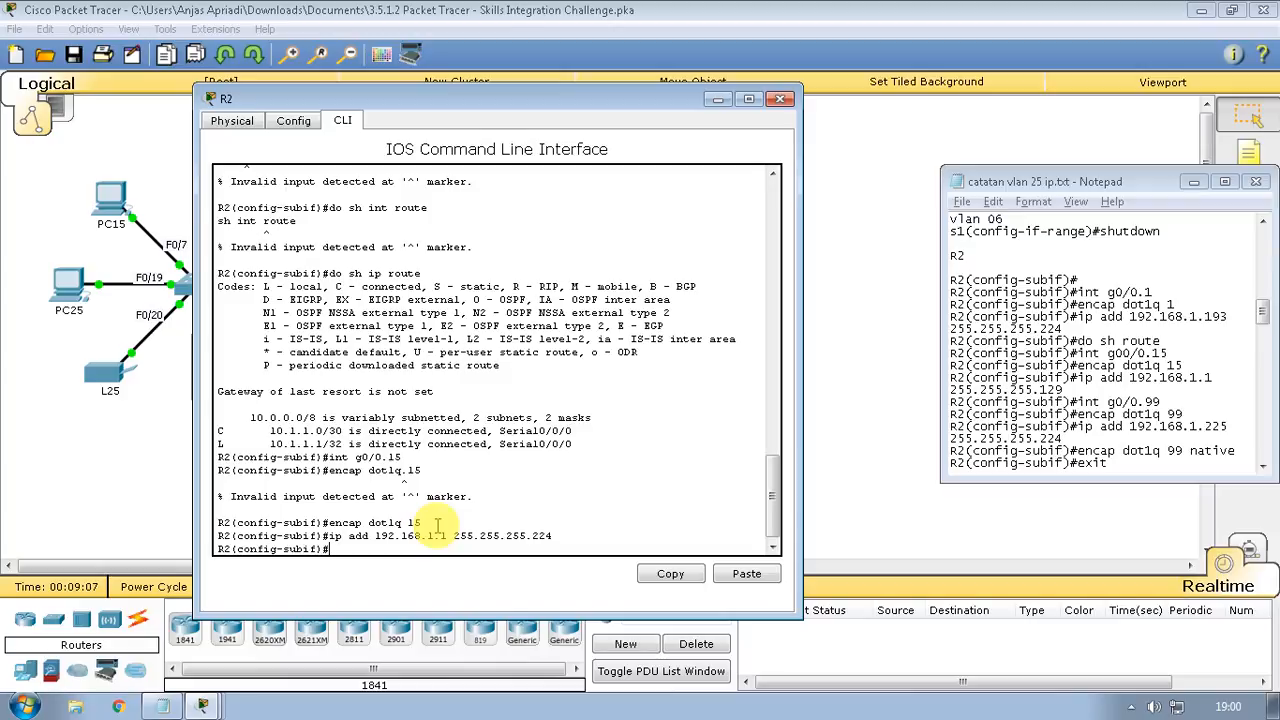
pyautogui.write('int g0/0.99')
pyautogui.press('Return')
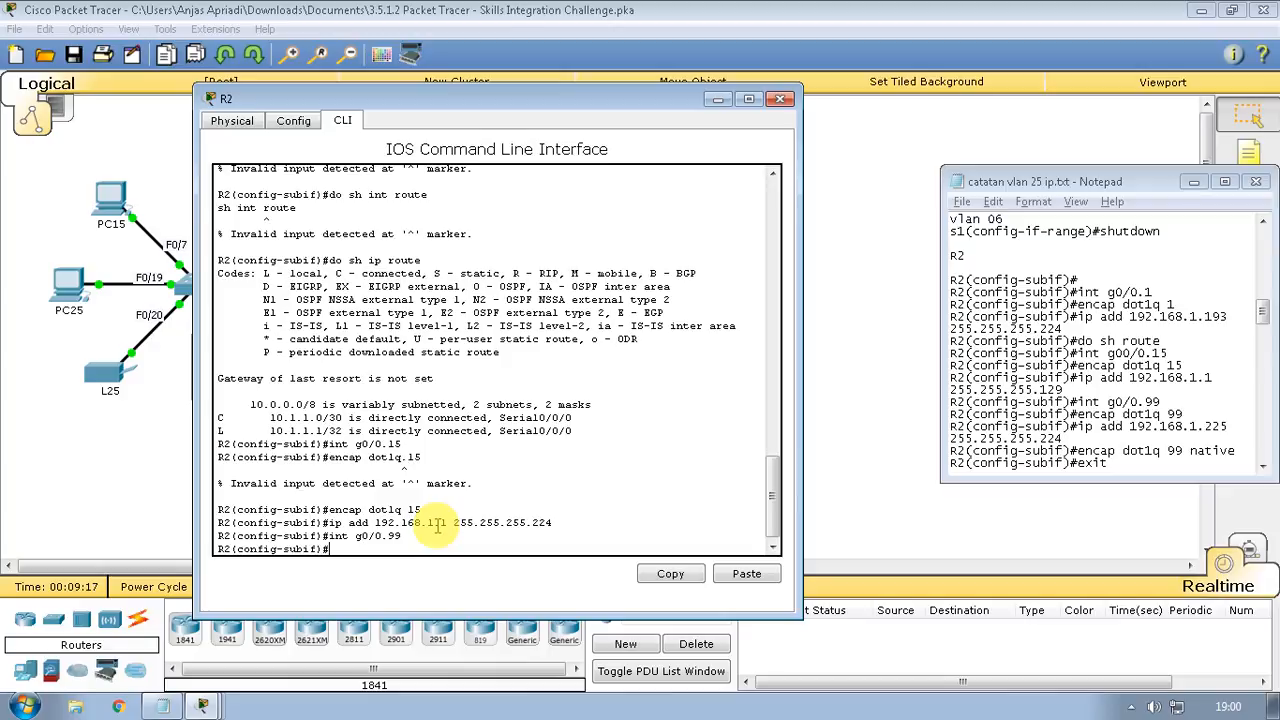
# Give g0/0.99 dot1q 99 native and 192.168.1.225 255.255.255.224, then exit
pyautogui.write('encap dot1q 99')
pyautogui.press('Return')
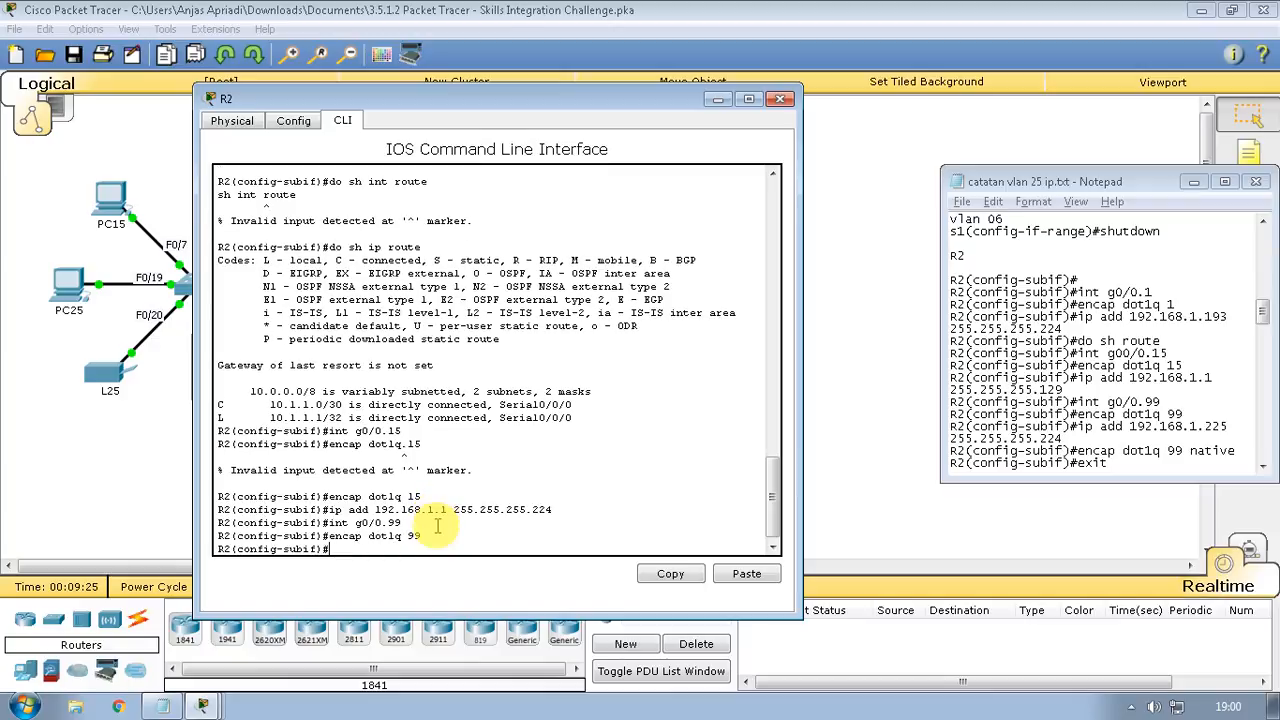
pyautogui.write('ip add 192.168.1.225 255.255.')
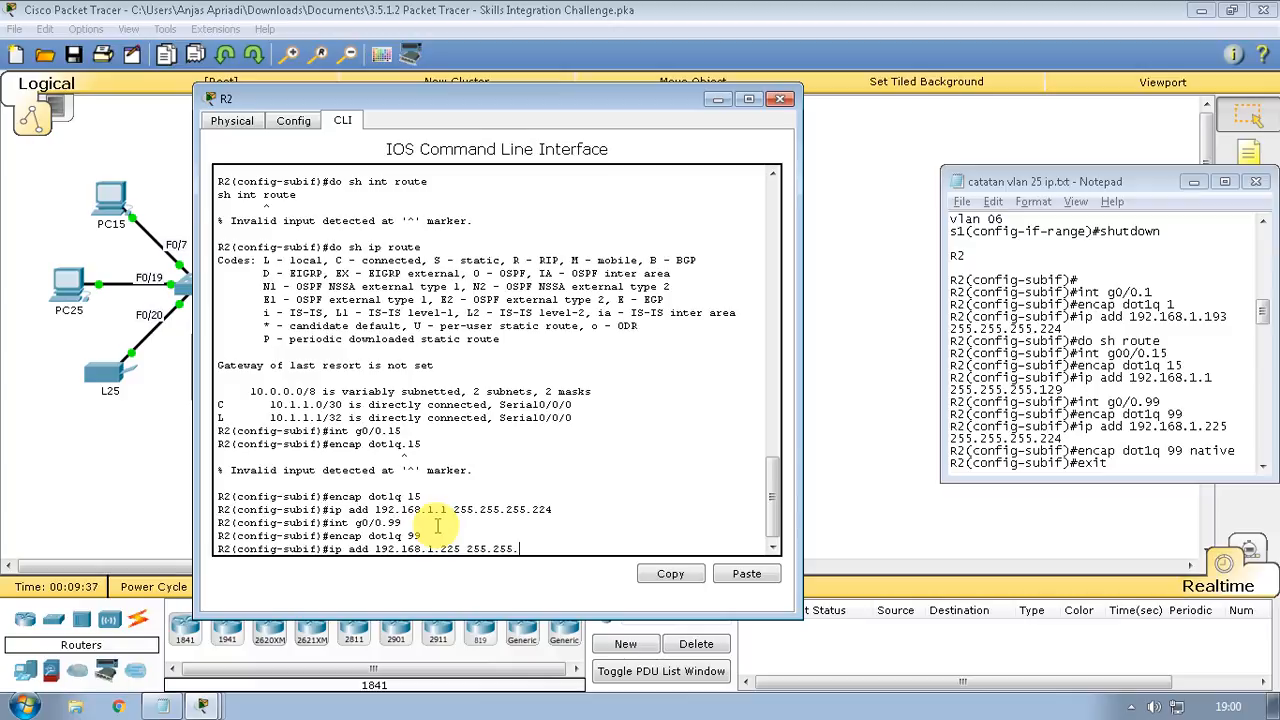
pyautogui.write('255.224')
pyautogui.press('Return')
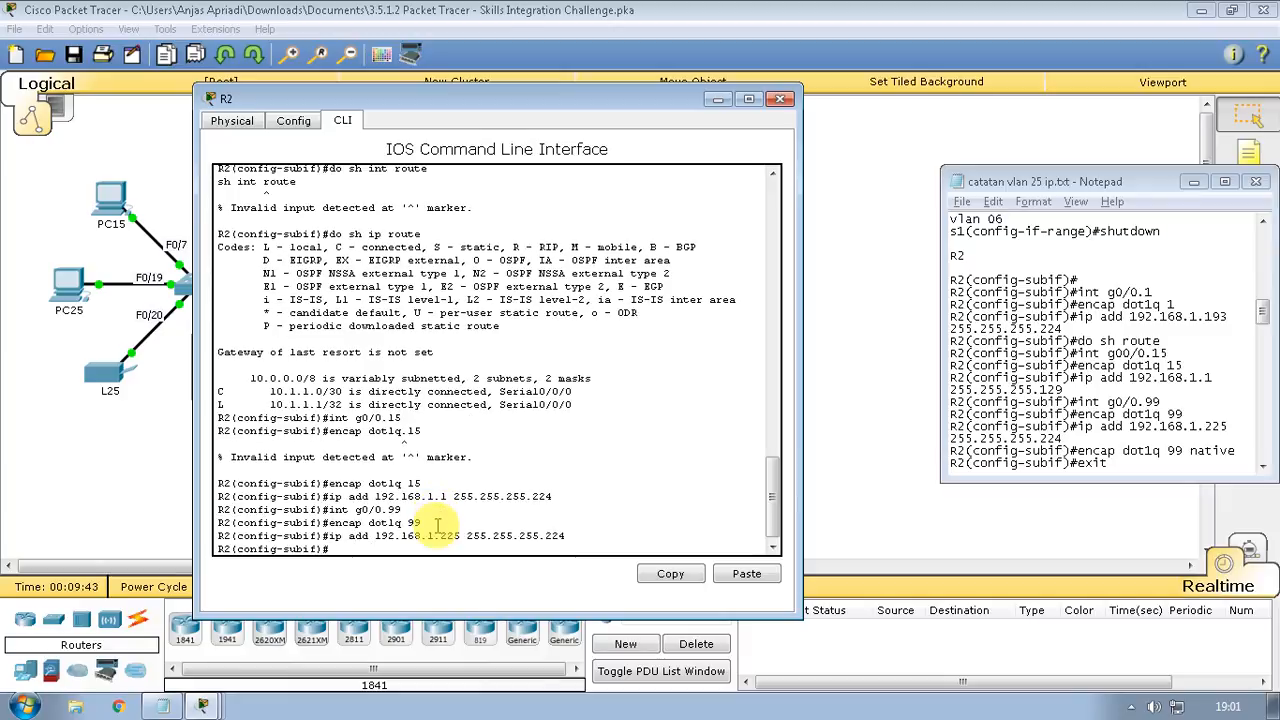
pyautogui.write('encap dot1q 99 native')
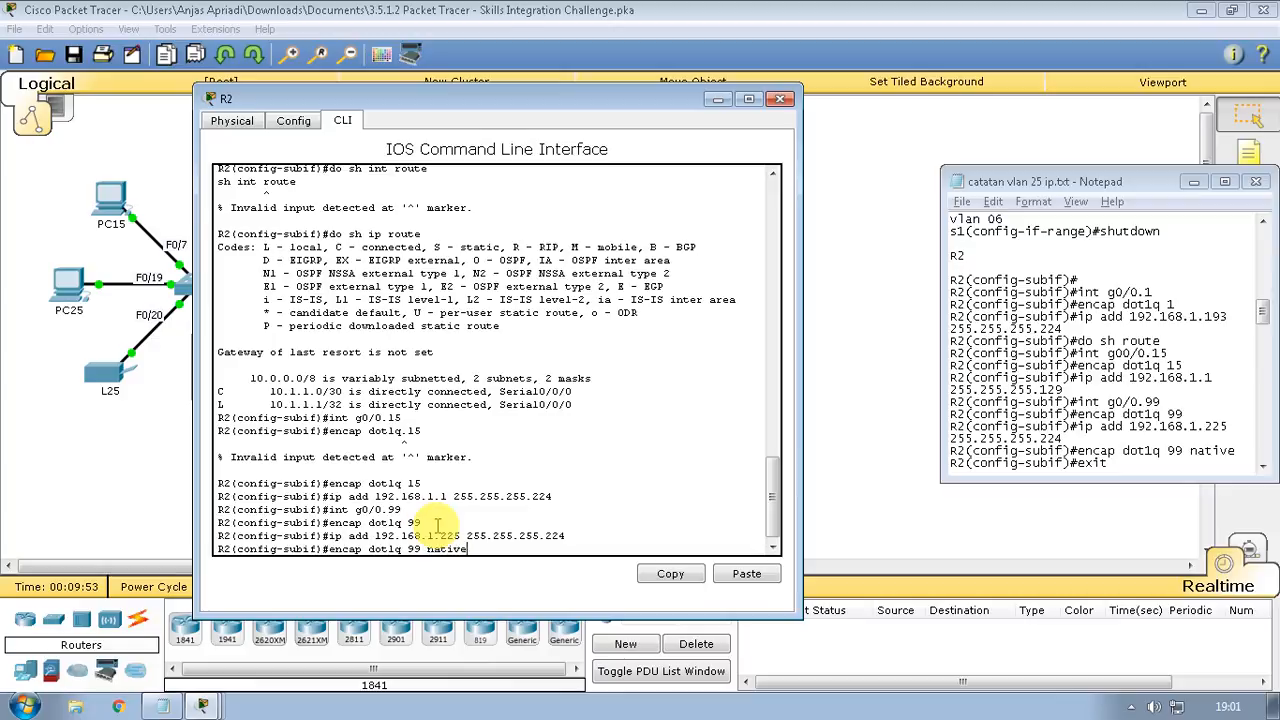
pyautogui.press('Return')
pyautogui.write('exit')
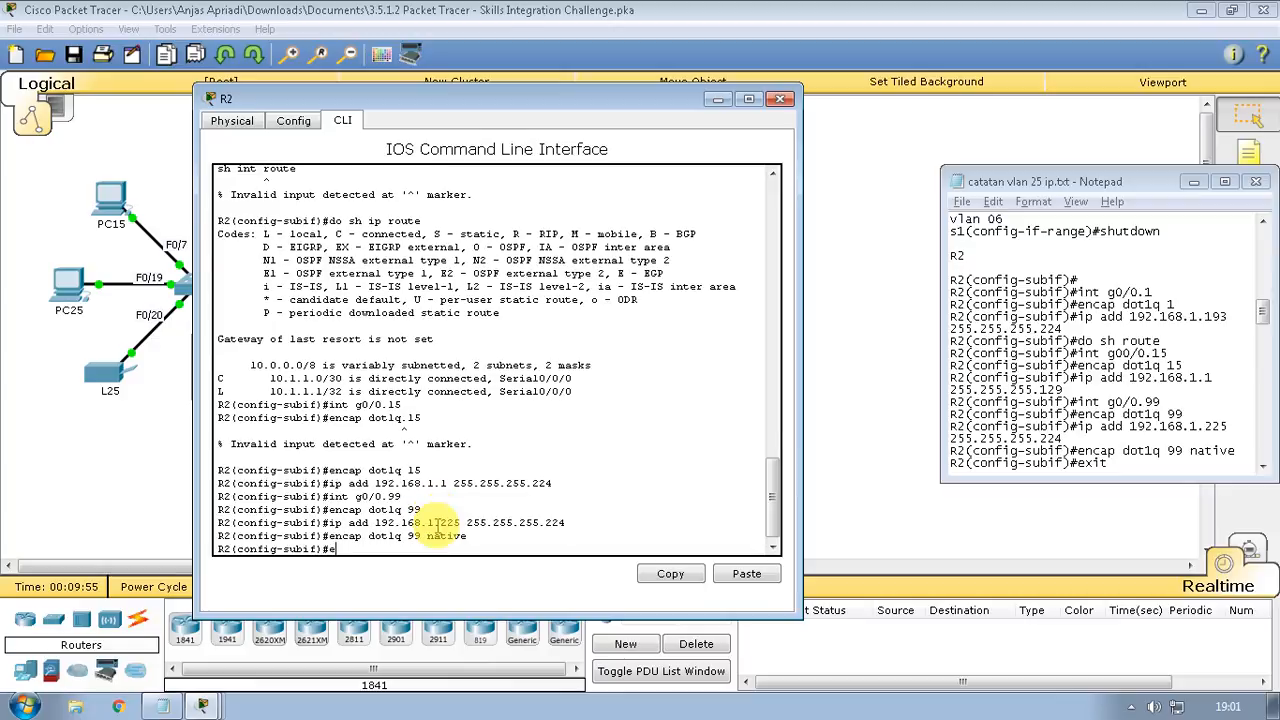
pyautogui.press('Return')
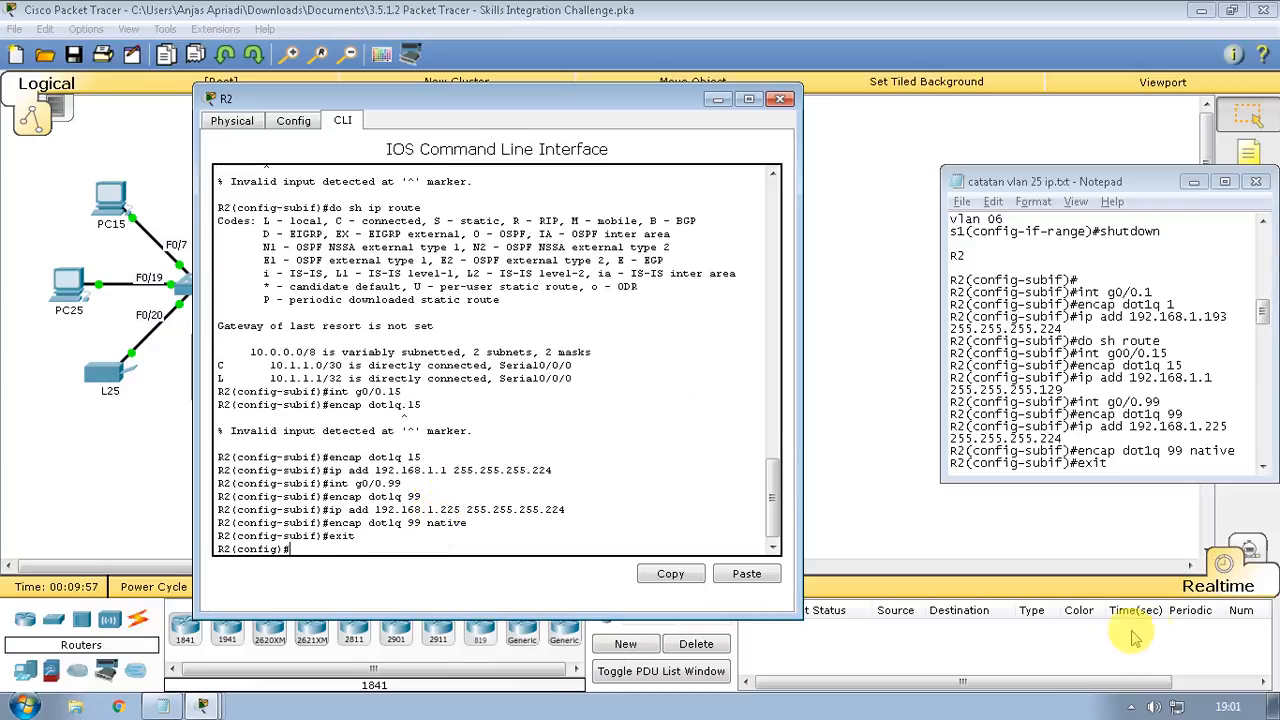
# Run 'no shut' on R2's g0/0 to bring up its subinterfaces, then exit
pyautogui.click(1152, 432)
pyautogui.scroll(-4, 1150, 435)
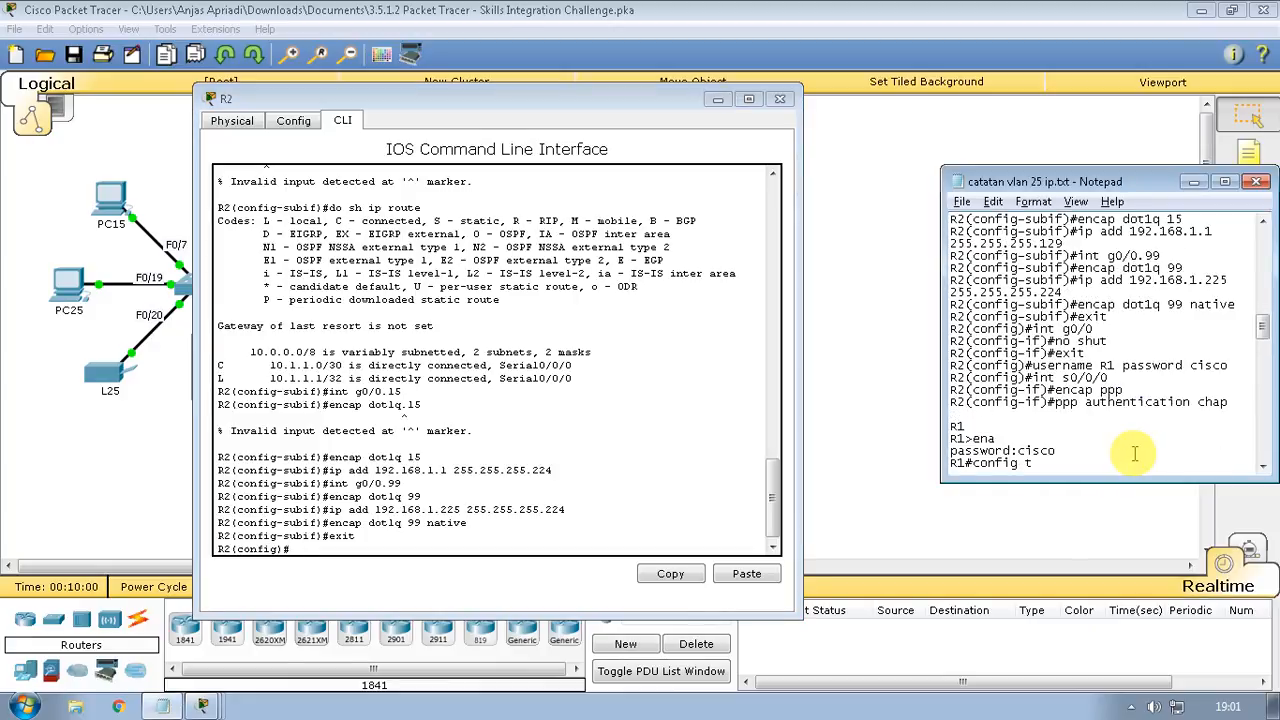
pyautogui.click(555, 548)
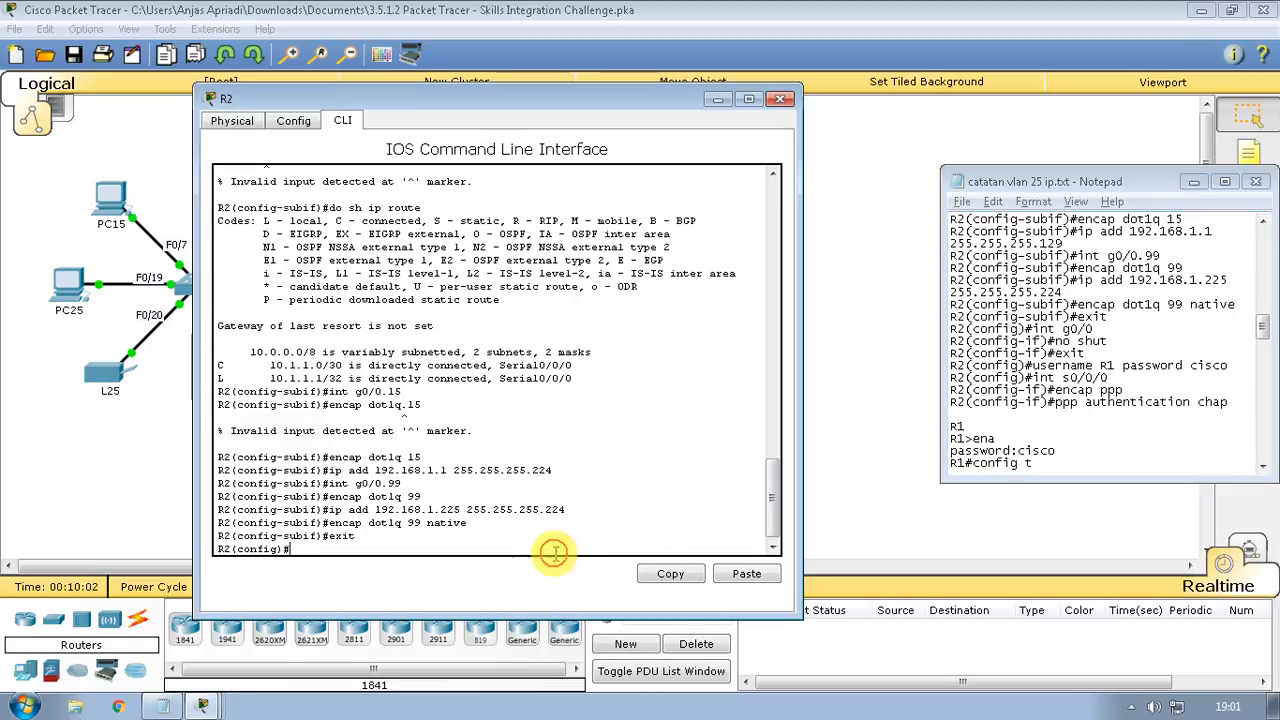
pyautogui.write('int g')
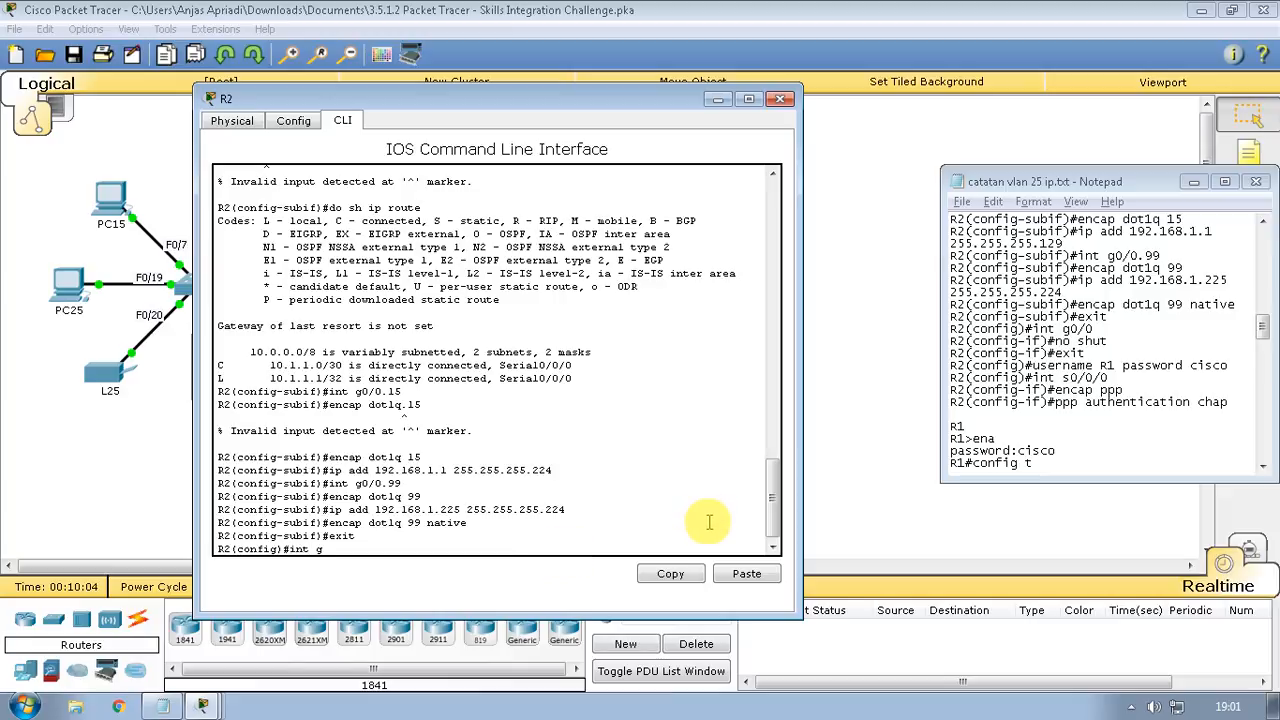
pyautogui.write('0')
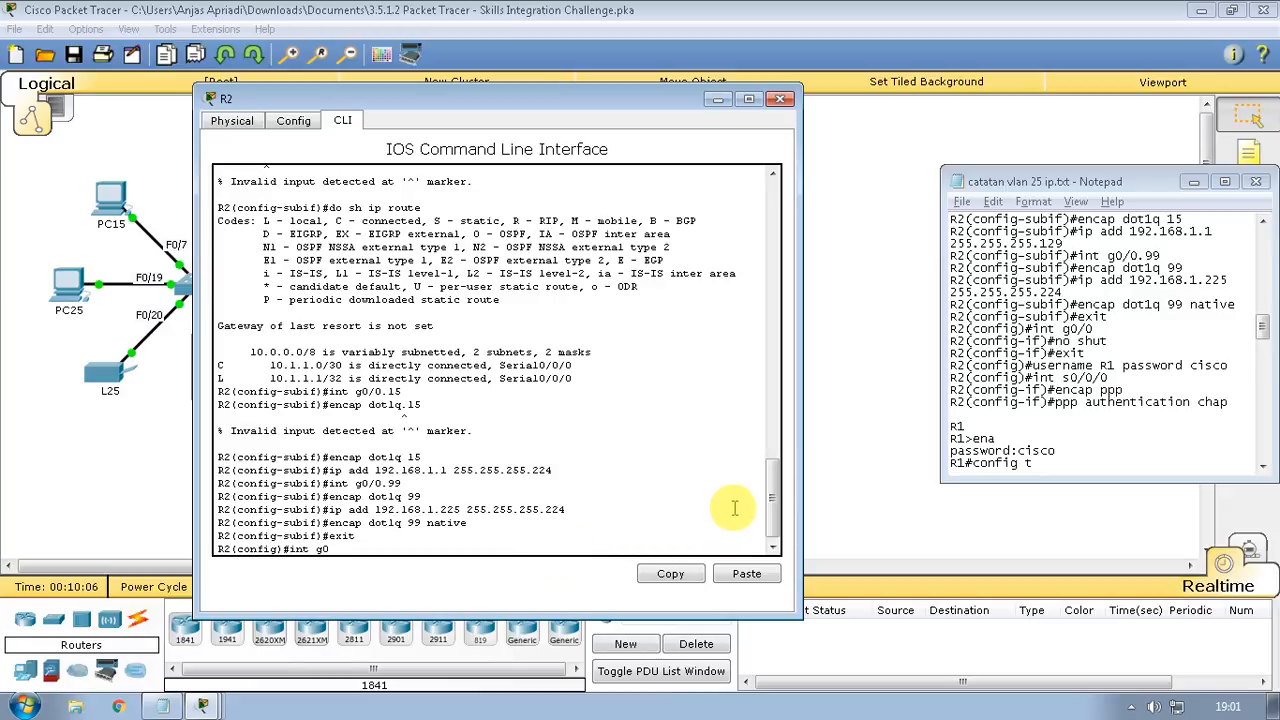
pyautogui.write('/0')
pyautogui.press('Return')
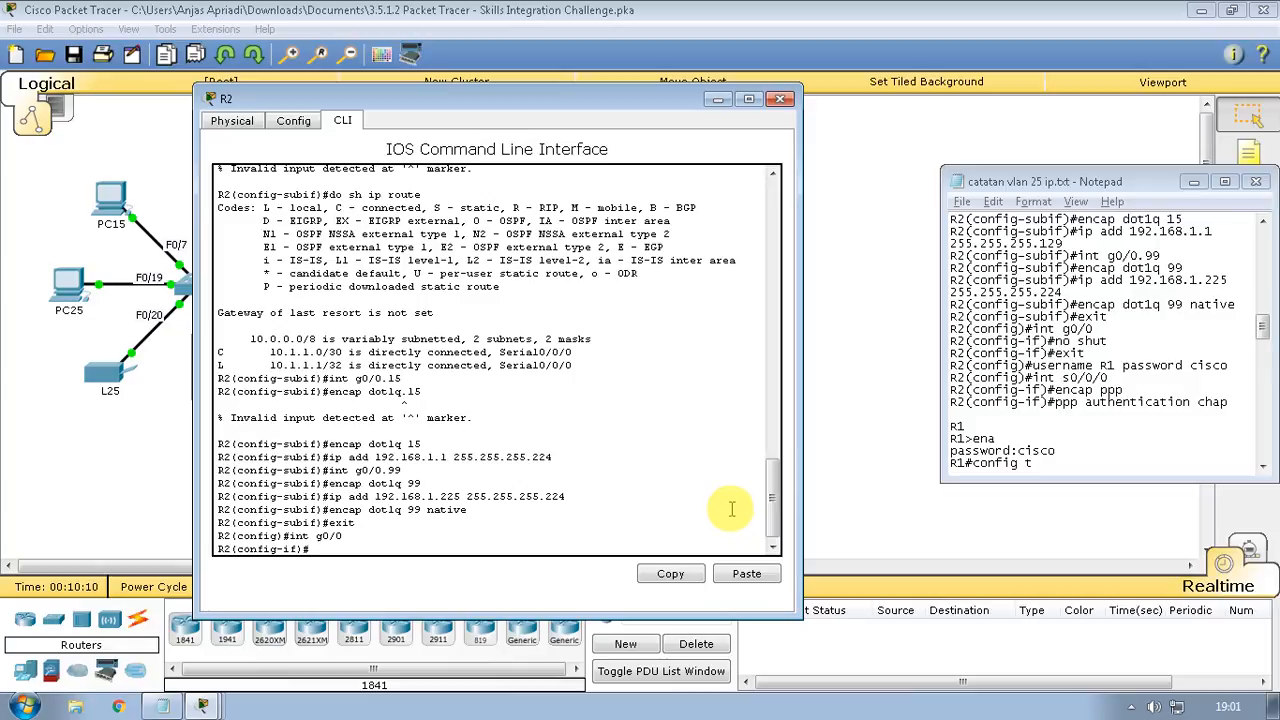
pyautogui.write('no shut')
pyautogui.press('Return')
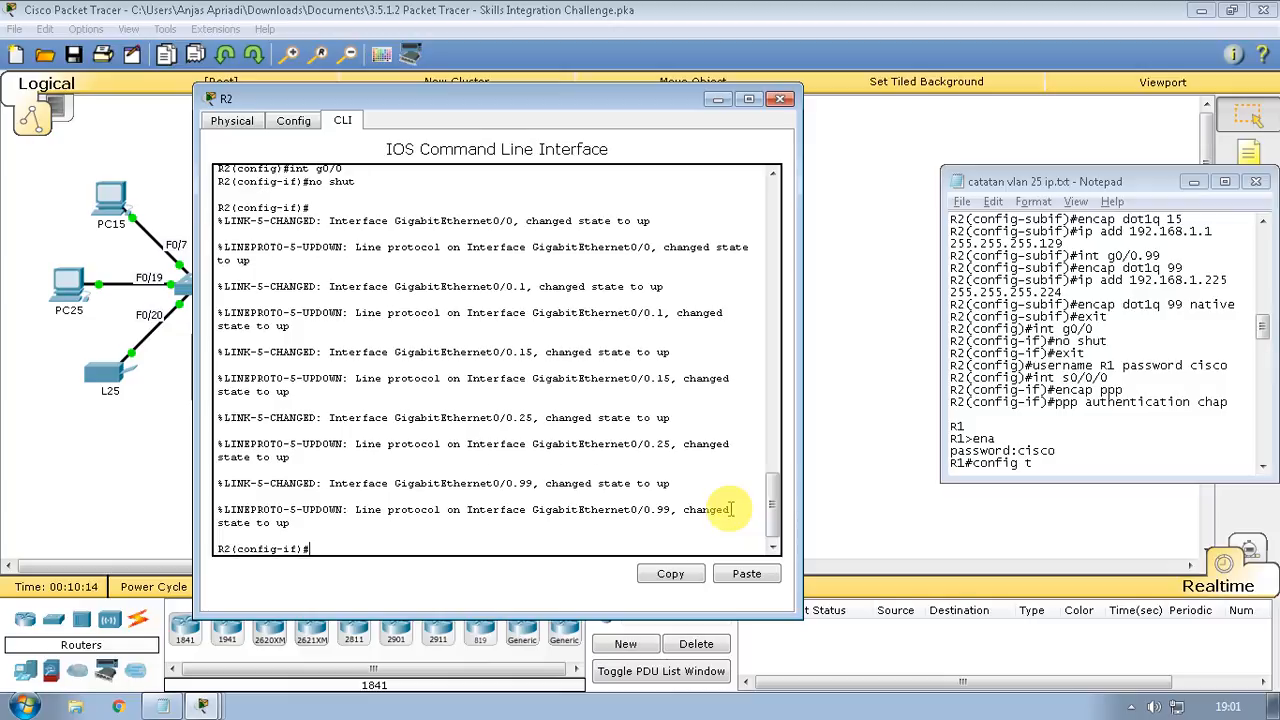
pyautogui.press('Return')
pyautogui.write('exity')
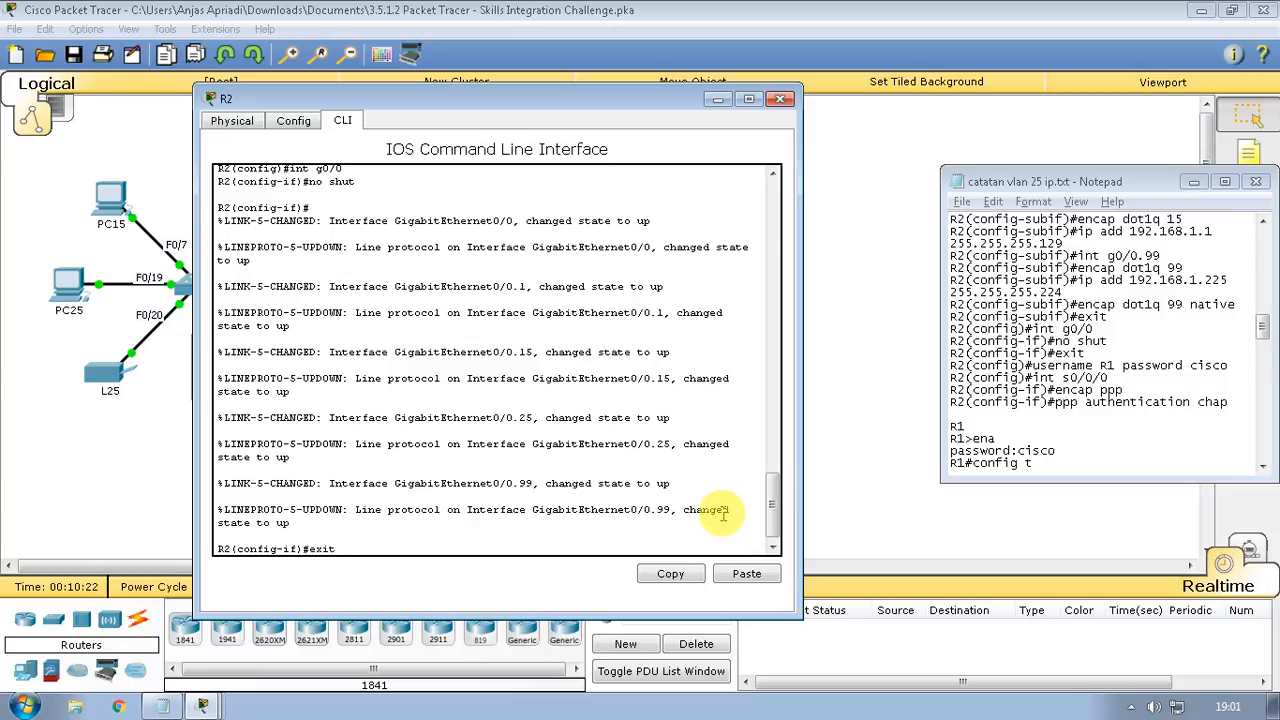
pyautogui.press('Return')
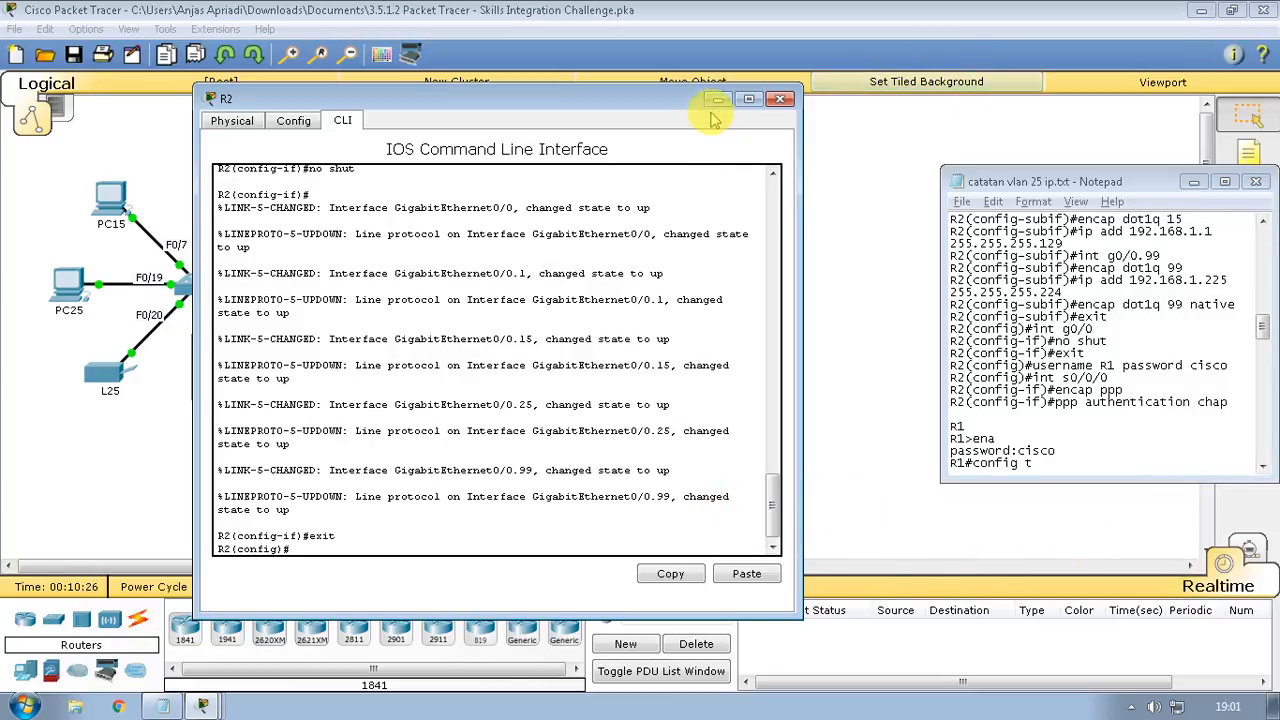
pyautogui.click(1213, 389)
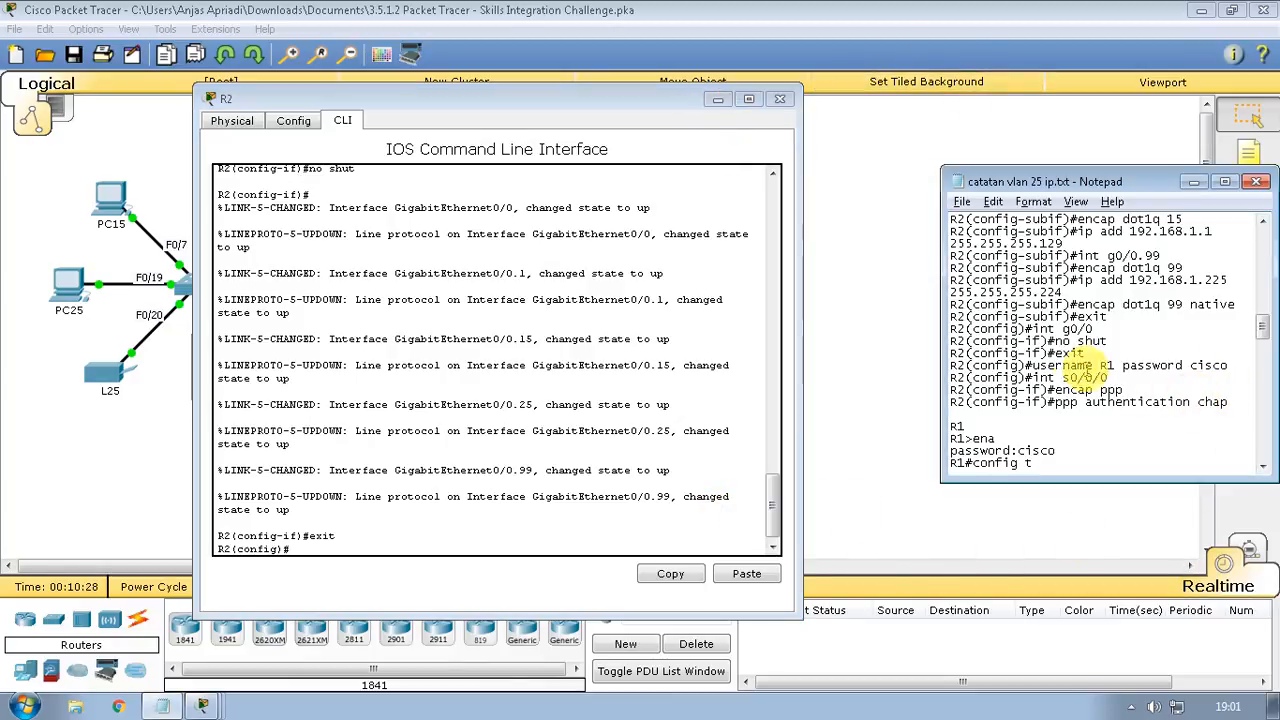
# On R2, create the username R1 account with the shared CHAP password
pyautogui.click(716, 99)
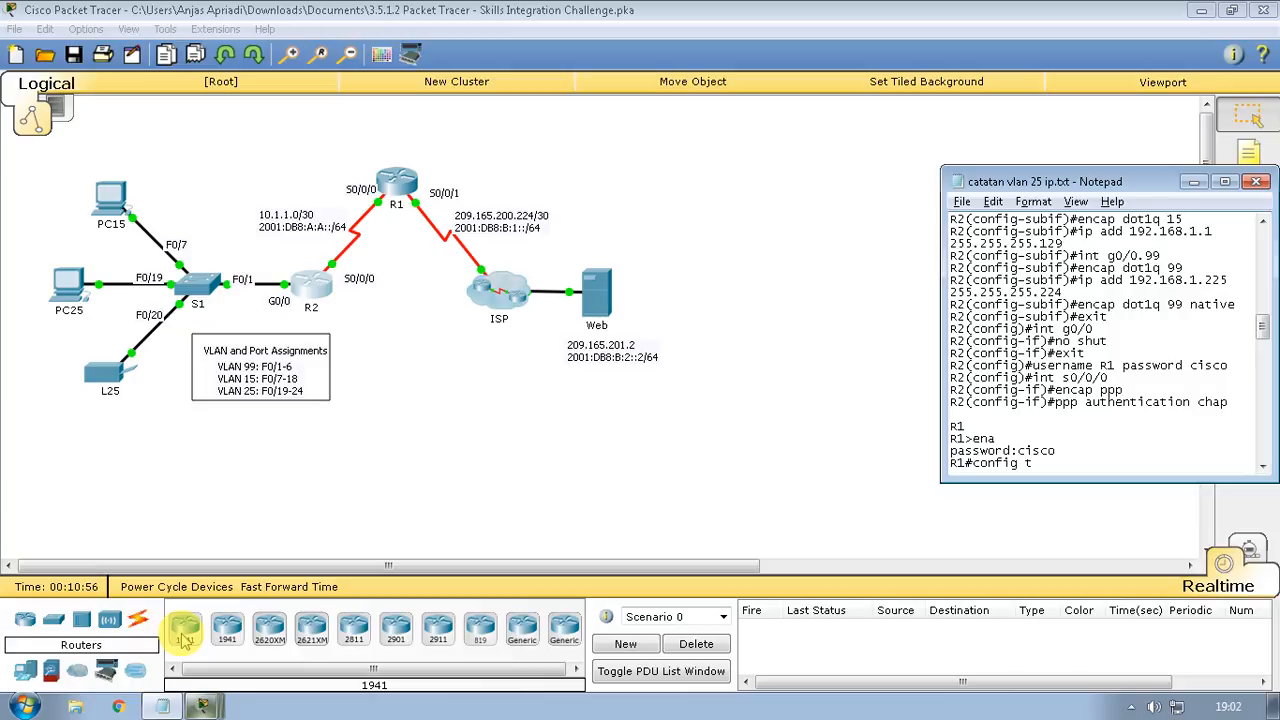
pyautogui.click(184, 640)
pyautogui.click(317, 549)
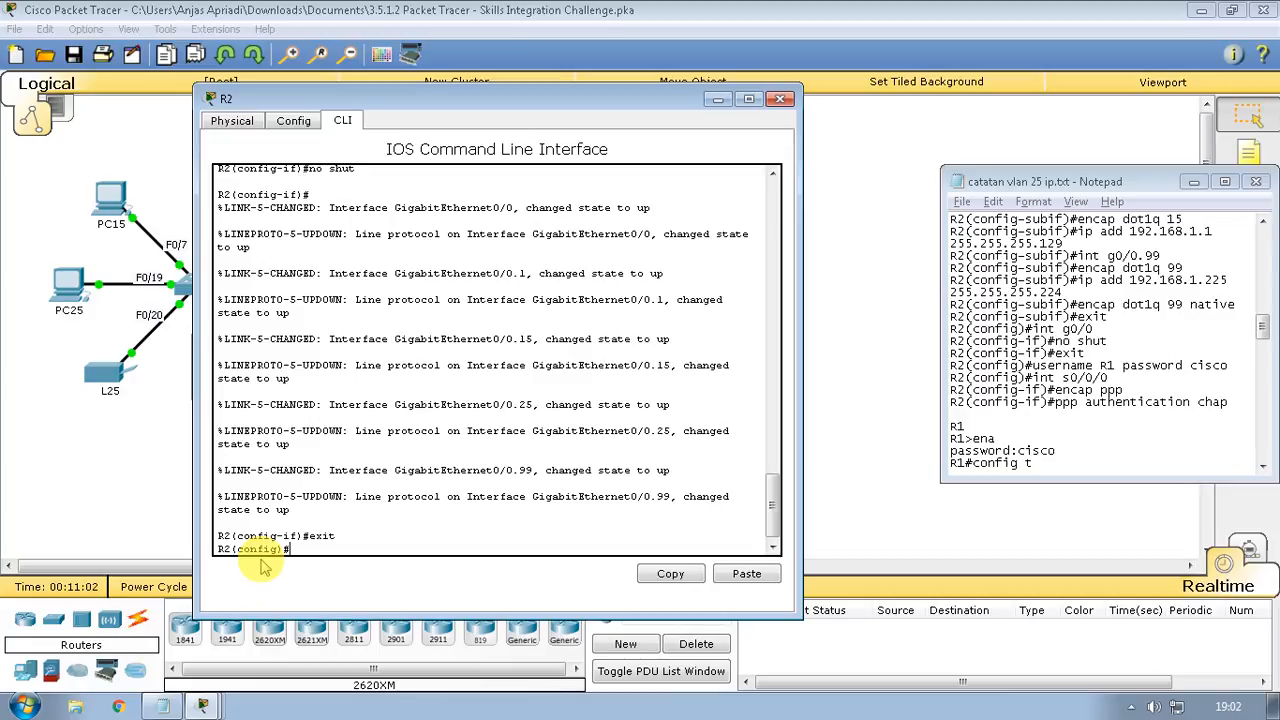
pyautogui.write('username R1 password')
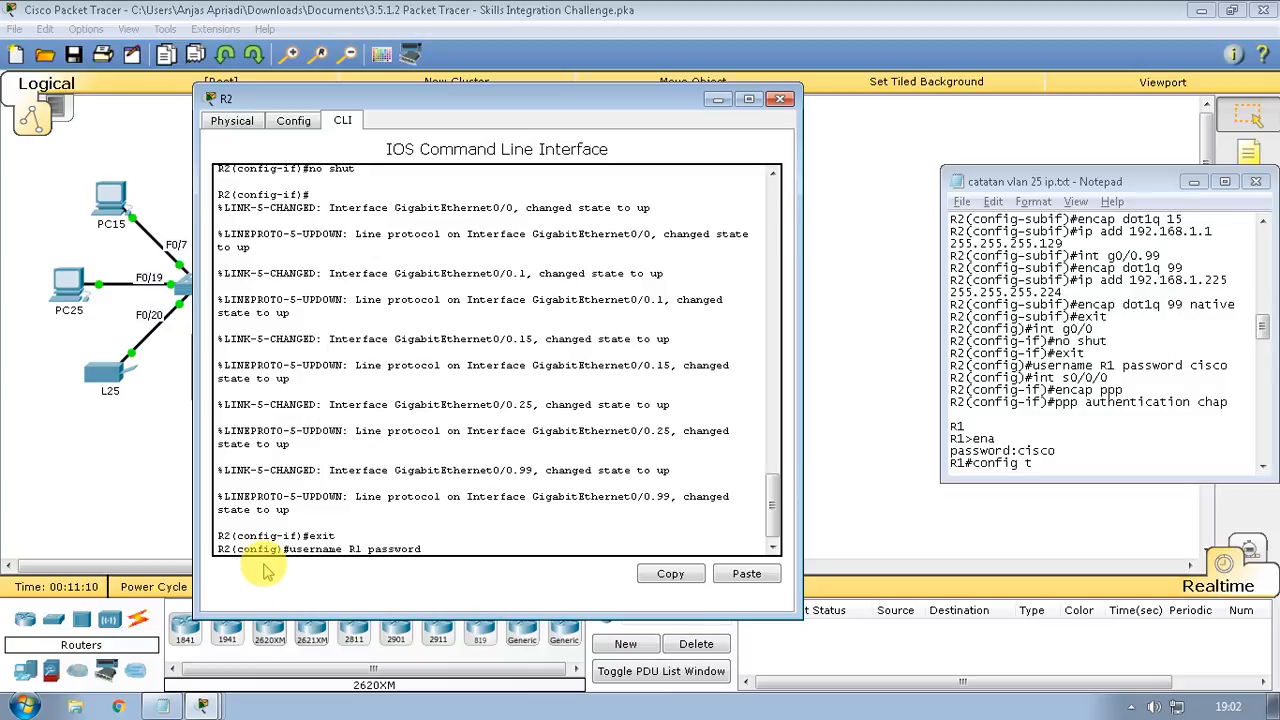
pyautogui.write(' cisco')
pyautogui.press('Return')
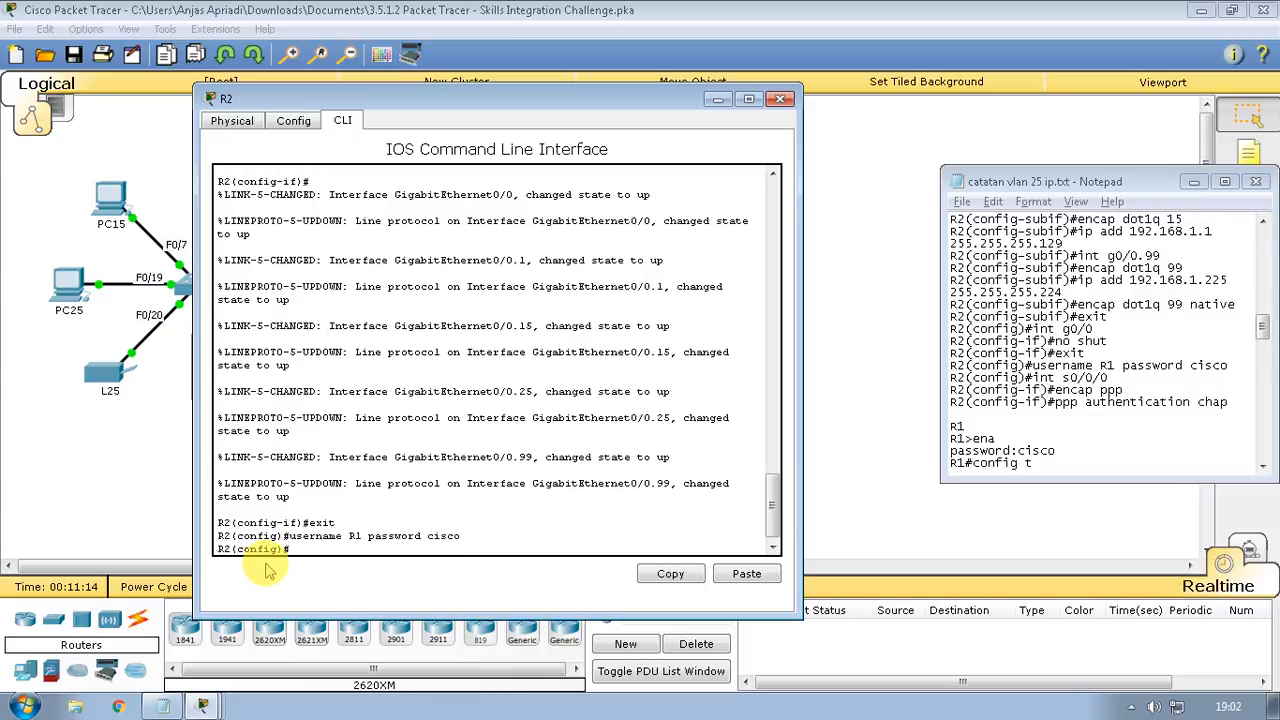
# Enable R2's serial interface s0/0/0 with 'no shut' and exit
pyautogui.write('int s0/0/0')
pyautogui.press('Return')
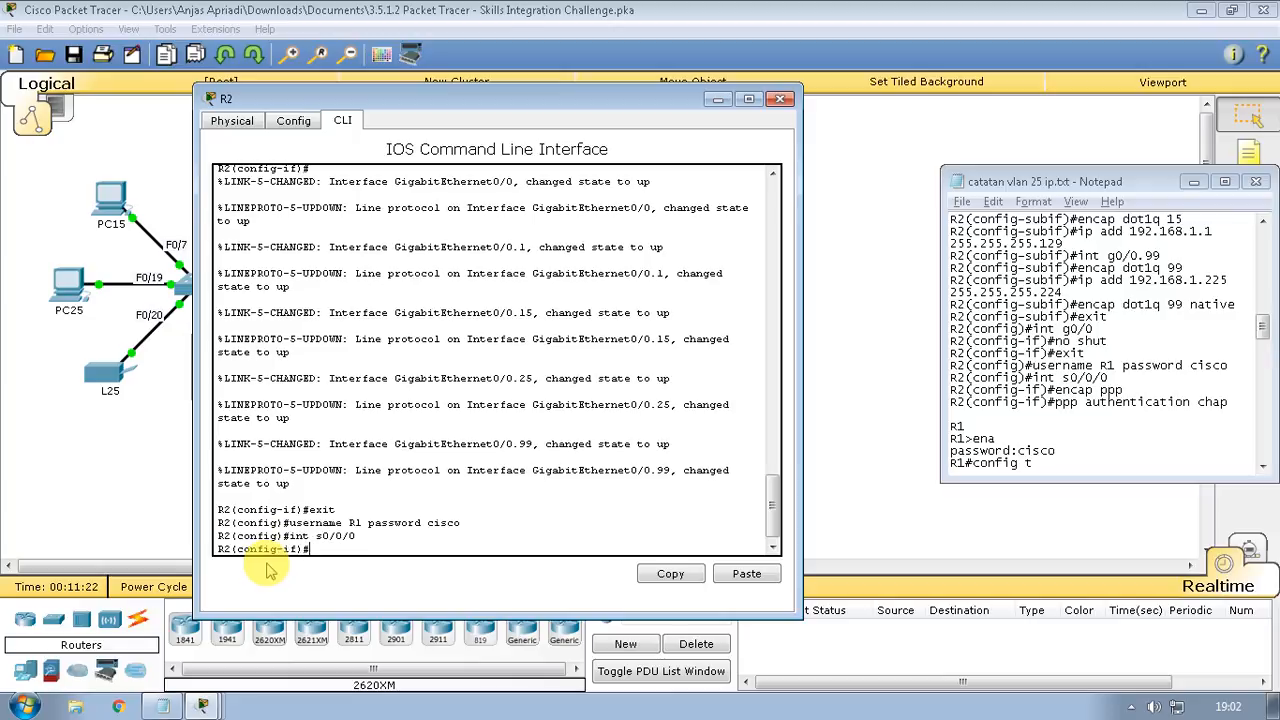
pyautogui.write('no shut')
pyautogui.press('Return')
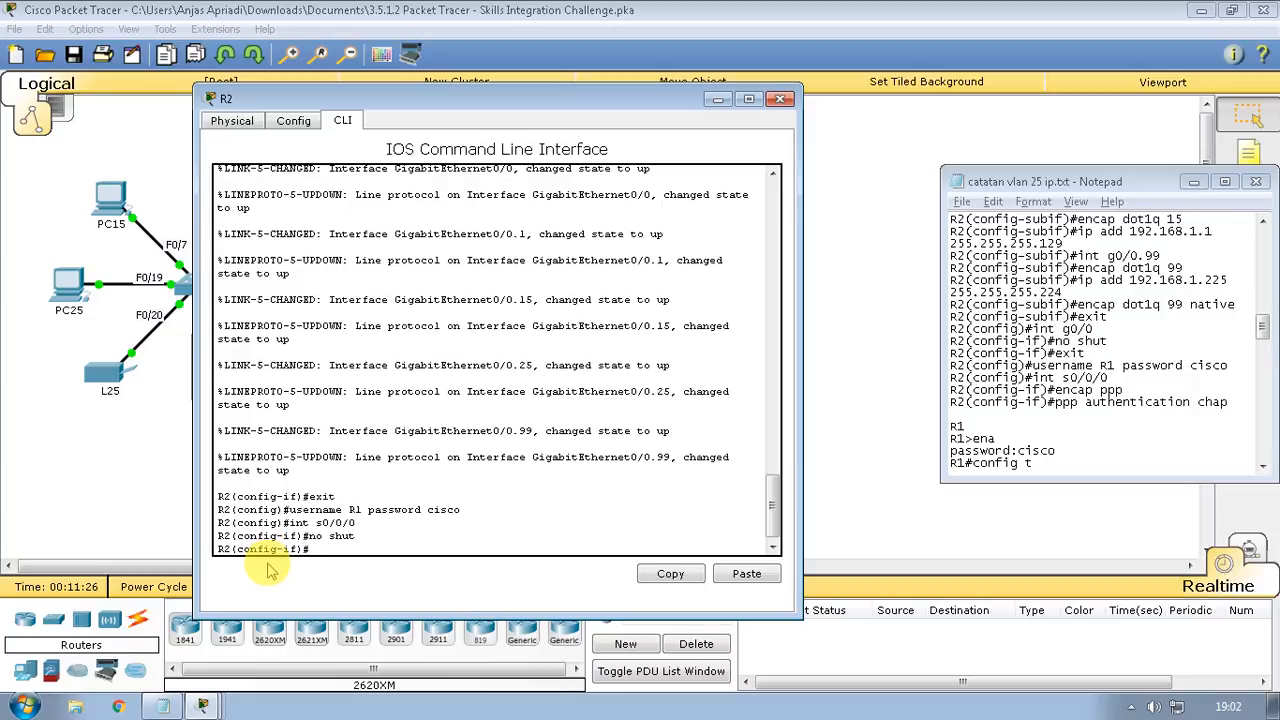
pyautogui.write('exit')
pyautogui.press('Return')
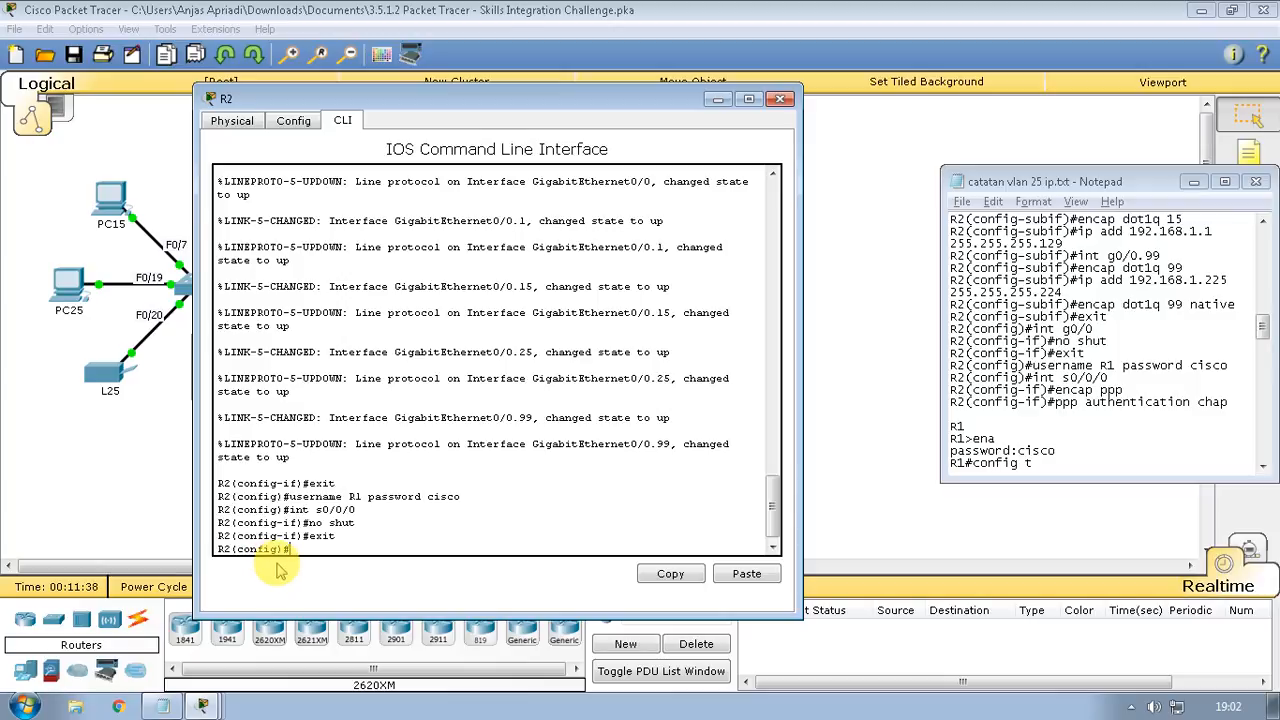
# Set R2's s0/0/0 to PPP encapsulation with CHAP authentication, then close R2's window
pyautogui.write('t')
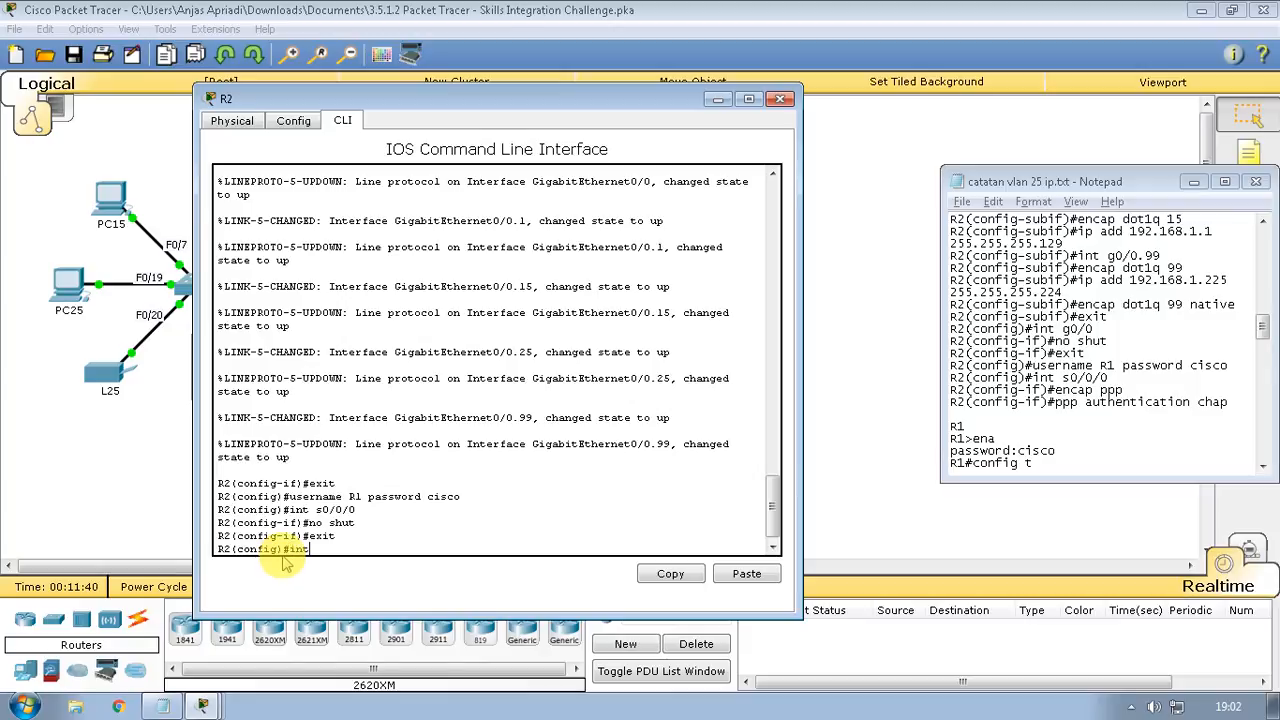
pyautogui.write(' s0/0/')
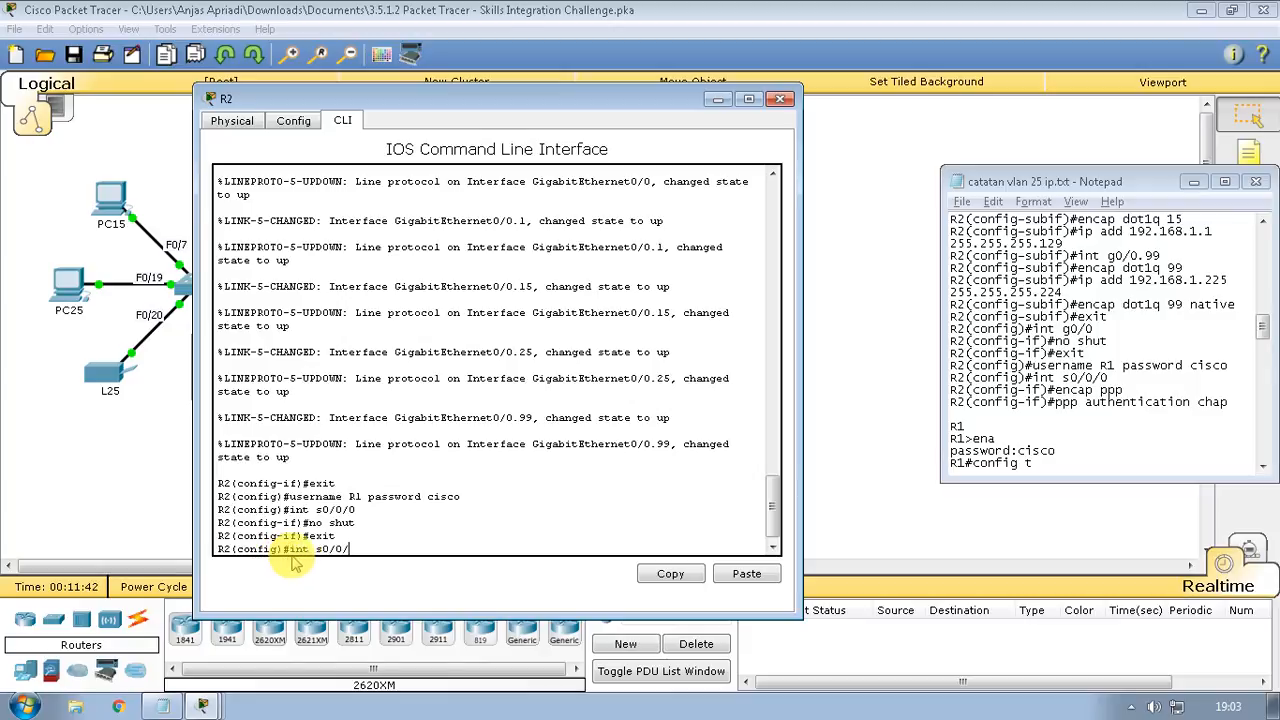
pyautogui.write('0')
pyautogui.press('Return')
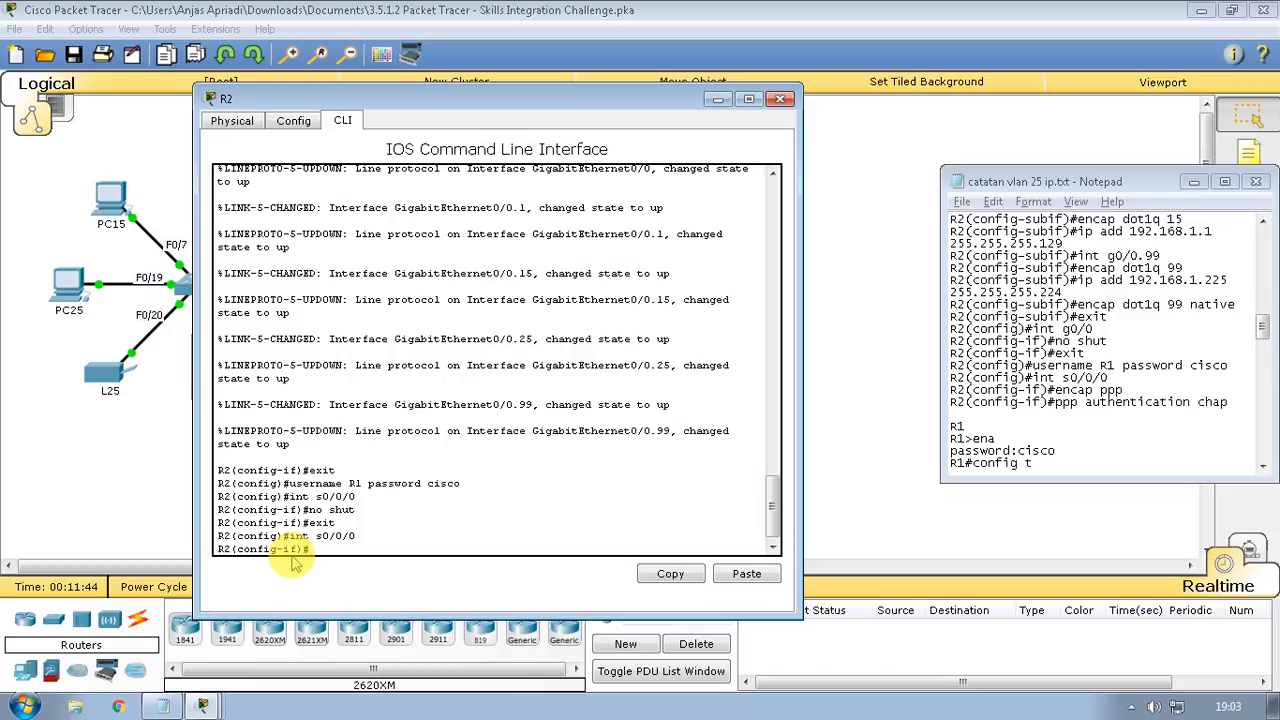
pyautogui.write('encap ppp')
pyautogui.press('Return')
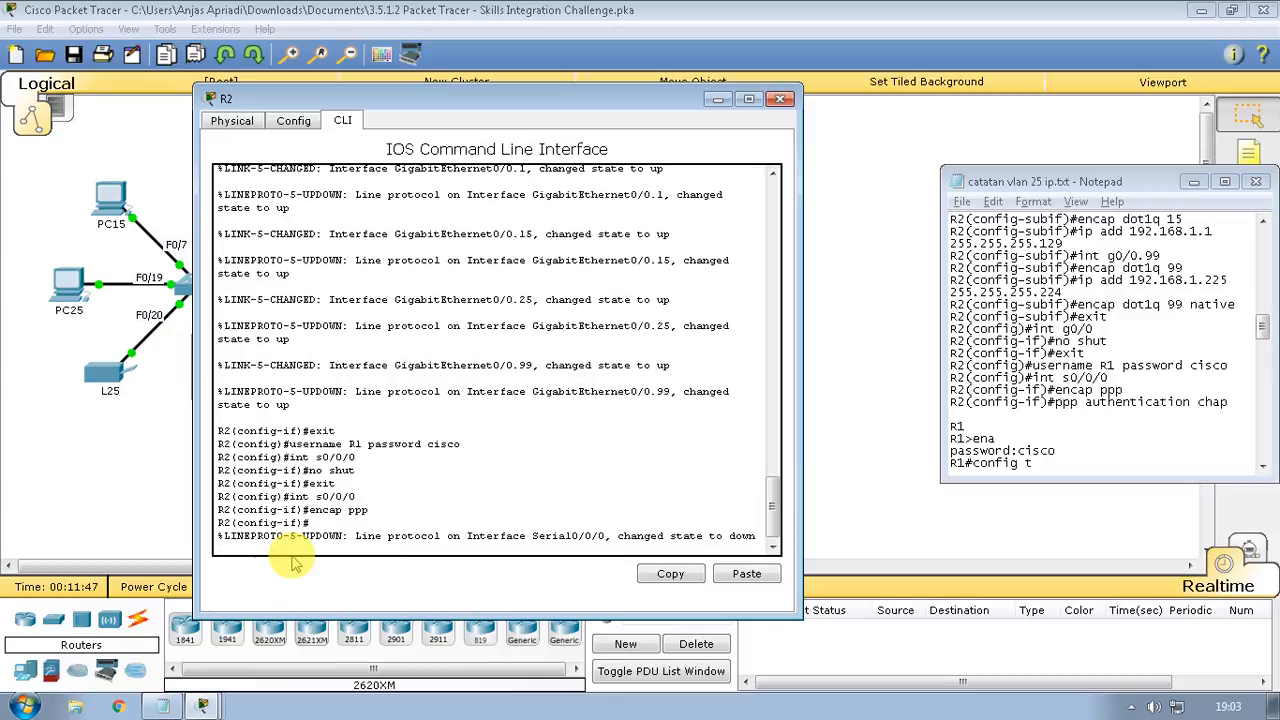
pyautogui.write('ppp authentic')
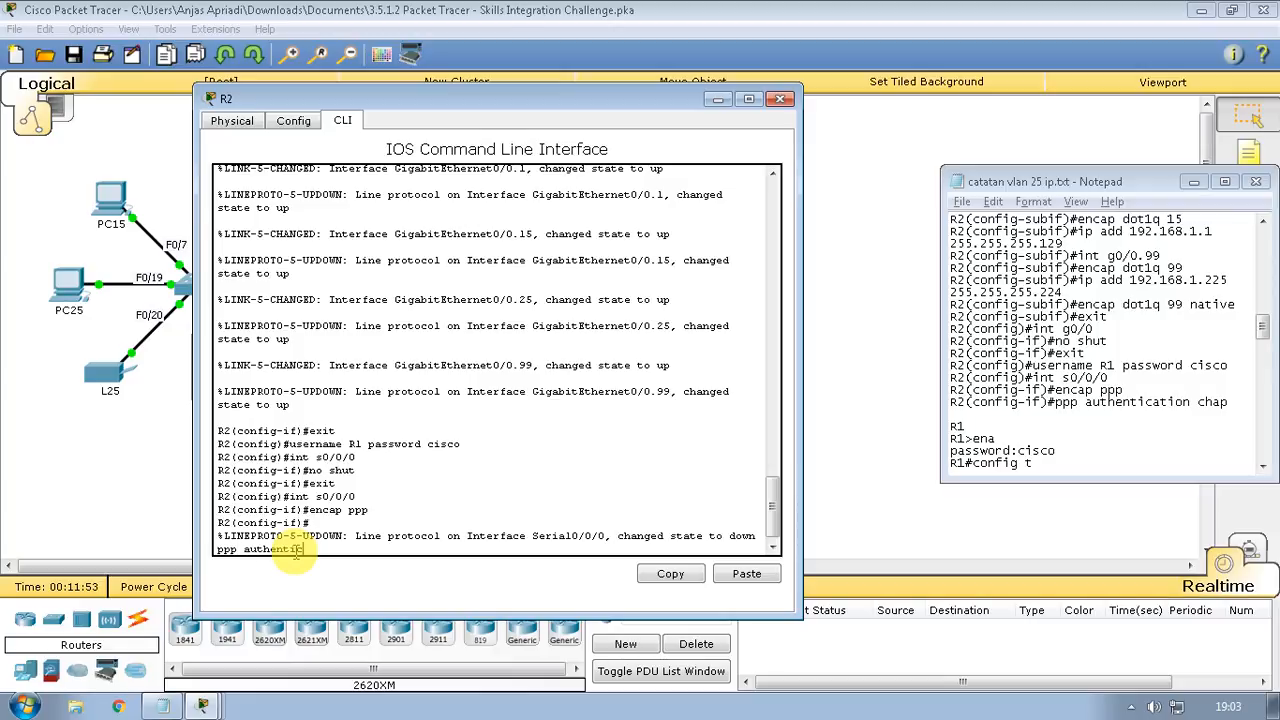
pyautogui.write('ation chap')
pyautogui.press('Return')
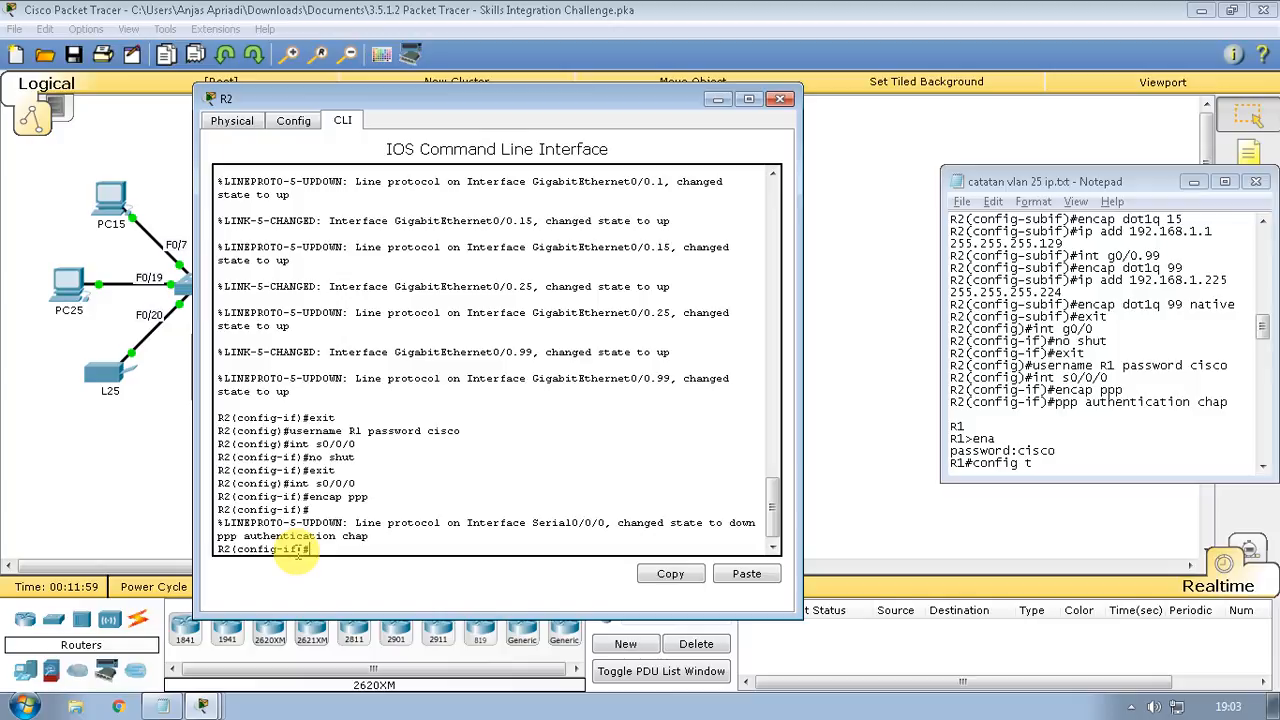
pyautogui.write('exit')
pyautogui.press('Return')
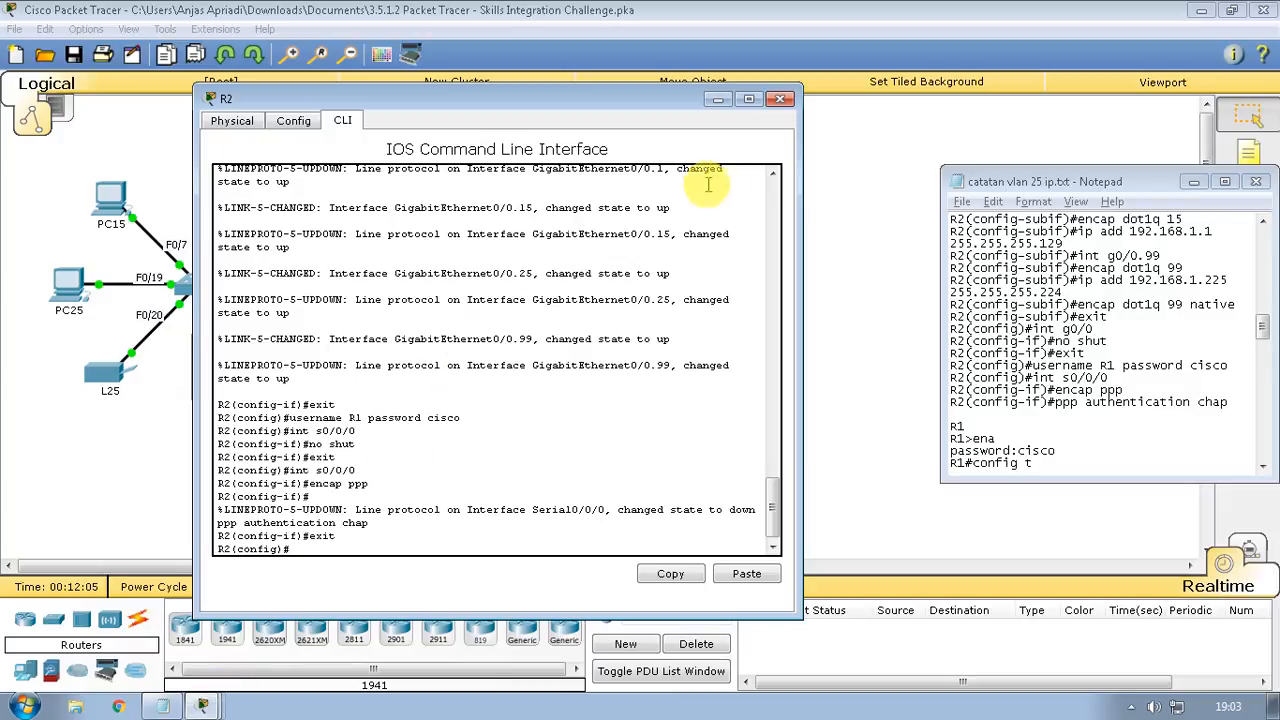
pyautogui.click(719, 100)
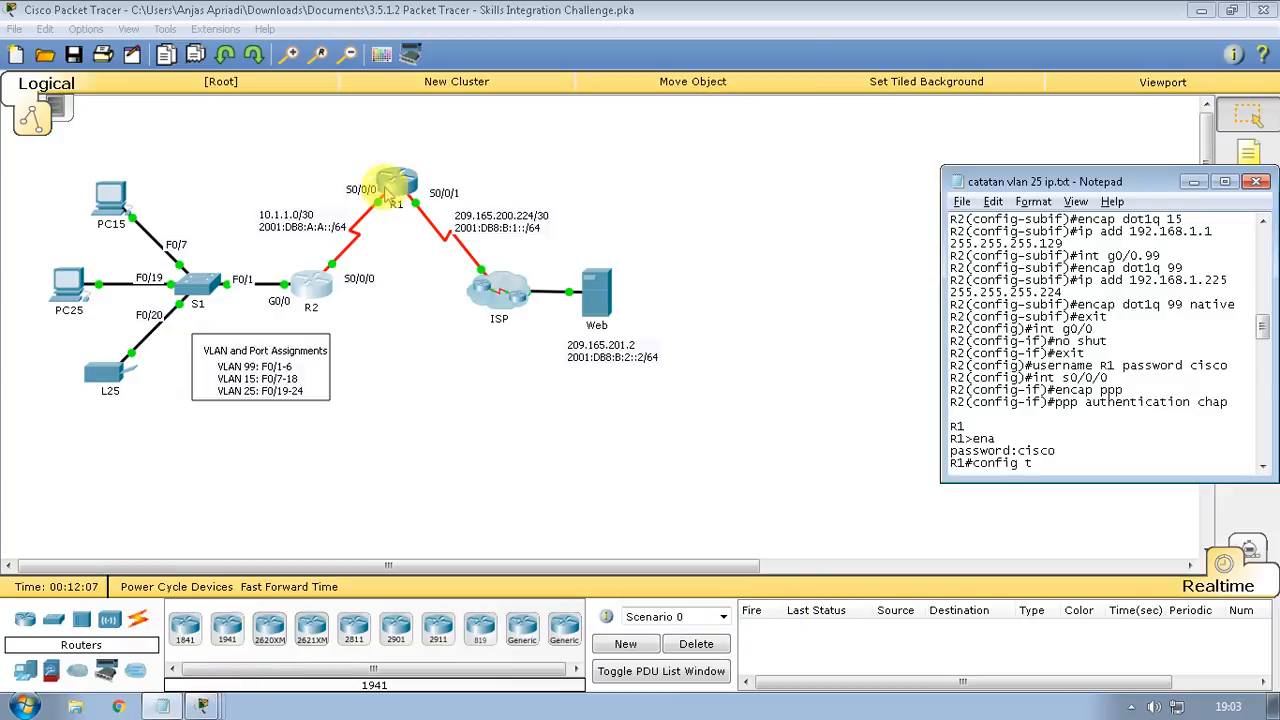
# Open R1's CLI, enter privileged mode with the enable password, and run 'config t'
pyautogui.click(392, 182)
pyautogui.click(490, 150)
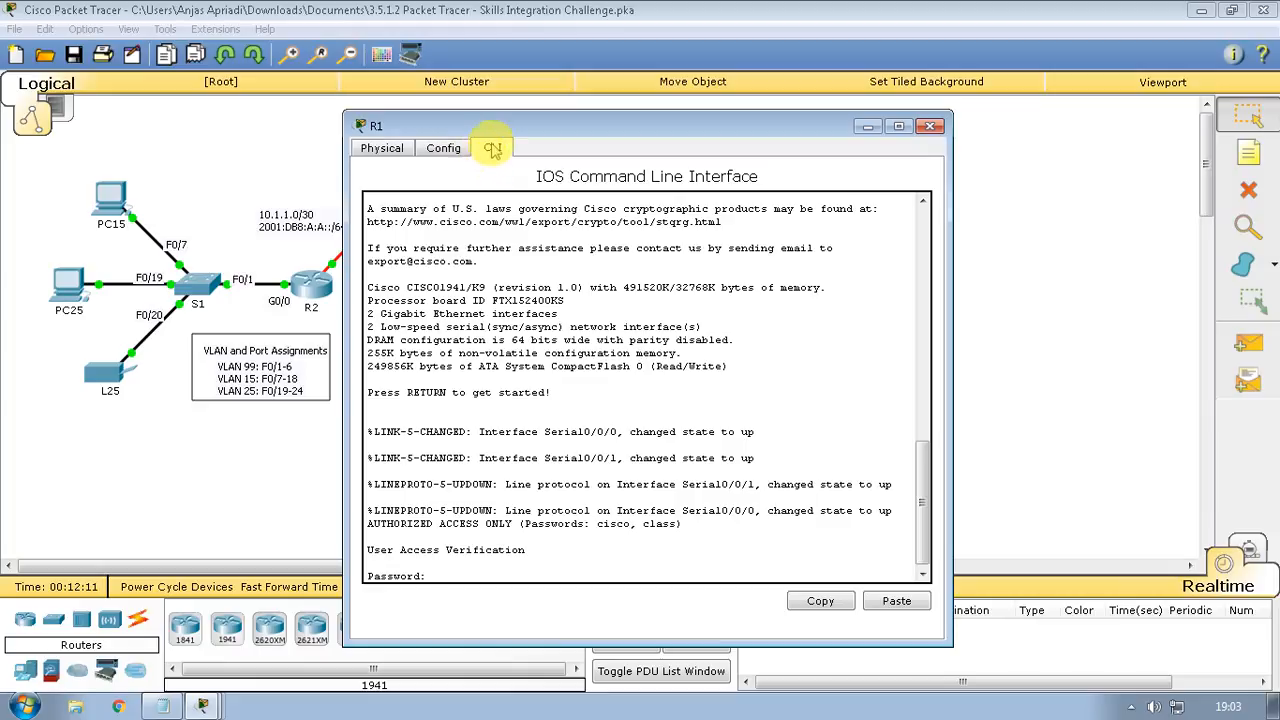
pyautogui.press('Return')
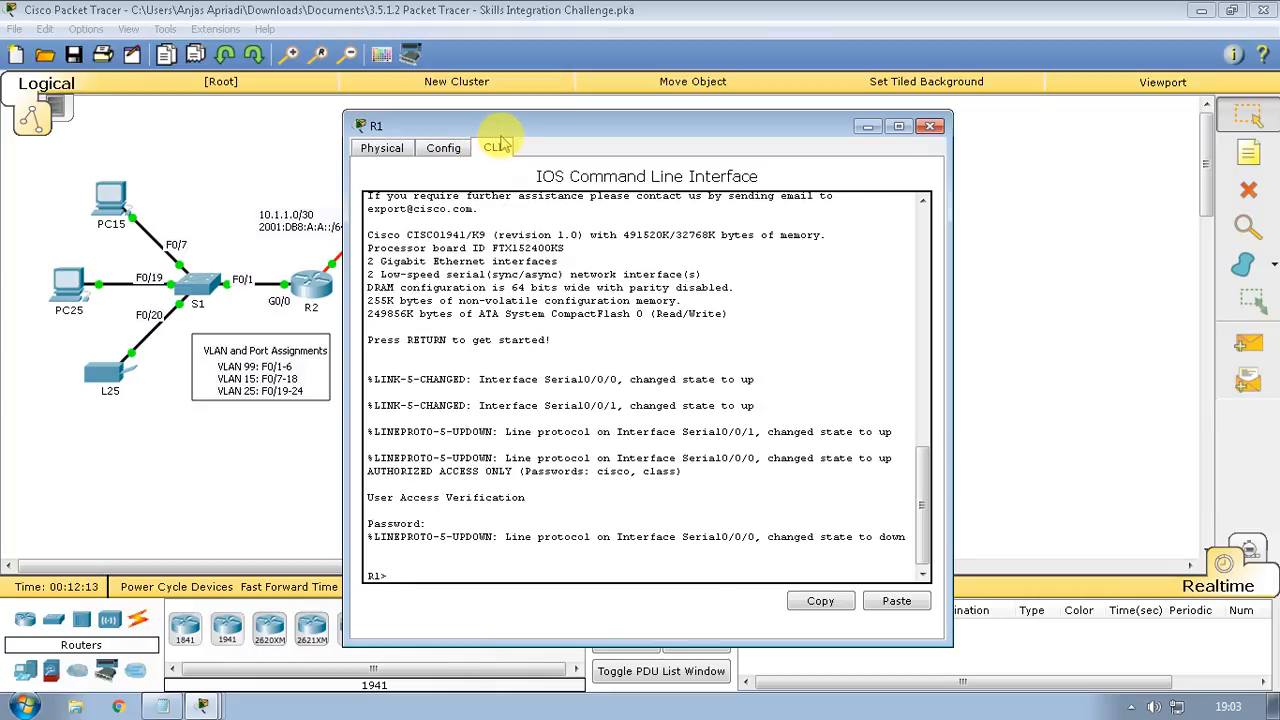
pyautogui.write('ena')
pyautogui.press('Return')
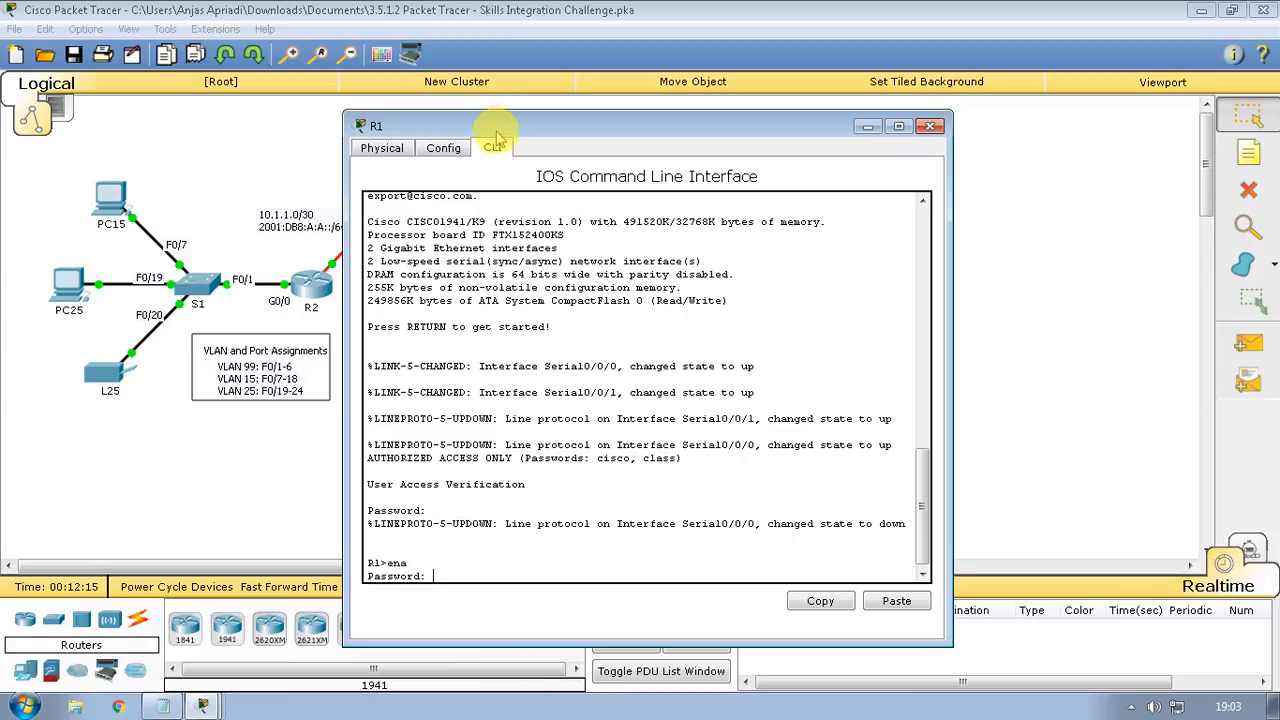
pyautogui.write('class')
pyautogui.press('Return')
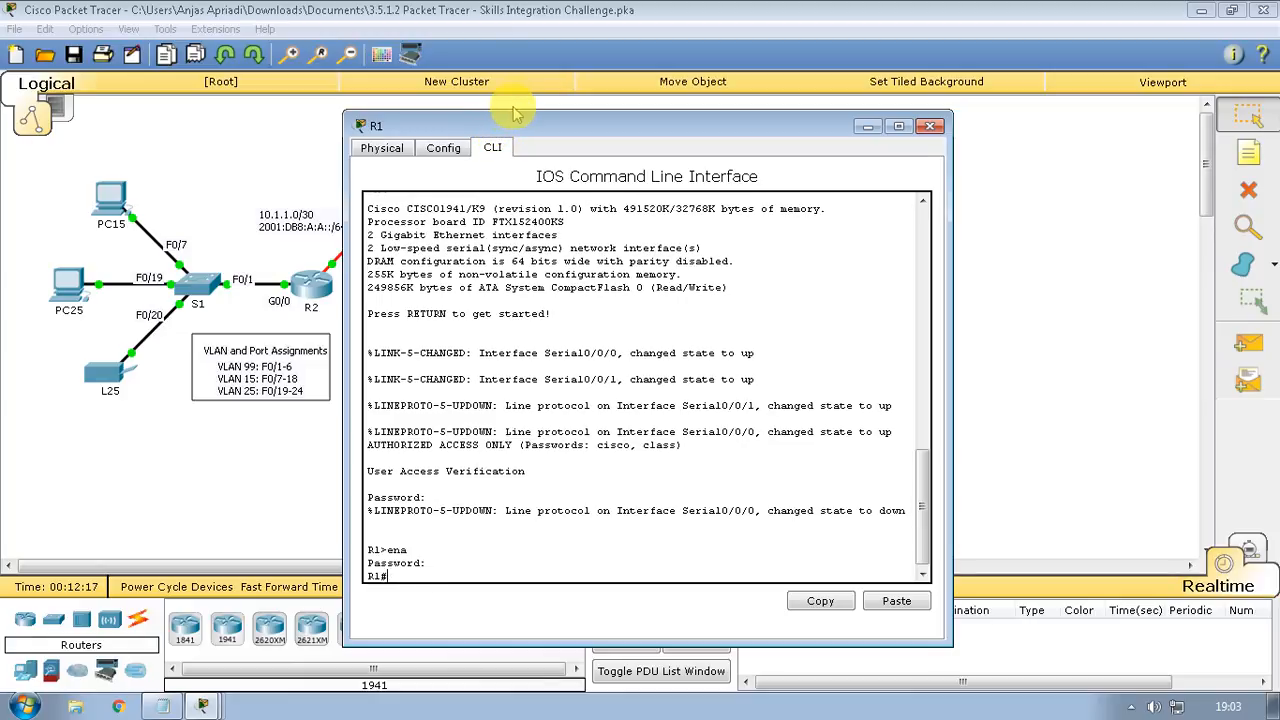
pyautogui.write('config t')
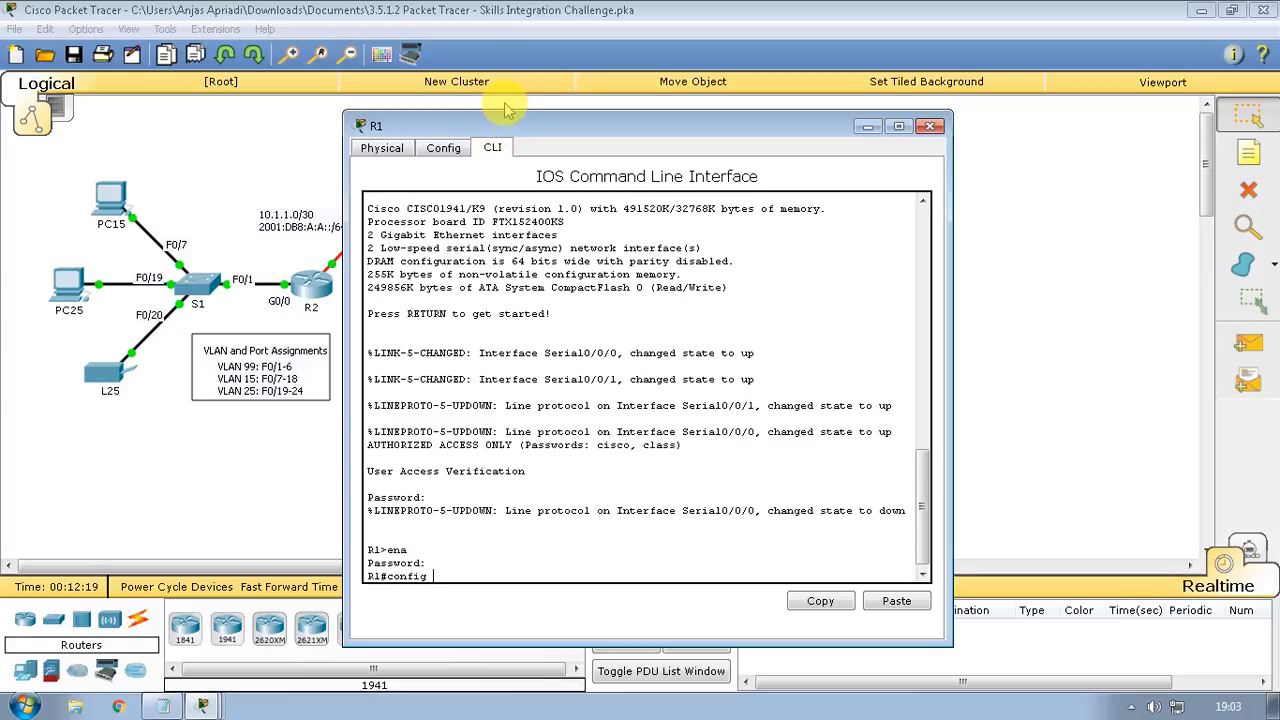
pyautogui.press('Return')
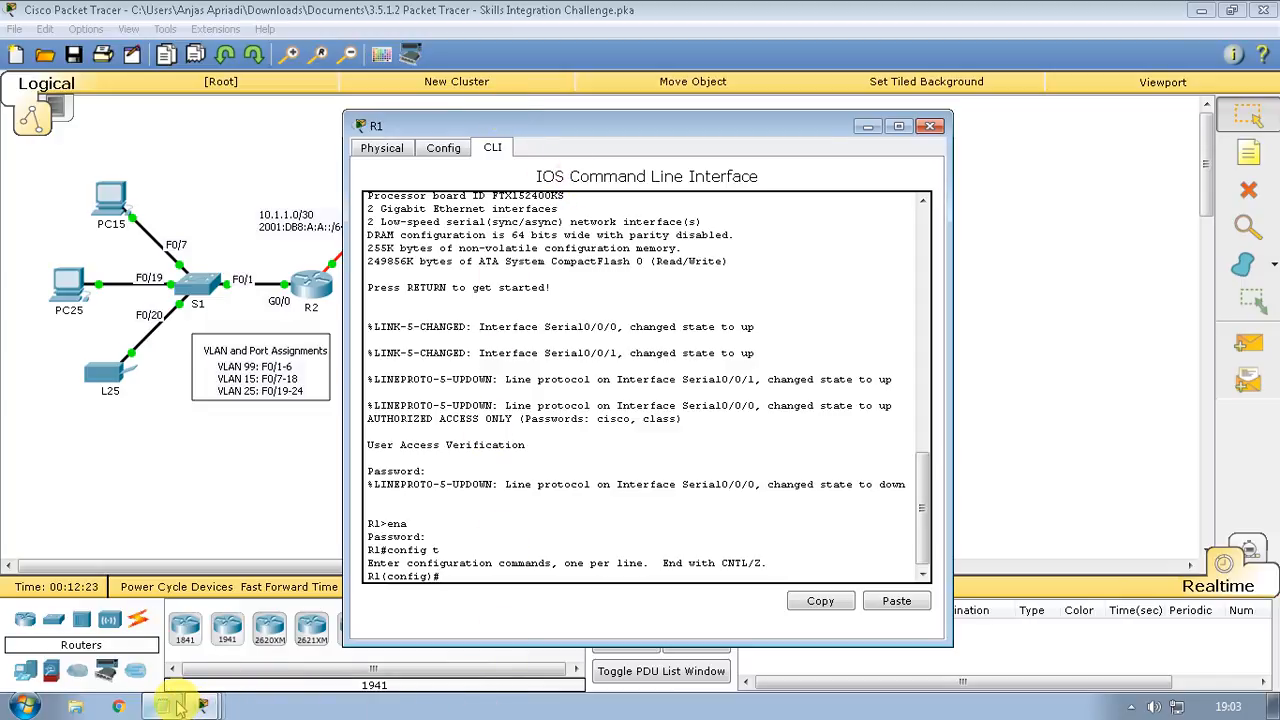
pyautogui.click(170, 703)
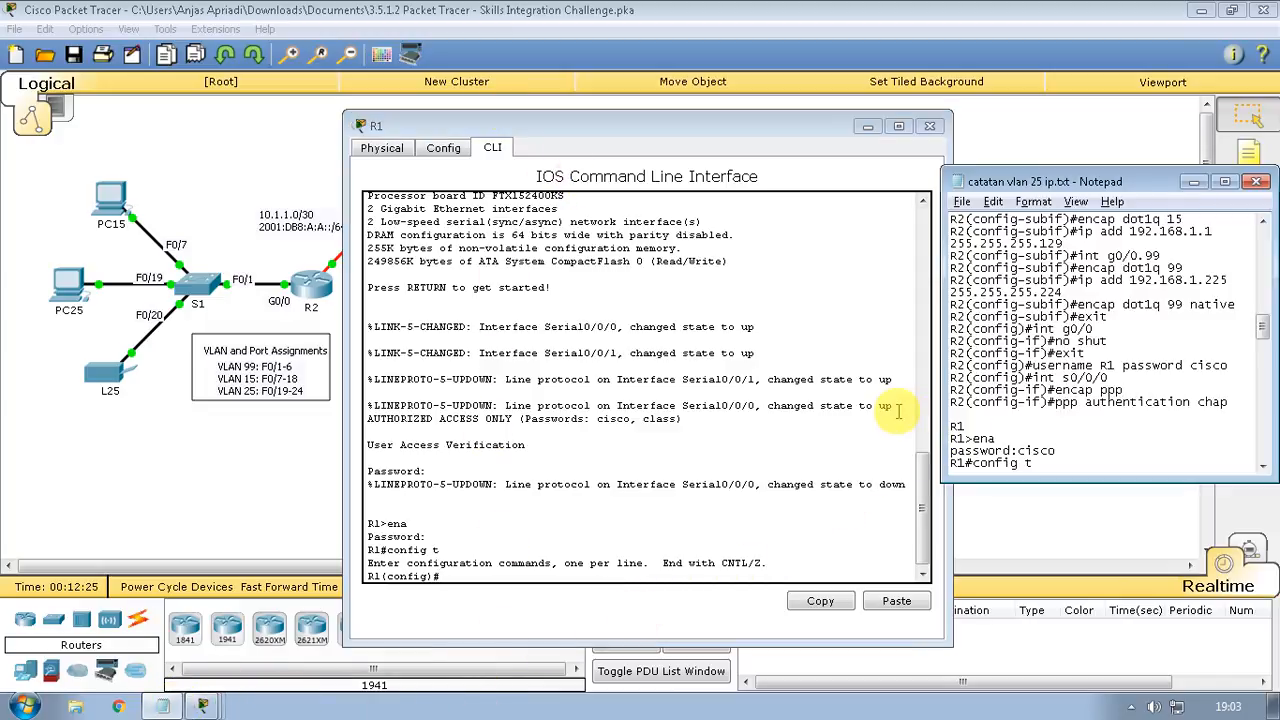
# Scroll the notes to R1's PPP, CHAP and default-route commands beside R1's CLI
pyautogui.scroll(-4, 1000, 415)
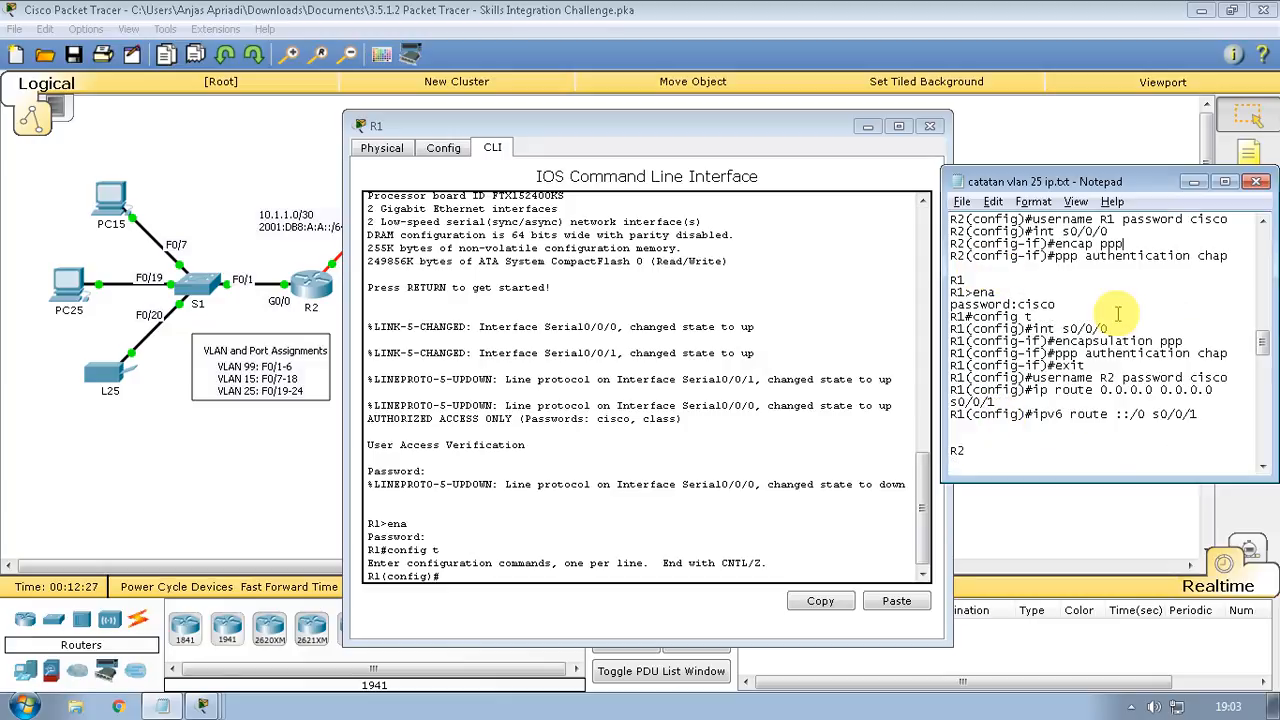
pyautogui.click(1195, 182)
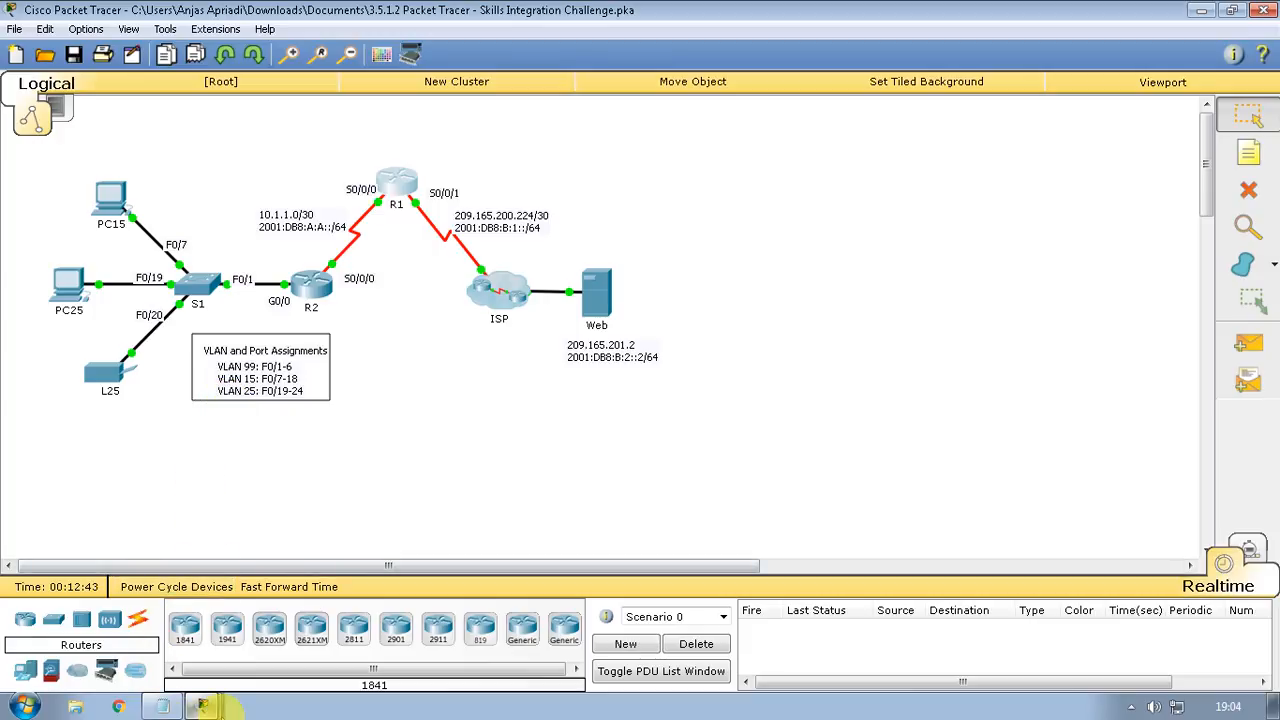
pyautogui.click(205, 704)
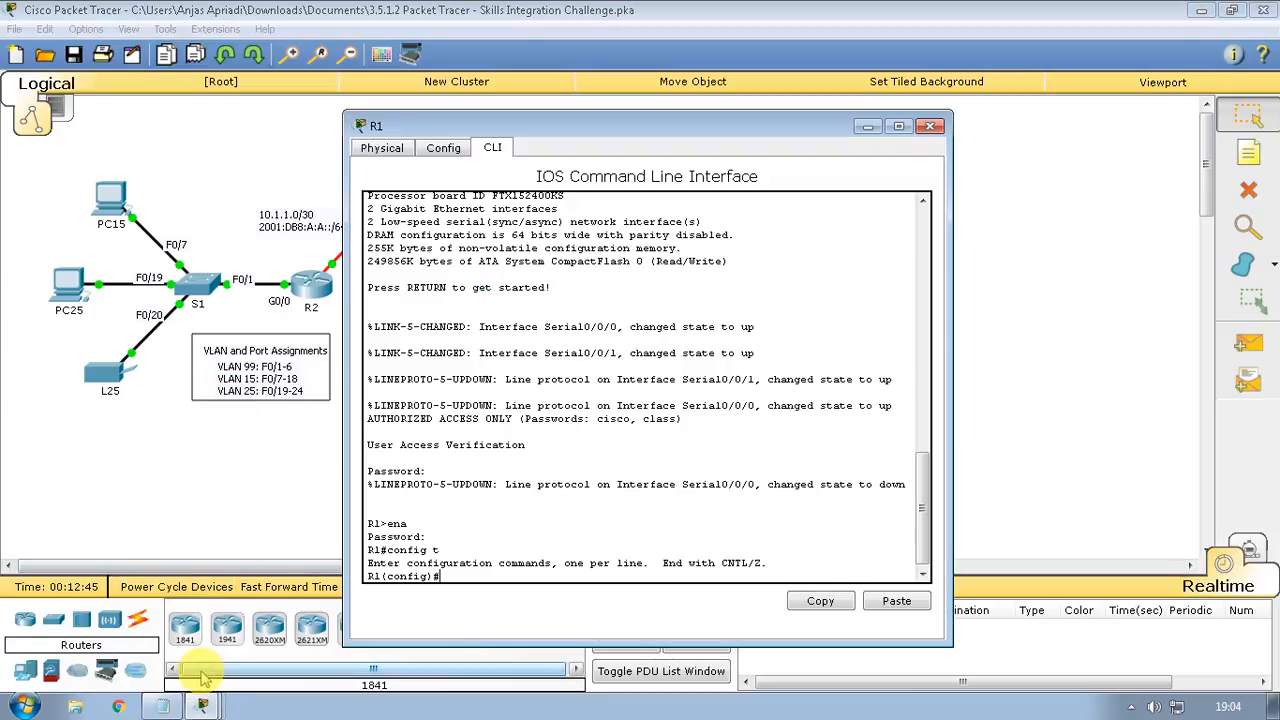
pyautogui.click(163, 706)
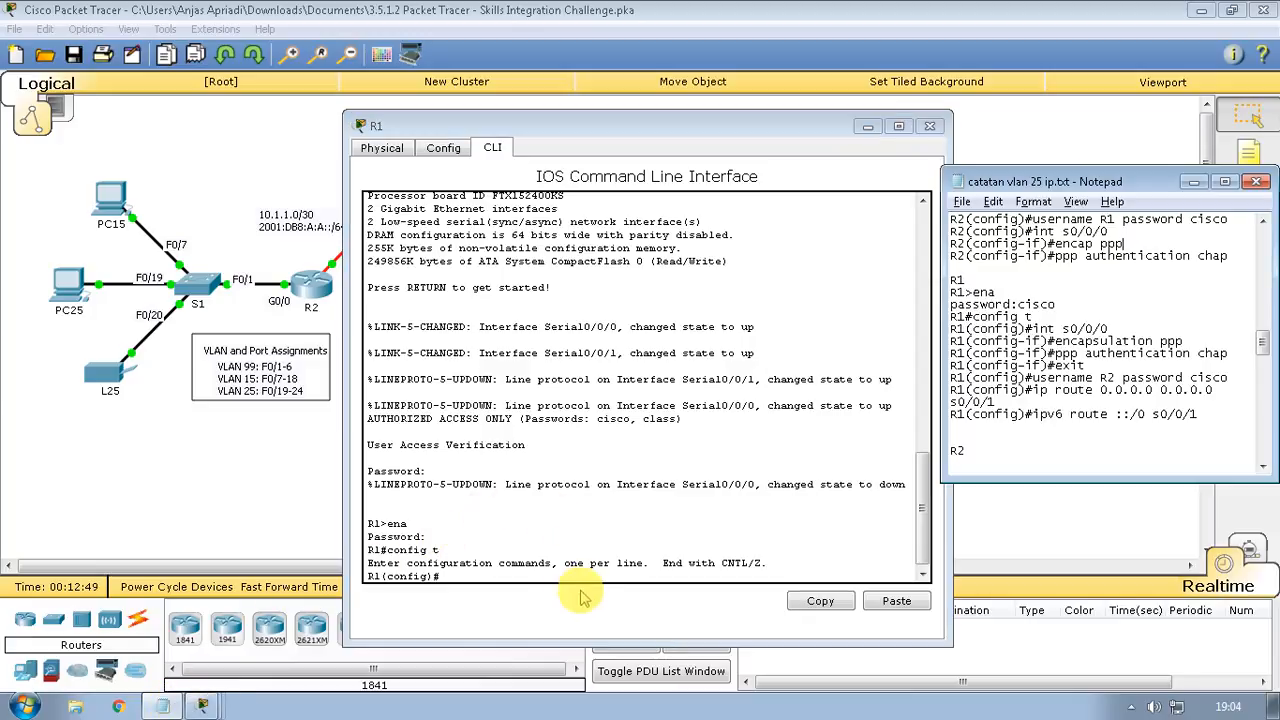
pyautogui.click(517, 575)
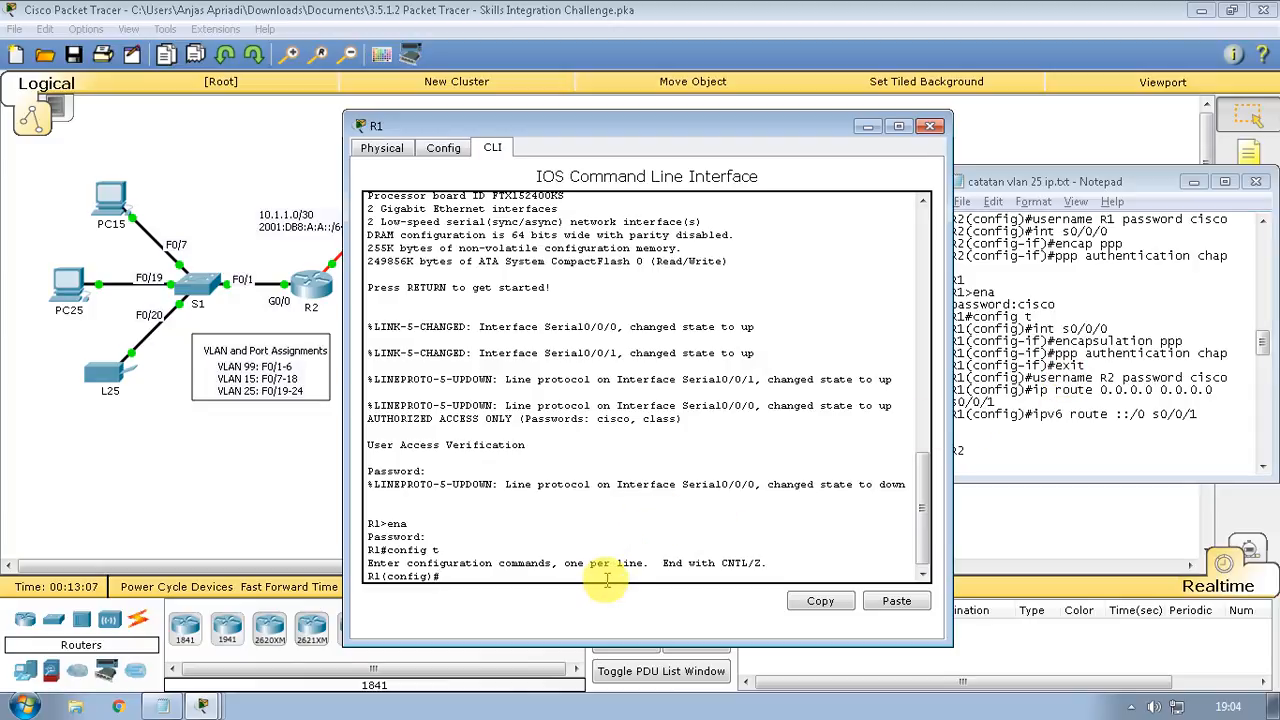
# Set PPP encapsulation on R1's serial interface s0/0/0
pyautogui.write('int s0/0/0')
pyautogui.press('Return')
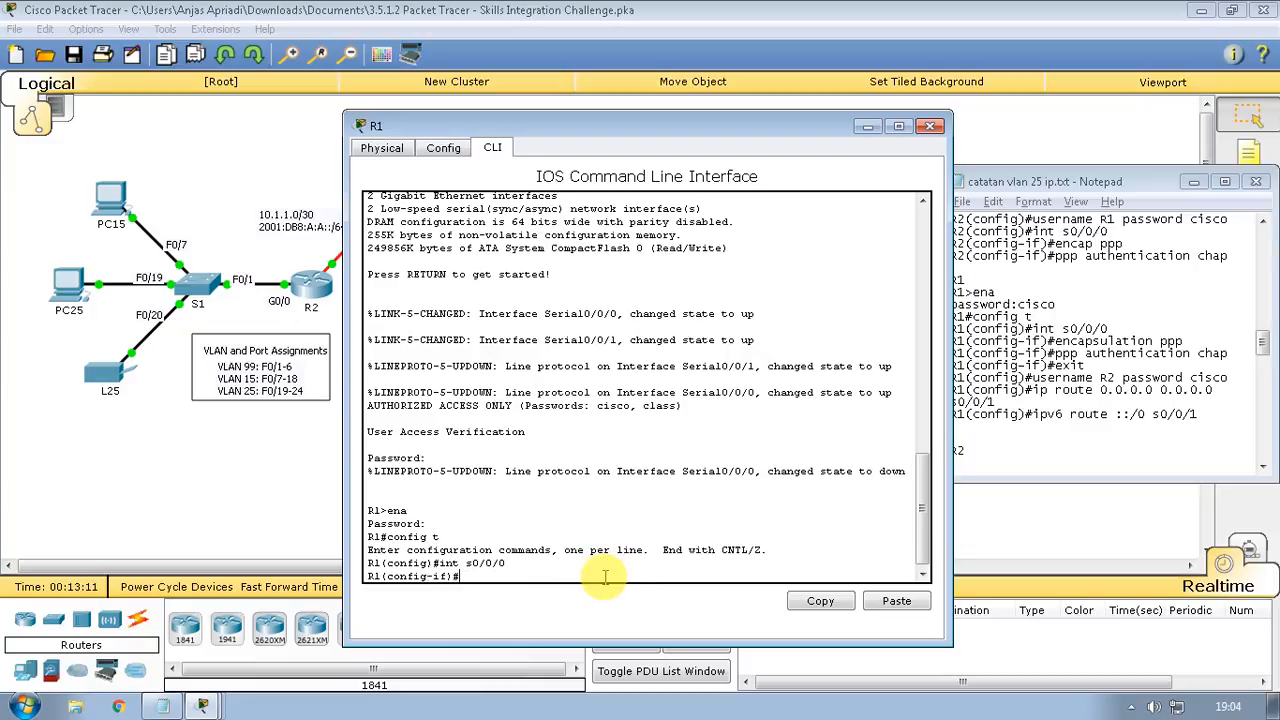
pyautogui.write('encap ppp')
pyautogui.press('Return')
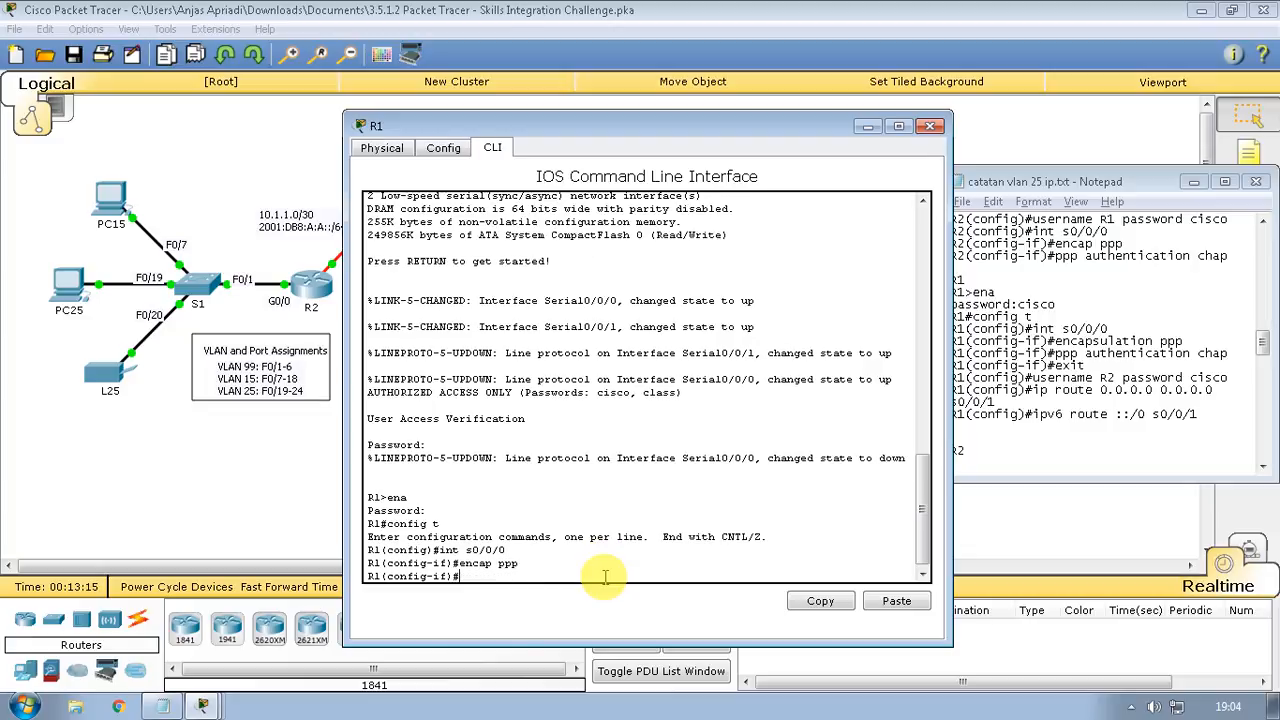
# Enable CHAP authentication on R1's s0/0/0, fixing typos, then exit to global configuration
pyautogui.write('pp aut')
pyautogui.write('ntivcation')
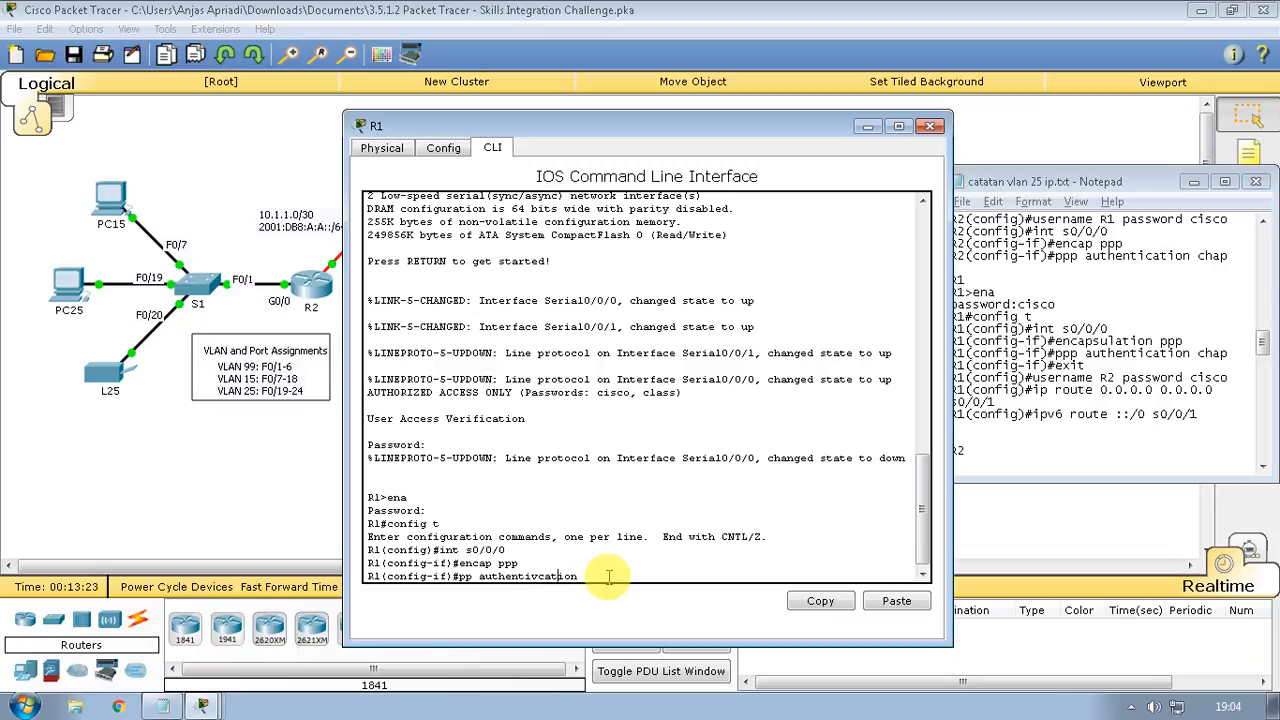
pyautogui.press('Left')
pyautogui.press('Left')
pyautogui.press('Left')
pyautogui.press('Left')
pyautogui.press('Left')
pyautogui.press('Left')
pyautogui.press('BackSpace')
pyautogui.press('Right')
pyautogui.press('Right')
pyautogui.press('Right')
pyautogui.press('Right')
pyautogui.press('Right')
pyautogui.press('Right')
pyautogui.write('cha')
pyautogui.press('Left')
pyautogui.press('Left')
pyautogui.press('Left')
pyautogui.press('Left')
pyautogui.press('Left')
pyautogui.press('Left')
pyautogui.press('Left')
pyautogui.press('Left')
pyautogui.press('Left')
pyautogui.press('Left')
pyautogui.press('Left')
pyautogui.write('p')
pyautogui.press('Right')
pyautogui.press('Right')
pyautogui.press('Right')
pyautogui.press('Right')
pyautogui.press('Right')
pyautogui.press('Right')
pyautogui.press('Right')
pyautogui.press('Return')
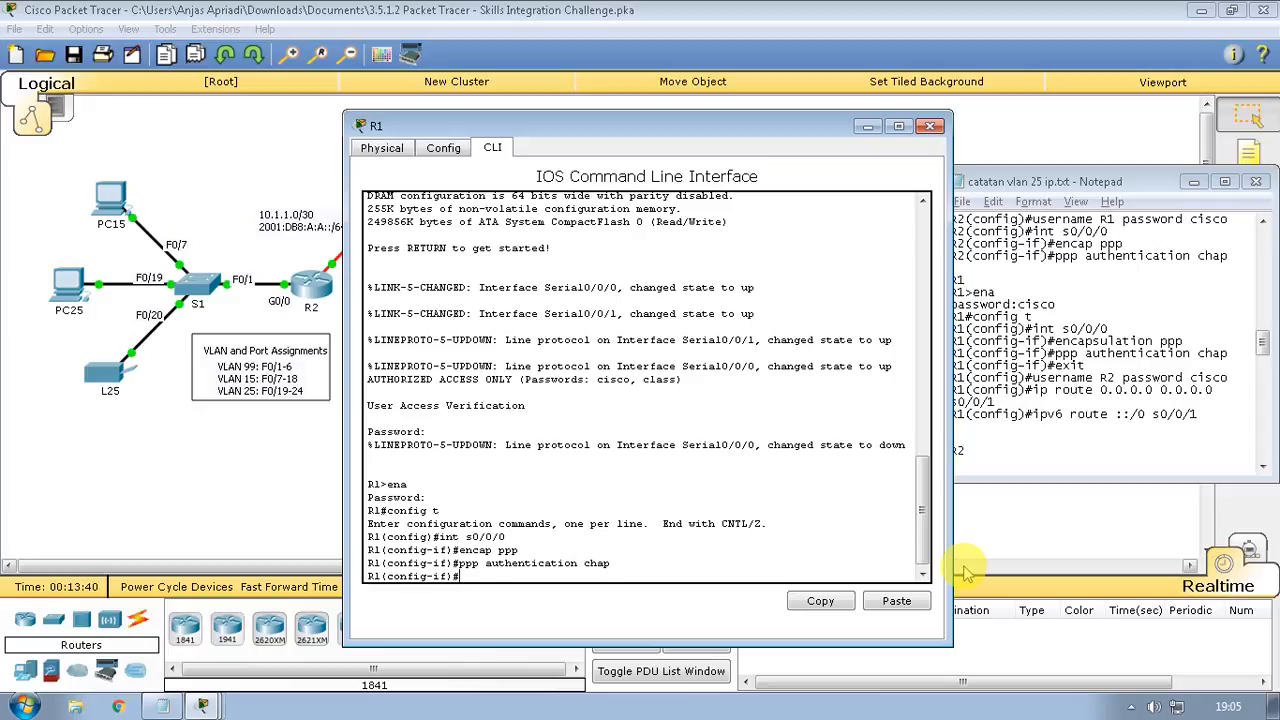
pyautogui.write('exit')
pyautogui.press('Return')
# Add username R2 with the shared CHAP password on R1, then begin the 'ip route' command
pyautogui.write('use')
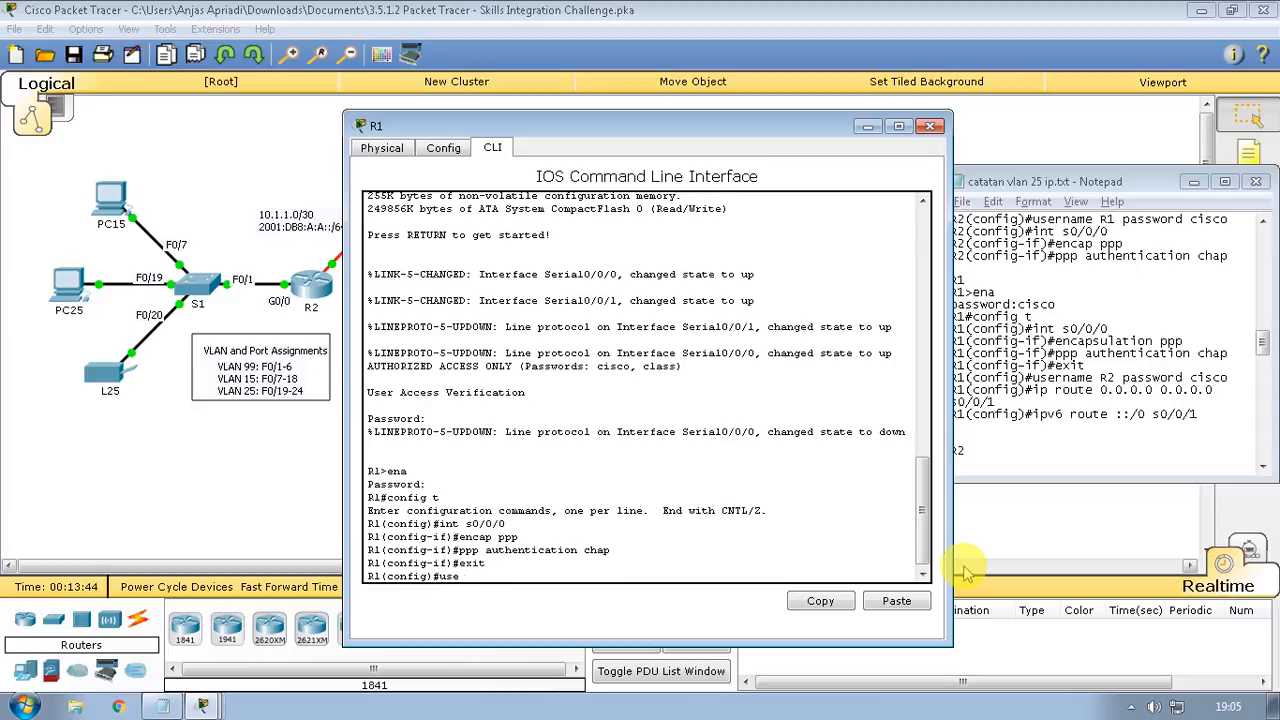
pyautogui.write('rname R2 passowrd cisco')
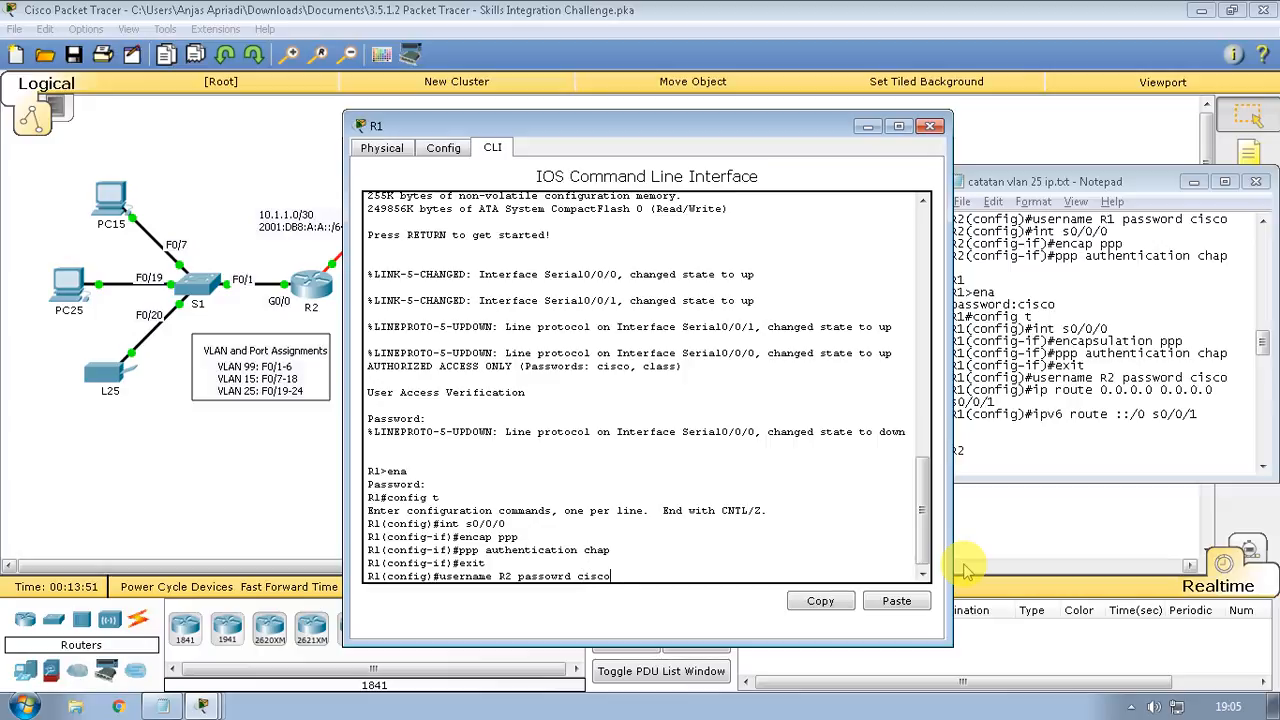
pyautogui.press('Return')
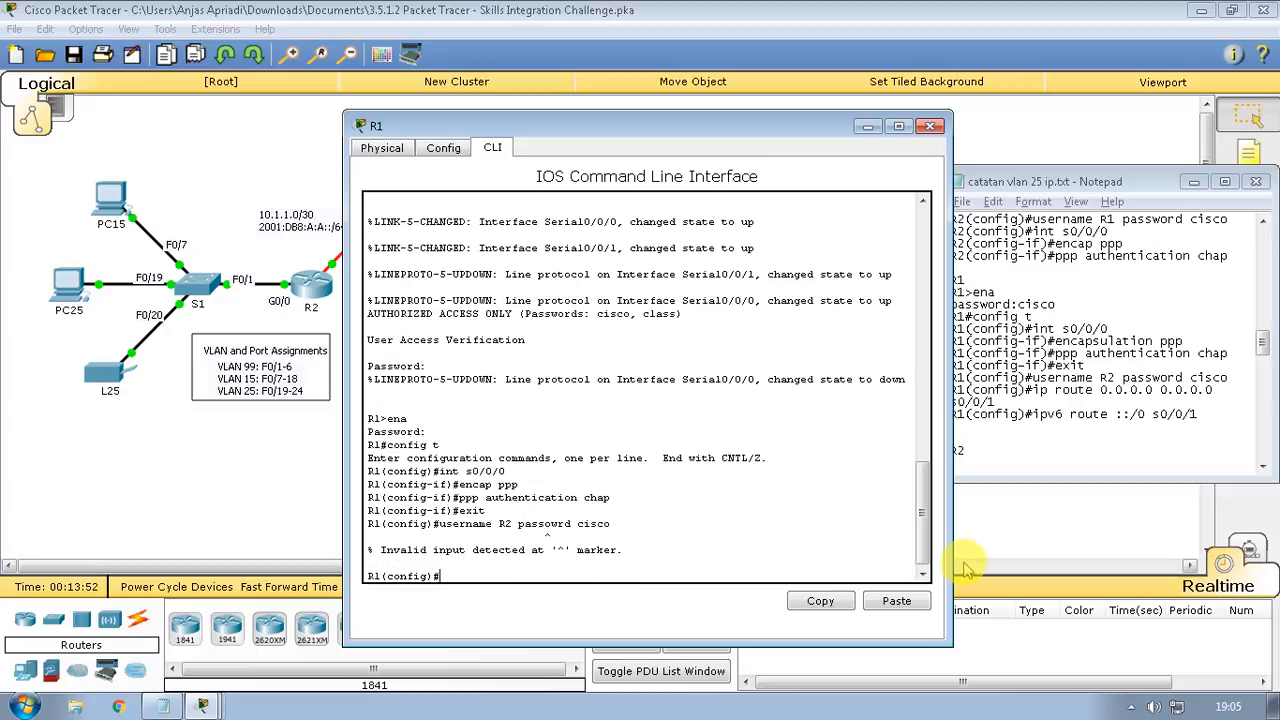
pyautogui.press('Up')
pyautogui.press('Left')
pyautogui.press('Left')
pyautogui.press('Left')
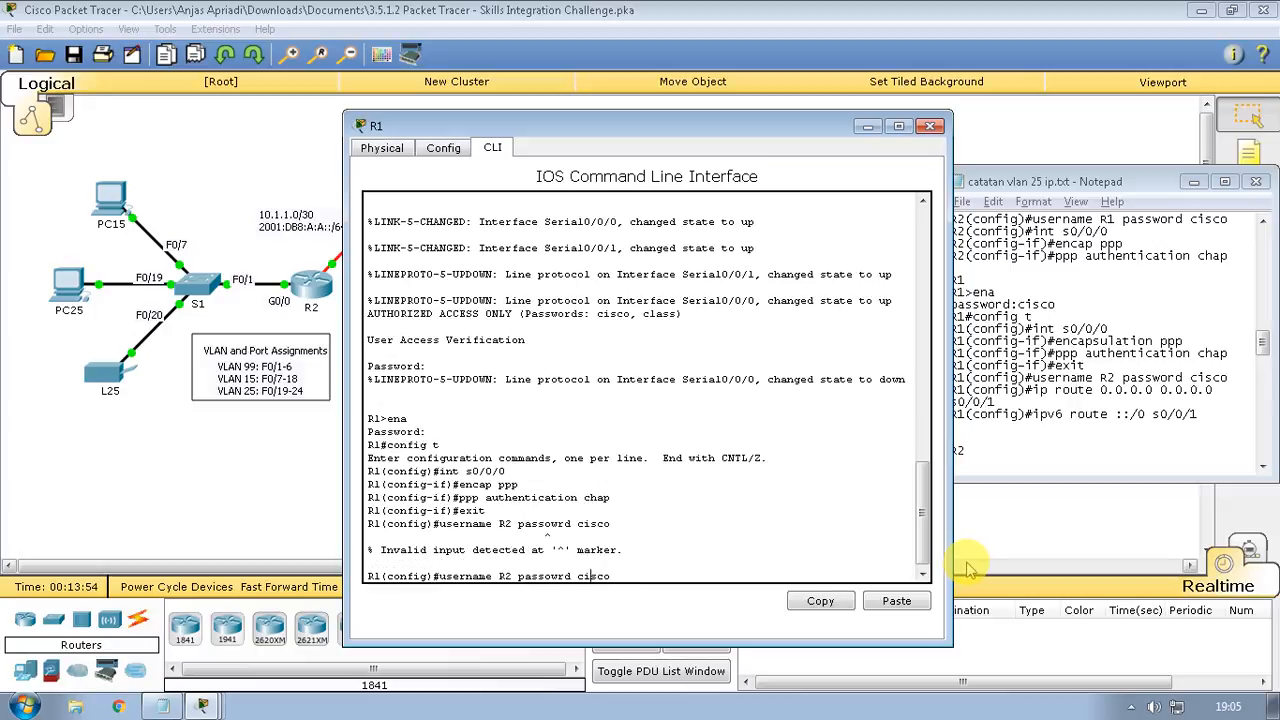
pyautogui.press('BackSpace')
pyautogui.write('o')
pyautogui.press('Return')
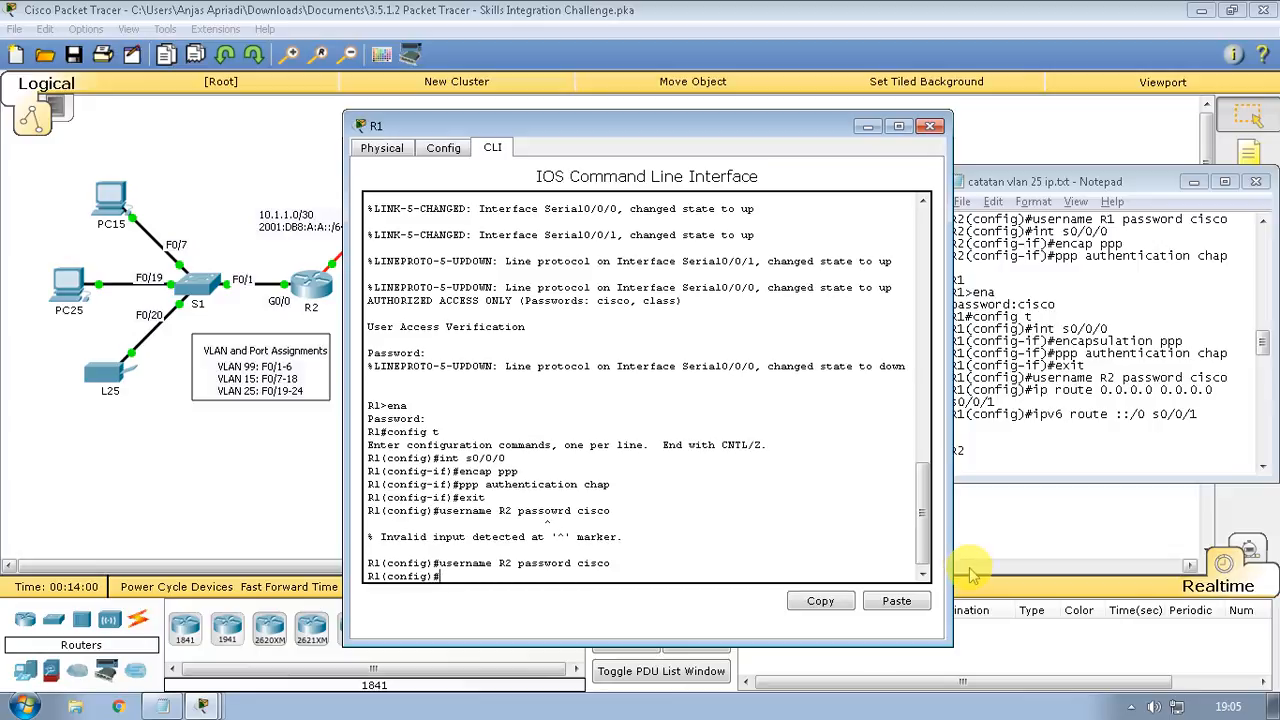
pyautogui.write('ip rout')
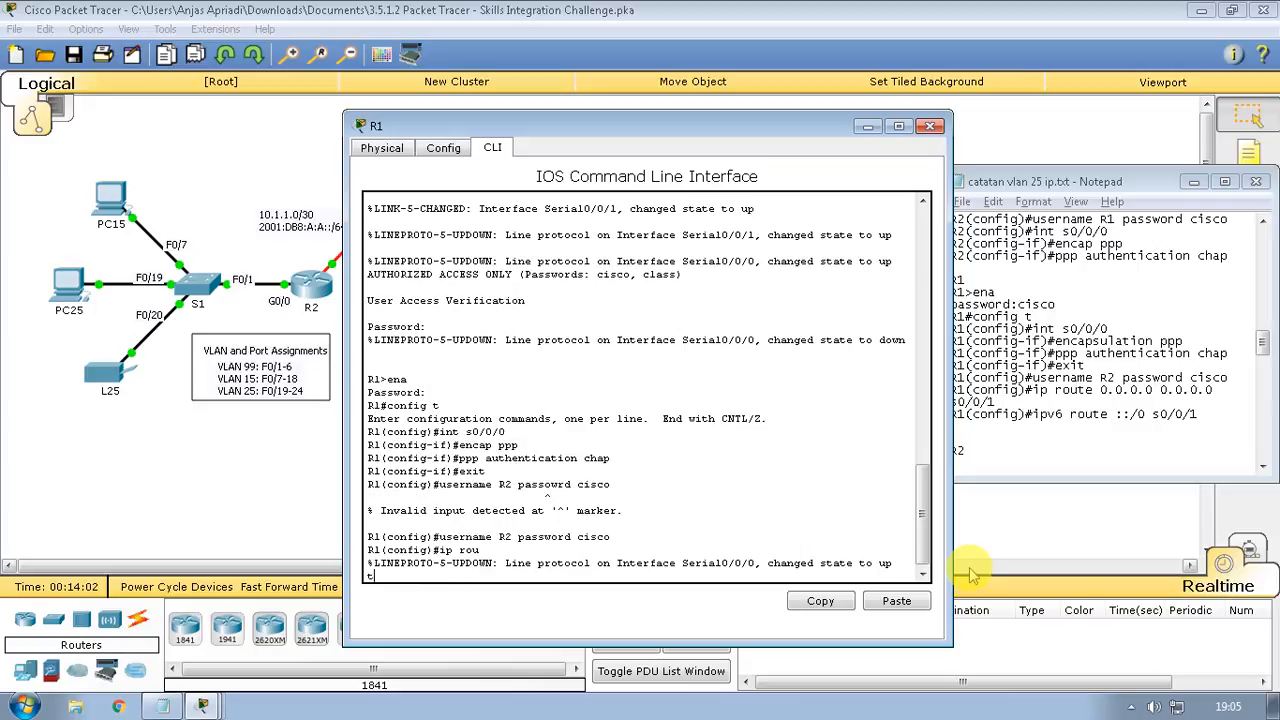
pyautogui.write('e')
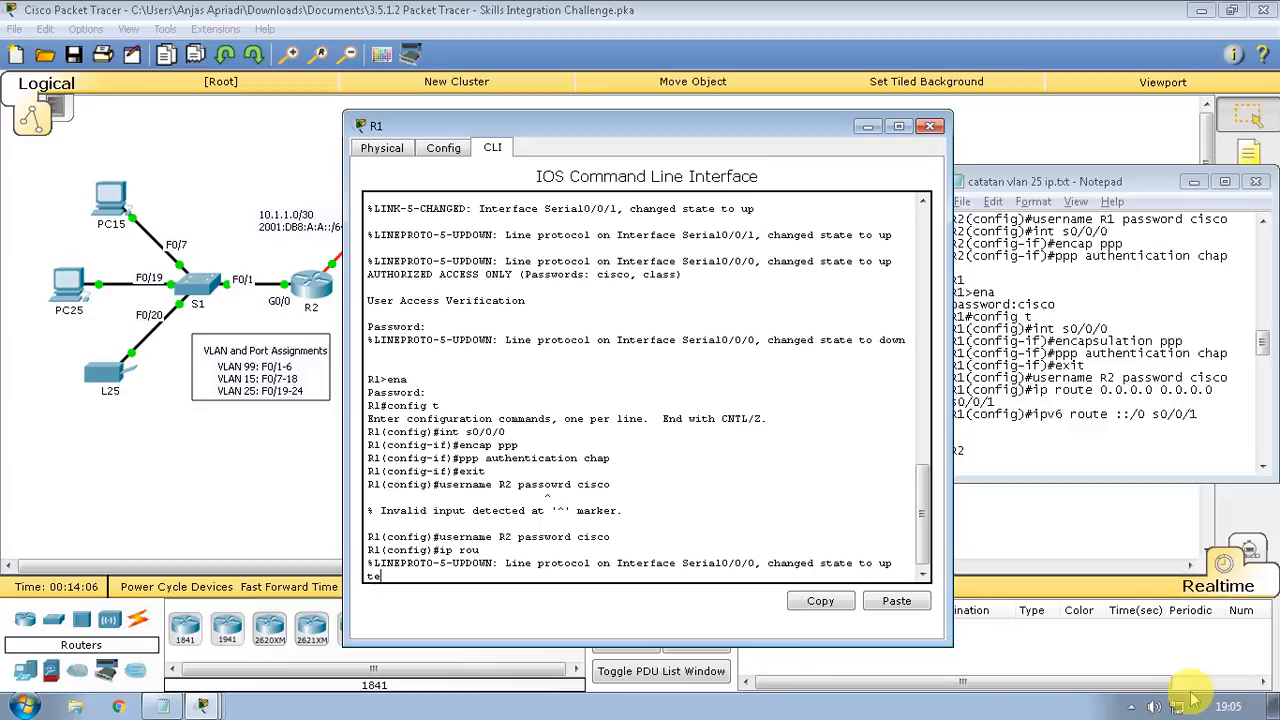
pyautogui.click(1132, 707)
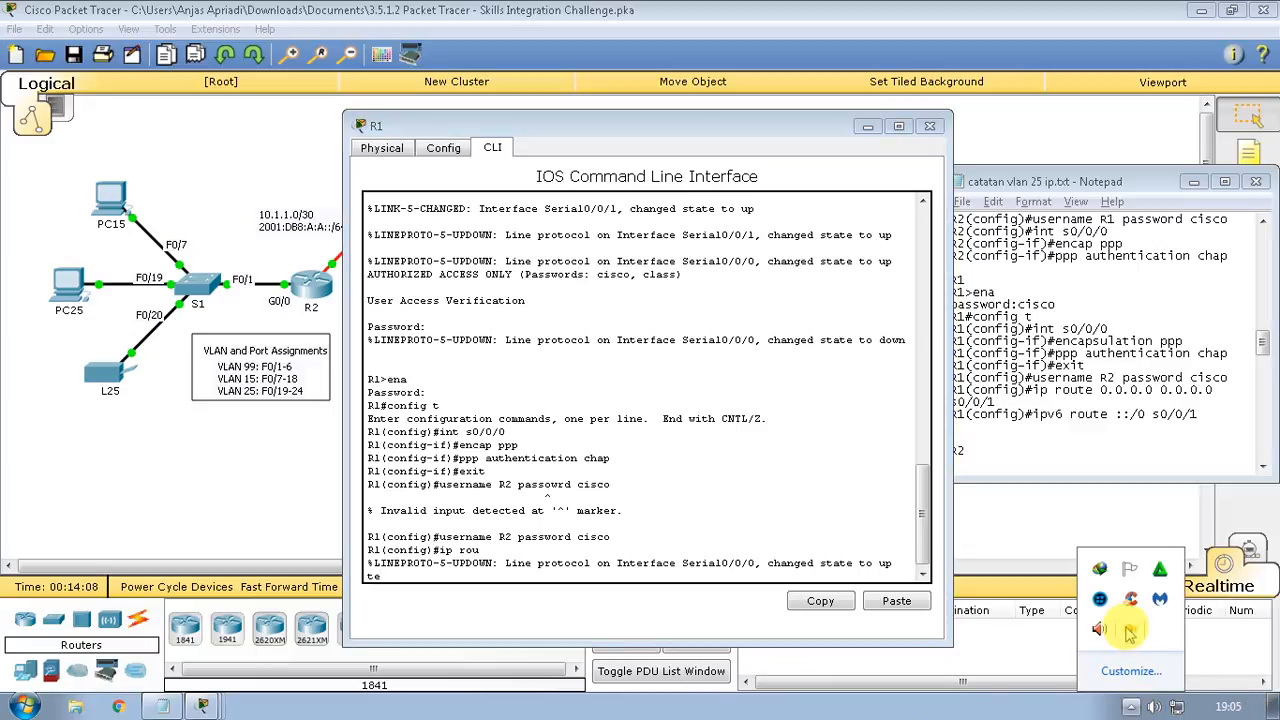
pyautogui.click(1130, 630)
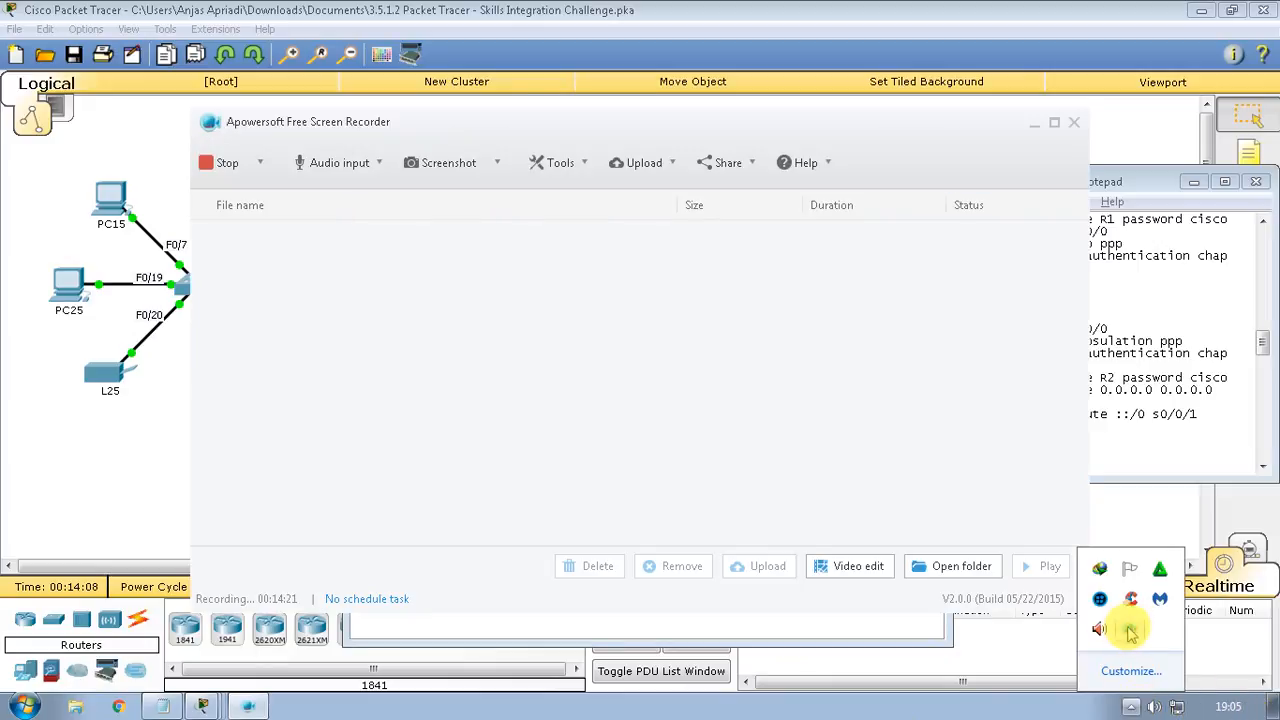
pyautogui.click(259, 163)
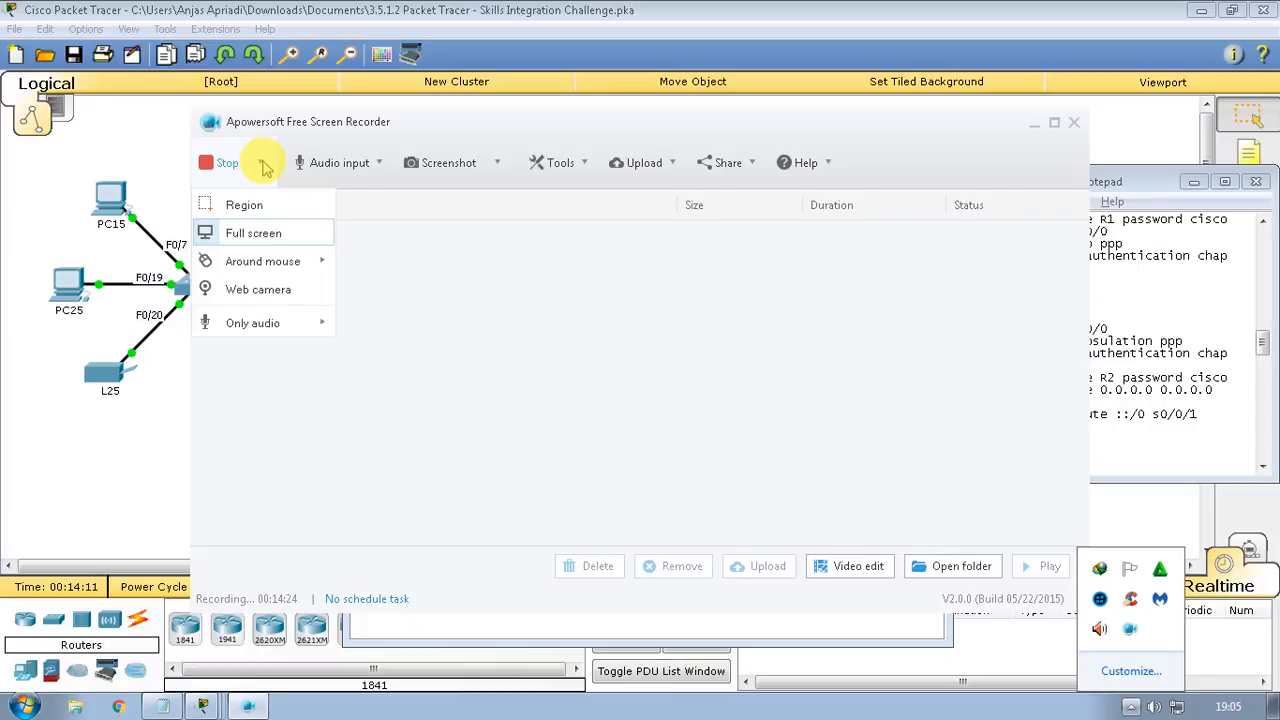
pyautogui.click(400, 342)
pyautogui.click(247, 706)
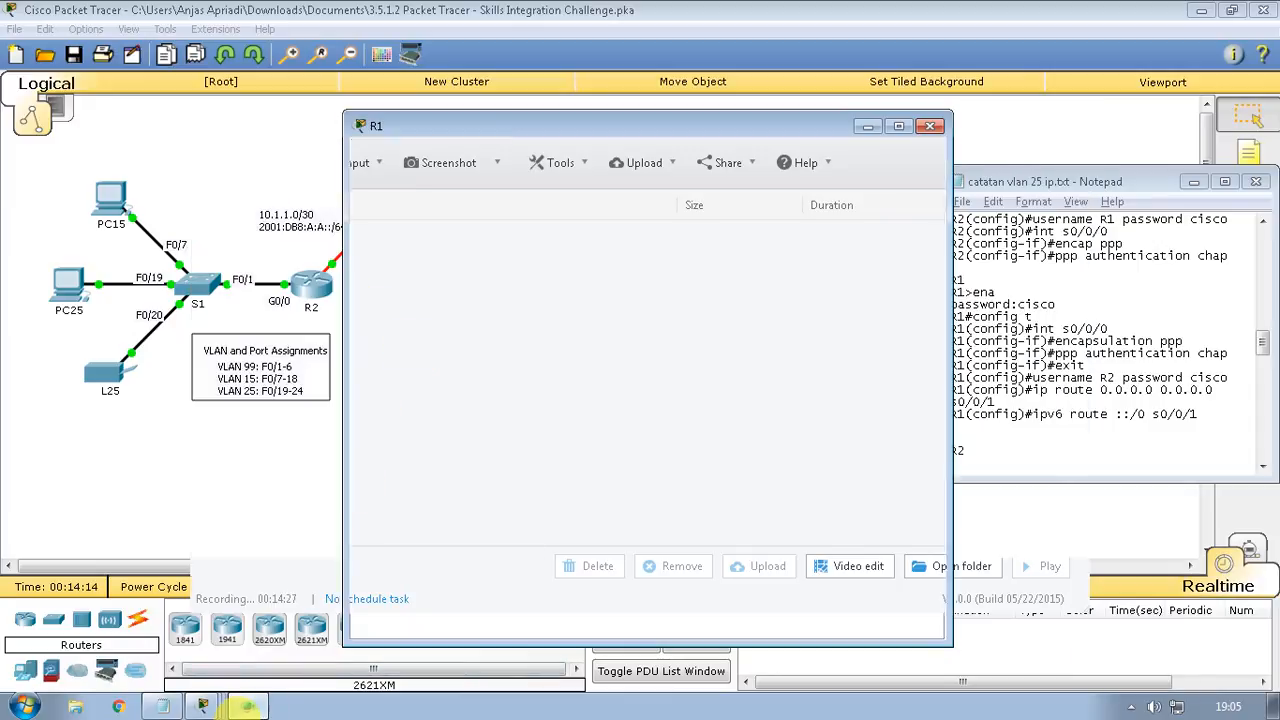
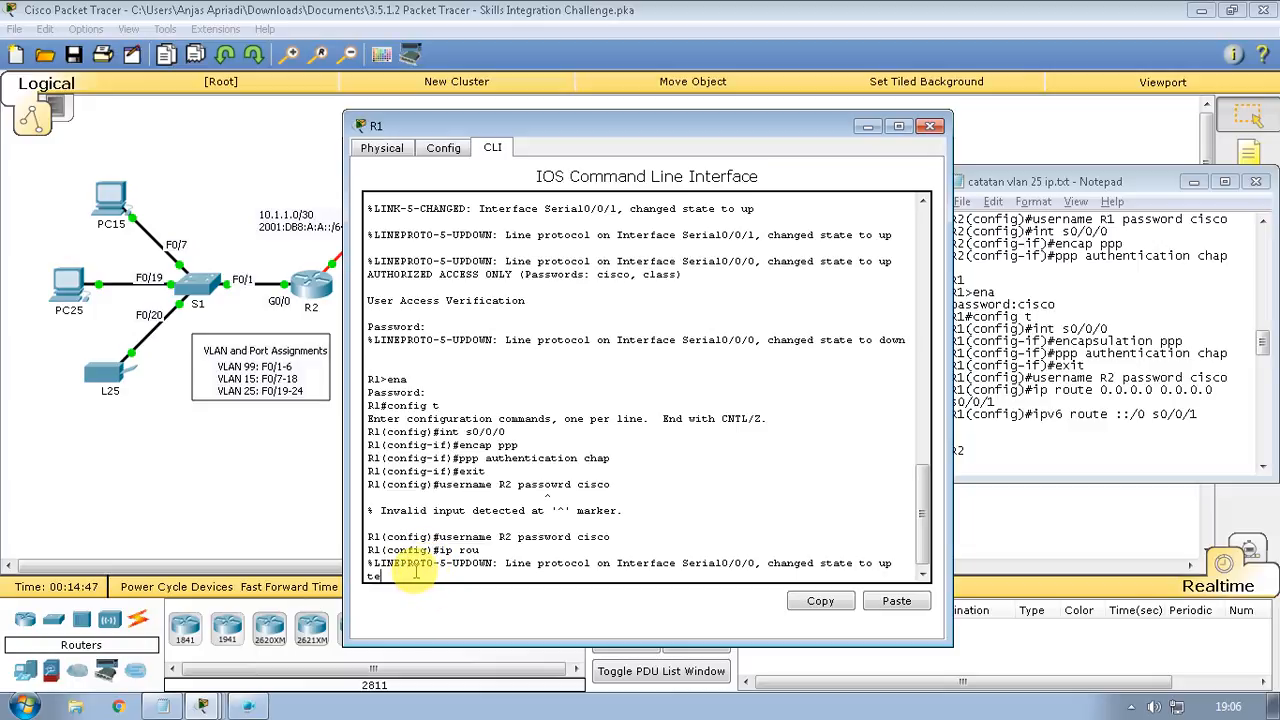
# Add R1's IPv4 default route 'ip route 0.0.0.0 0.0.0.0 s0/0/1', correcting the interface from s0/0/0
pyautogui.press('Return')
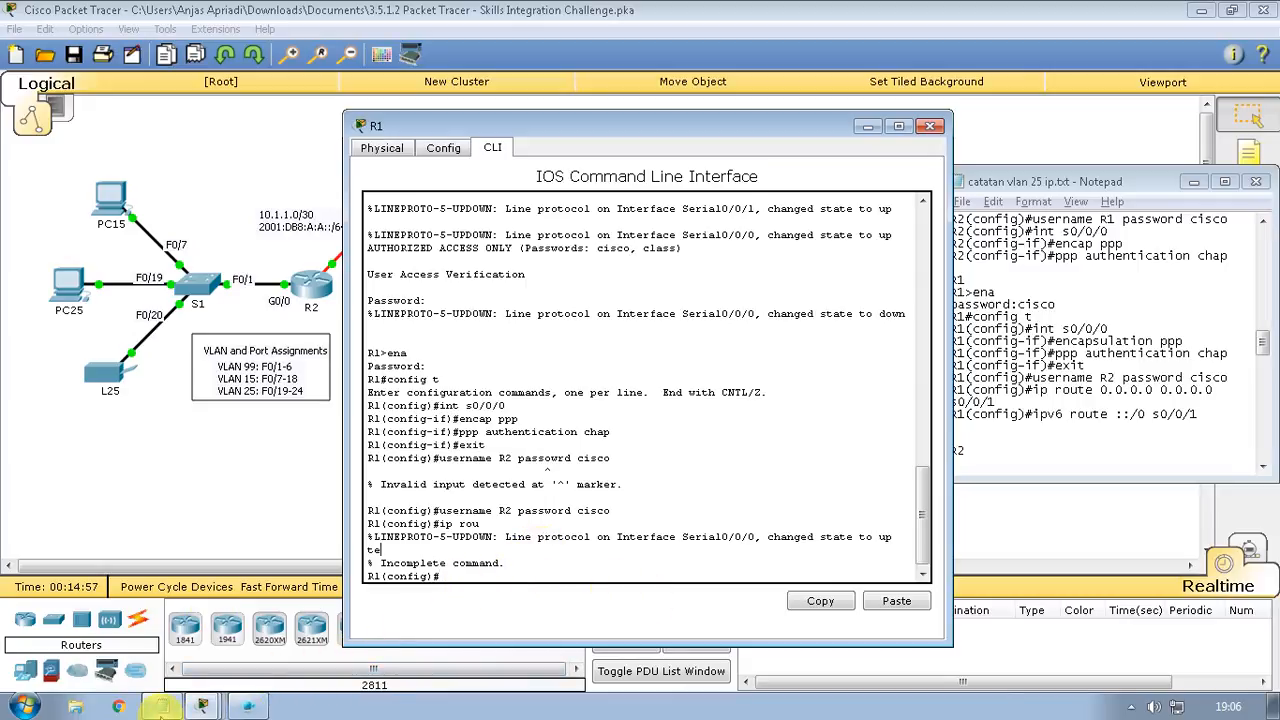
pyautogui.click(160, 707)
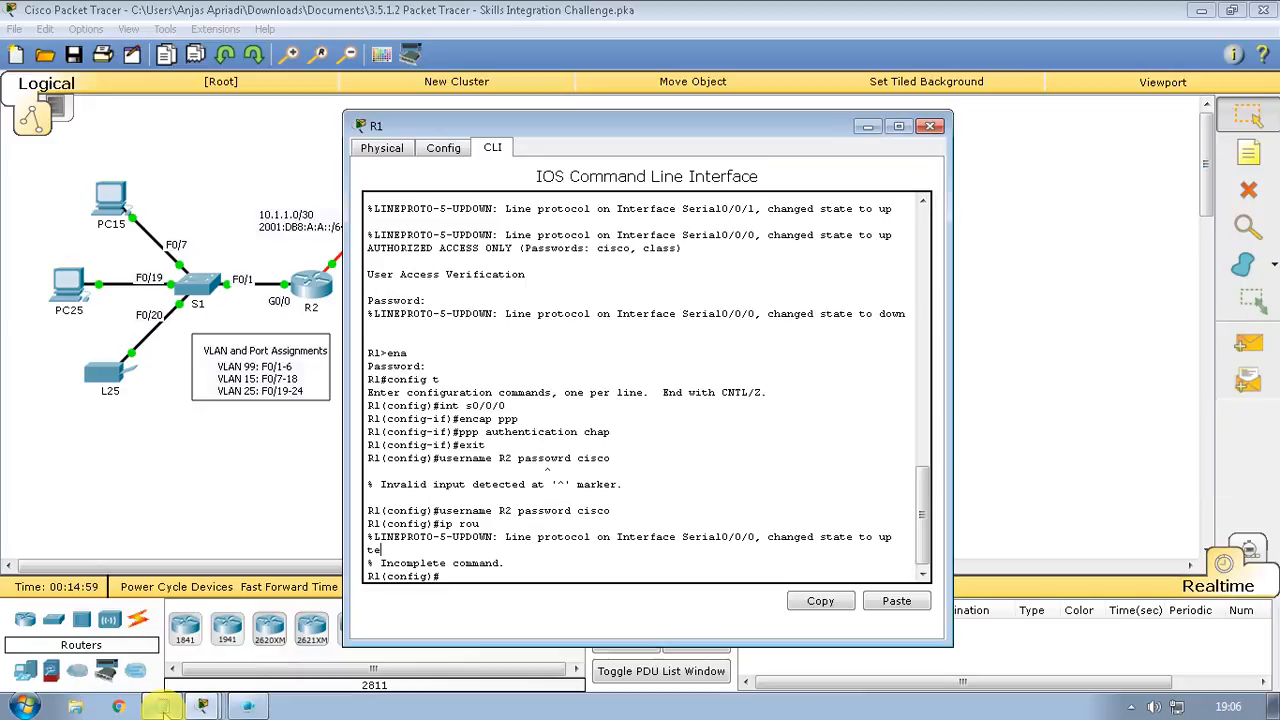
pyautogui.click(160, 707)
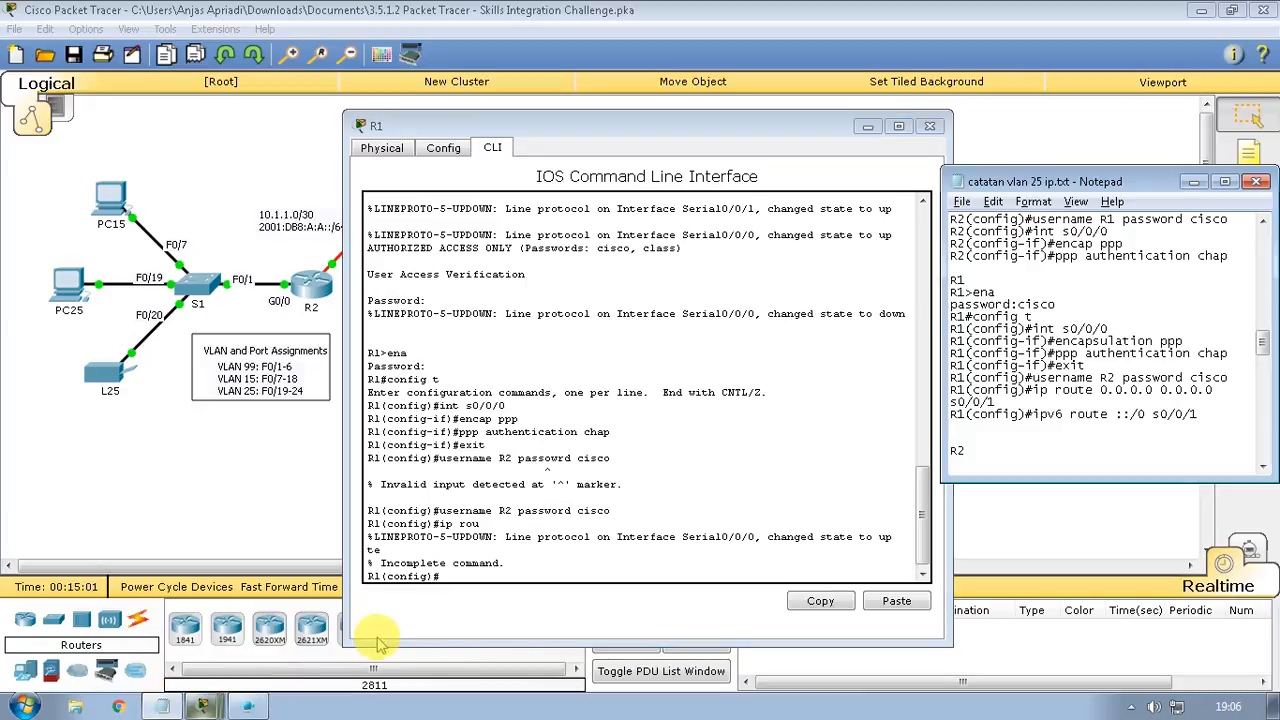
pyautogui.click(650, 573)
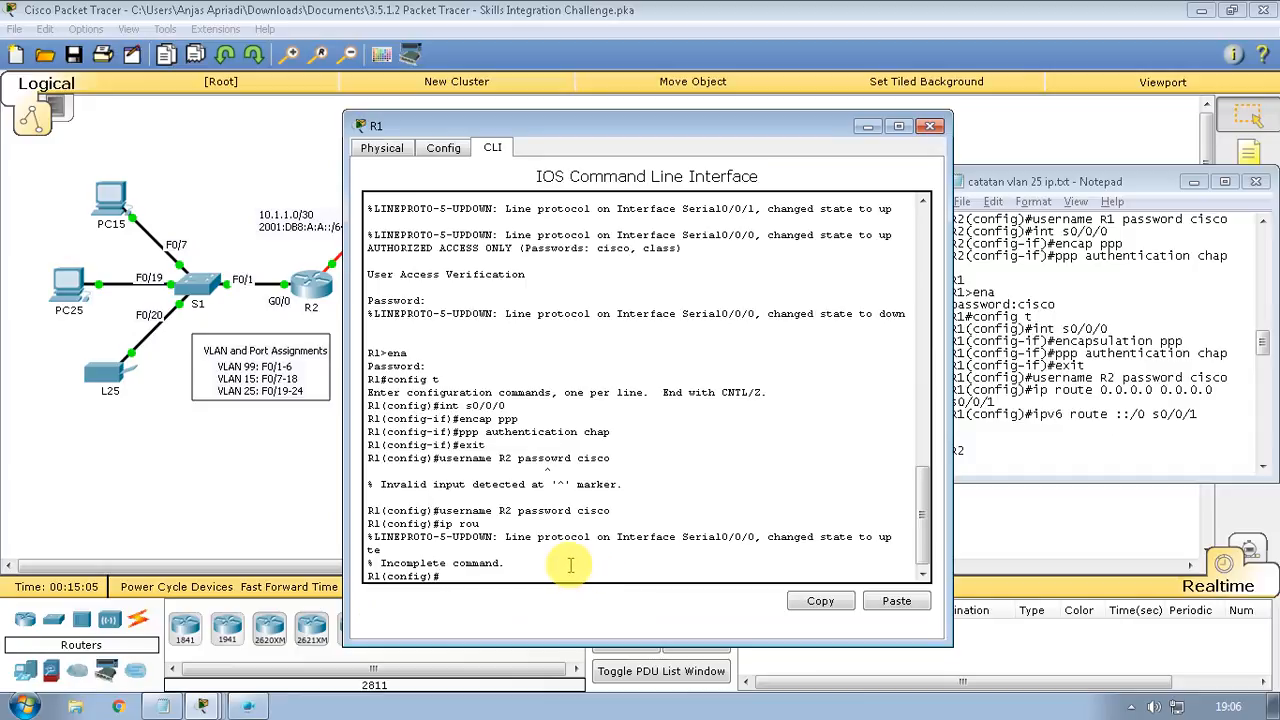
pyautogui.write('ip route')
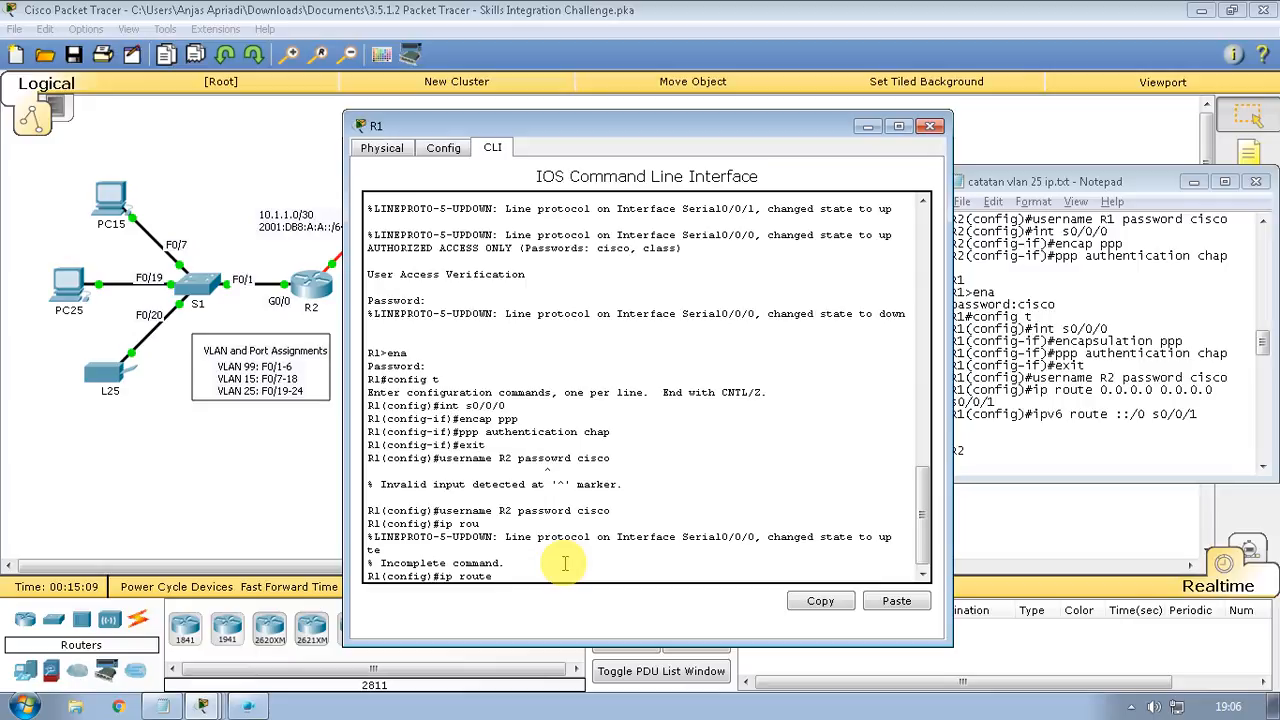
pyautogui.write(' 0.0.0.0 0.0.0.0')
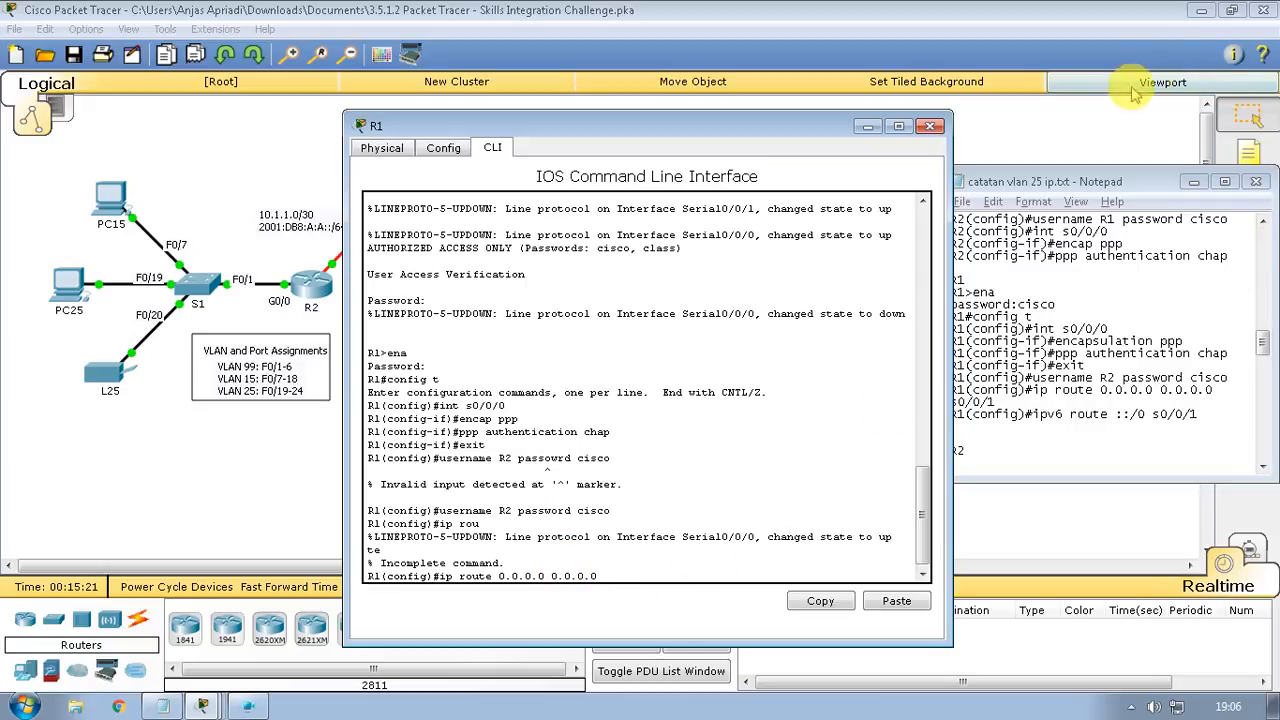
pyautogui.click(1125, 185)
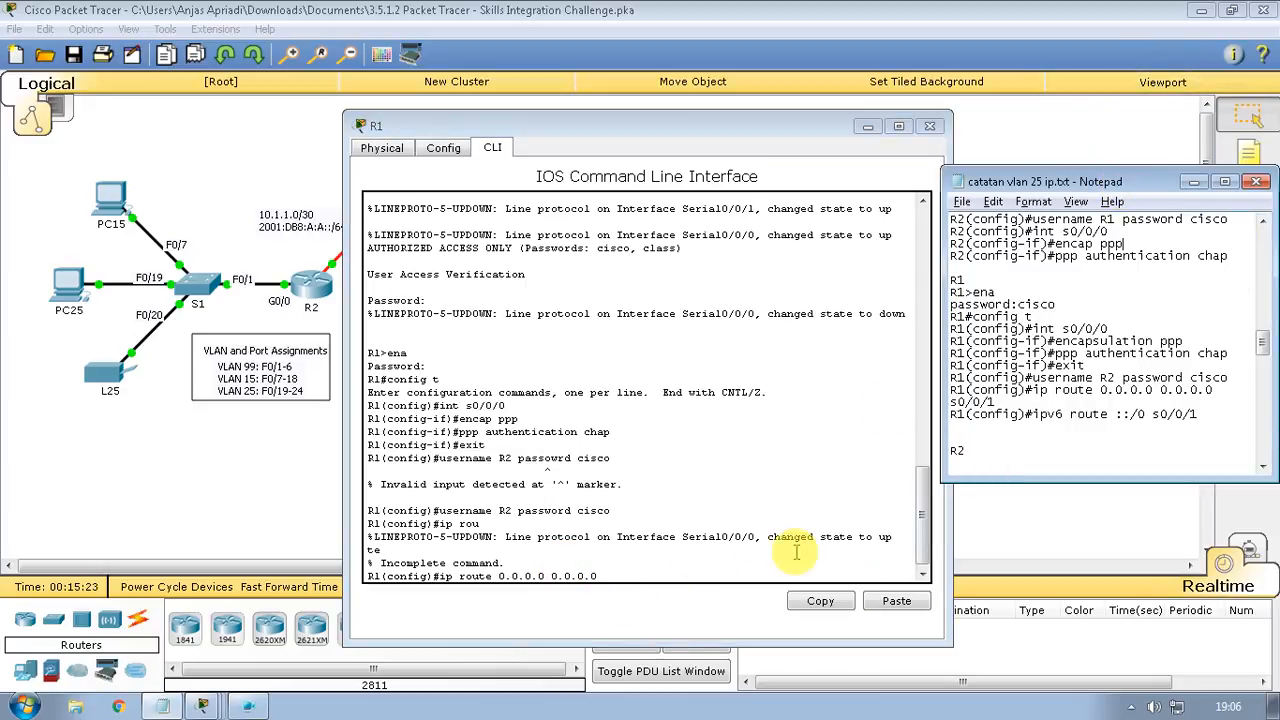
pyautogui.click(737, 554)
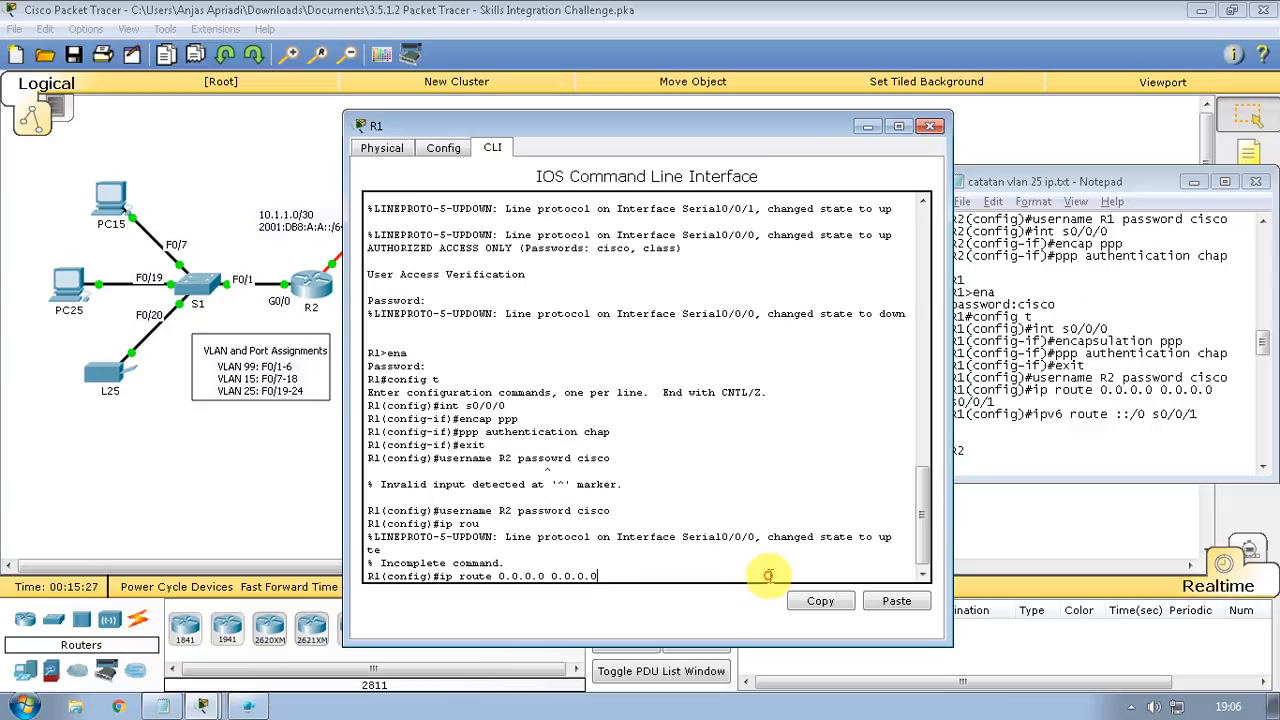
pyautogui.write('s0/0/0')
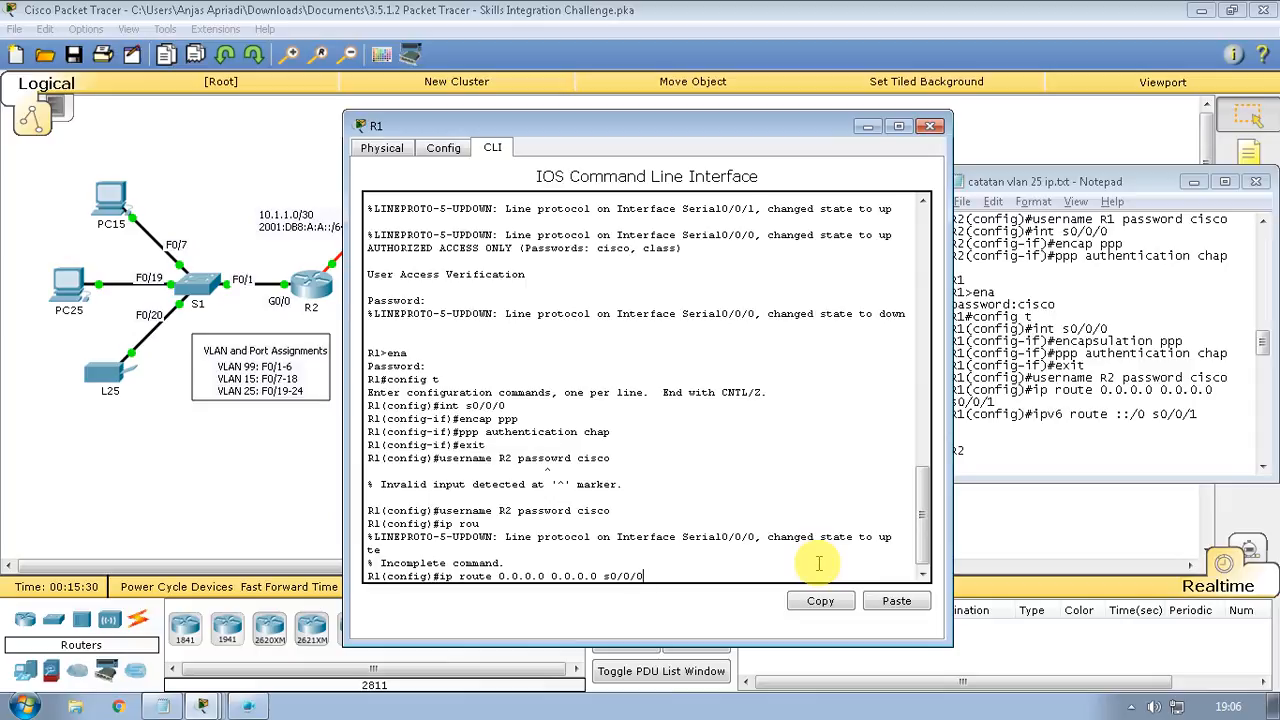
pyautogui.press('BackSpace')
pyautogui.write('1')
pyautogui.press('Return')
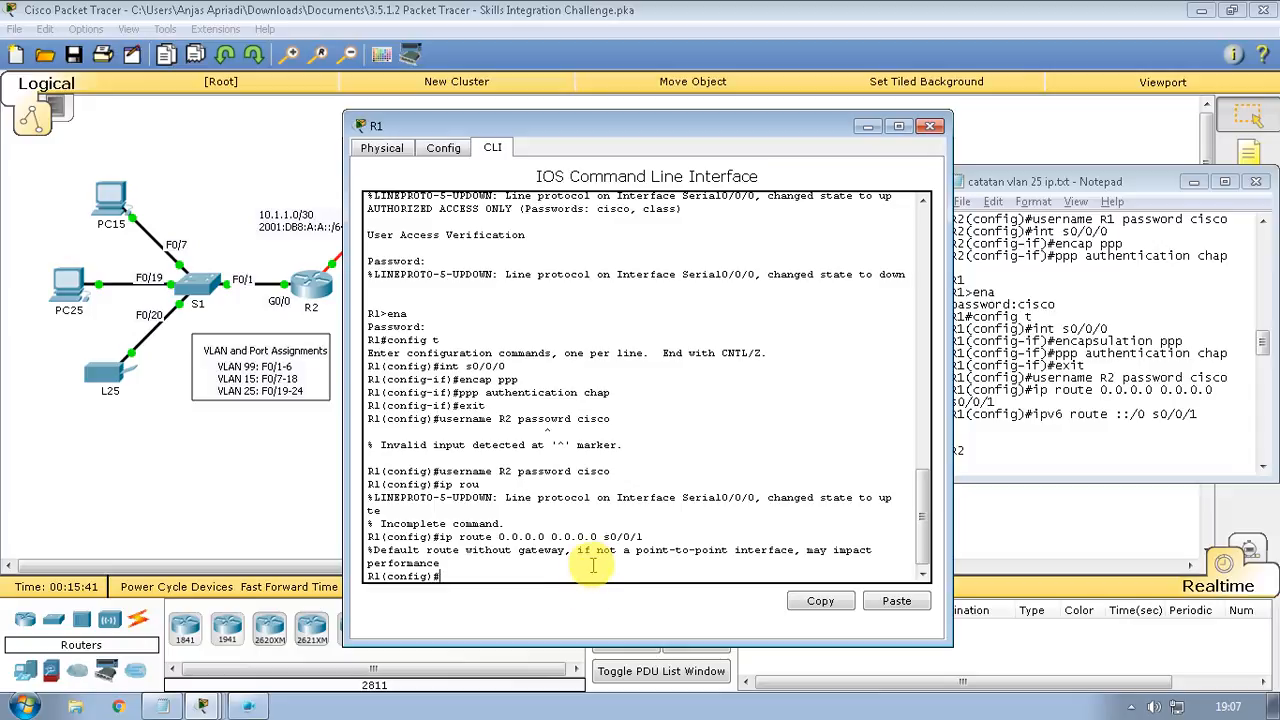
# Enter 'ipv6 route ::/0 s0/0/1' on R1, then paste R2's configuration steps into the notes
pyautogui.click(979, 451)
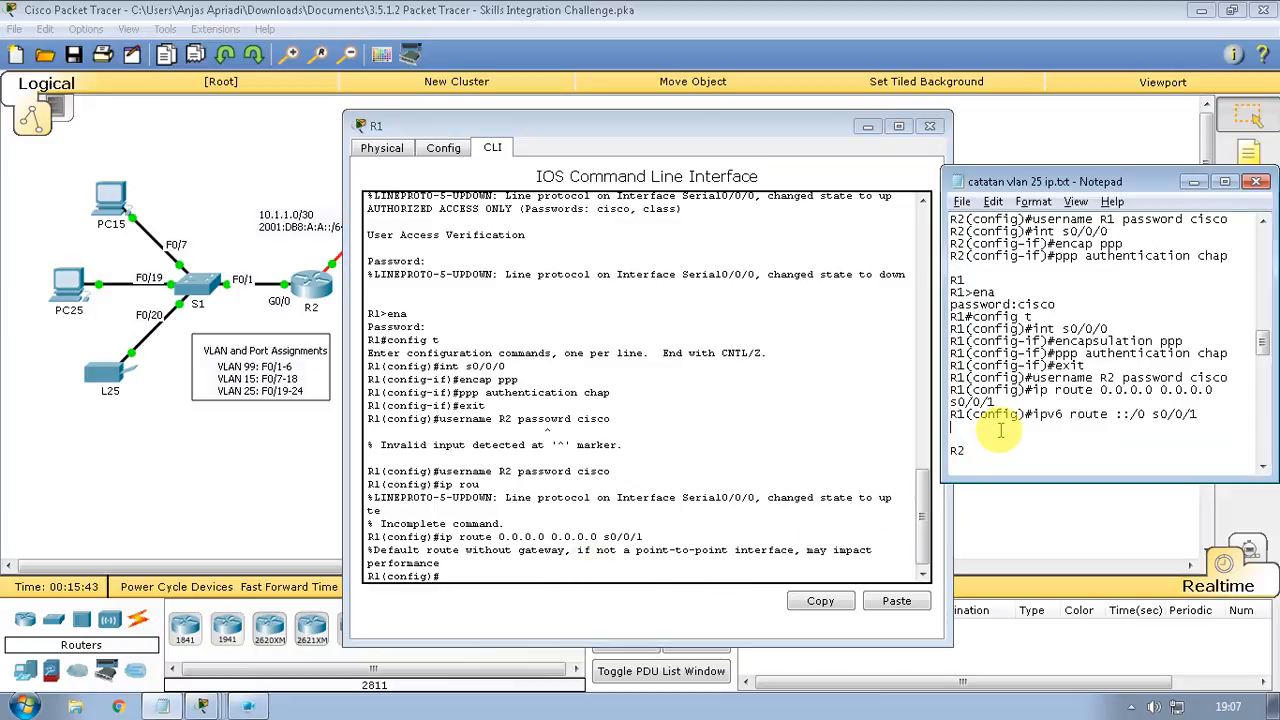
pyautogui.click(640, 573)
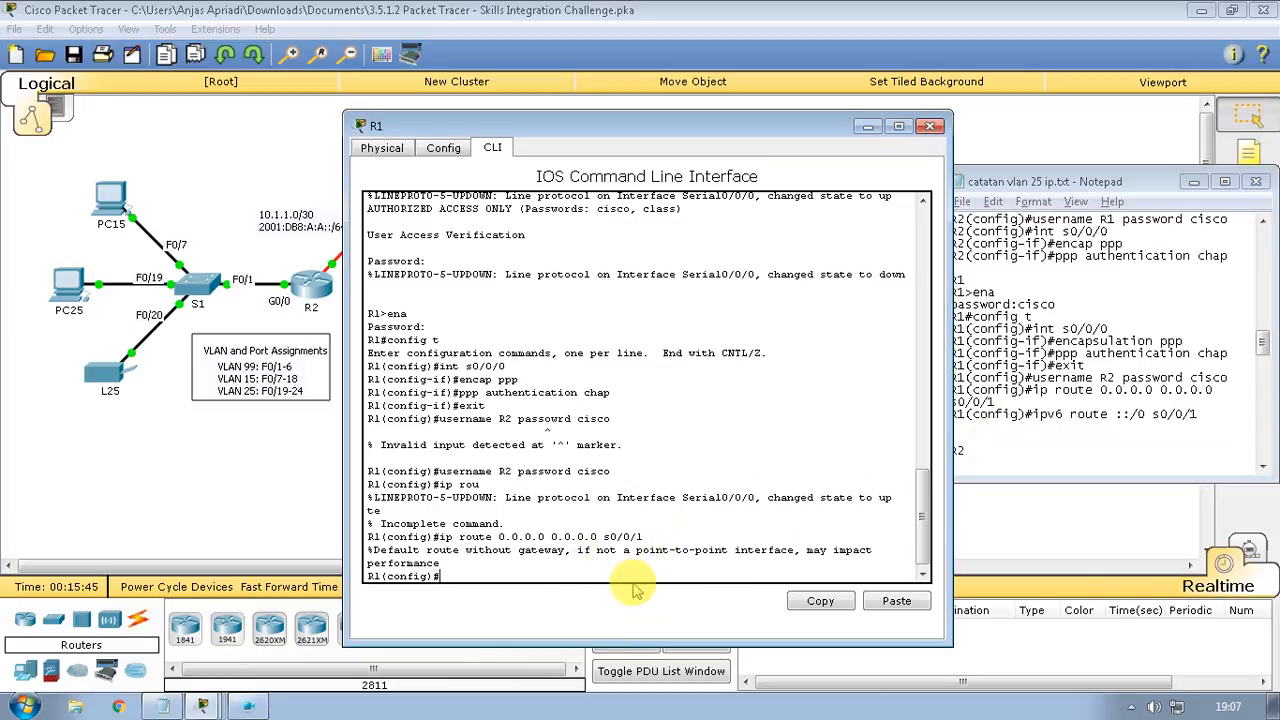
pyautogui.write('ip')
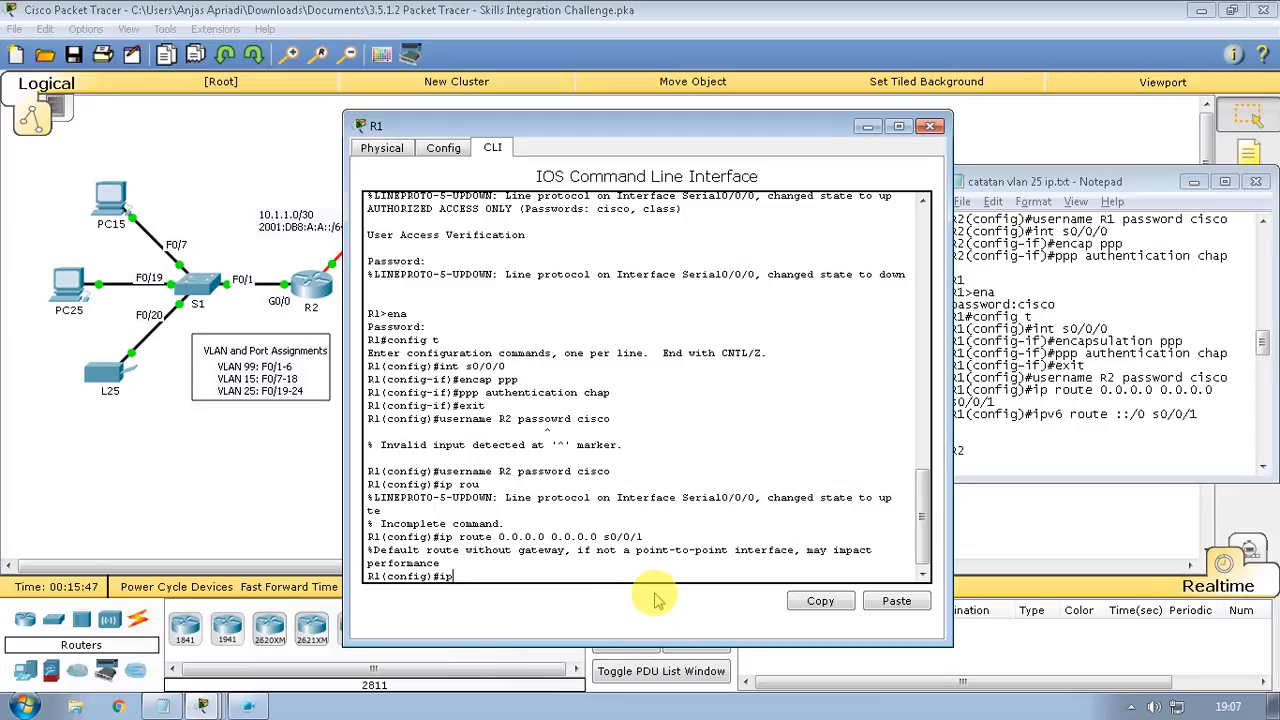
pyautogui.write('v6 route')
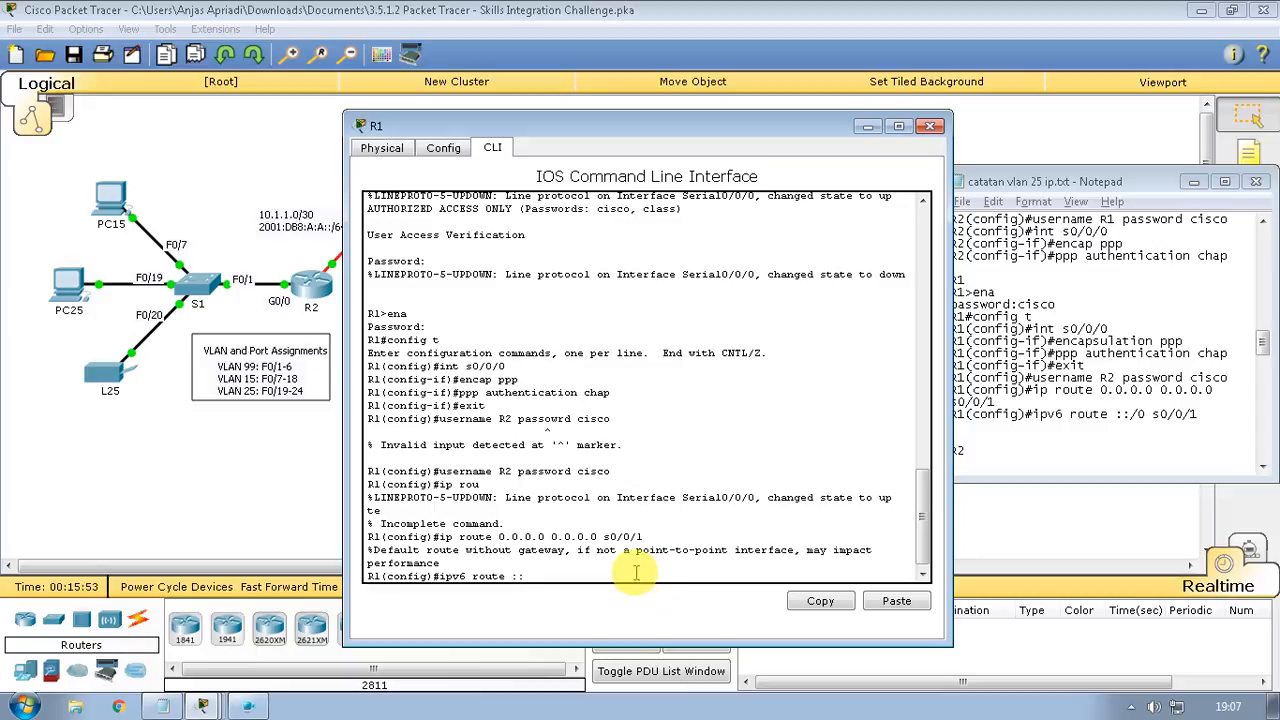
pyautogui.write(' ::/0 s0/0/1')
pyautogui.press('Return')
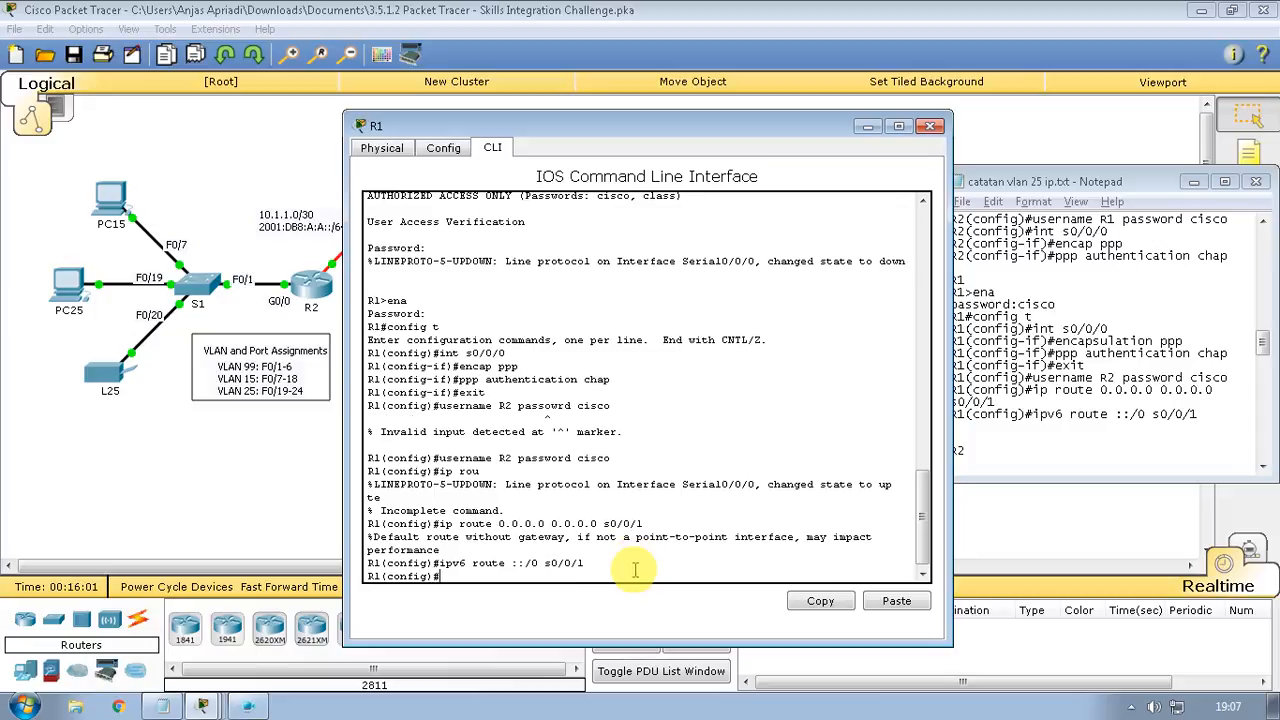
pyautogui.click(1033, 459)
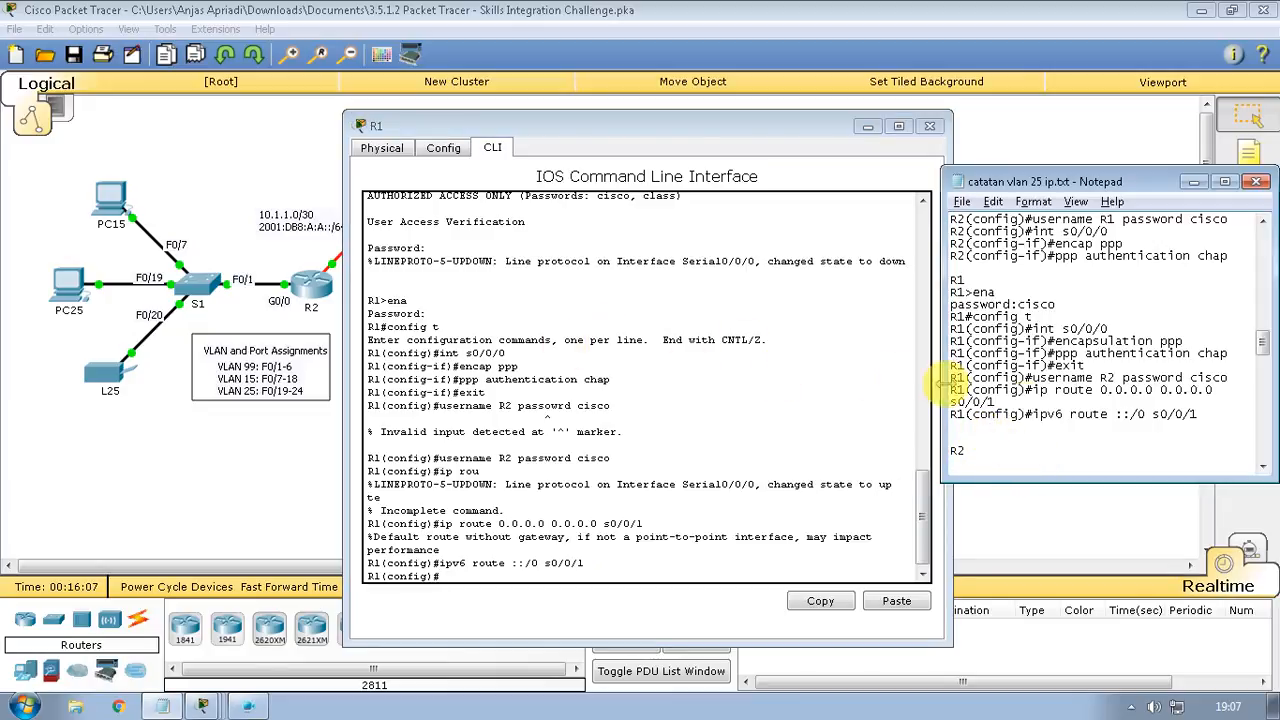
pyautogui.hotkey('ctrl', 'v')
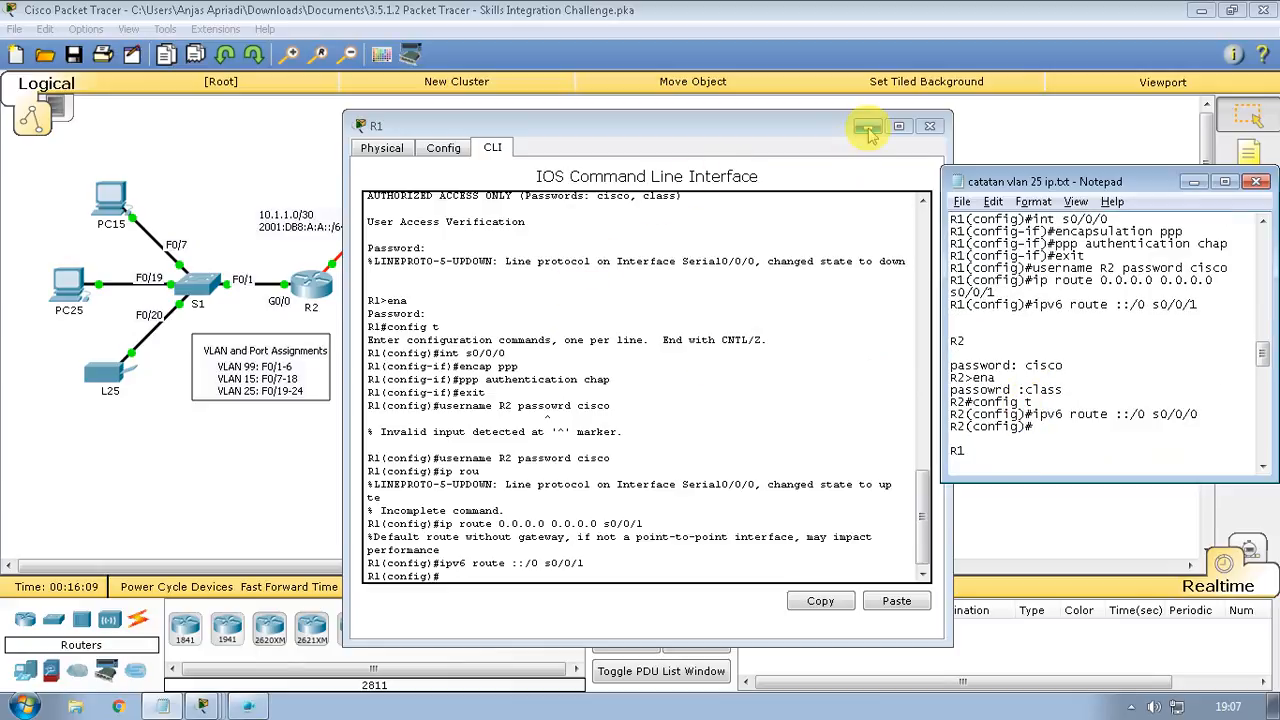
# Switch to R2's console and enter 'ipv6 route ::/0 s0/0/0'
pyautogui.click(866, 128)
pyautogui.click(318, 298)
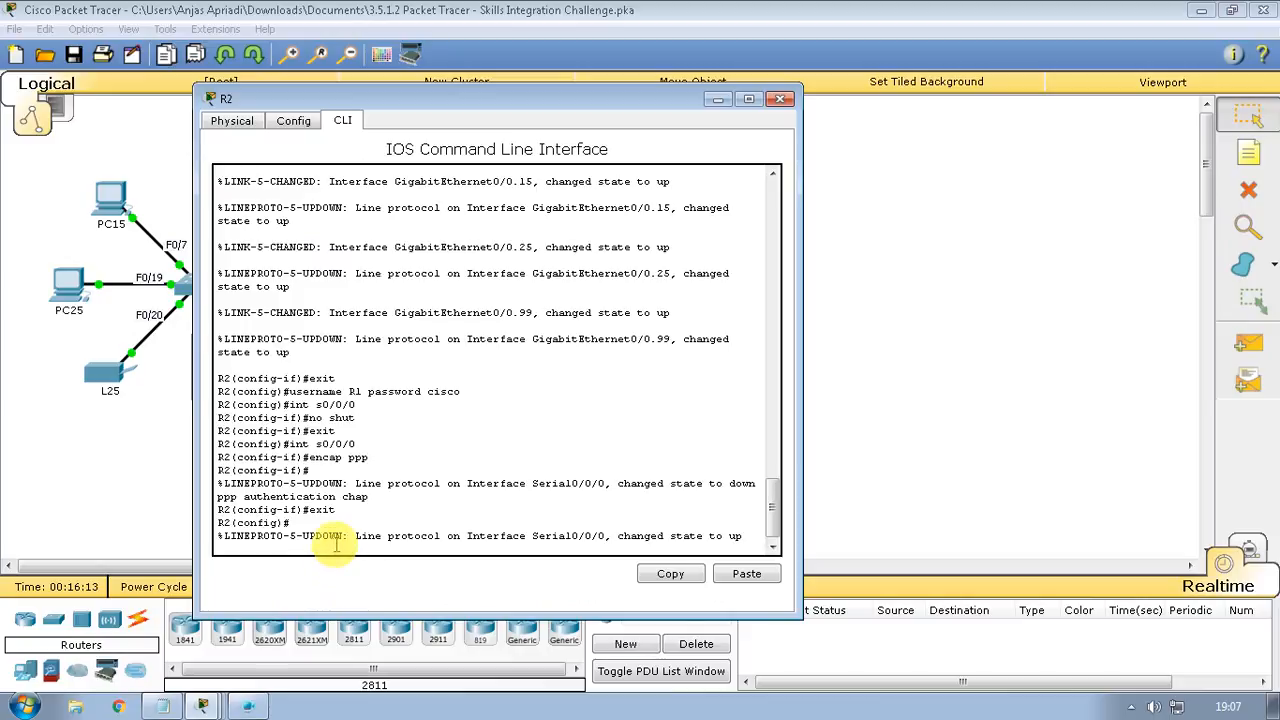
pyautogui.press('Return')
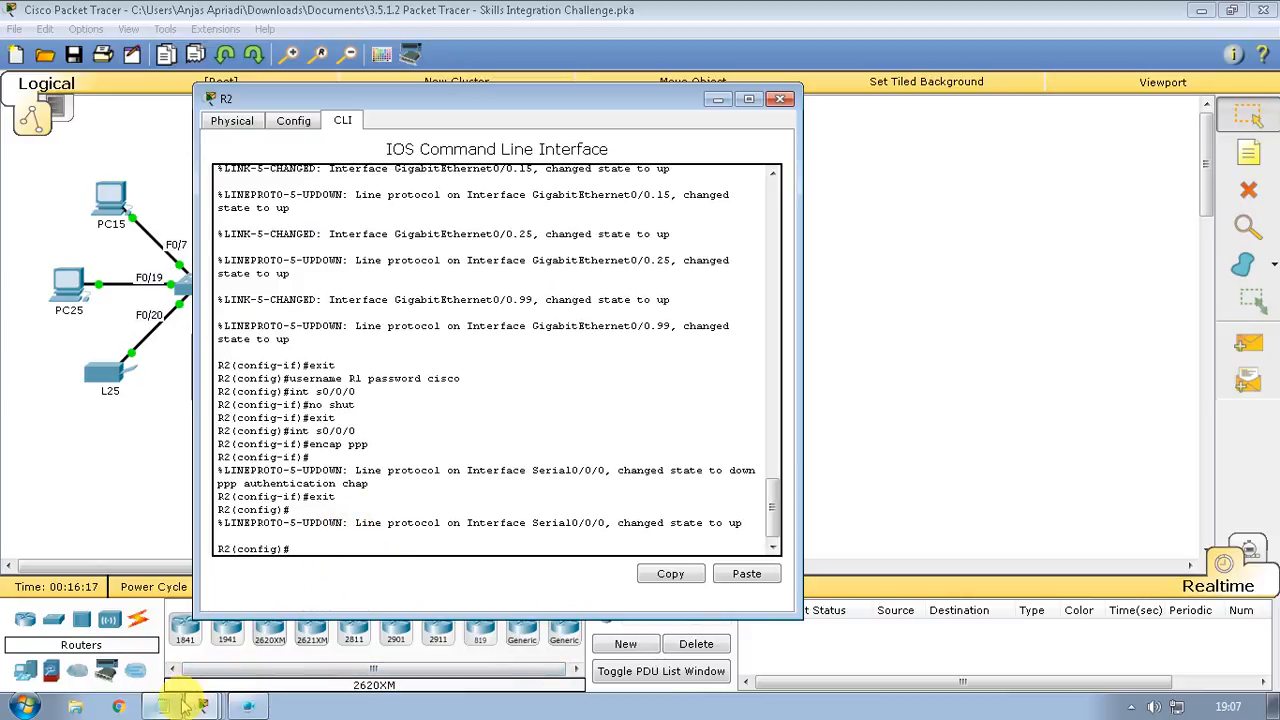
pyautogui.click(178, 705)
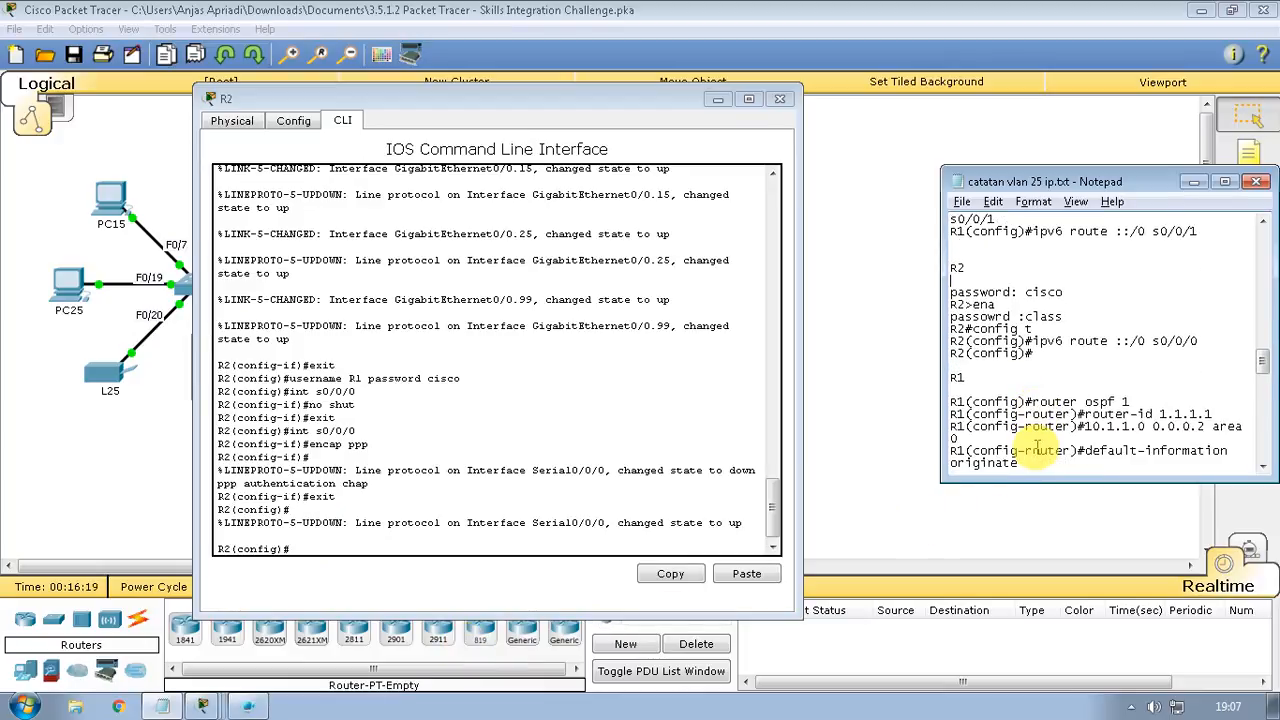
pyautogui.scroll(1, 1037, 447)
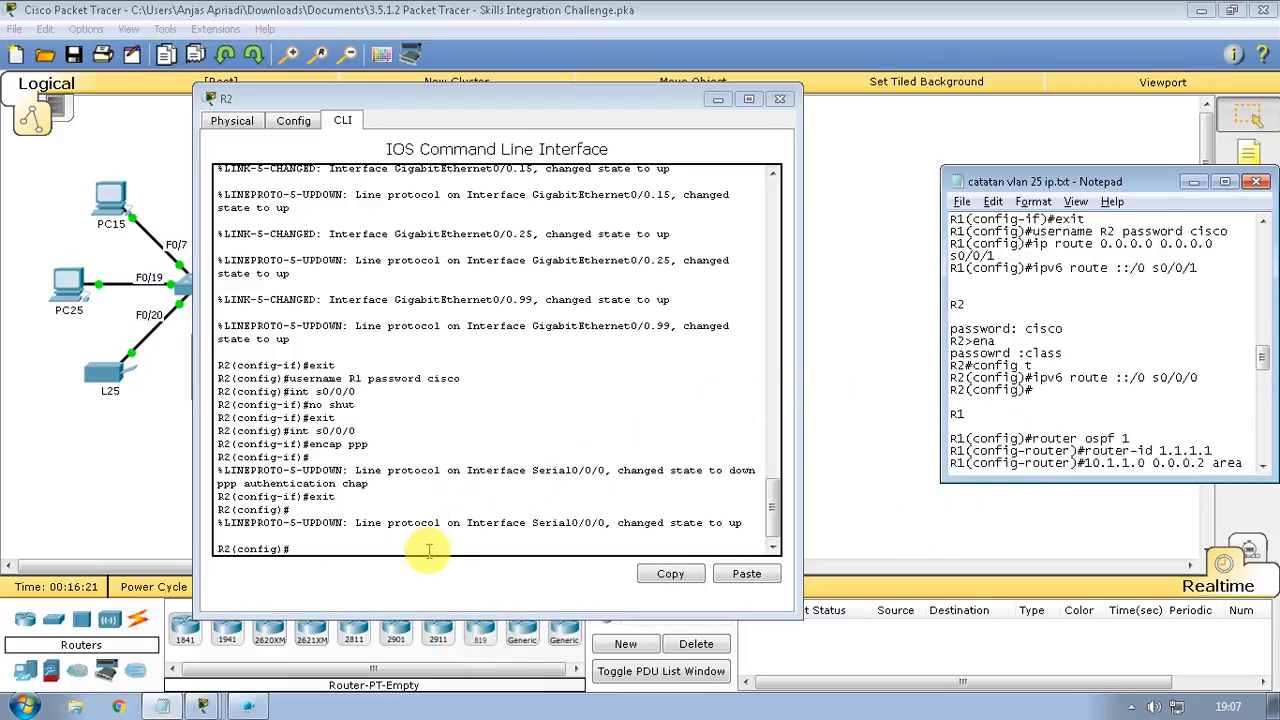
pyautogui.click(428, 549)
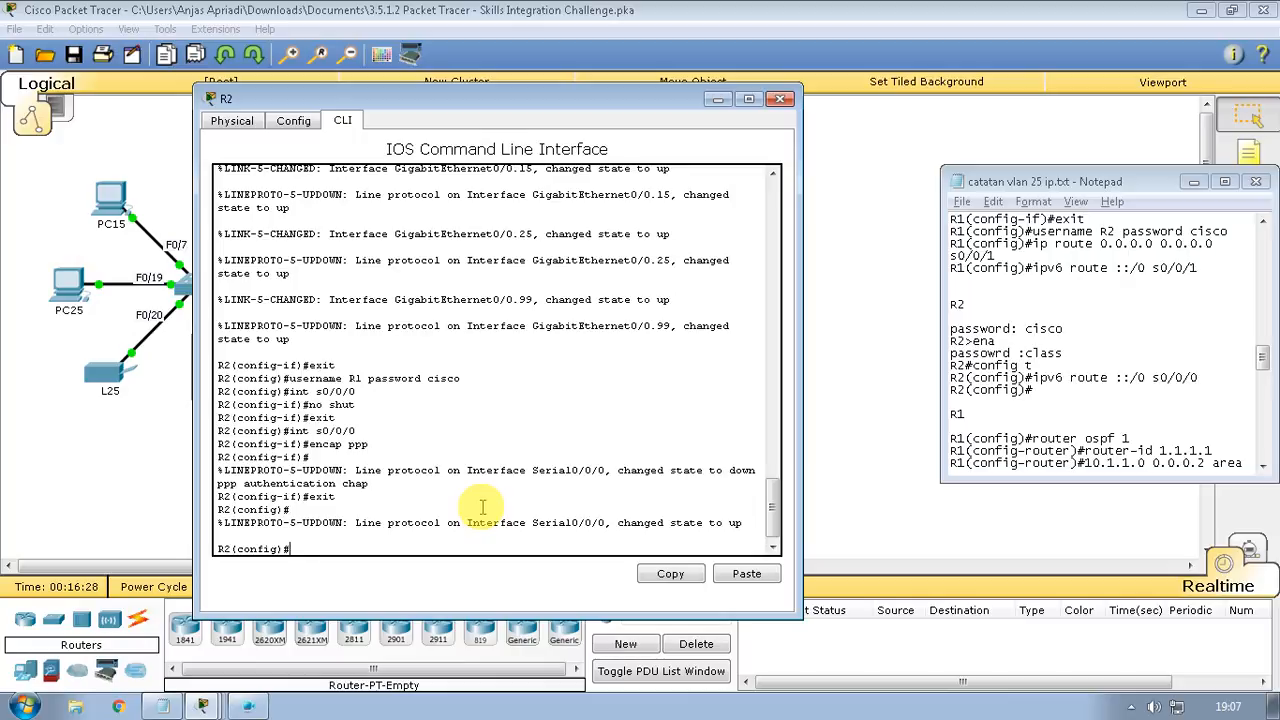
pyautogui.write('pv6 route ::/0')
pyautogui.write('s0/0/0')
pyautogui.press('Return')
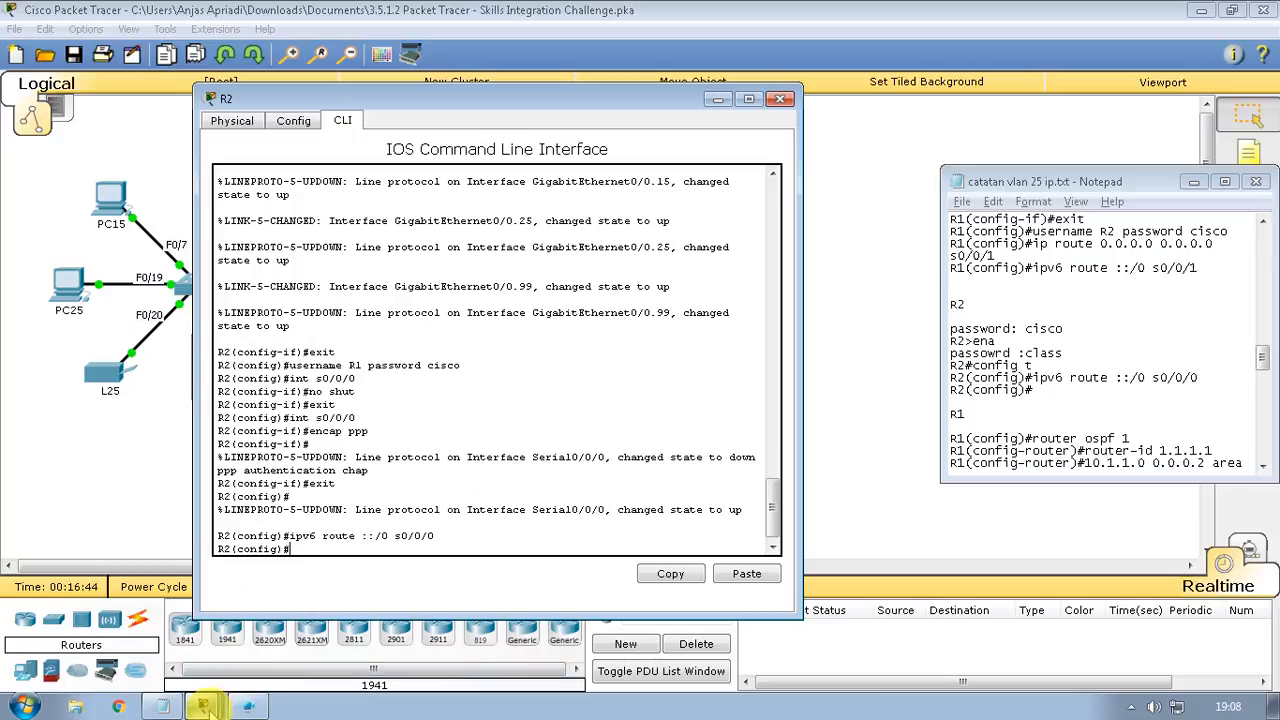
# On R1, enter 'router ospf 1' and set router-id 1.1.1.1, fixing a typo
pyautogui.click(175, 677)
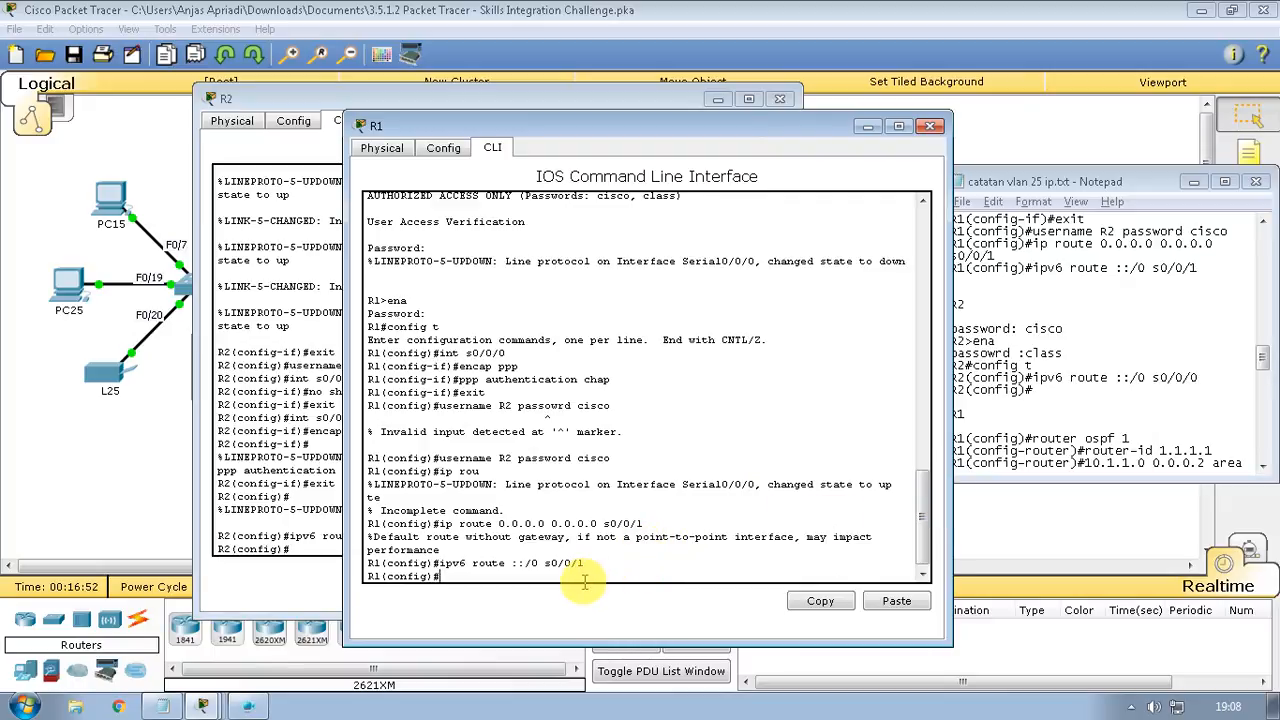
pyautogui.write('router ospf 1')
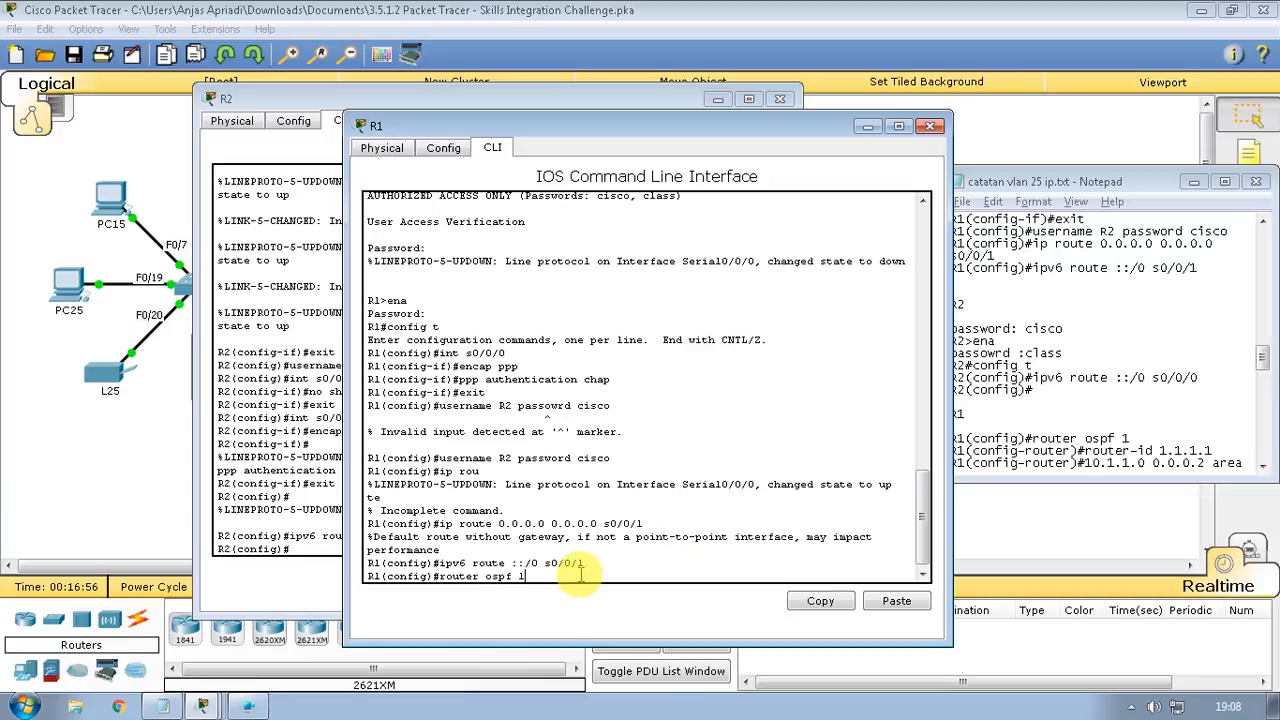
pyautogui.press('Return')
pyautogui.write('router)#rou')
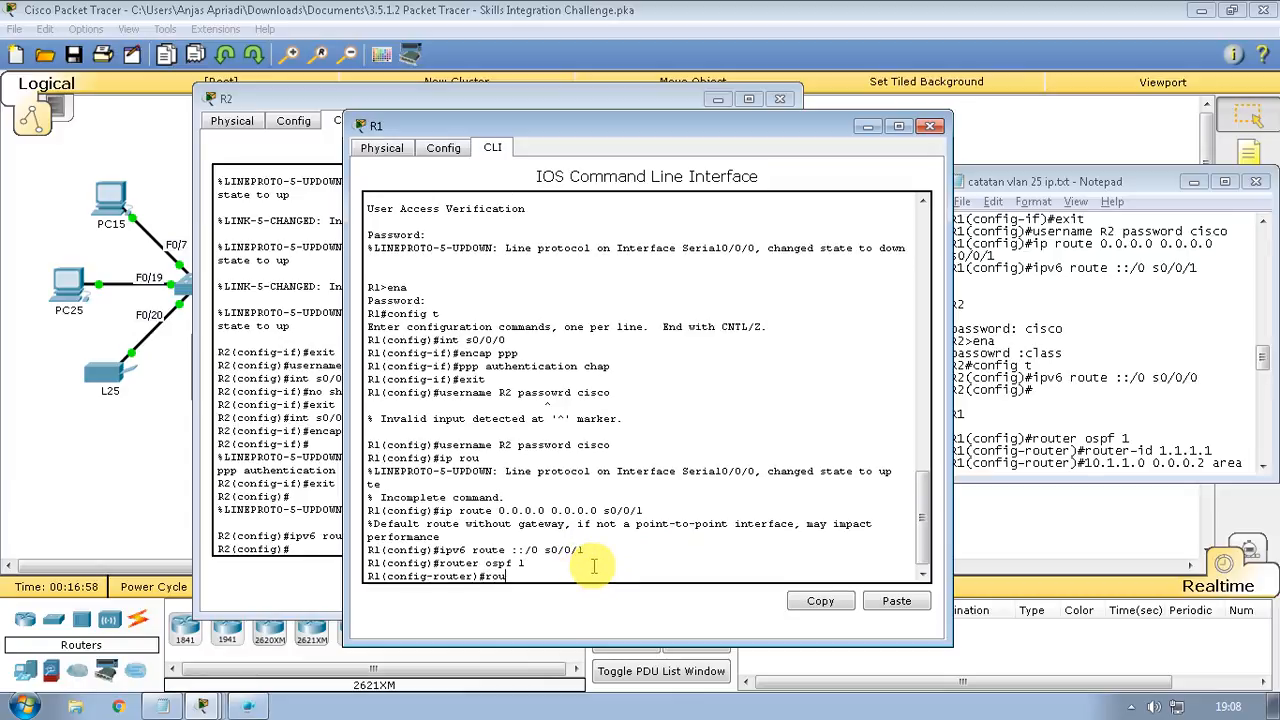
pyautogui.write('ter-id  1.1.1.1')
pyautogui.press('Return')
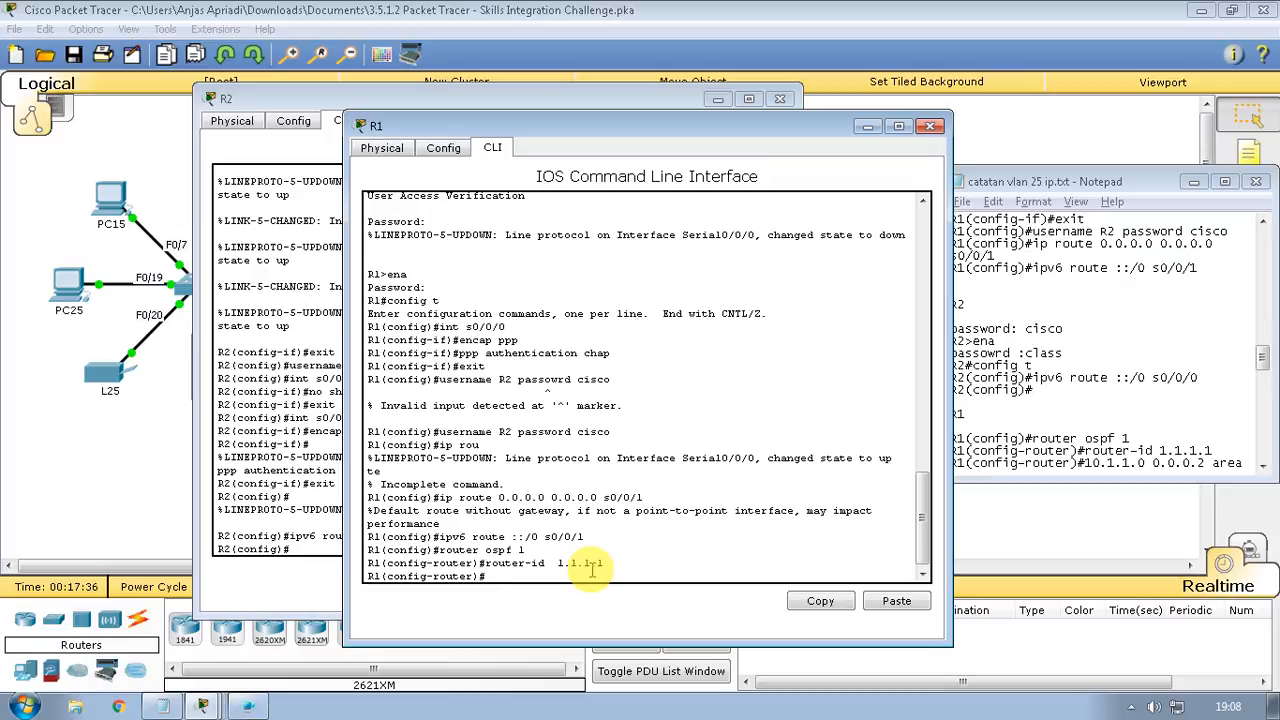
# Type the OSPF network line for 10.1.1.0 with wildcard 0.0.0.02 in area 0
pyautogui.write('10.')
pyautogui.press('BackSpace')
pyautogui.press('BackSpace')
pyautogui.write('1.')
pyautogui.write('1.0')
pyautogui.write(' 0.0.0')
pyautogui.write('.0')
pyautogui.write('2 area')
pyautogui.write(' 0')
# Submit the 10.1.1.0 area 0 network line, then retry it prefixed with 'net'
pyautogui.press('Return')
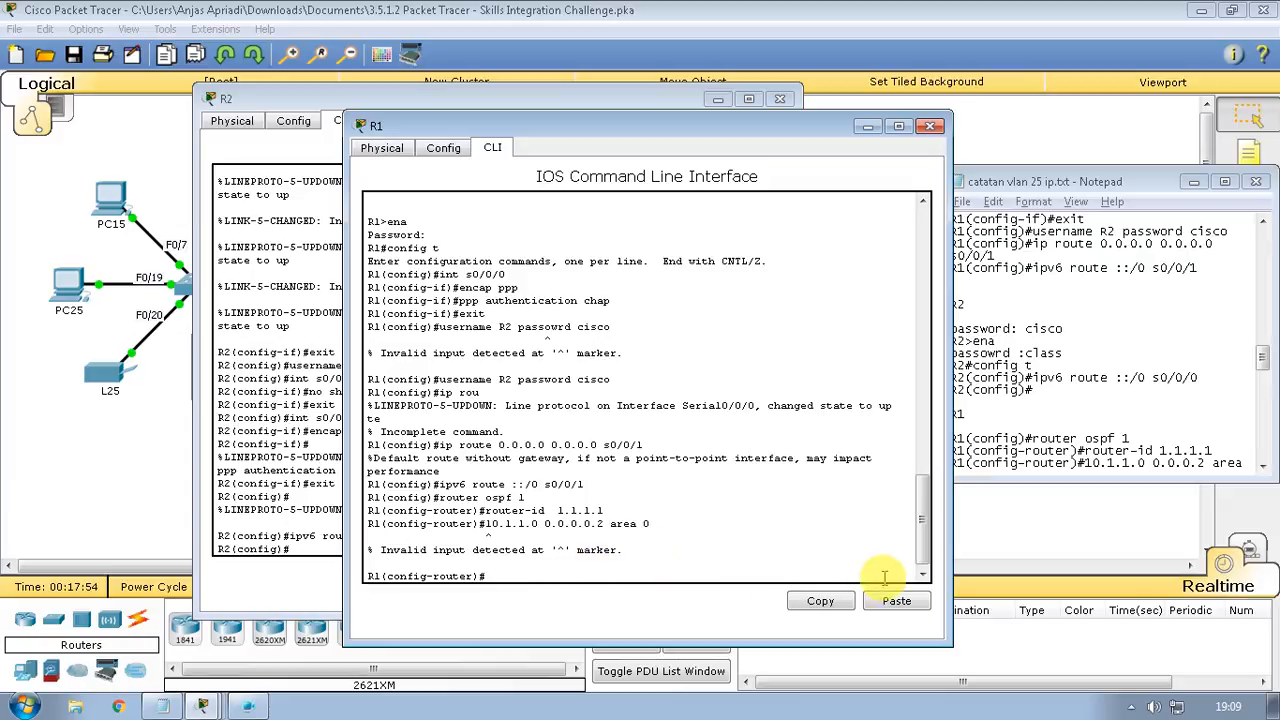
pyautogui.click(1110, 460)
pyautogui.scroll(-1, 1110, 460)
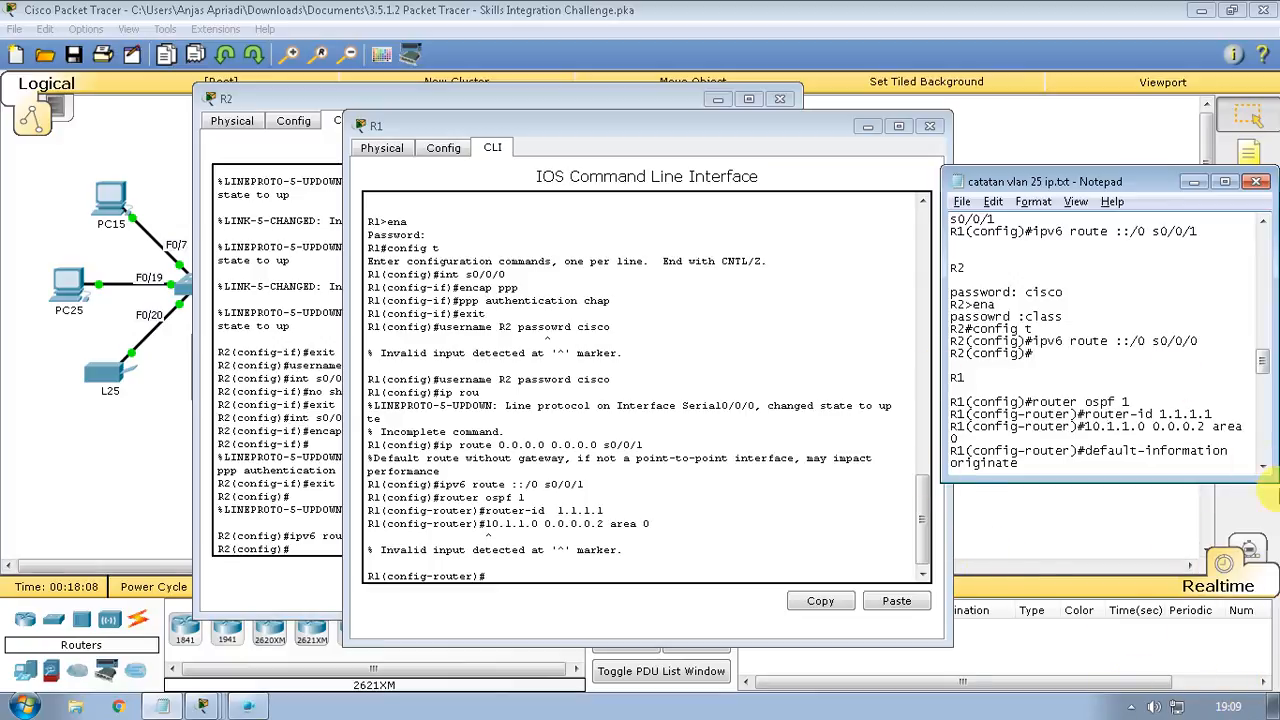
pyautogui.click(562, 568)
pyautogui.press('Up')
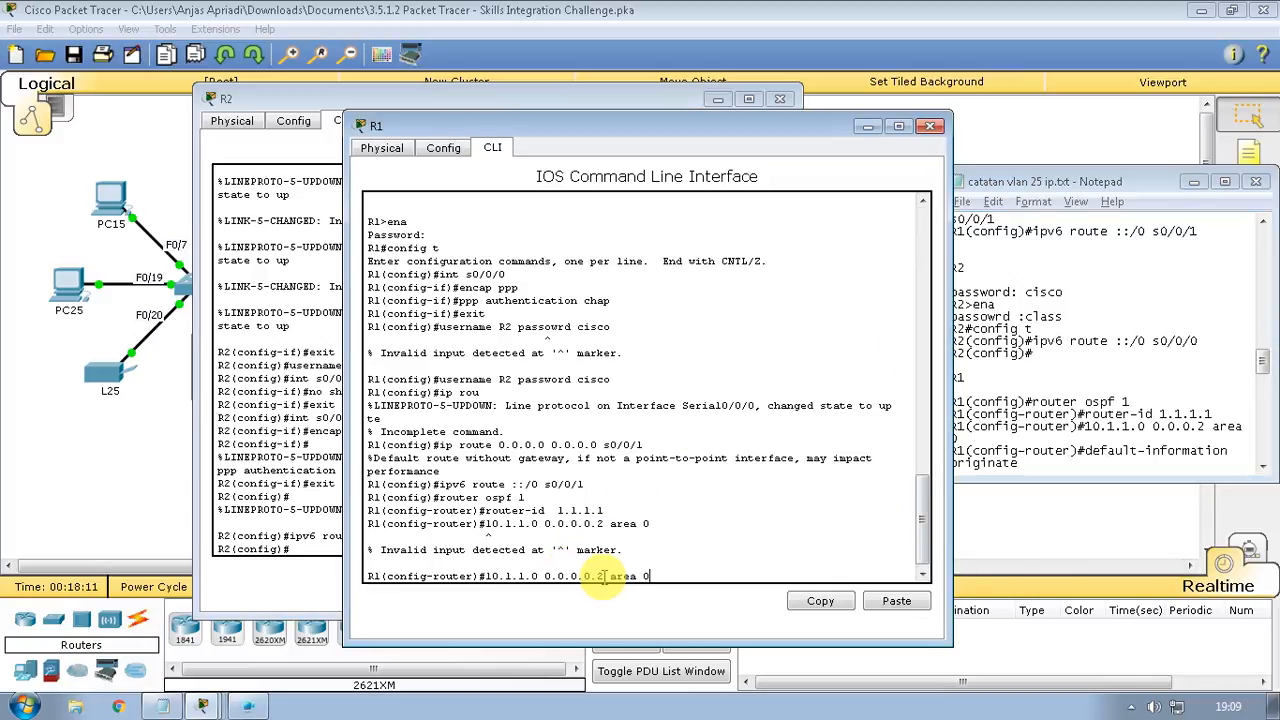
pyautogui.press('Left')
pyautogui.press('Left')
pyautogui.press('Left')
pyautogui.press('Left')
pyautogui.press('Left')
pyautogui.press('Left')
pyautogui.press('Left')
pyautogui.press('Left')
pyautogui.press('Left')
pyautogui.press('Left')
pyautogui.press('Left')
pyautogui.press('Left')
pyautogui.press('Left')
pyautogui.press('Left')
pyautogui.press('Left')
pyautogui.press('Left')
pyautogui.write('net')
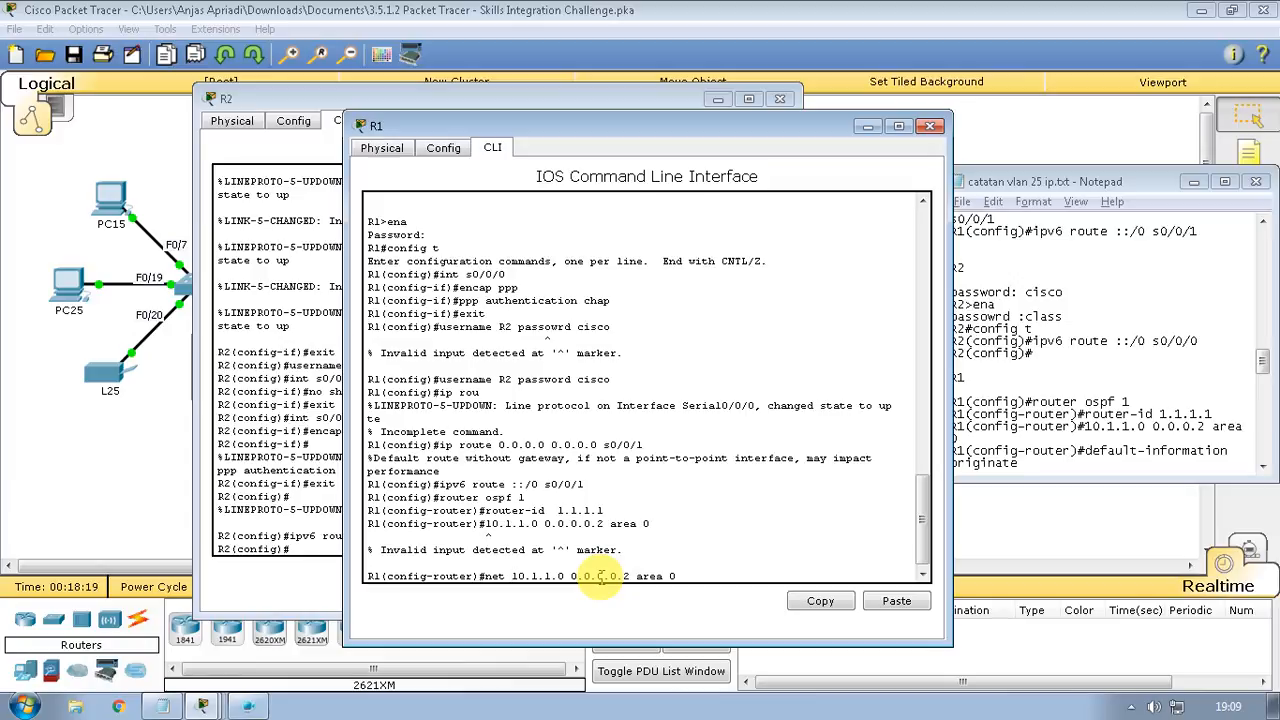
pyautogui.press('Return')
# Retry the recalled 10.1.1.0 line with 'ip add' in place of 'net'
pyautogui.write('ip add')
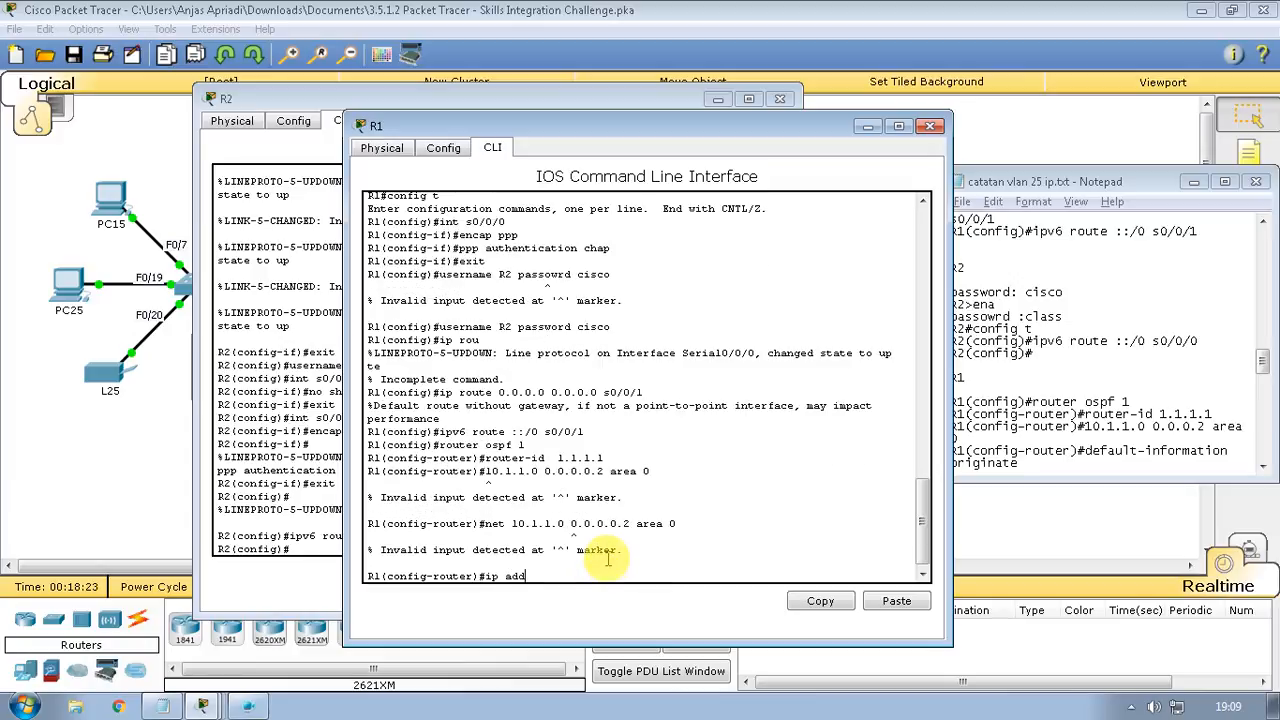
pyautogui.press('Up')
pyautogui.press('Left')
pyautogui.press('Left')
pyautogui.press('Left')
pyautogui.press('Left')
pyautogui.press('Left')
pyautogui.press('Left')
pyautogui.press('Left')
pyautogui.press('Left')
pyautogui.press('Left')
pyautogui.press('Left')
pyautogui.press('Left')
pyautogui.press('Left')
pyautogui.press('Left')
pyautogui.press('Left')
pyautogui.press('Left')
pyautogui.press('Left')
pyautogui.press('Left')
pyautogui.press('Left')
pyautogui.press('Left')
pyautogui.press('Left')
pyautogui.press('BackSpace')
pyautogui.press('BackSpace')
pyautogui.press('BackSpace')
pyautogui.write('ip add')
pyautogui.press('Return')
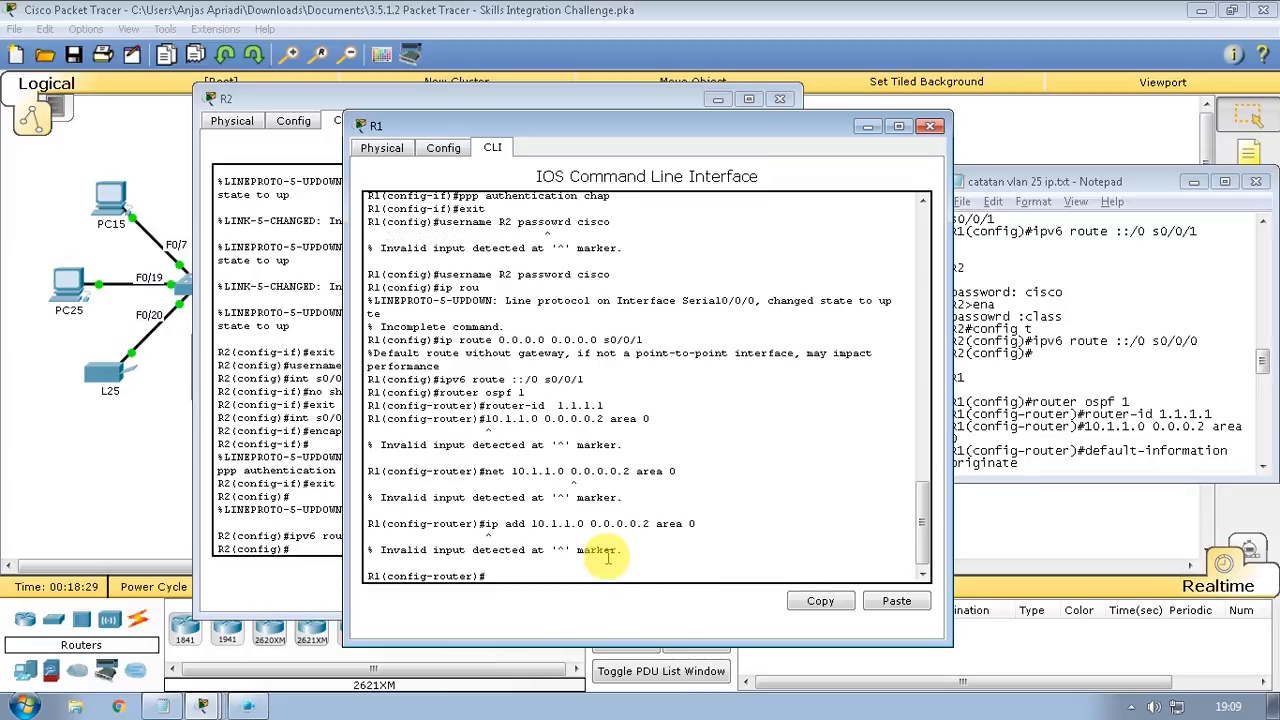
# Trim the wildcard to 0.0.0.2, drop 'ip add', resubmit, then re-prefix the line with 'net'
pyautogui.press('Up')
pyautogui.press('Left')
pyautogui.press('Left')
pyautogui.press('Left')
pyautogui.press('Left')
pyautogui.press('Left')
pyautogui.press('Left')
pyautogui.press('Left')
pyautogui.press('Left')
pyautogui.press('Left')
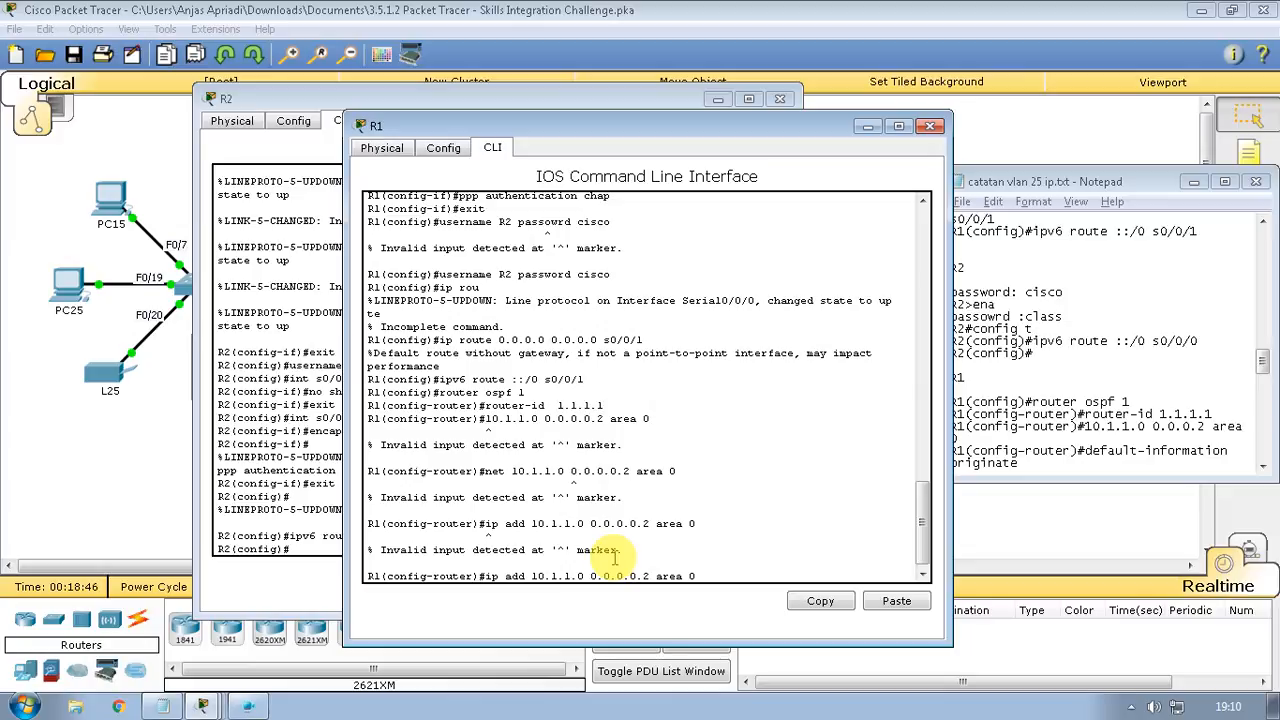
pyautogui.press('BackSpace')
pyautogui.press('BackSpace')
pyautogui.press('Left')
pyautogui.press('Left')
pyautogui.press('Left')
pyautogui.press('Left')
pyautogui.press('Left')
pyautogui.press('Left')
pyautogui.press('BackSpace')
pyautogui.press('BackSpace')
pyautogui.press('BackSpace')
pyautogui.press('BackSpace')
pyautogui.press('BackSpace')
pyautogui.press('BackSpace')
pyautogui.press('BackSpace')
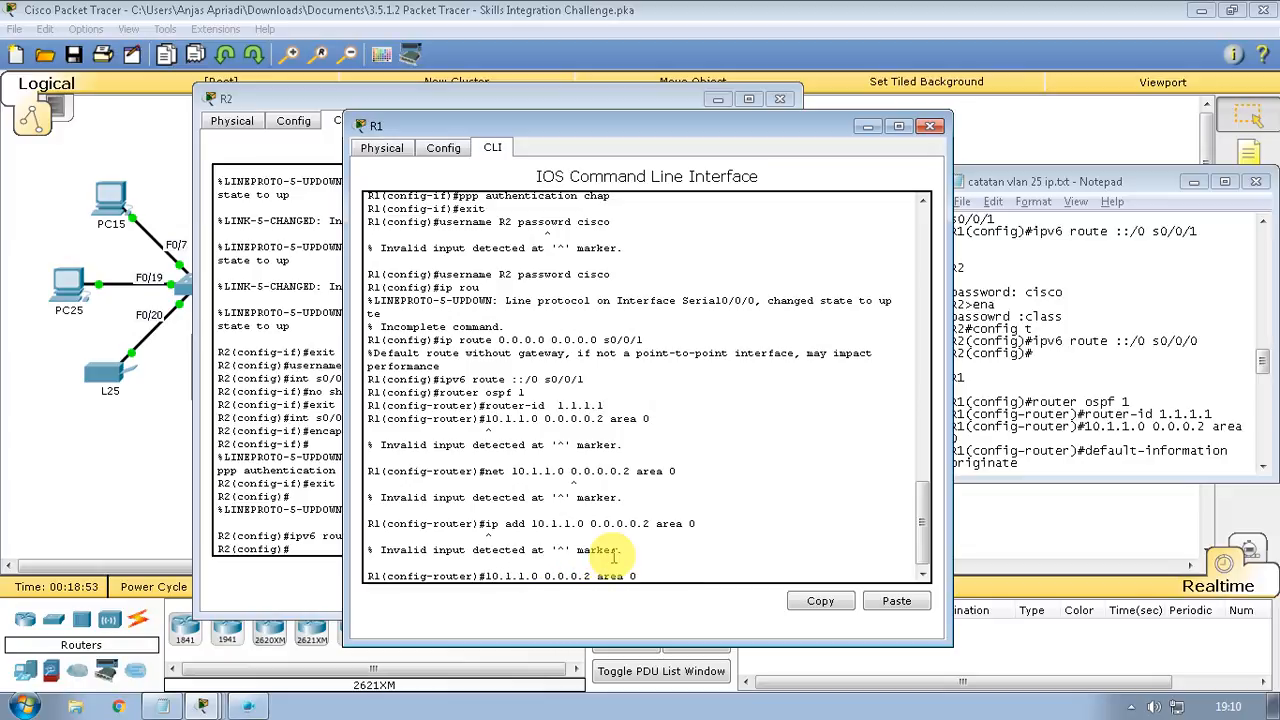
pyautogui.press('Return')
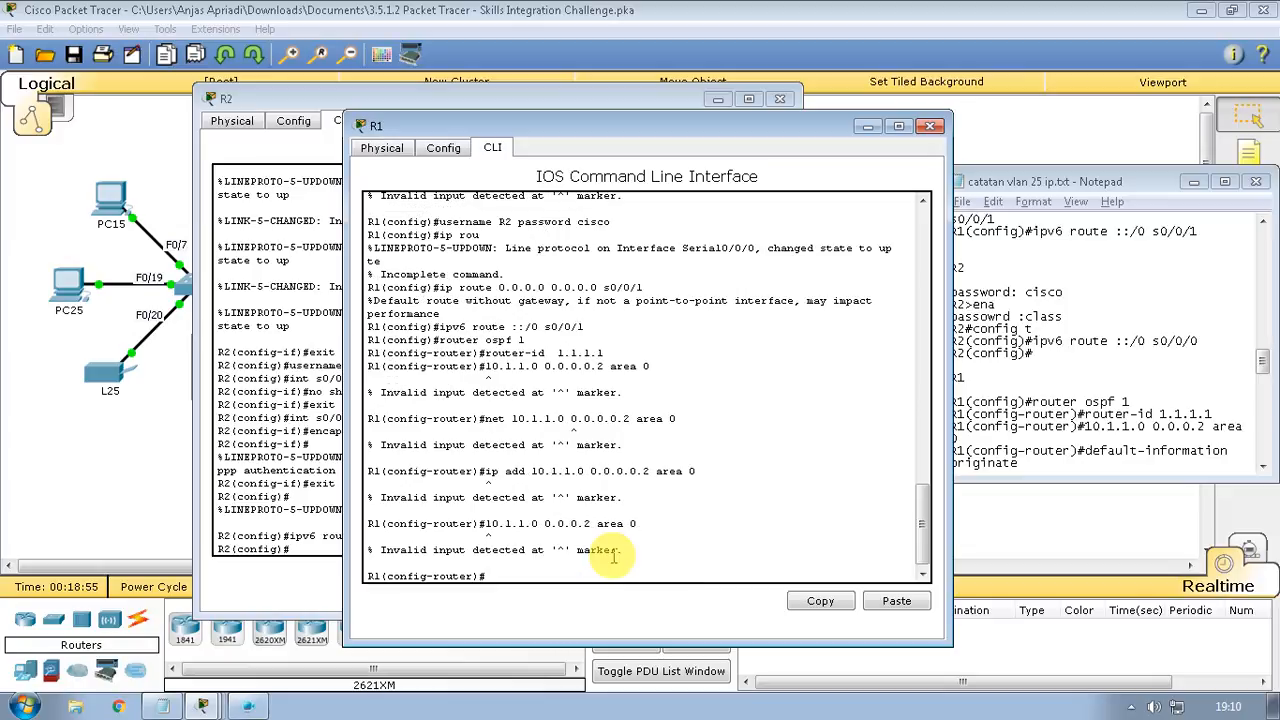
pyautogui.press('Up')
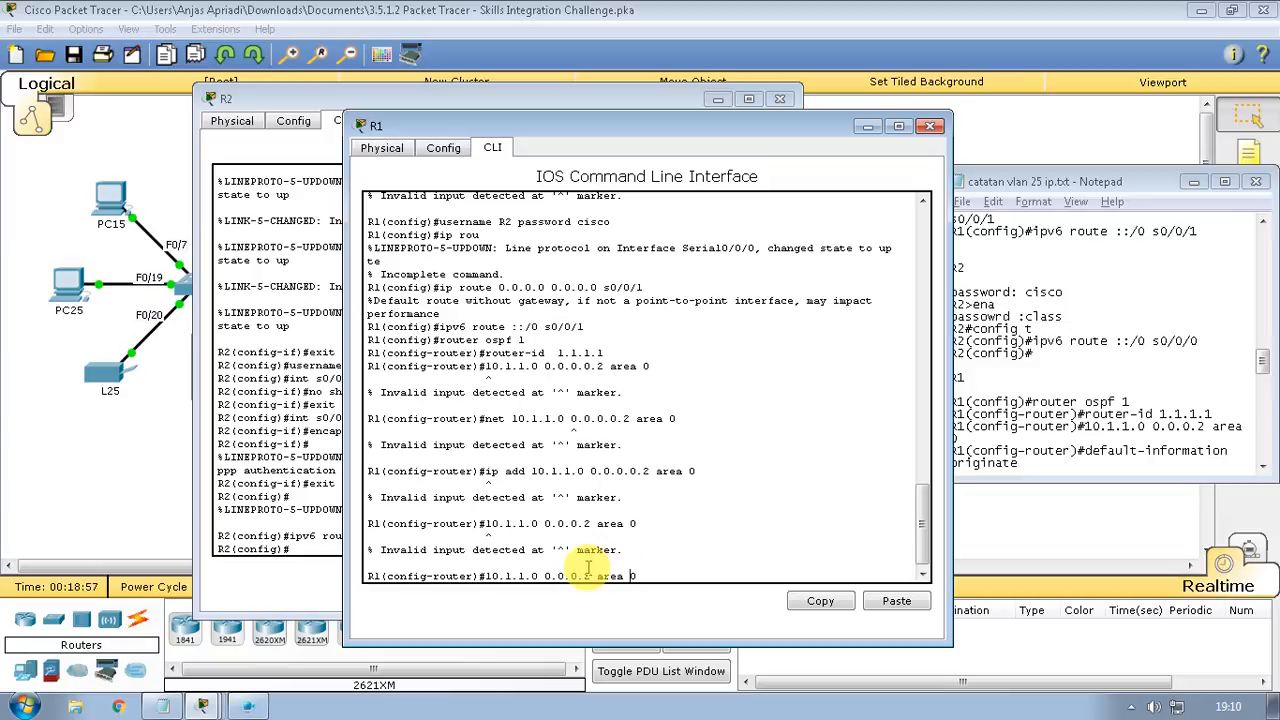
pyautogui.press('Left')
pyautogui.press('Left')
pyautogui.press('Left')
pyautogui.press('Left')
pyautogui.press('Left')
pyautogui.press('Left')
pyautogui.press('Left')
pyautogui.press('Left')
pyautogui.press('Left')
pyautogui.press('Left')
pyautogui.press('Left')
pyautogui.press('Left')
pyautogui.press('Left')
pyautogui.press('Left')
pyautogui.press('Left')
pyautogui.press('Left')
pyautogui.press('Left')
pyautogui.write('net ')
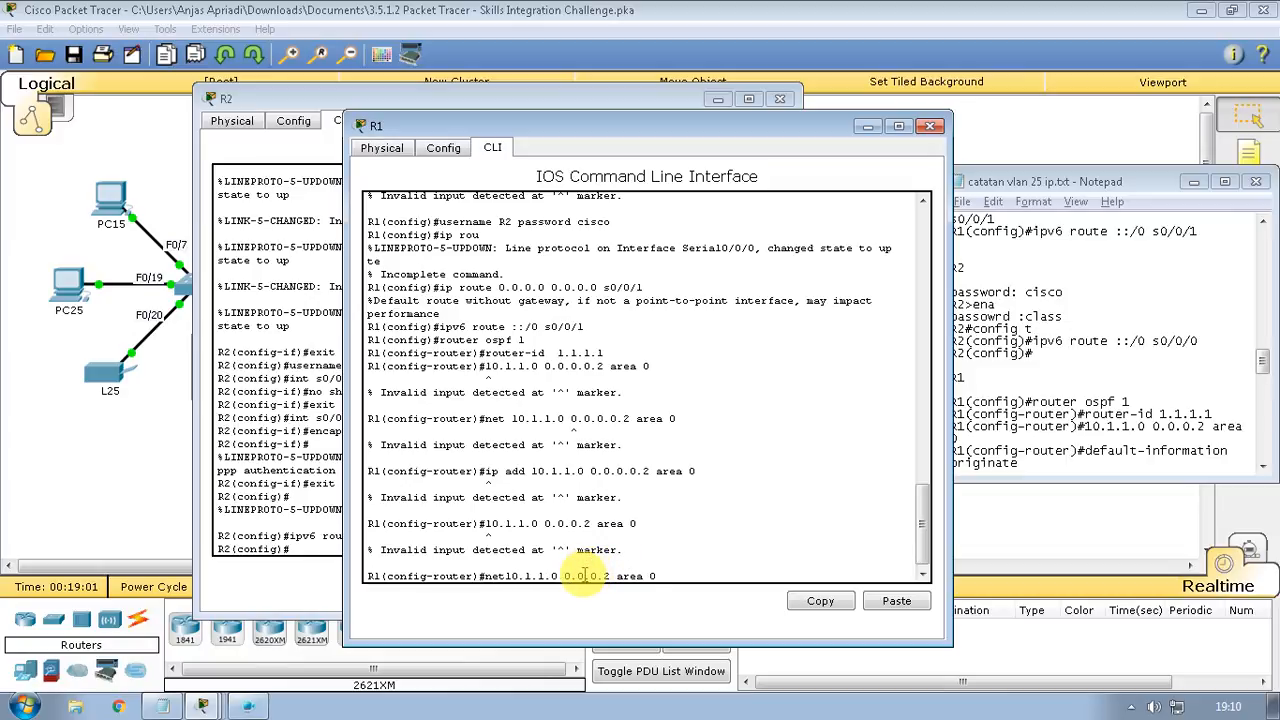
pyautogui.write(']')
# Submit 'net 10.1.1.0 0.0.0.2 area 0' and add 'default-information originate' to R1's OSPF
pyautogui.press('Return')
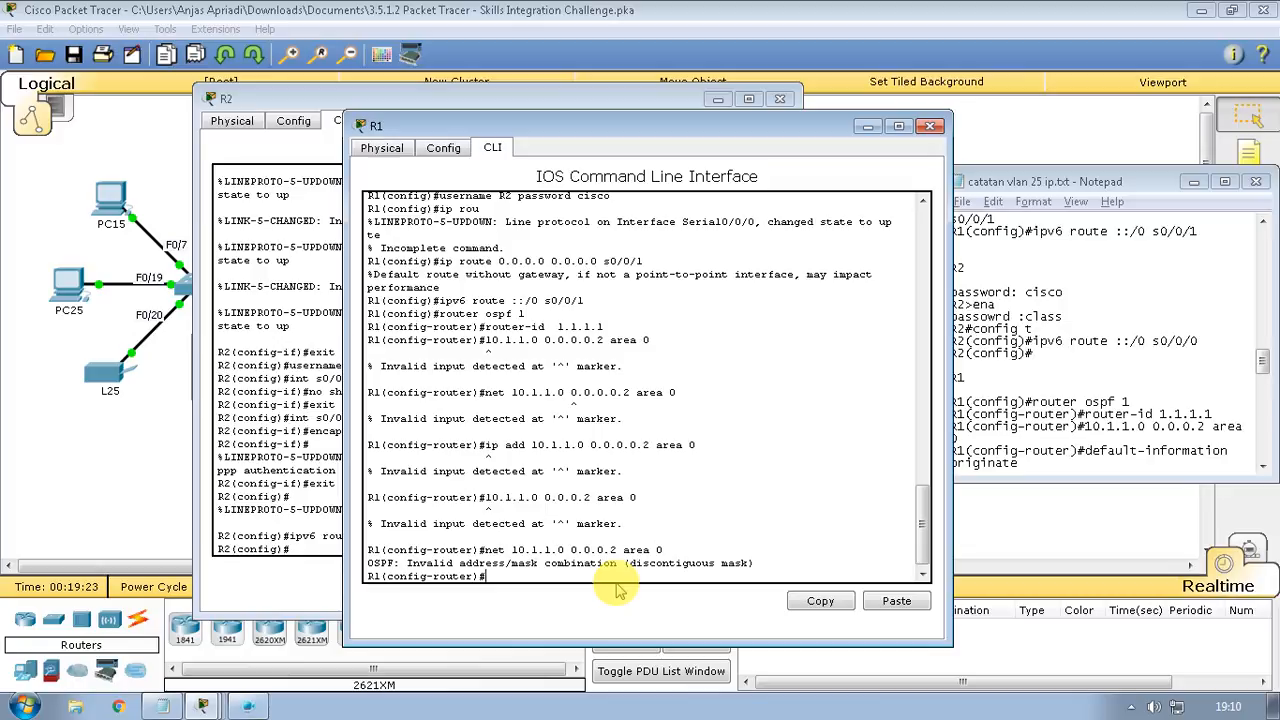
pyautogui.write('efault-i')
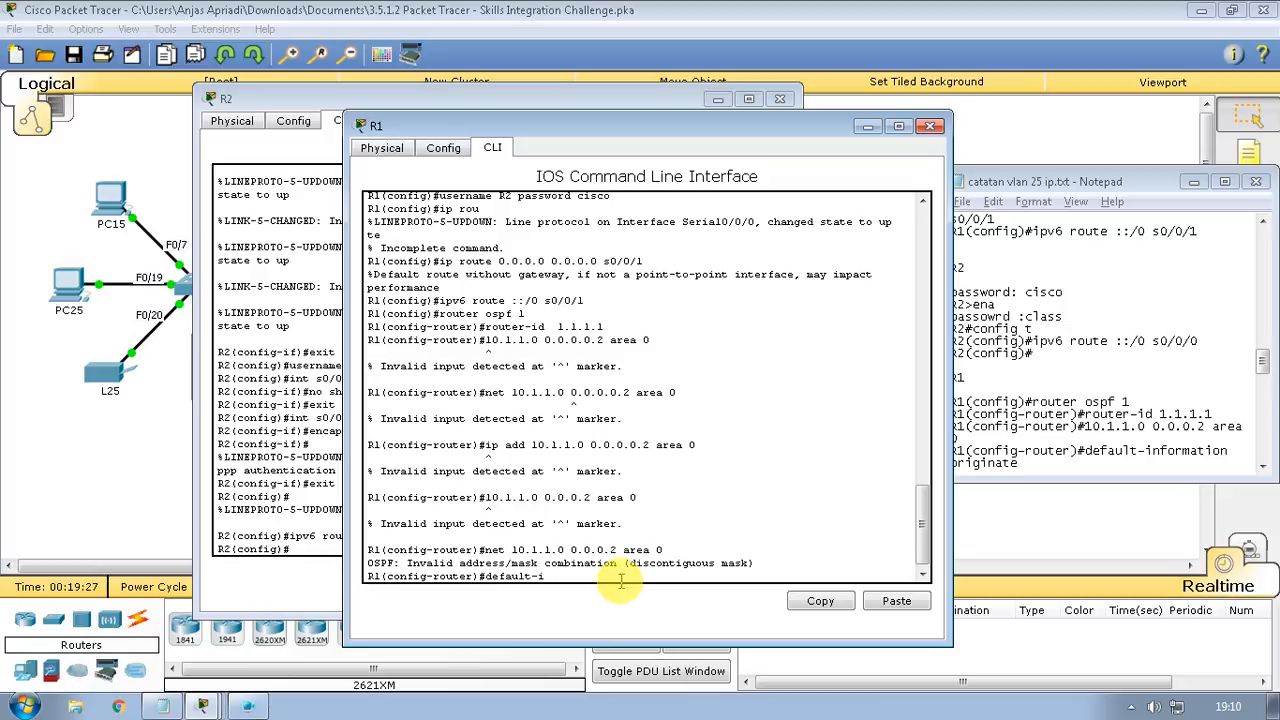
pyautogui.write('nformation originate')
pyautogui.press('Return')
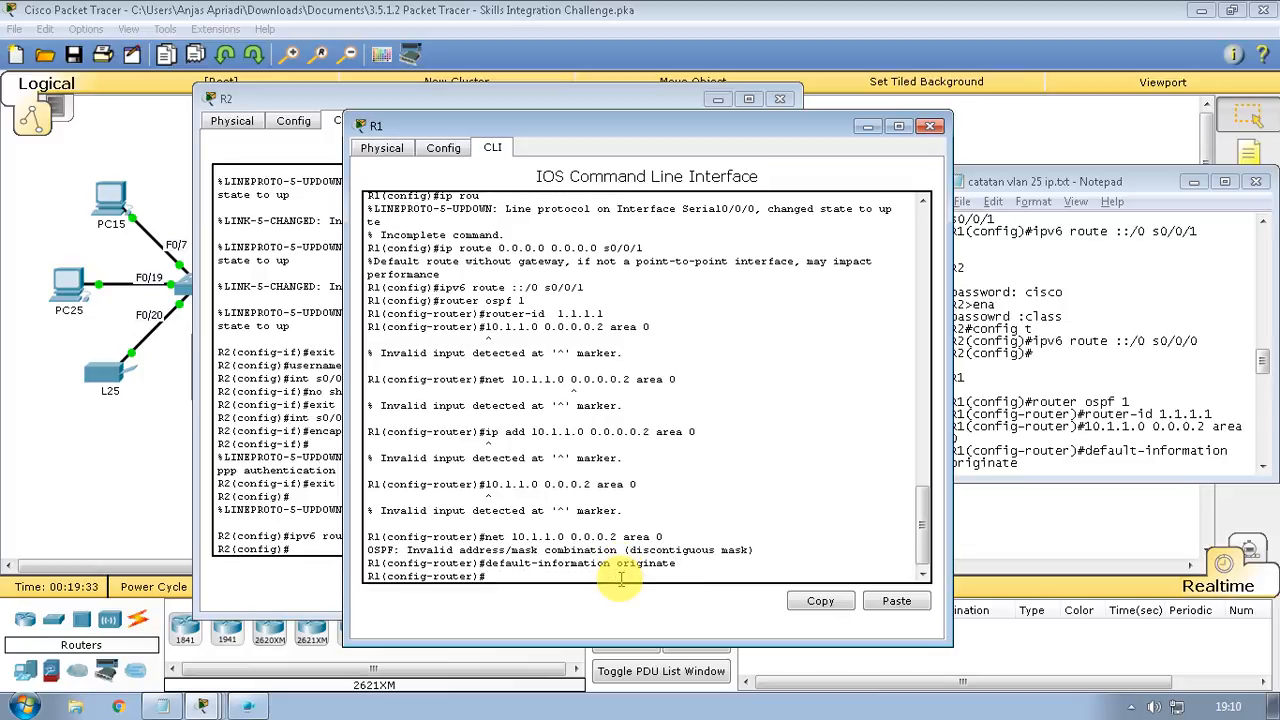
# Scroll through the command notes, then bring R2's console to the front
pyautogui.click(973, 449)
pyautogui.scroll(-1, 974, 450)
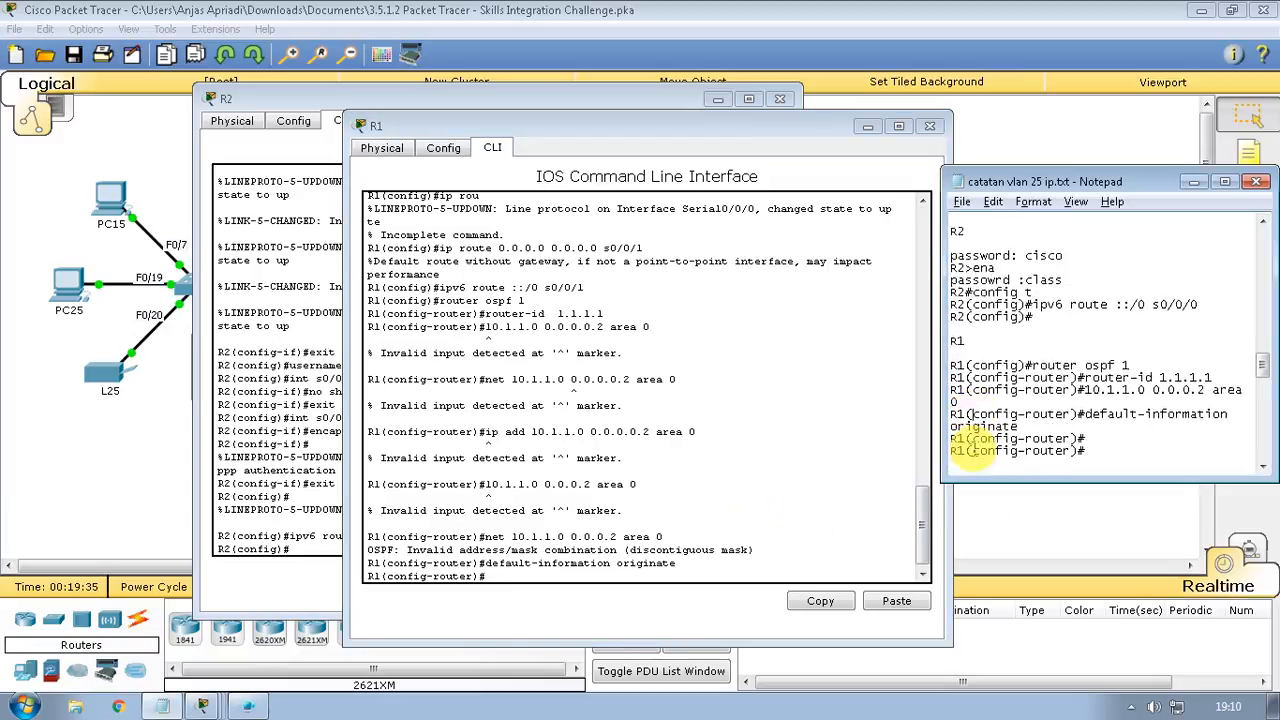
pyautogui.scroll(-2, 975, 450)
pyautogui.scroll(1, 975, 450)
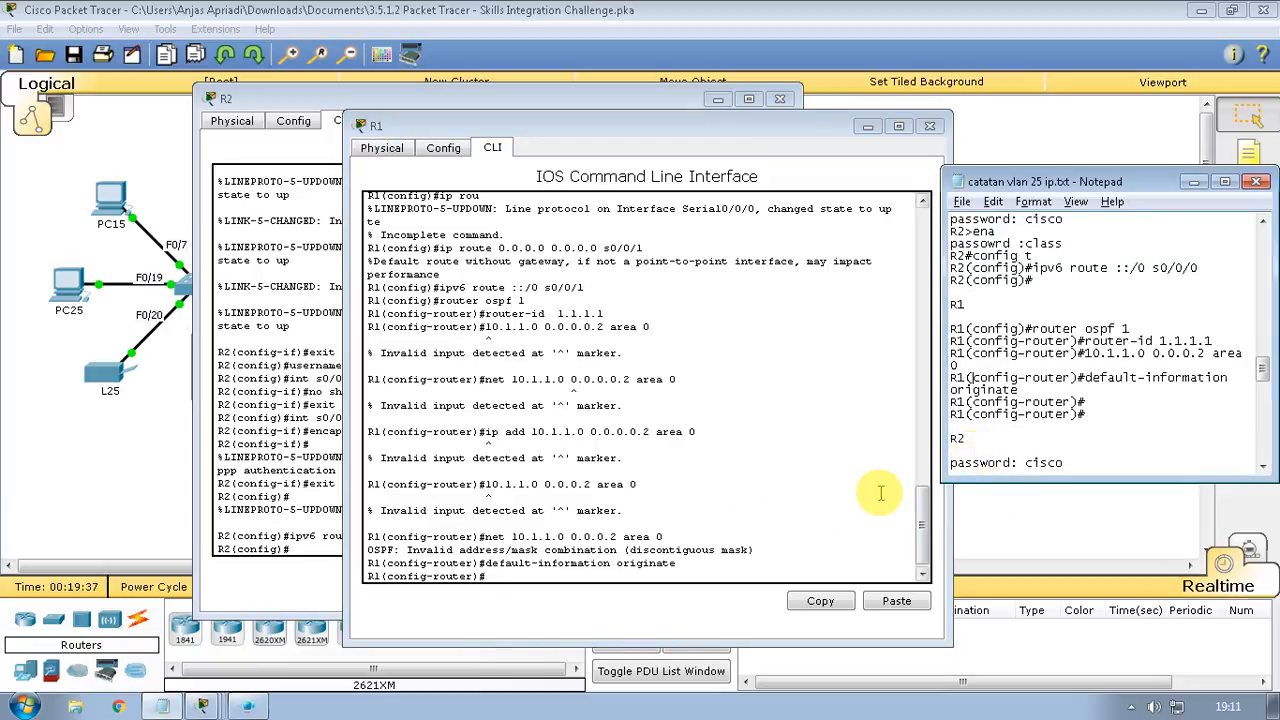
pyautogui.scroll(-3, 865, 494)
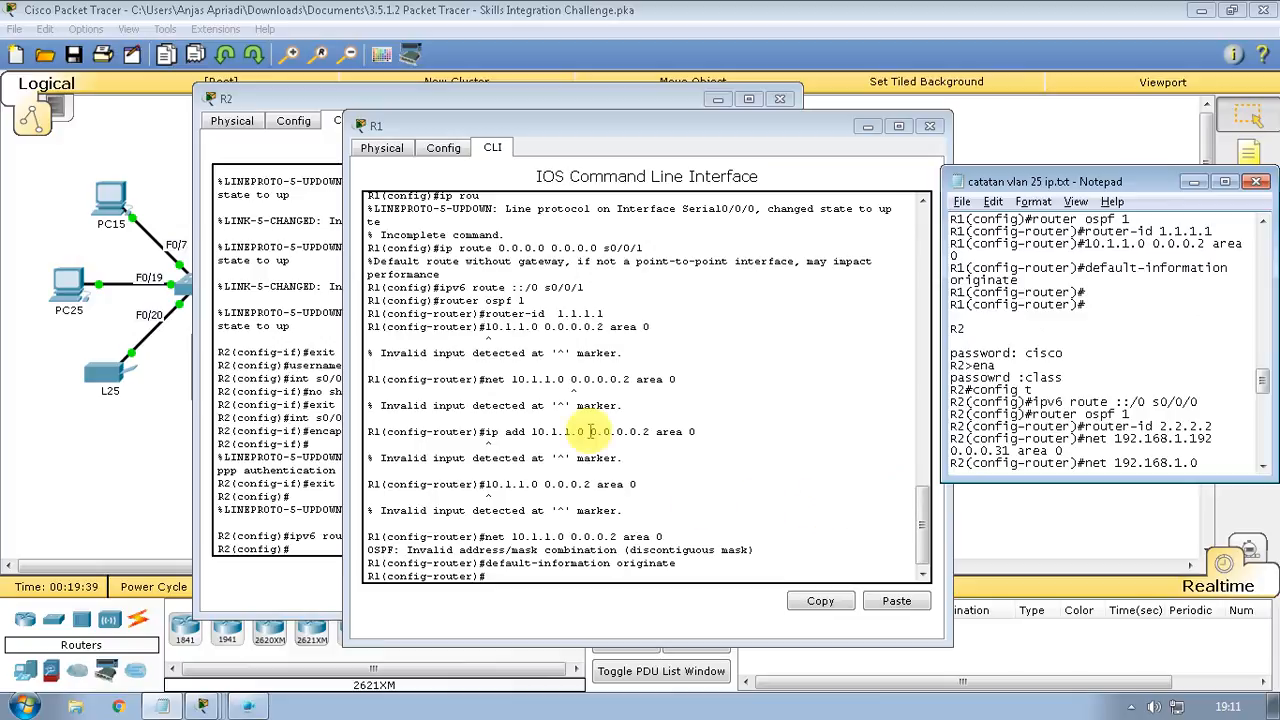
pyautogui.click(257, 100)
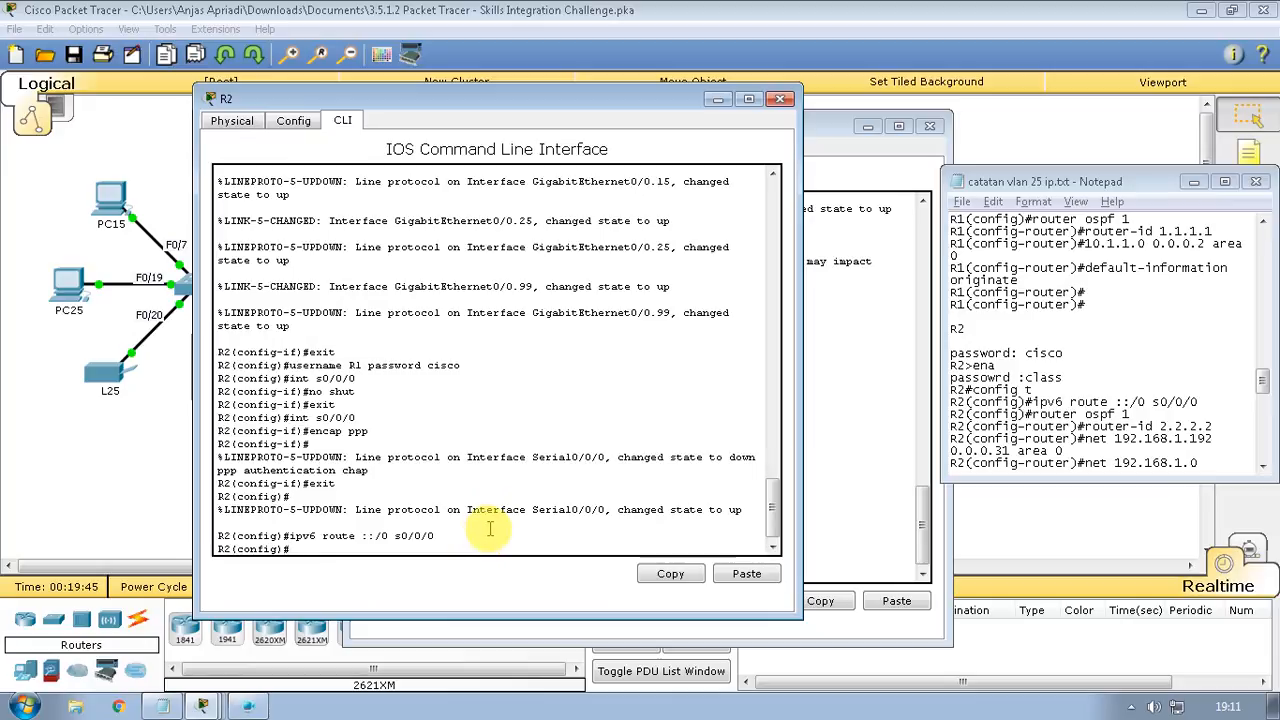
# Enter 'ipv6 route ::/0 s0/0/0' on R2, removing an extra slash
pyautogui.write('ipv6 route ::')
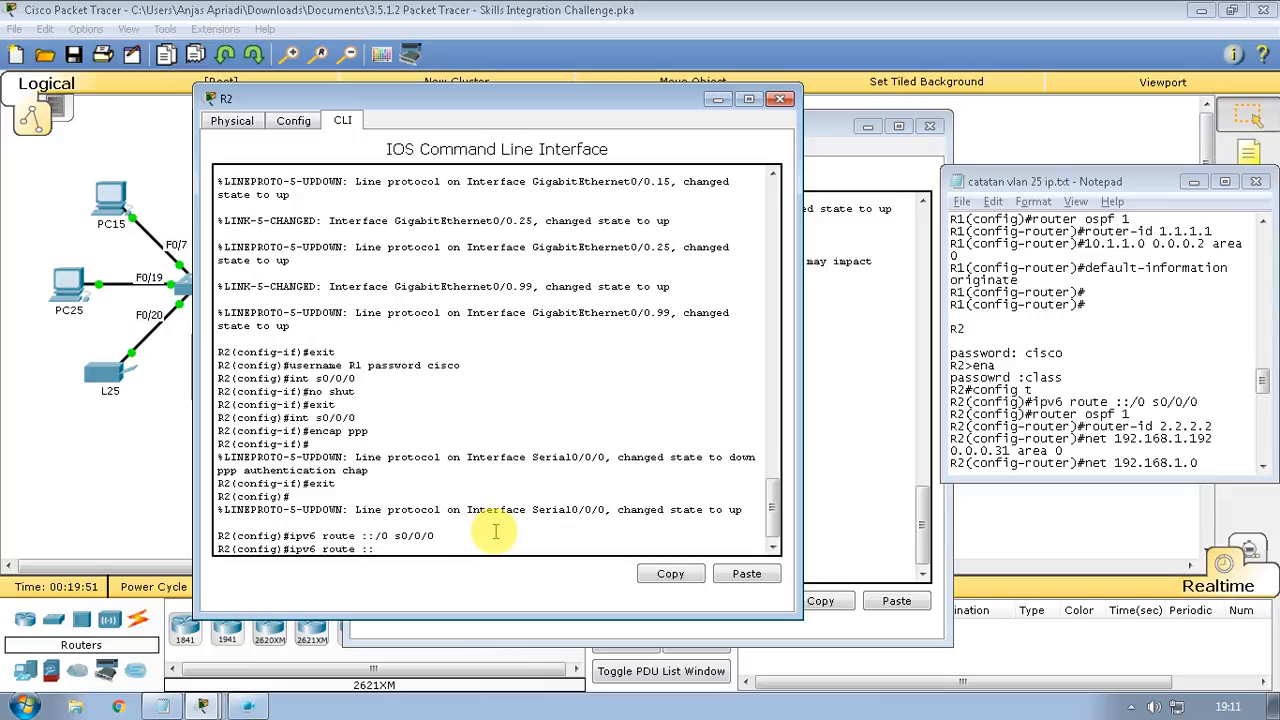
pyautogui.write('/0 s0/0/0/')
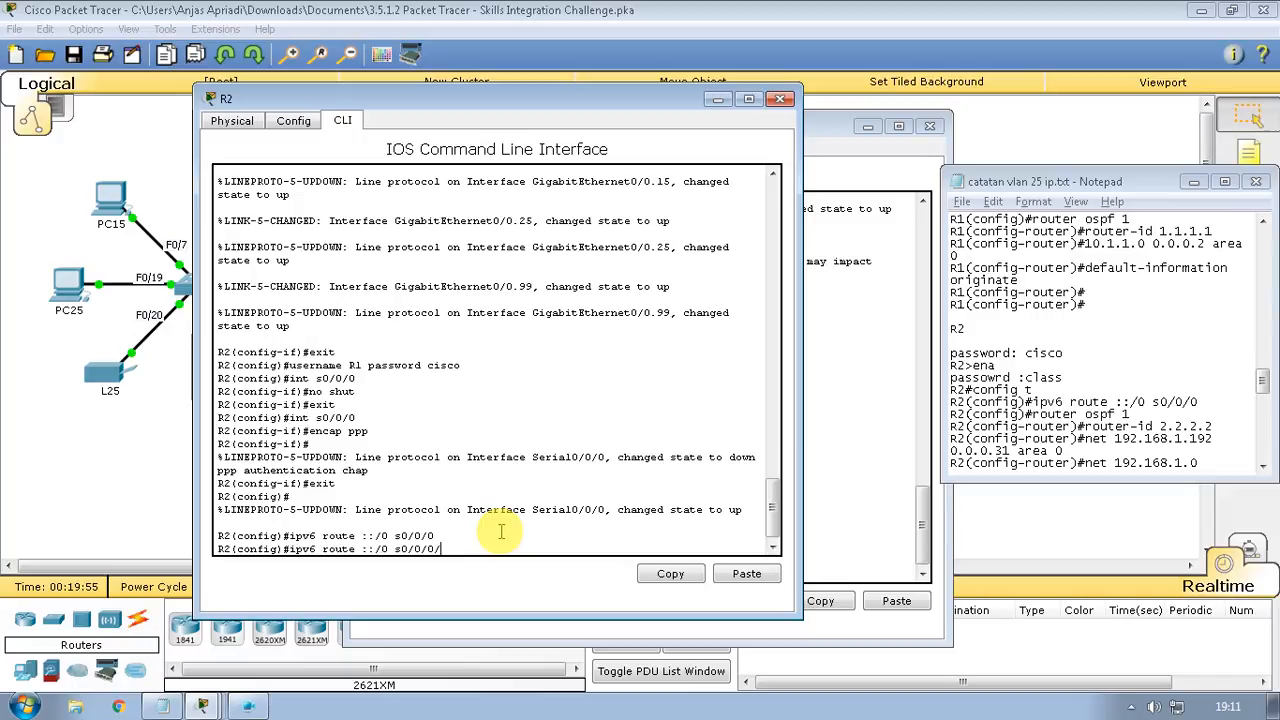
pyautogui.press('BackSpace')
pyautogui.press('Return')
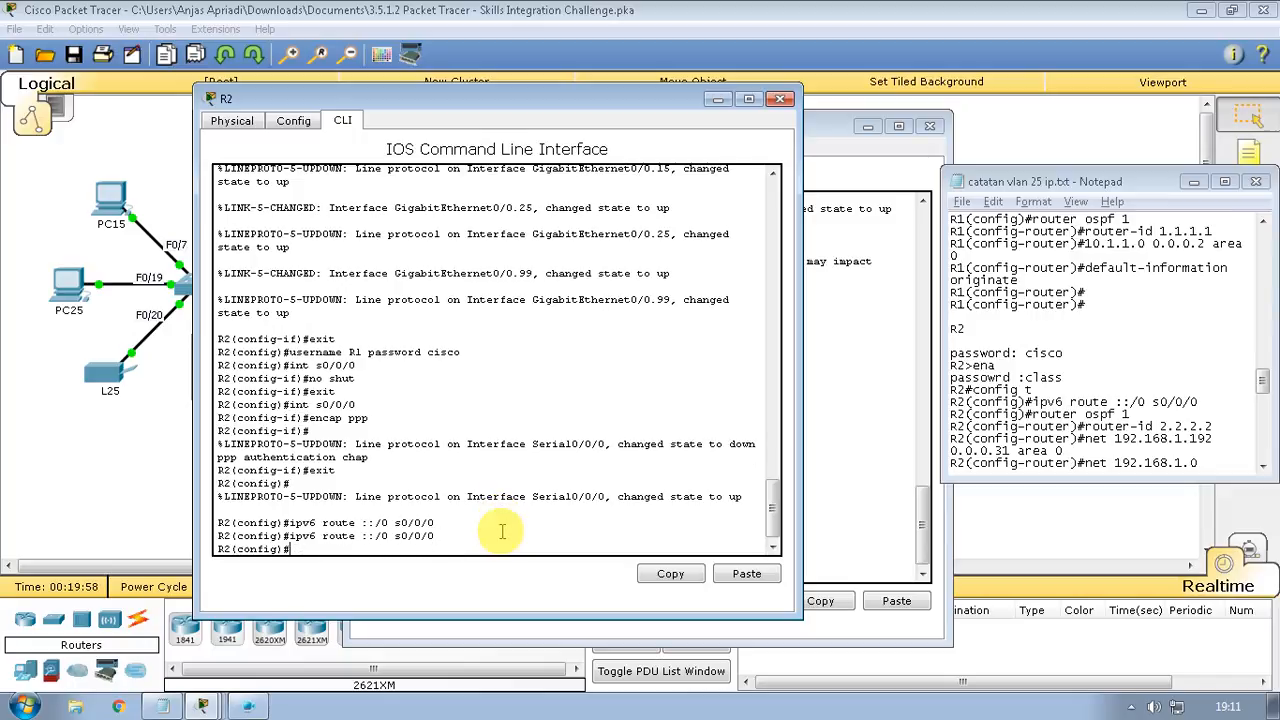
# Start OSPF 1 on R2 with router-id 2.2.2.2 and type 'net 192.168.1.192 0.0.0.31 area 0'
pyautogui.write('router ospf 1')
pyautogui.press('Return')
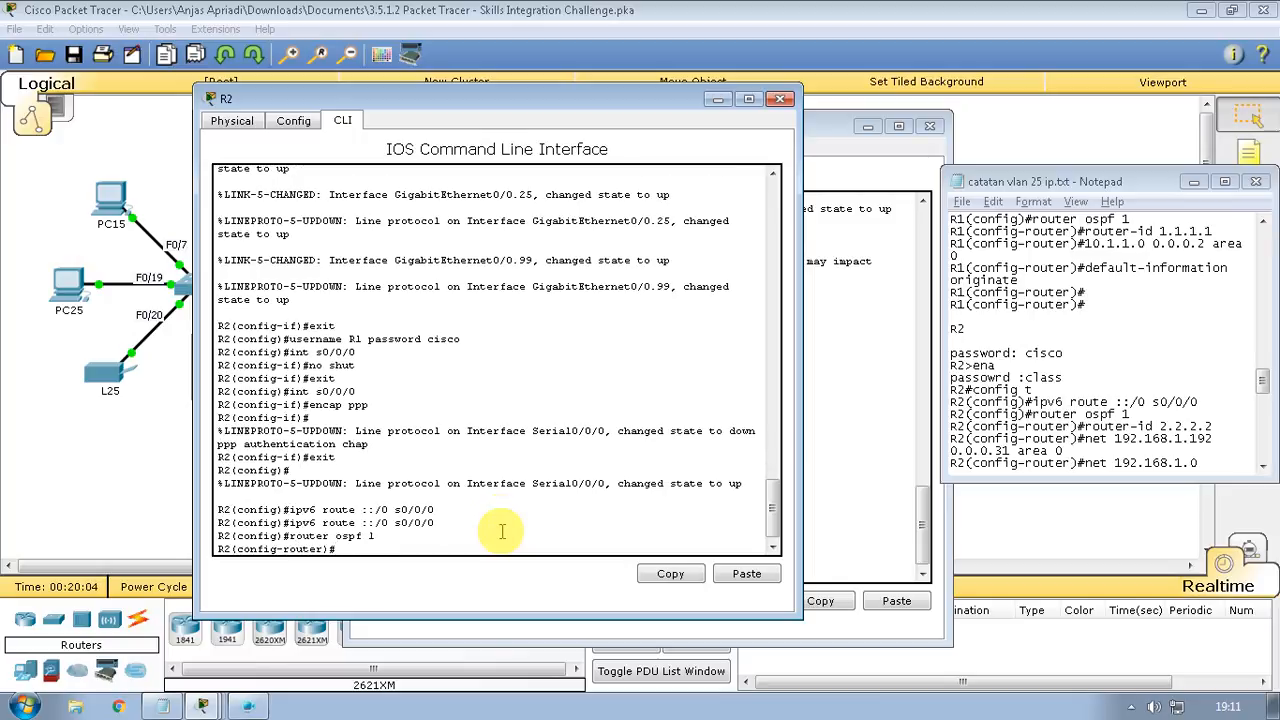
pyautogui.write('router-id')
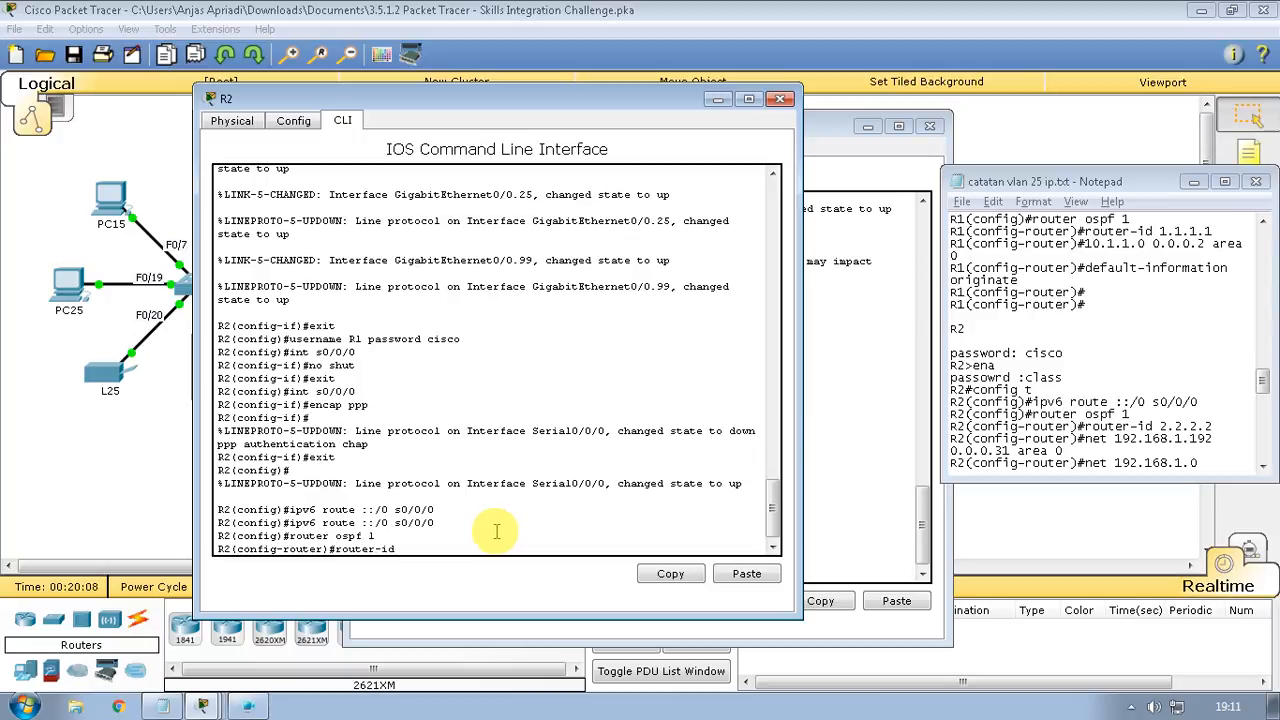
pyautogui.write(' 2.2.2.2')
pyautogui.press('Return')
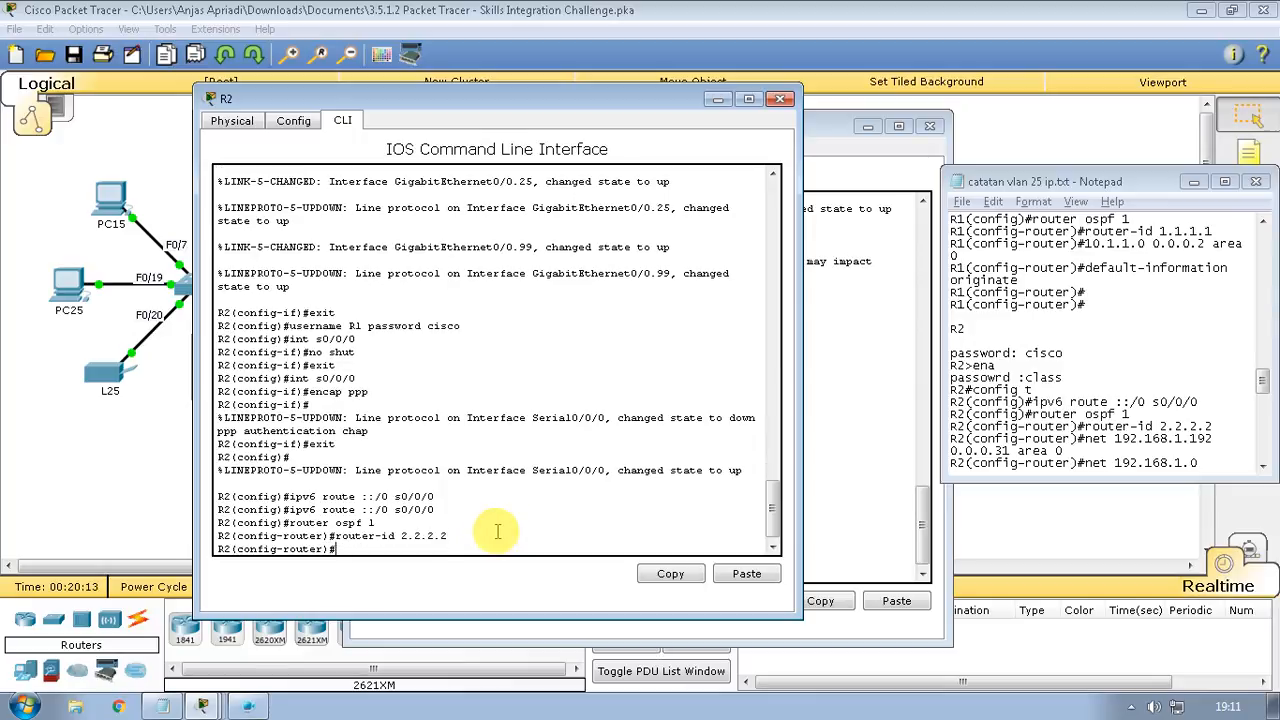
pyautogui.write('net 192.168.1.192 0.0.0.3')
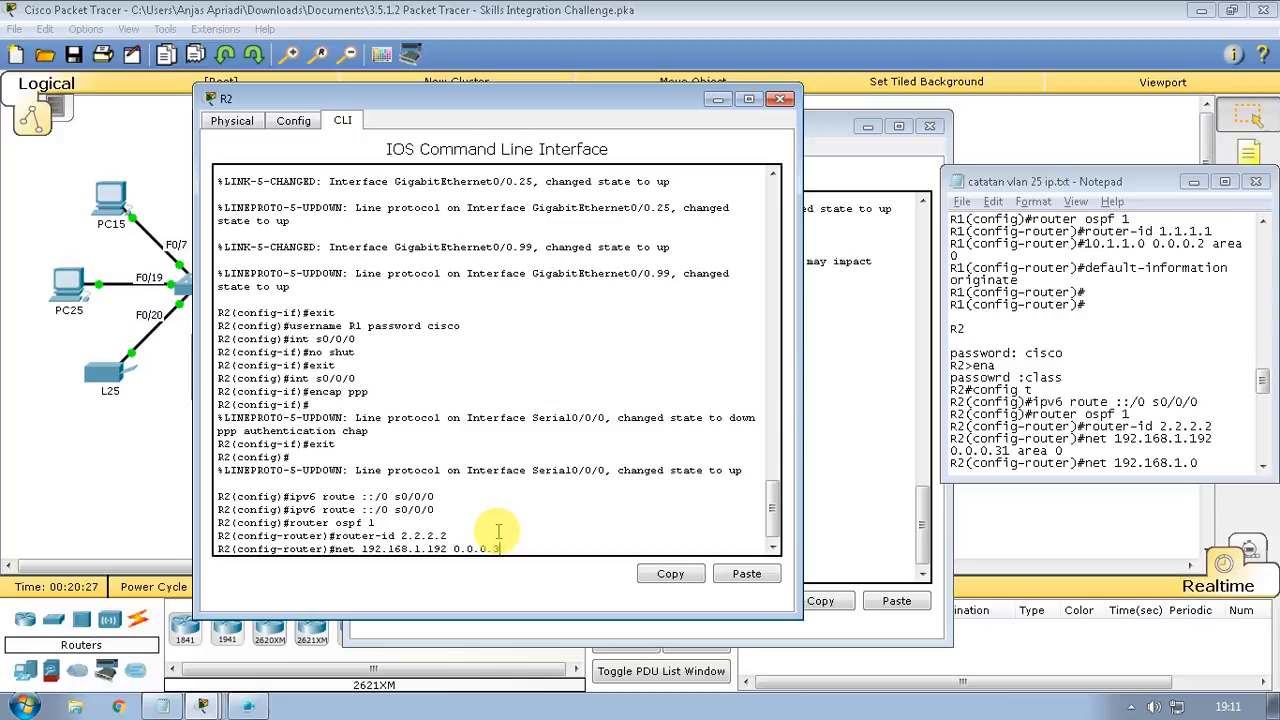
pyautogui.write('1 area 0')
# Advertise 192.168.1.192 0.0.0.31 in area 0, then try 192.168.1.0 0.0.0.129 area 0
pyautogui.press('Return')
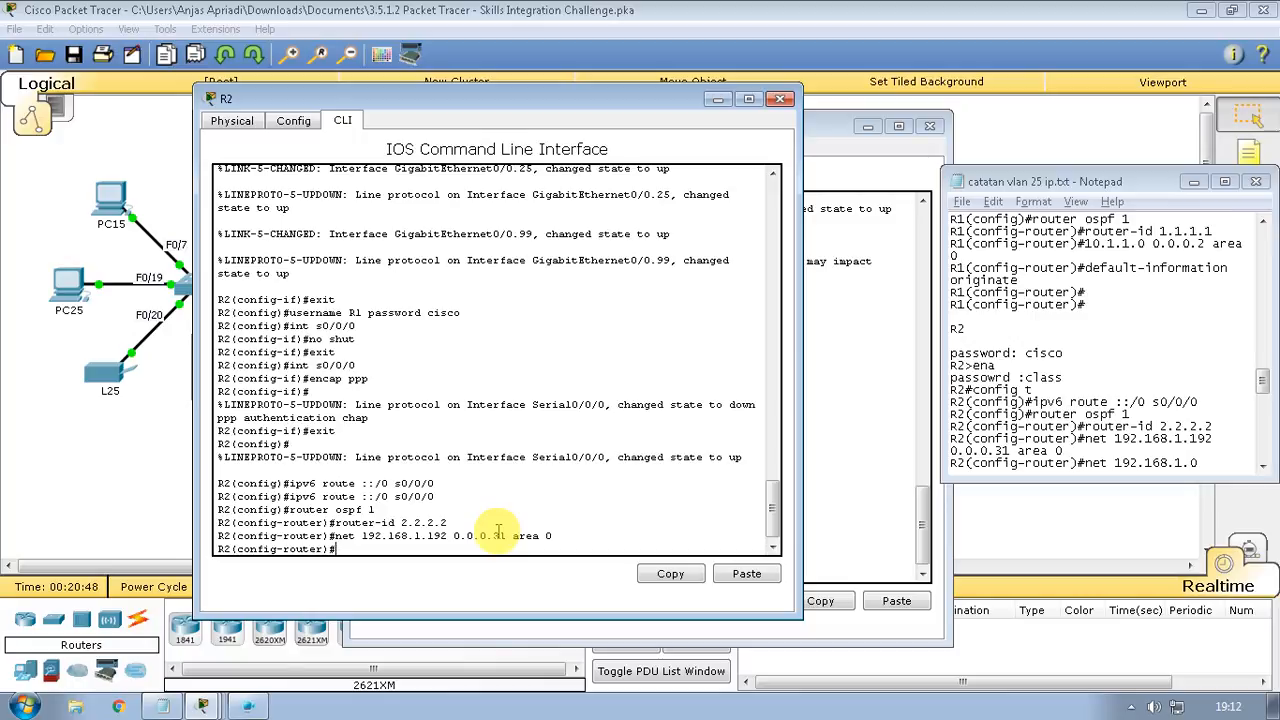
pyautogui.write('net 192.168.1.0')
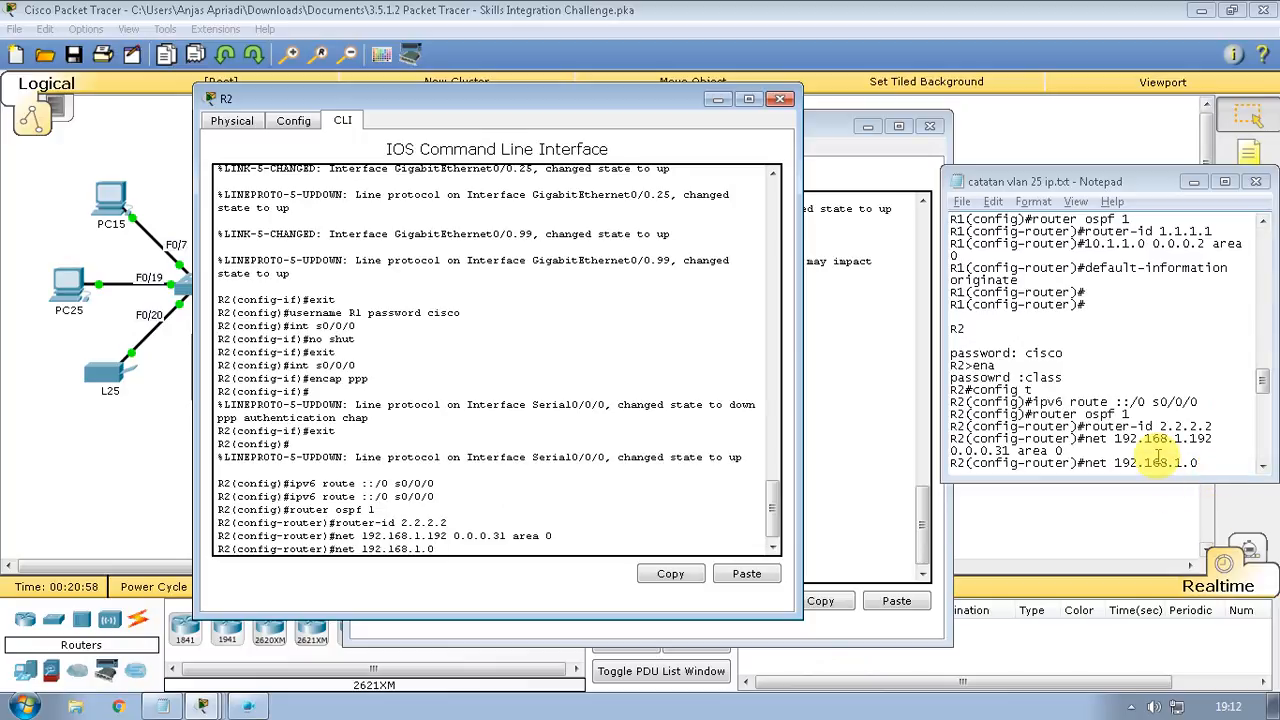
pyautogui.click(1158, 455)
pyautogui.scroll(-2, 1158, 455)
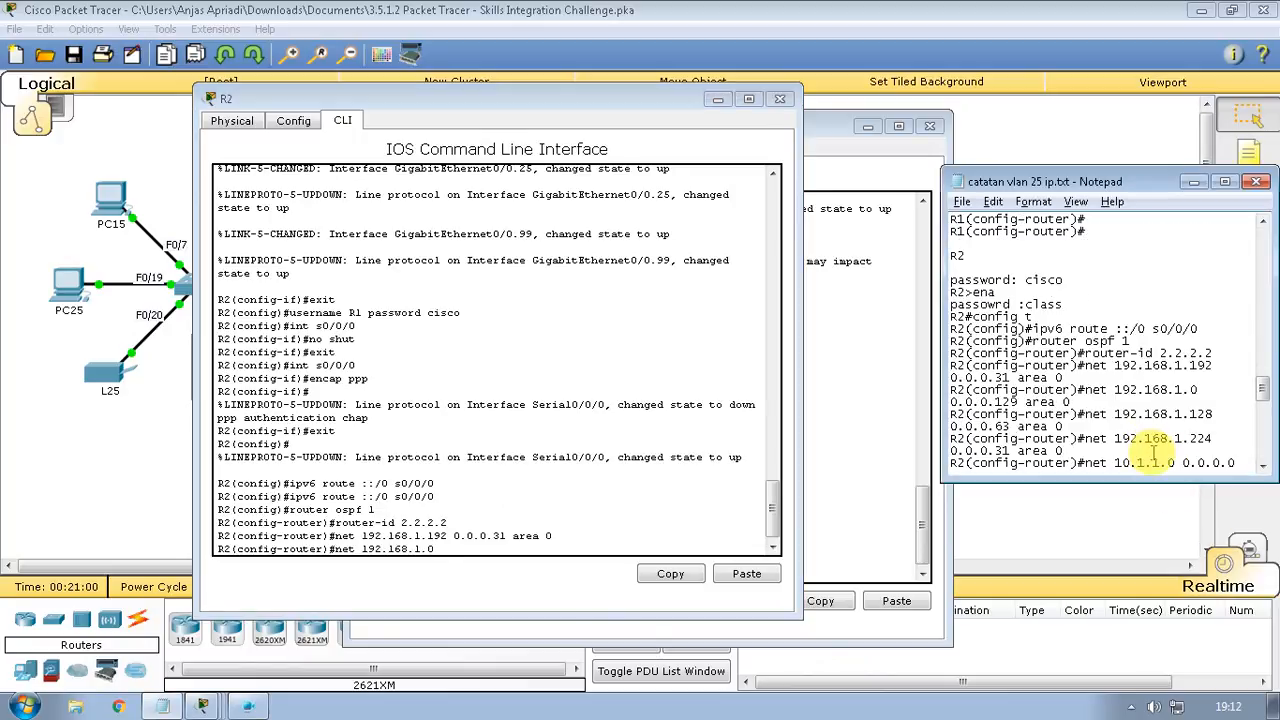
pyautogui.click(491, 565)
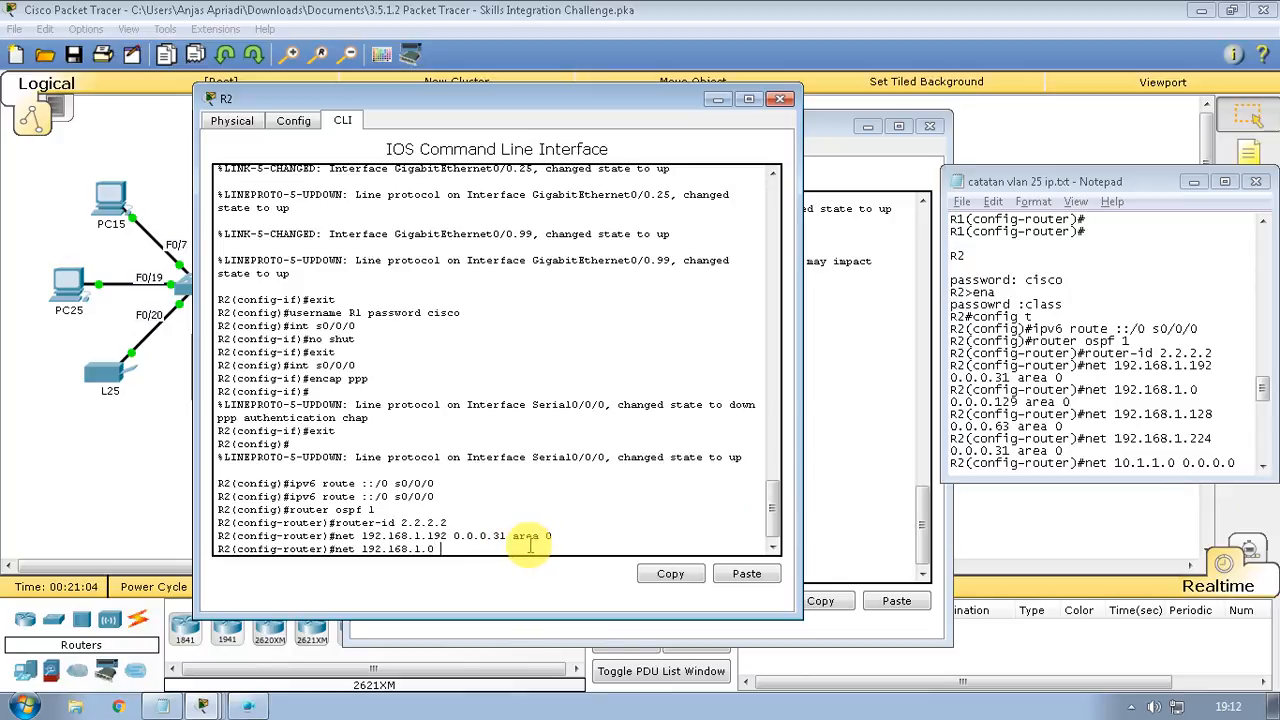
pyautogui.write('0.0.0.129 area 0')
pyautogui.press('Return')
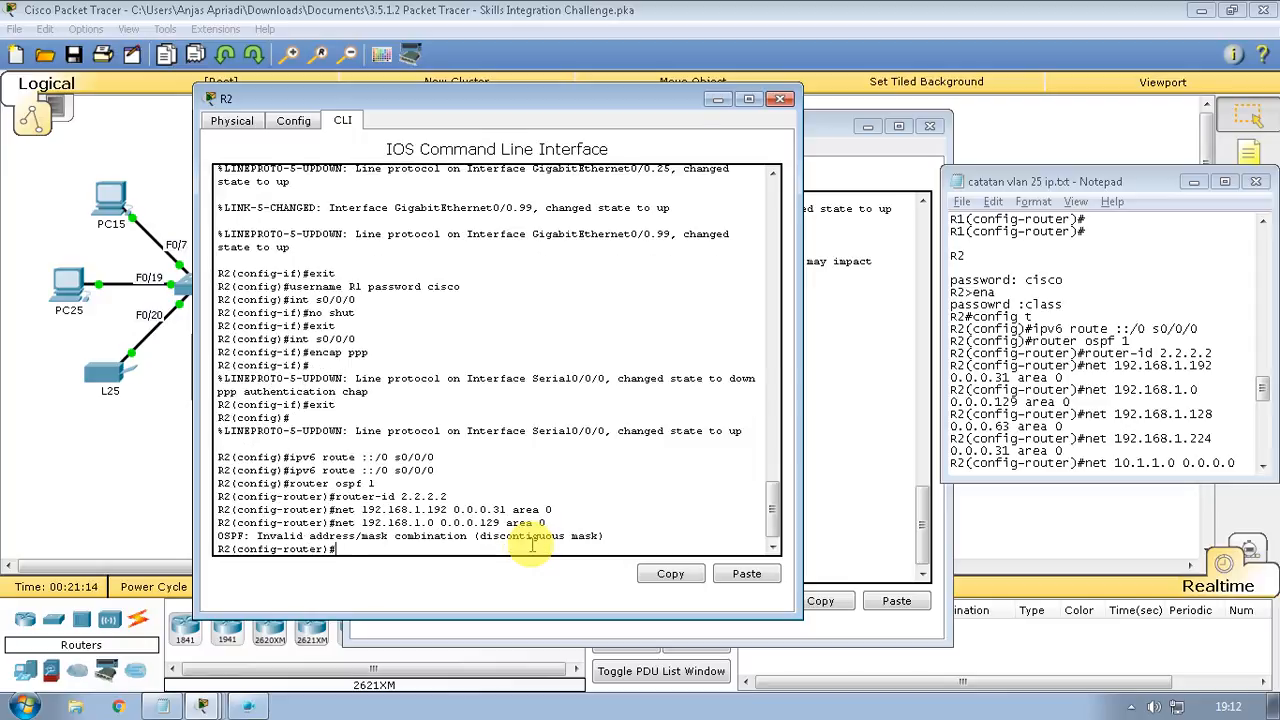
# Recall the rejected network line and change its address to 192.168.1.128
pyautogui.press('Up')
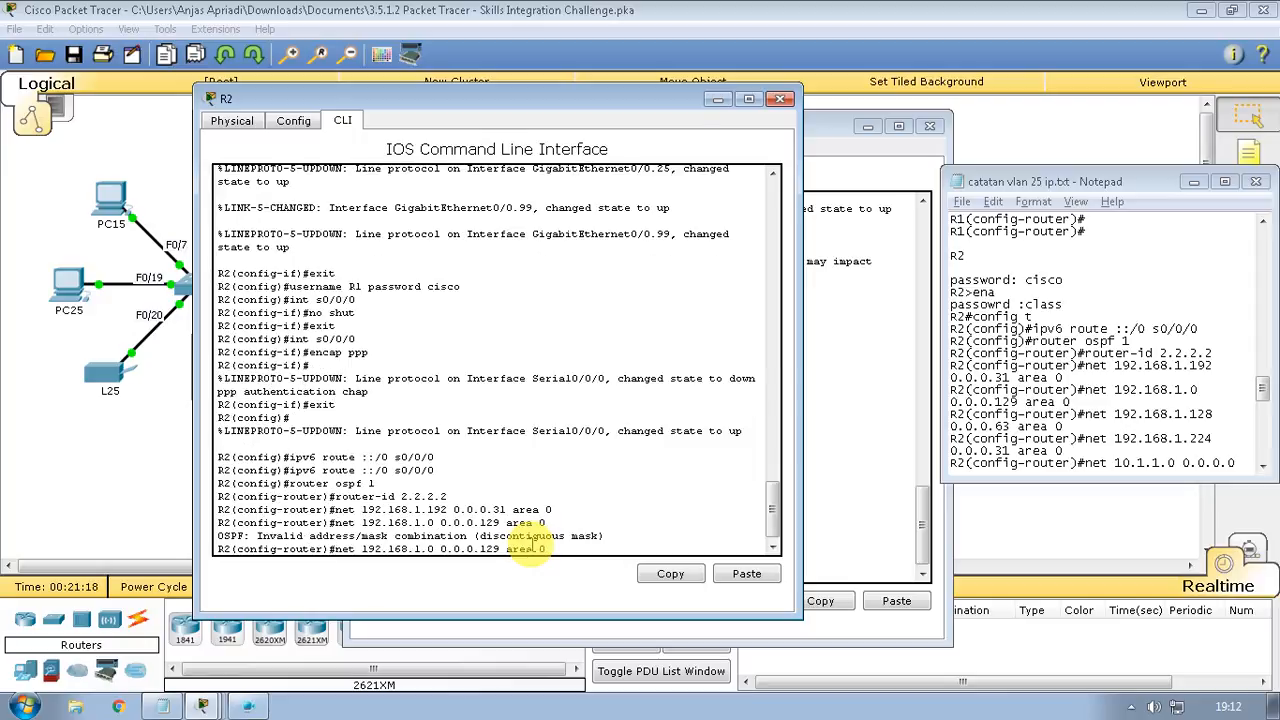
pyautogui.press('Left')
pyautogui.press('Left')
pyautogui.press('Left')
pyautogui.press('Left')
pyautogui.press('Left')
pyautogui.press('Left')
pyautogui.press('Left')
pyautogui.press('Left')
pyautogui.press('Left')
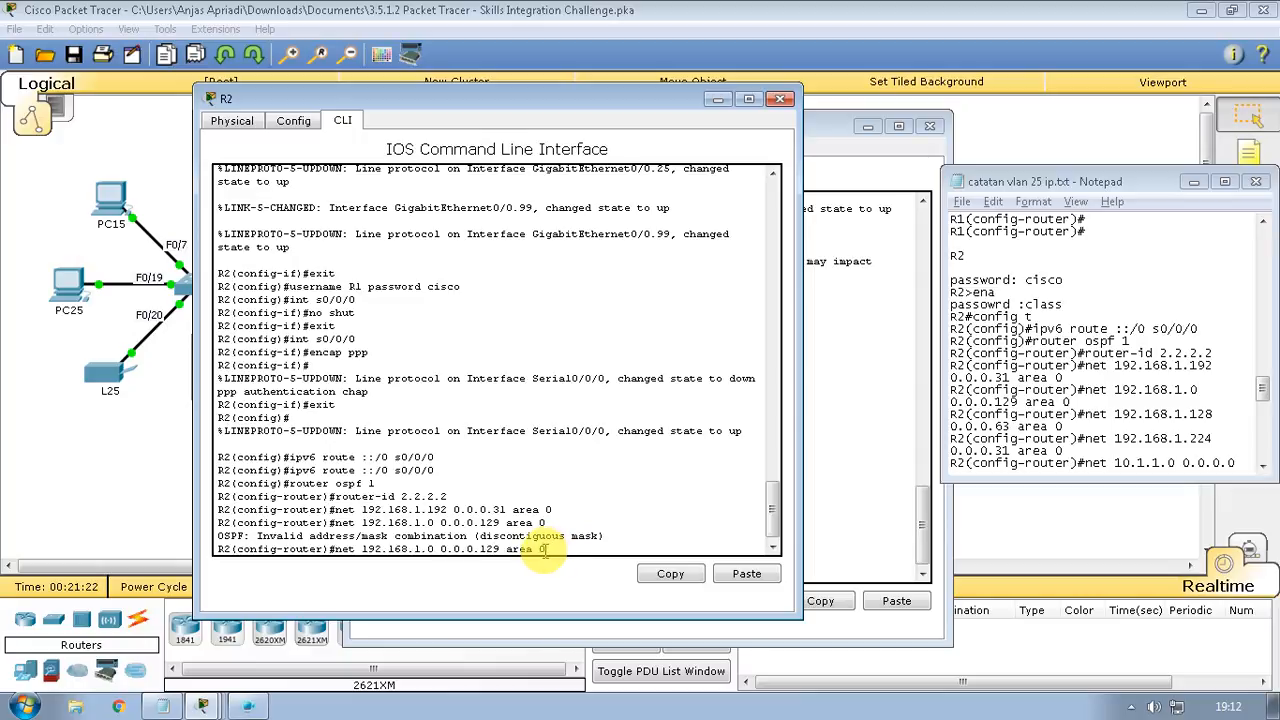
pyautogui.press('BackSpace')
pyautogui.write('128')
# Add R2 networks 192.168.1.128 0.0.0.63 and 192.168.1.224 0.0.0.31 to area 0
pyautogui.press('Right')
pyautogui.press('Right')
pyautogui.press('Right')
pyautogui.press('Right')
pyautogui.press('Right')
pyautogui.press('Right')
pyautogui.press('Right')
pyautogui.press('Right')
pyautogui.press('Right')
pyautogui.press('BackSpace')
pyautogui.press('BackSpace')
pyautogui.press('BackSpace')
pyautogui.write('63')
pyautogui.press('Return')
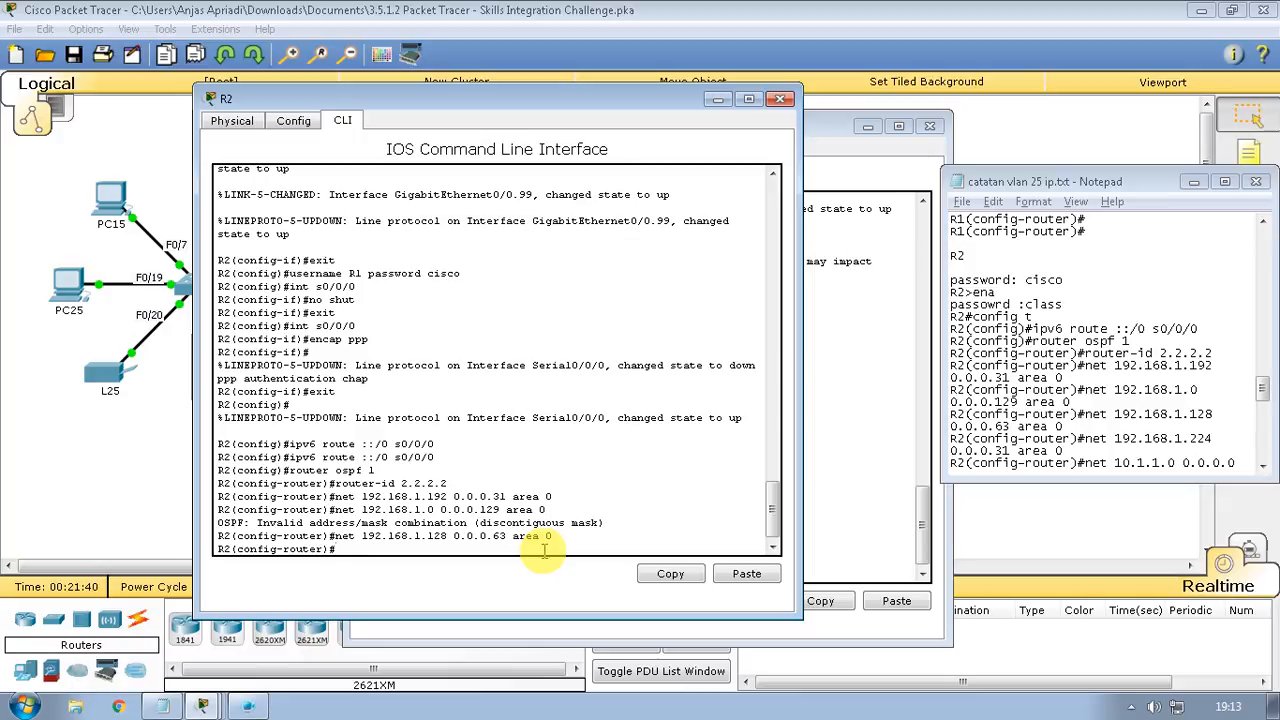
pyautogui.press('Up')
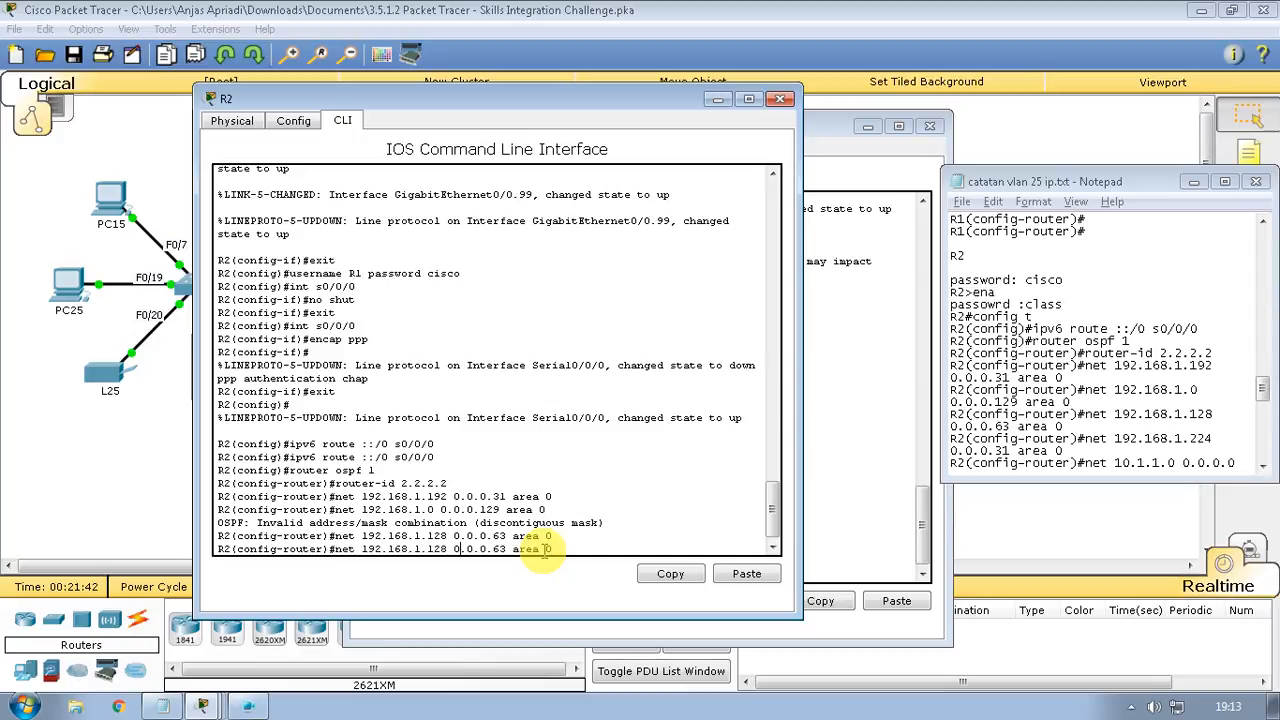
pyautogui.press('BackSpace')
pyautogui.press('BackSpace')
pyautogui.press('BackSpace')
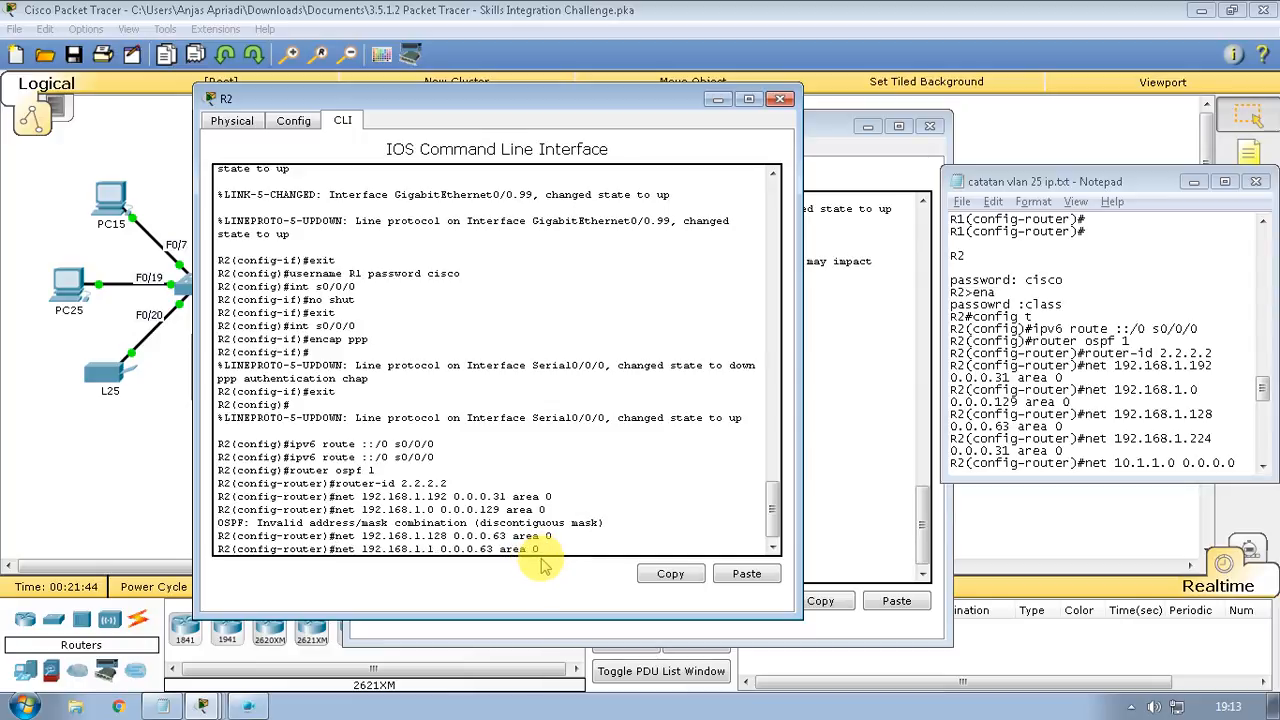
pyautogui.write('224')
pyautogui.press('Right')
pyautogui.press('Right')
pyautogui.press('Right')
pyautogui.press('Right')
pyautogui.press('Right')
pyautogui.press('Right')
pyautogui.press('Right')
pyautogui.press('Right')
pyautogui.press('Right')
pyautogui.press('BackSpace')
pyautogui.press('BackSpace')
pyautogui.write('31')
pyautogui.press('Return')
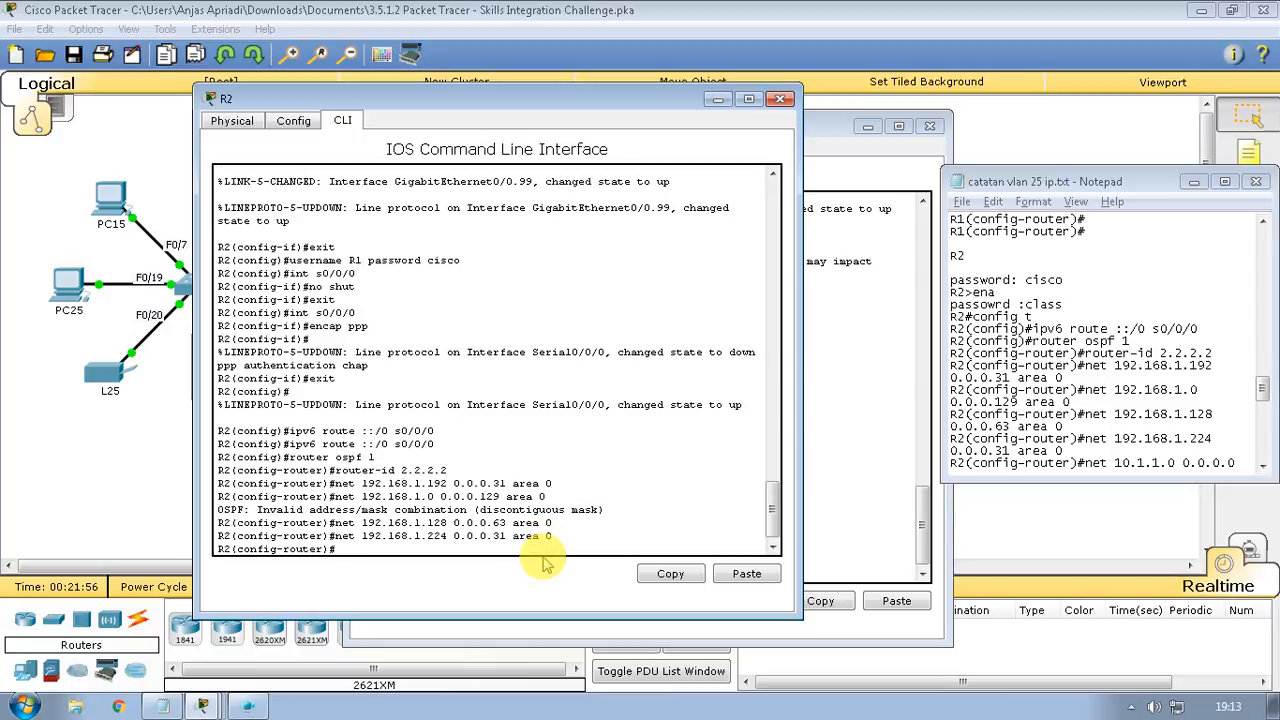
# Add network 10.1.1.0 0.0.0.0 area 0 to R2's OSPF
pyautogui.write('net')
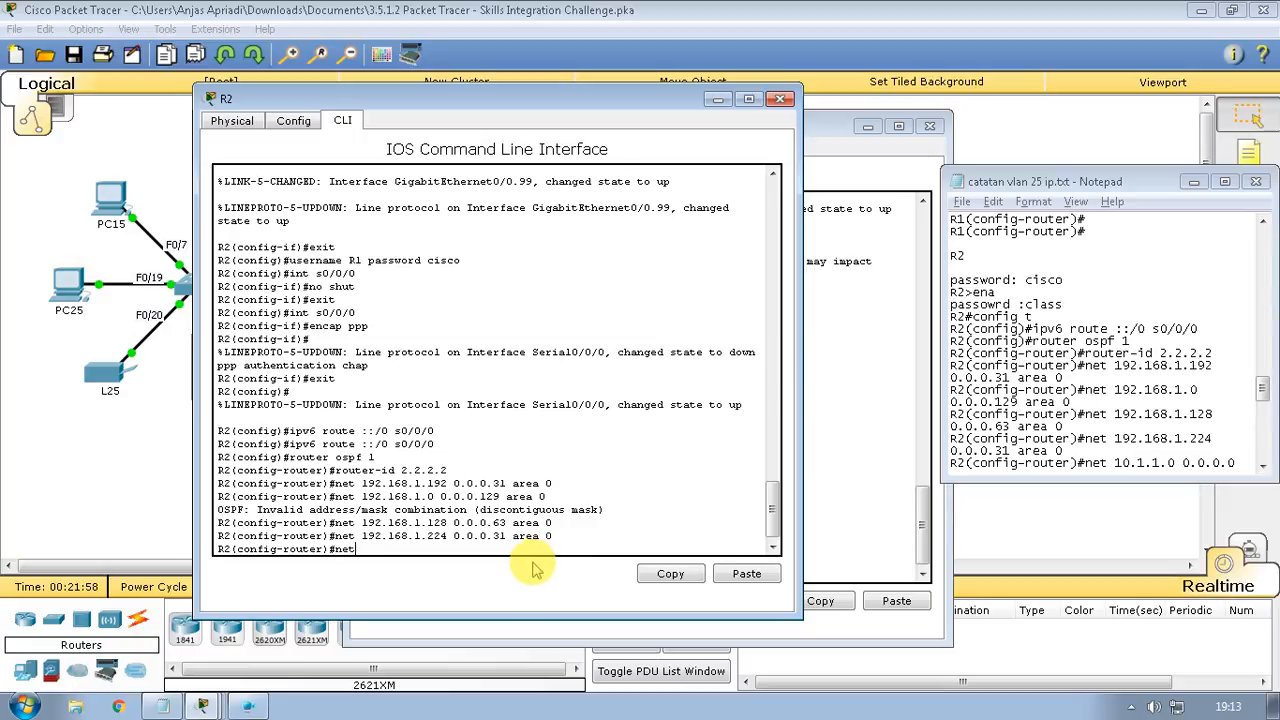
pyautogui.write(' 10.1.1.0 0.0.0')
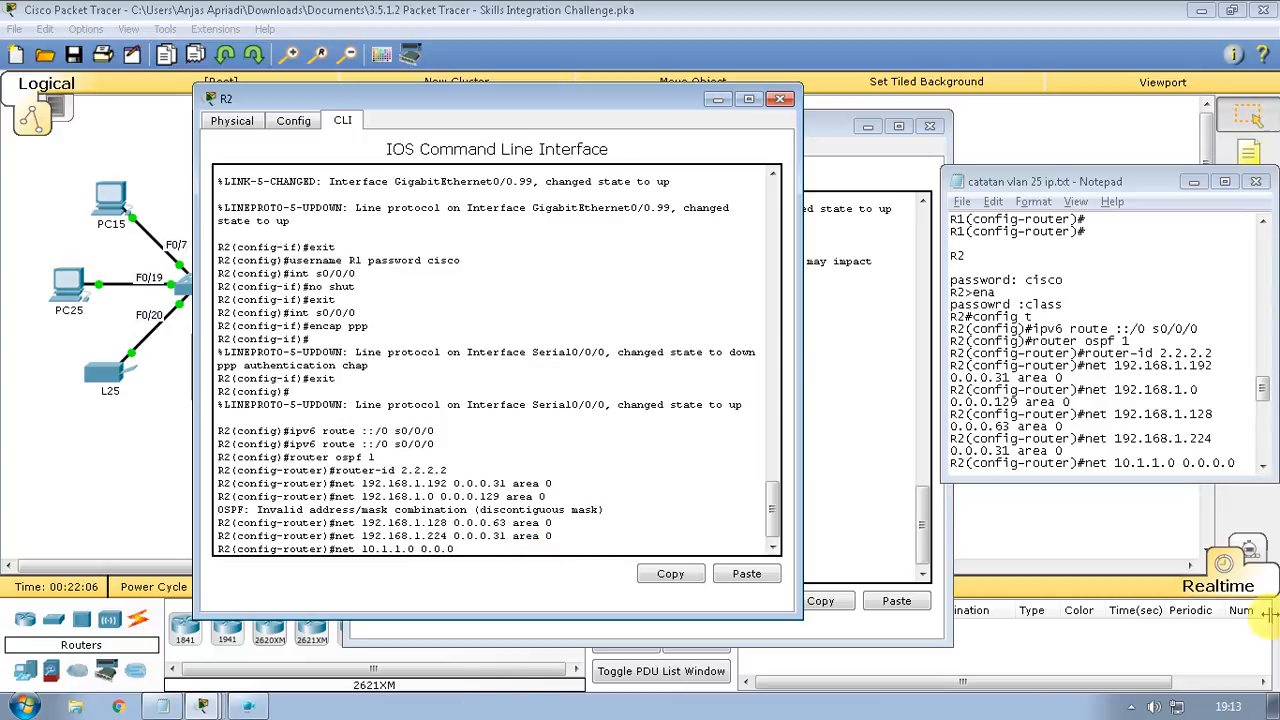
pyautogui.click(1178, 472)
pyautogui.write('area 0 R2(config-router)#')
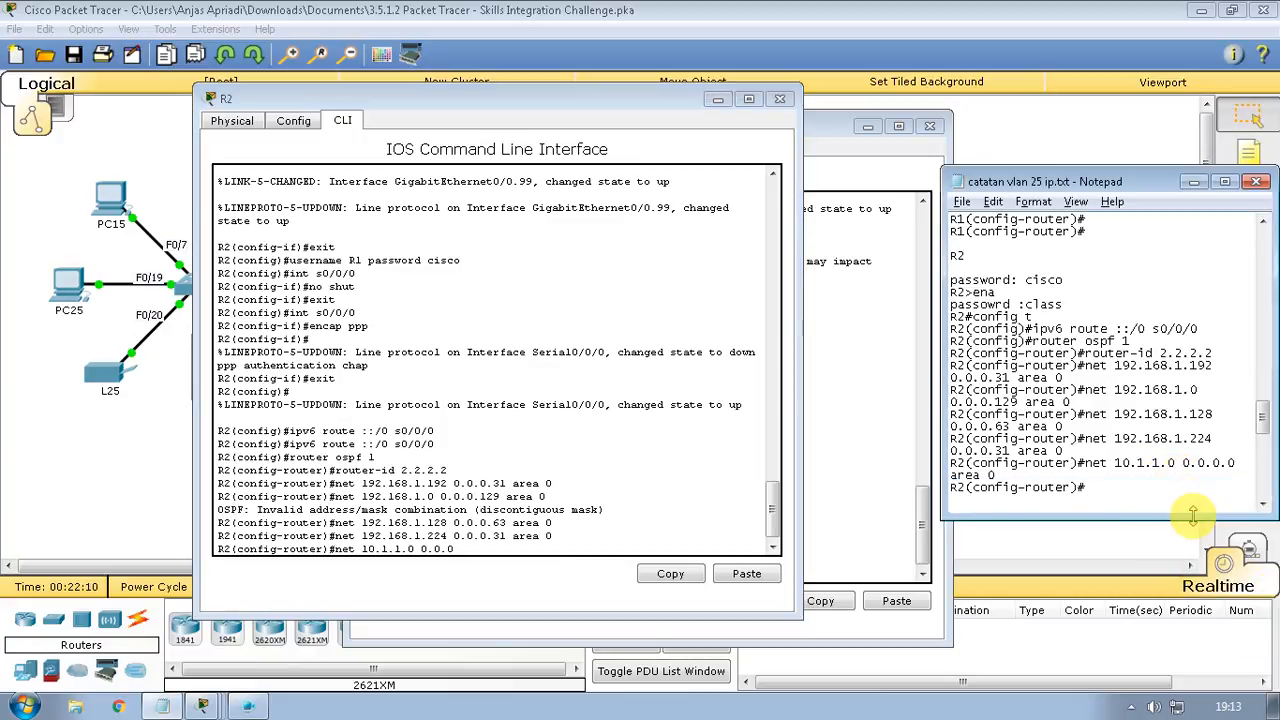
pyautogui.click(558, 541)
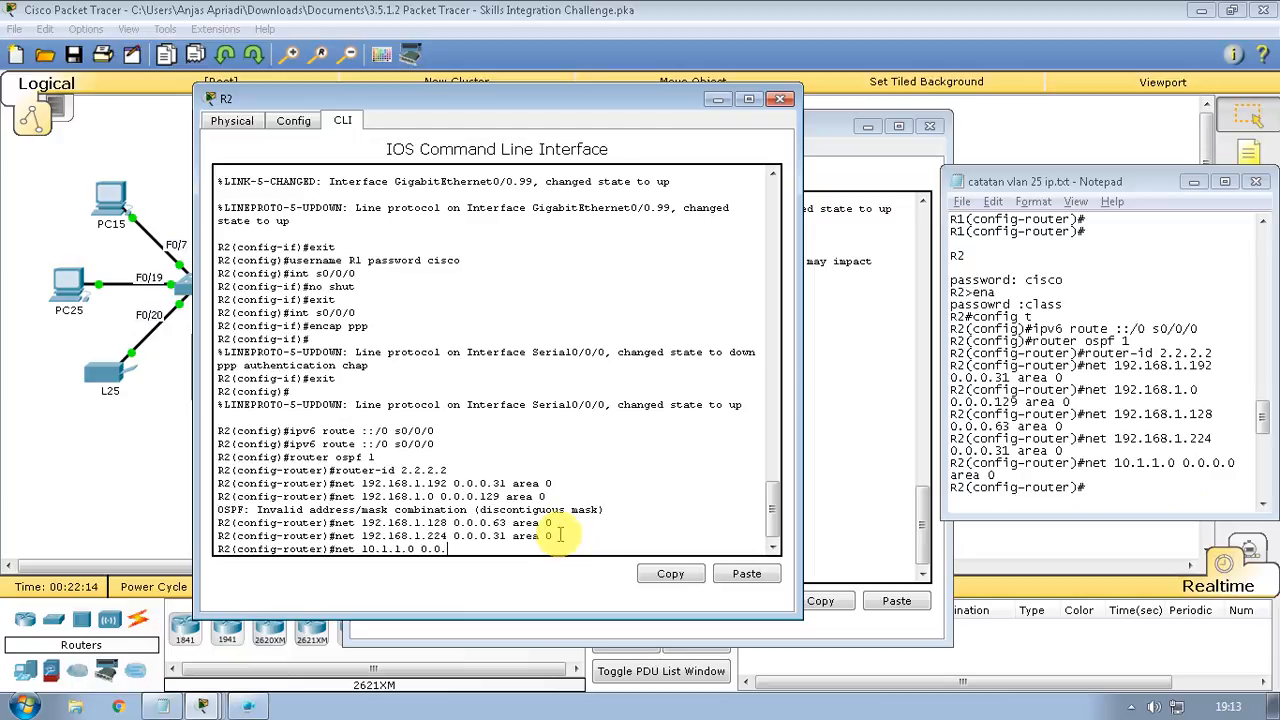
pyautogui.press('BackSpace')
pyautogui.write('0.0.0 ')
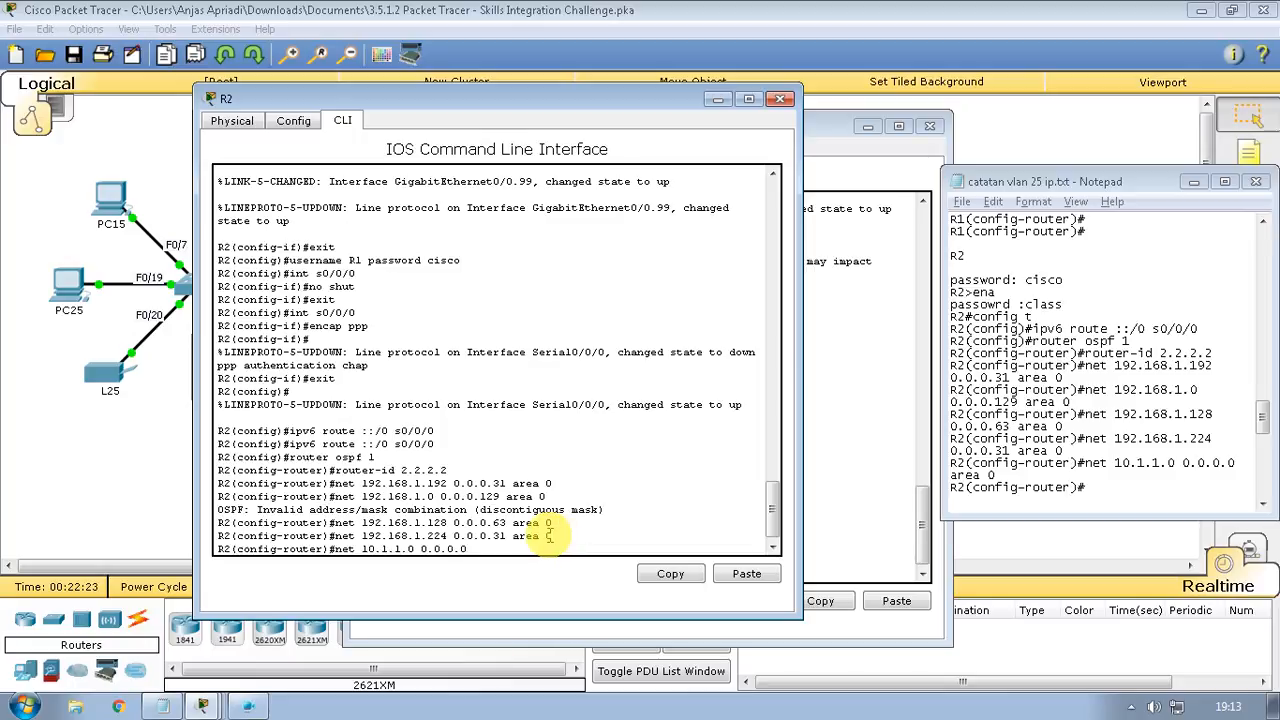
pyautogui.write('area 0')
pyautogui.press('Return')
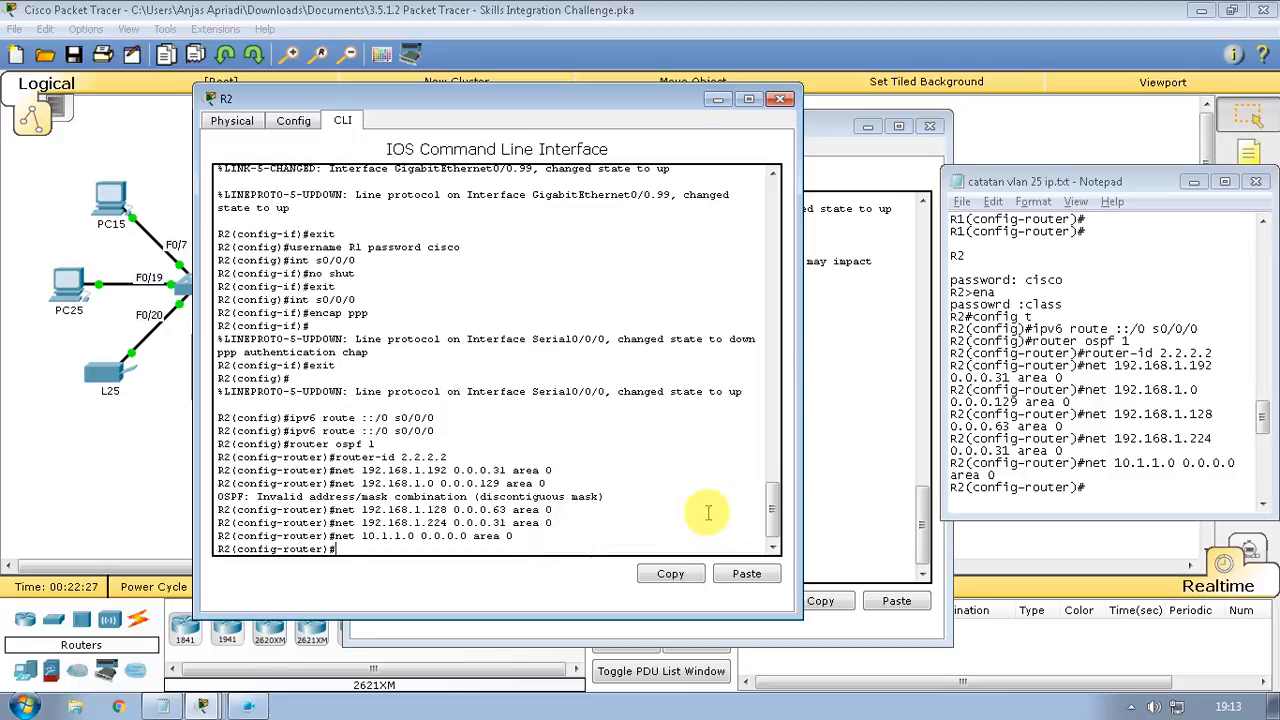
# Return to R1's console and make its window taller to show more output
pyautogui.click(1047, 427)
pyautogui.scroll(-4, 1045, 430)
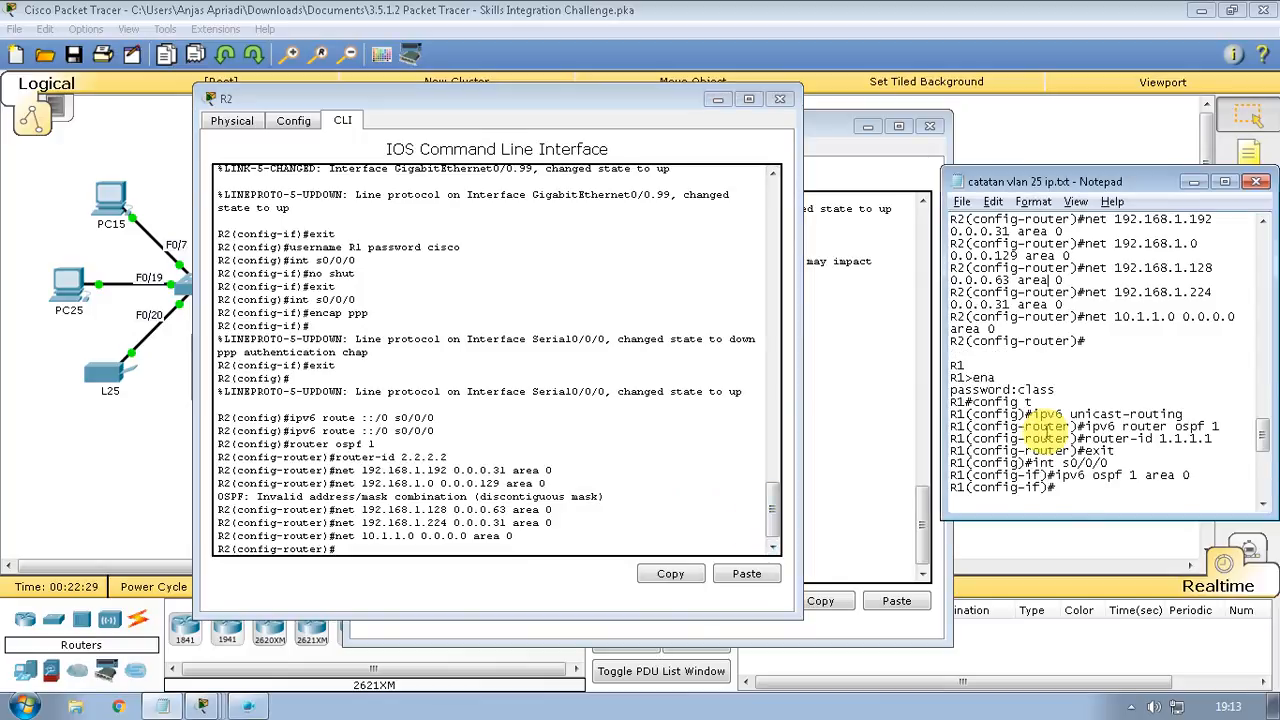
pyautogui.scroll(-1, 1047, 427)
pyautogui.click(856, 482)
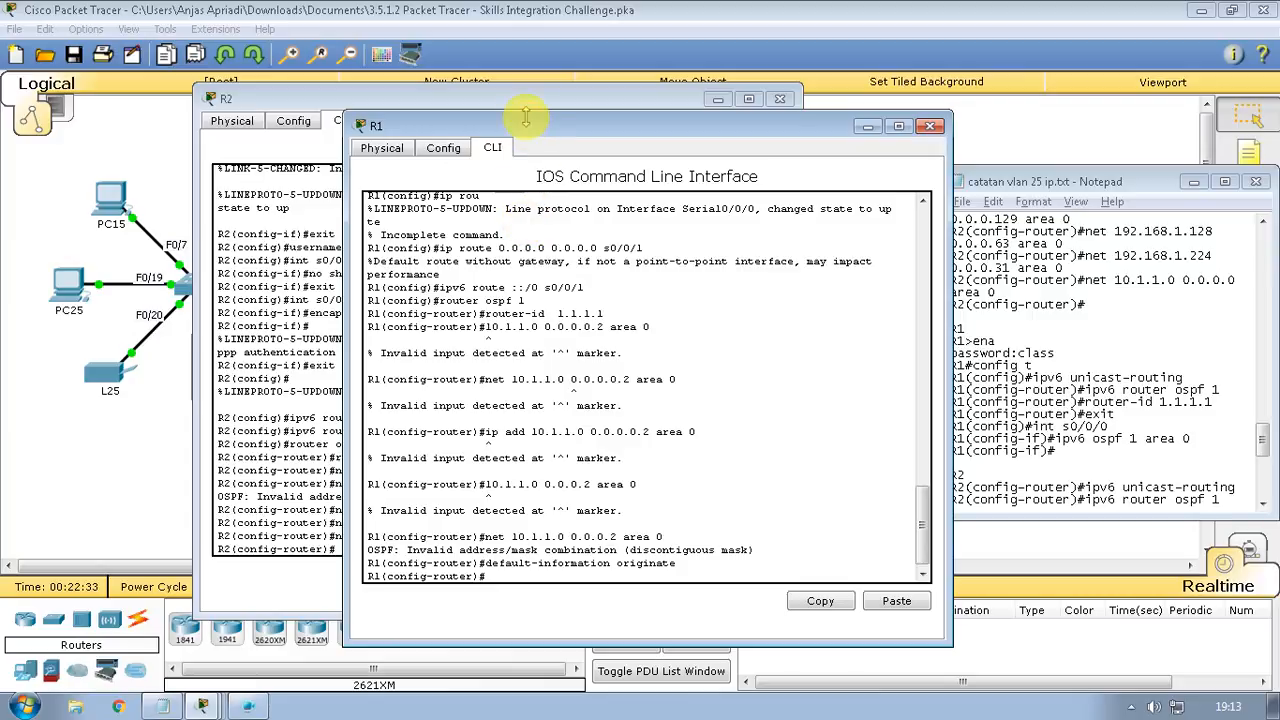
pyautogui.moveTo(526, 118); pyautogui.dragTo(262, 36)
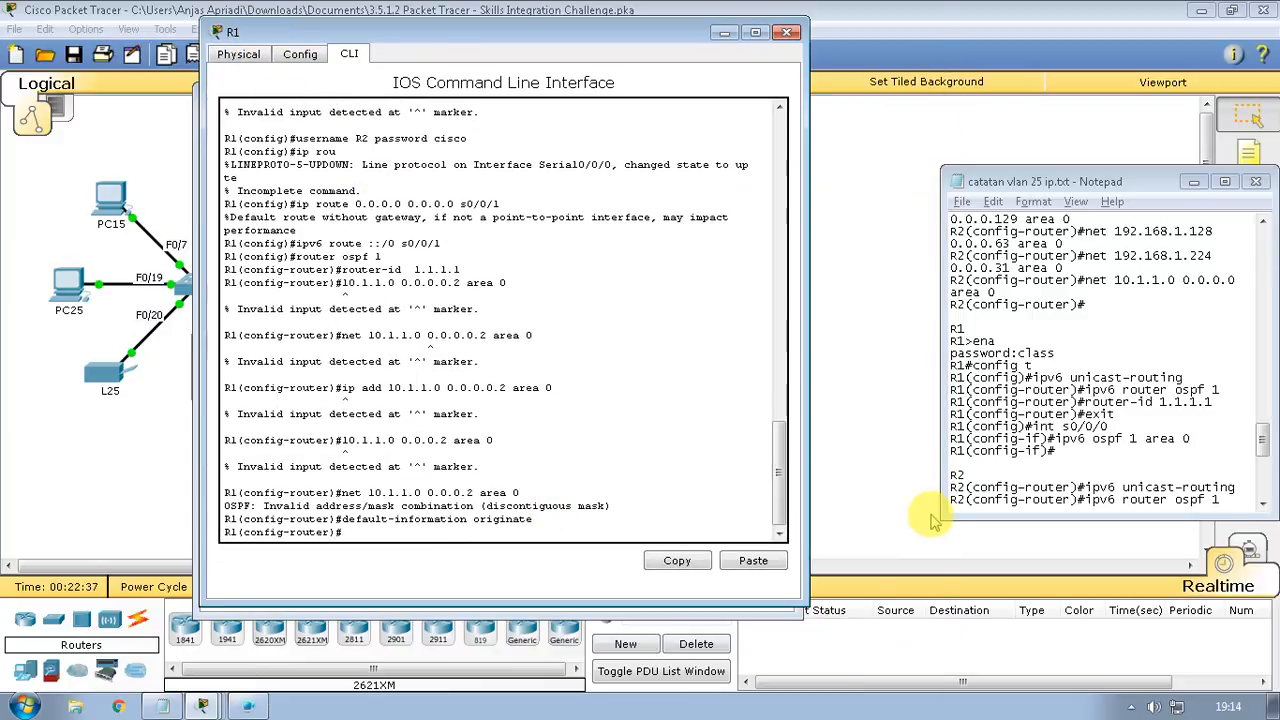
pyautogui.click(981, 474)
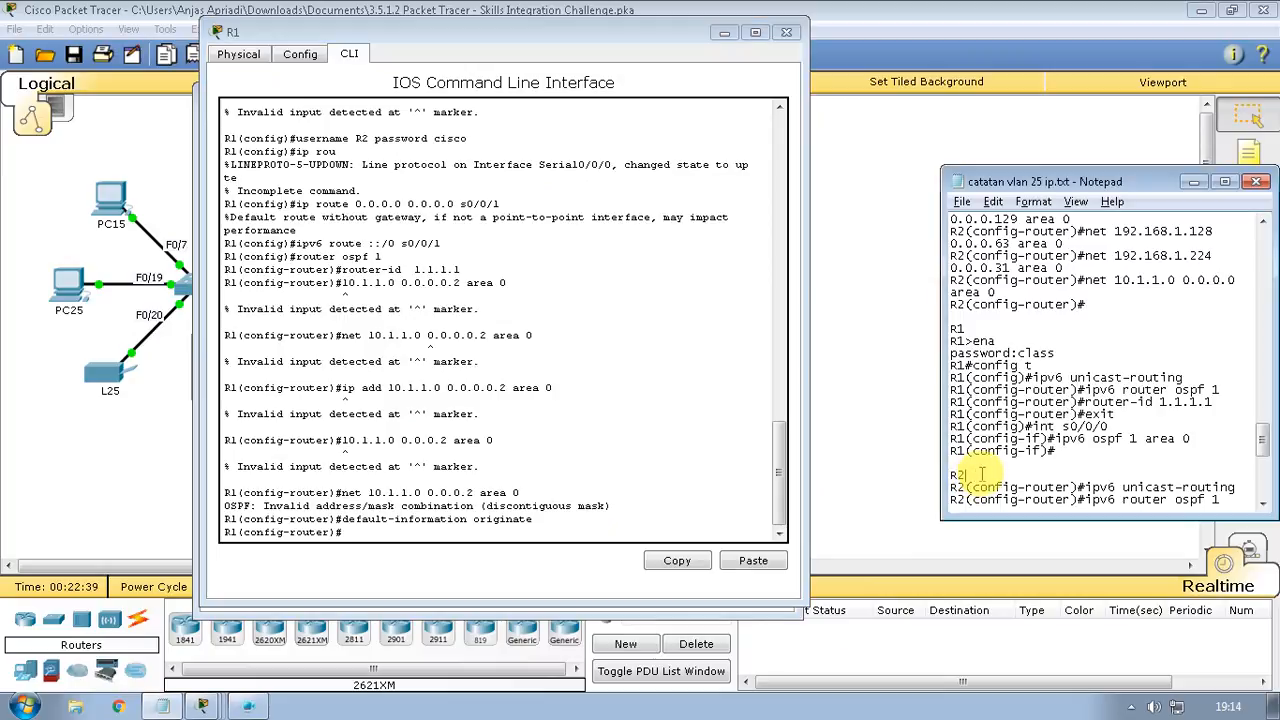
pyautogui.click(490, 538)
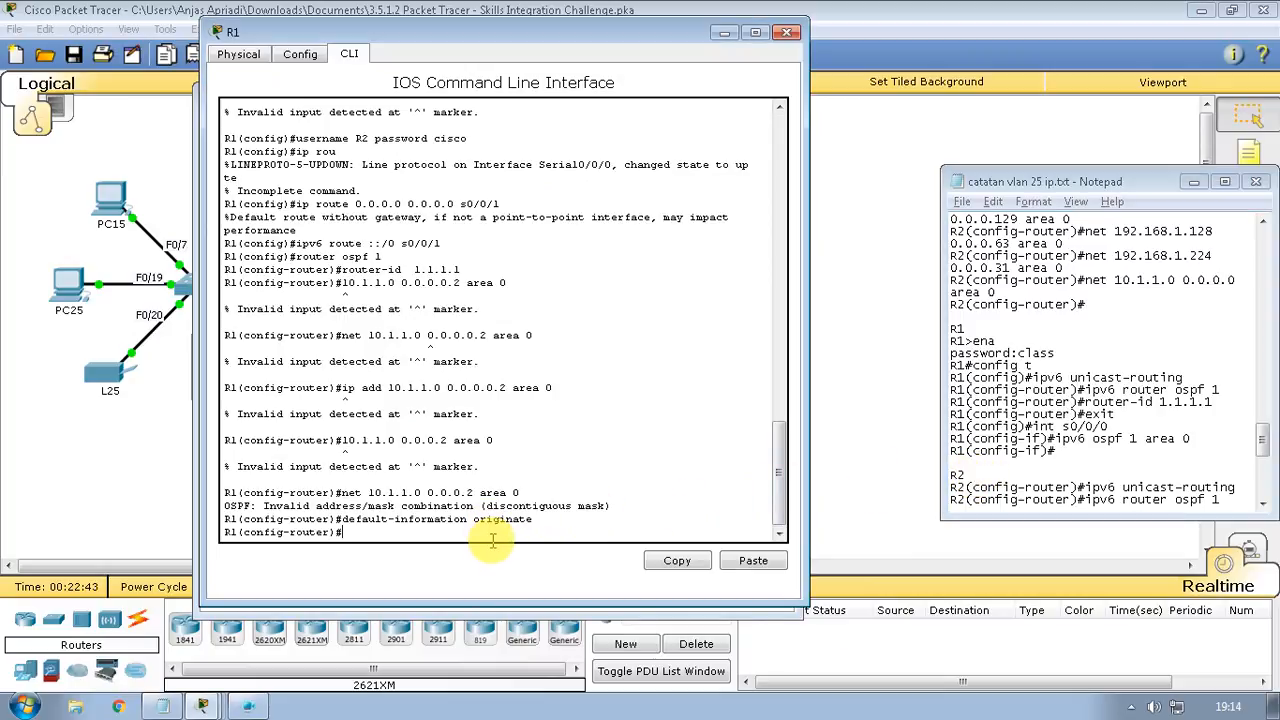
# Enable 'ipv6 unicast-routing' on R1, correcting the misspelled command
pyautogui.write('ipv')
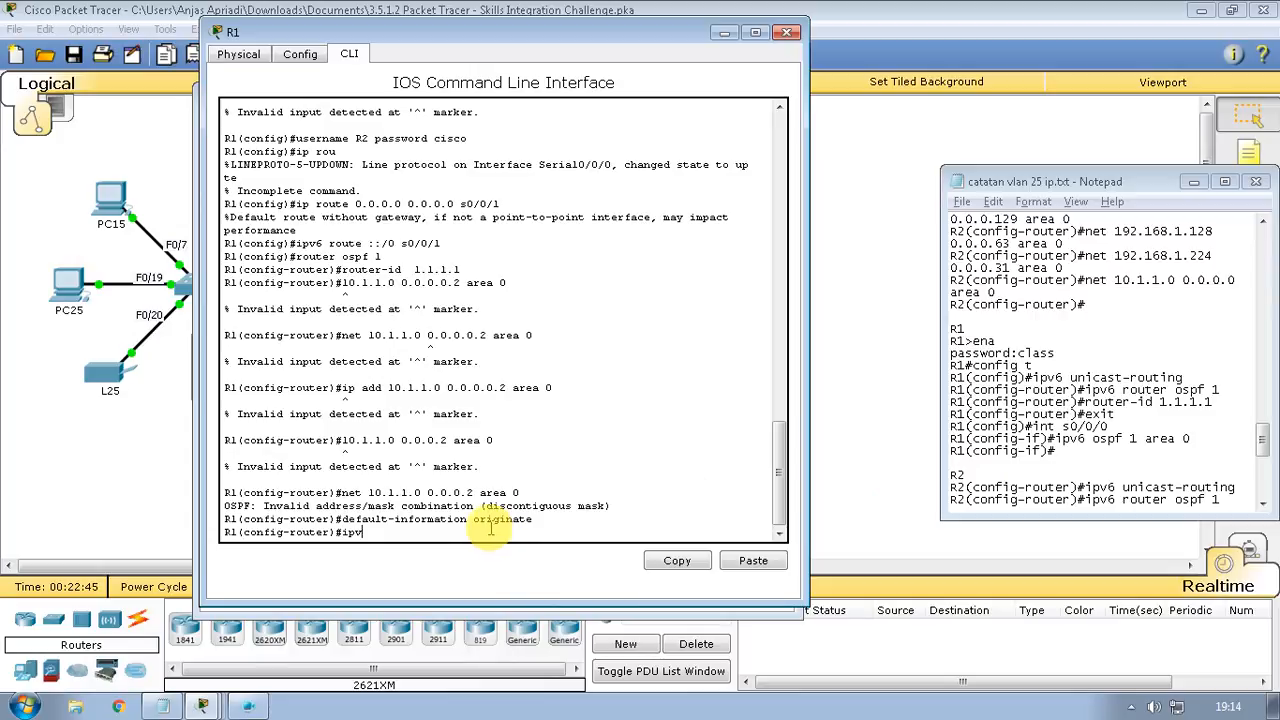
pyautogui.write('6 unicat-routimn')
pyautogui.press('BackSpace')
pyautogui.press('BackSpace')
pyautogui.write('ng')
pyautogui.press('Return')
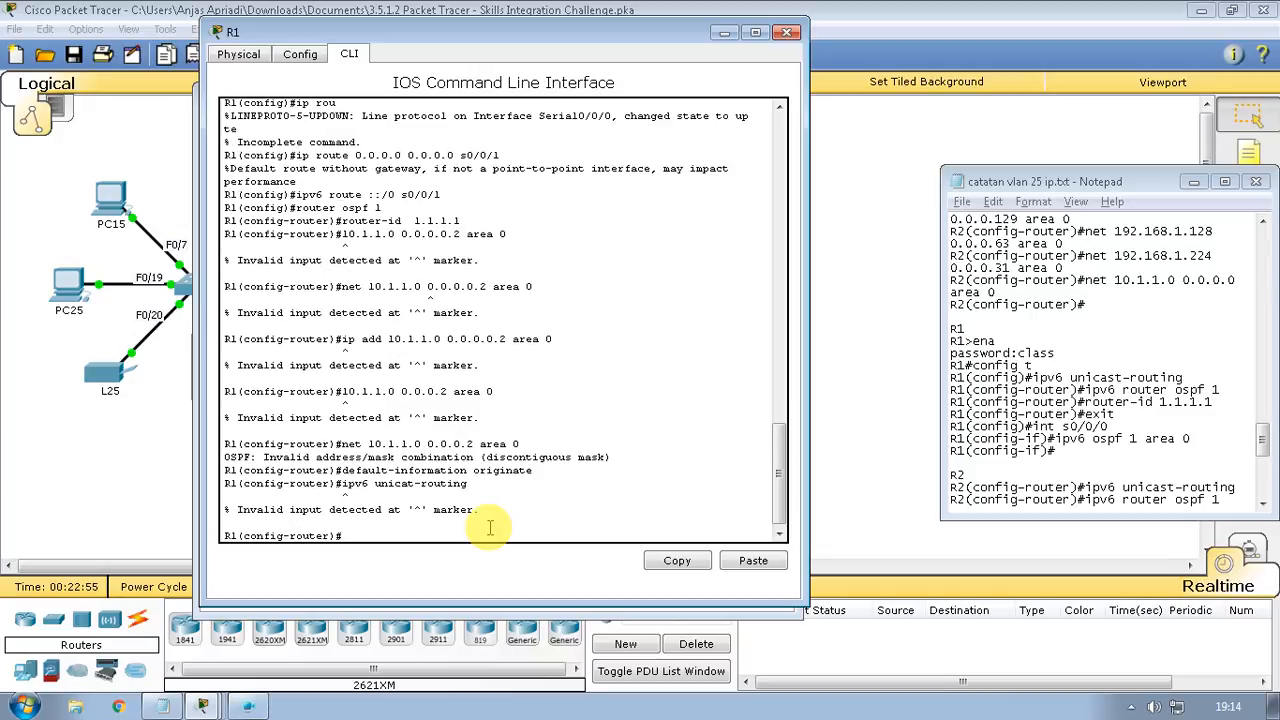
pyautogui.press('Up')
pyautogui.press('Left')
pyautogui.press('Left')
pyautogui.press('Left')
pyautogui.press('Left')
pyautogui.press('Left')
pyautogui.press('Left')
pyautogui.press('Left')
pyautogui.press('Left')
pyautogui.press('Left')
pyautogui.write('s')
pyautogui.press('Return')
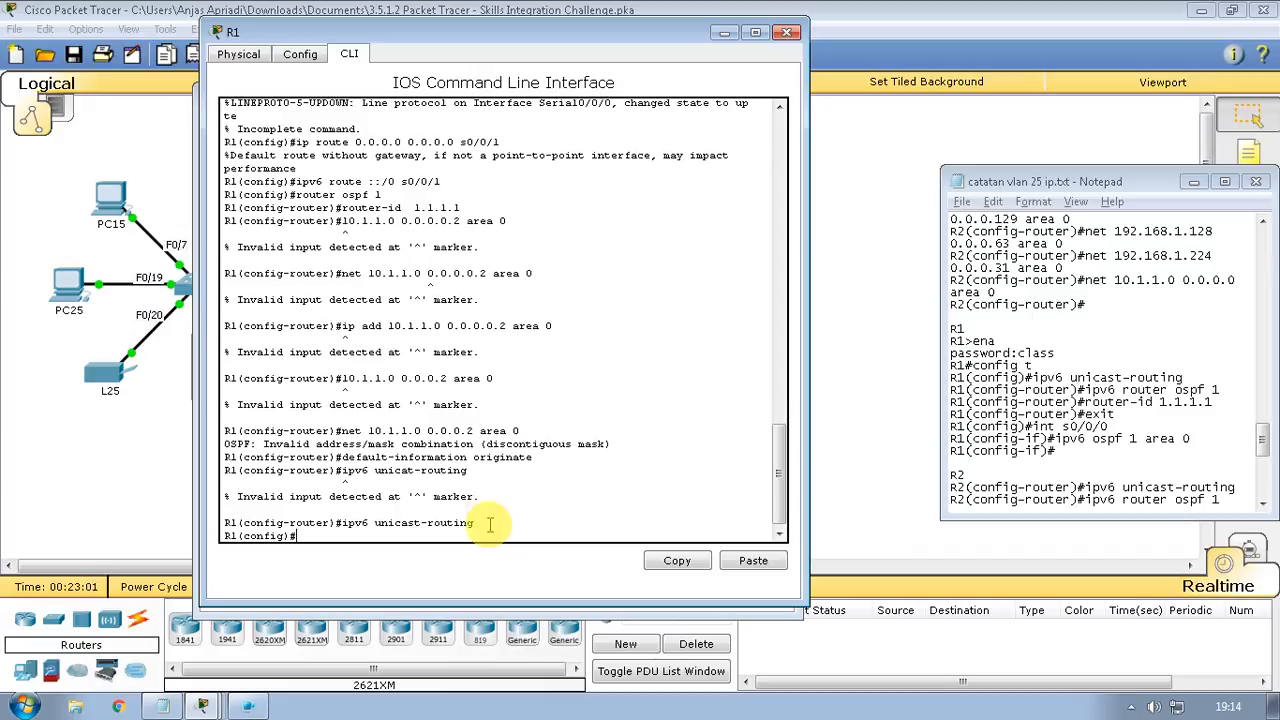
# Start IPv6 OSPF process 1 on R1 with router-id 1.1.1.1, then exit
pyautogui.write('ipv6 router ospf 1')
pyautogui.press('Return')
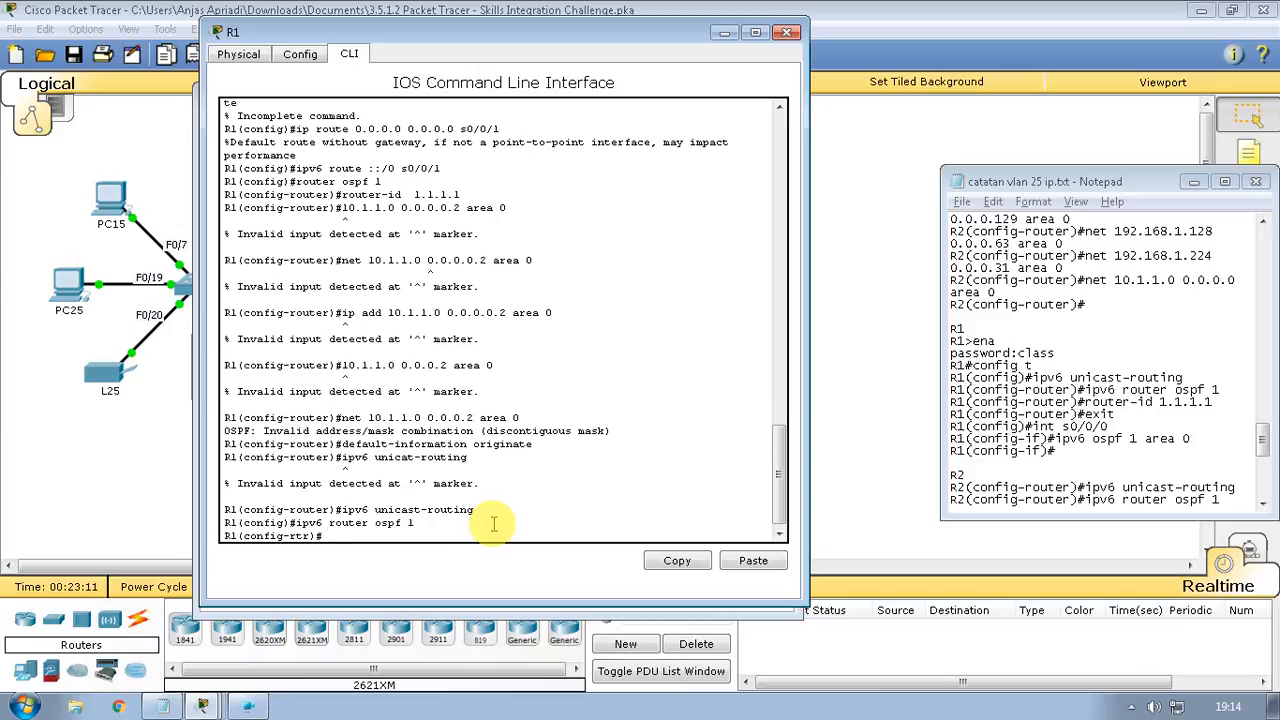
pyautogui.write('router')
pyautogui.write('-id 1.1.1.1')
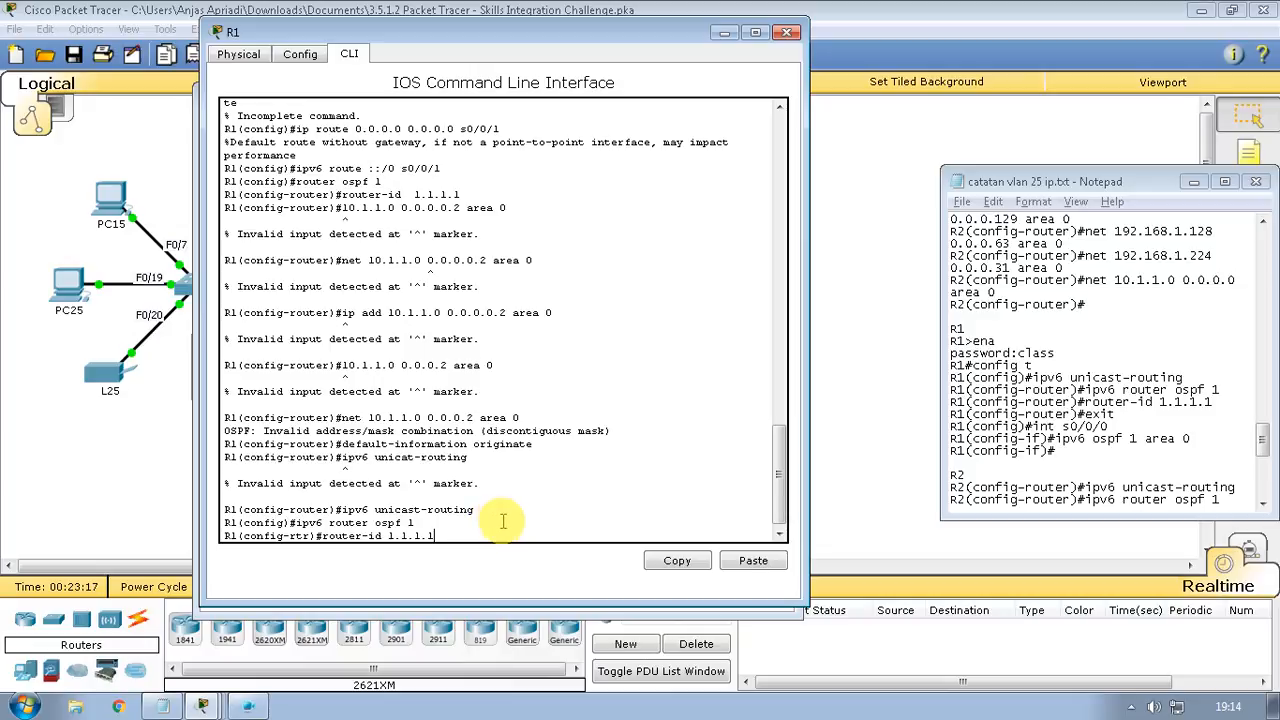
pyautogui.press('Return')
pyautogui.write('exit')
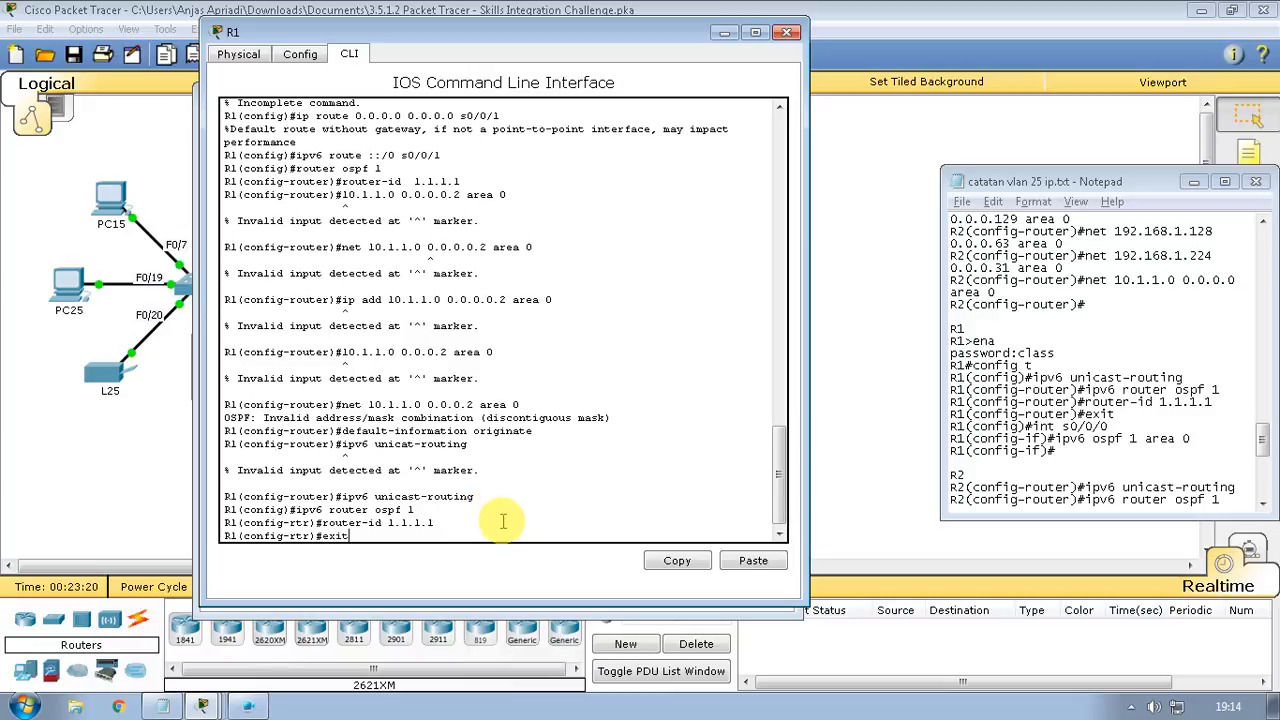
pyautogui.press('Return')
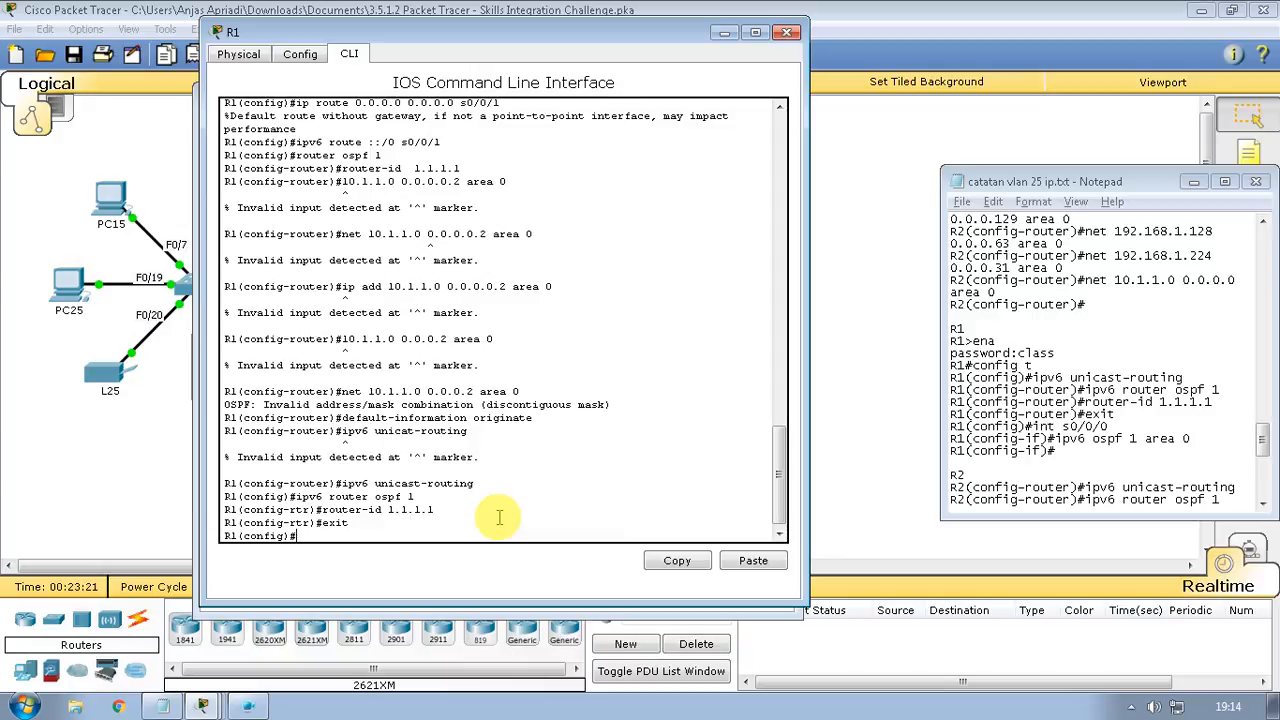
# Put R1's interface s0/0/0 into IPv6 OSPF 1 area 0
pyautogui.write('int s0/0/0')
pyautogui.press('Return')
pyautogui.write('ipv')
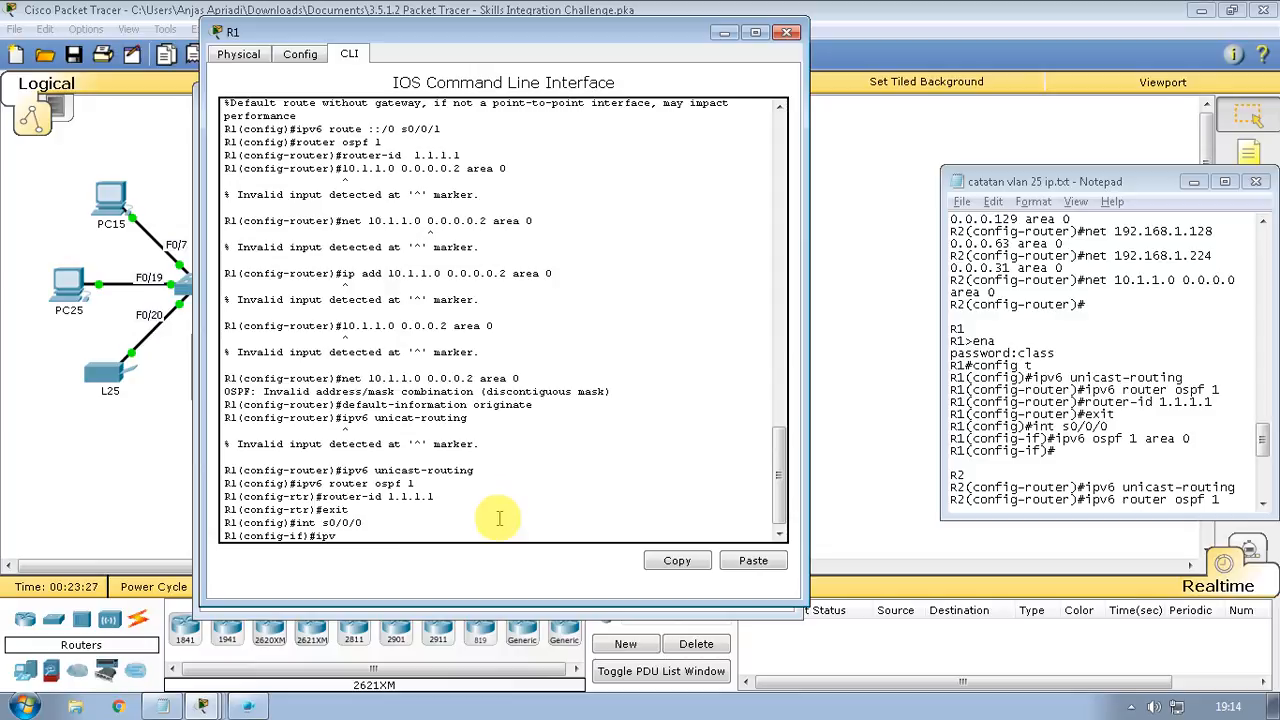
pyautogui.write('6 ospf 1 area 0')
pyautogui.press('Return')
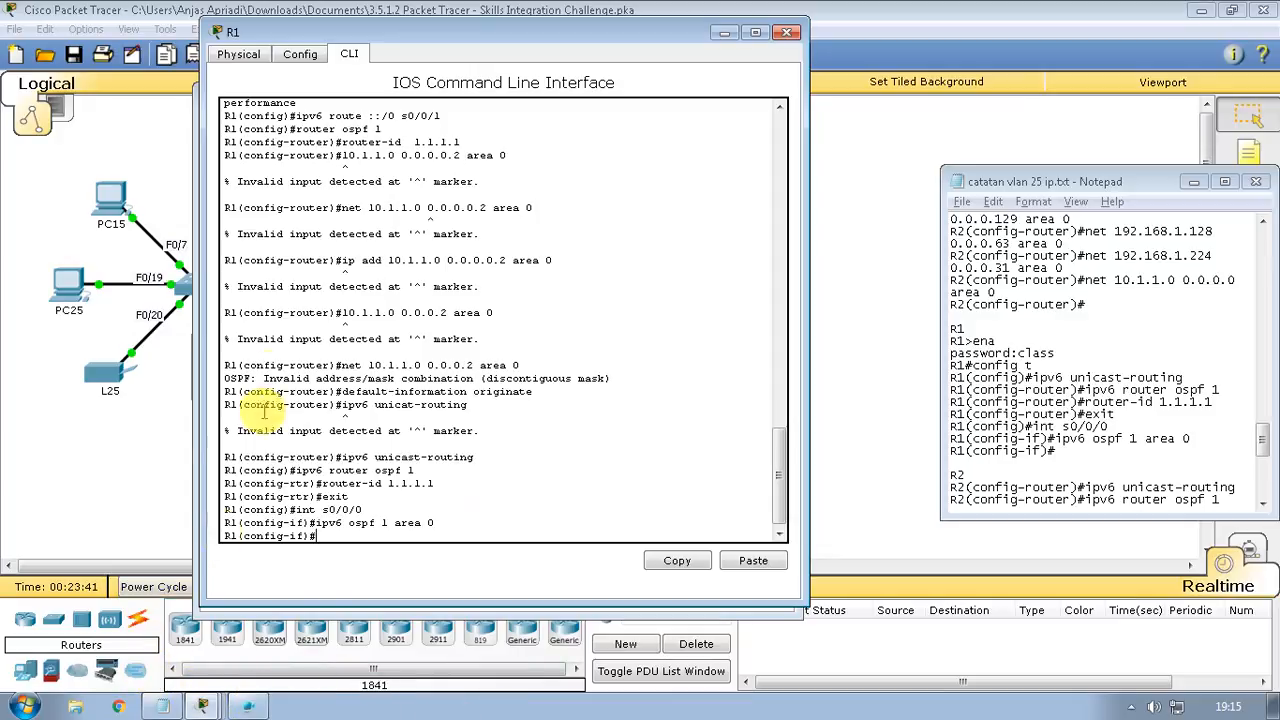
# Briefly maximize R1's console to review output, then bring R2's console back to front
pyautogui.moveTo(268, 31); pyautogui.dragTo(456, 18)
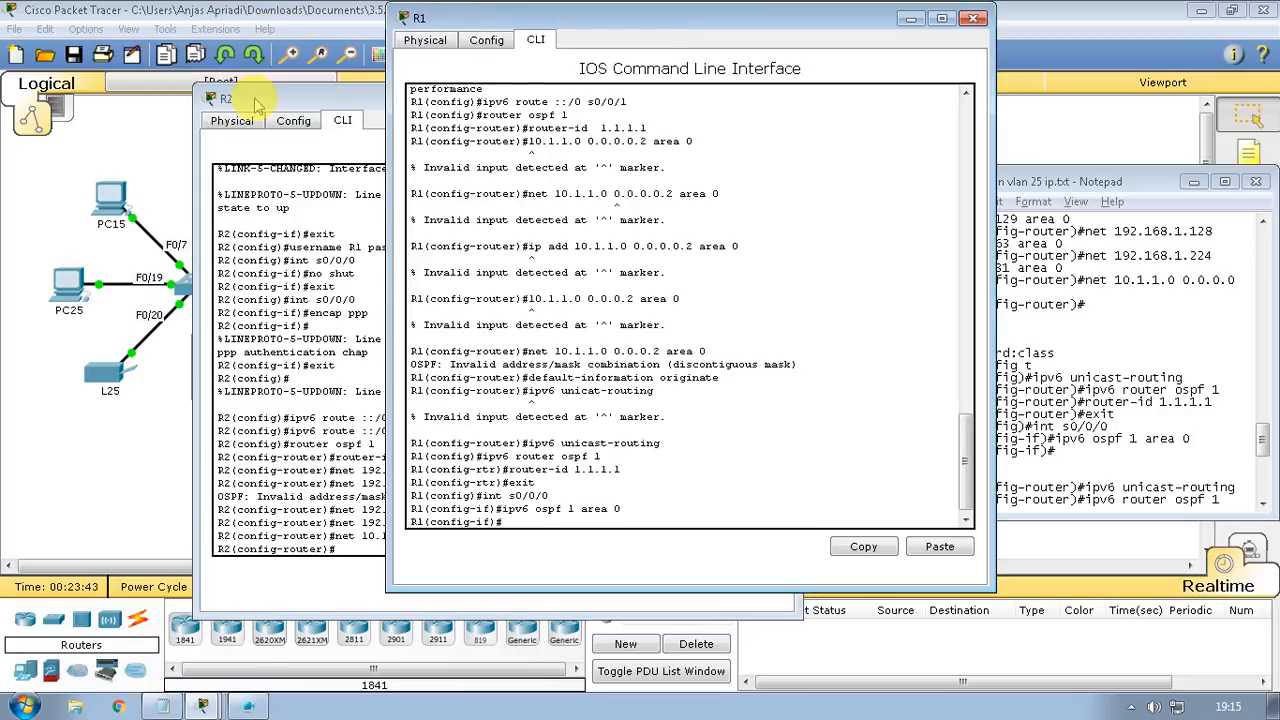
pyautogui.click(255, 100)
pyautogui.click(690, 55)
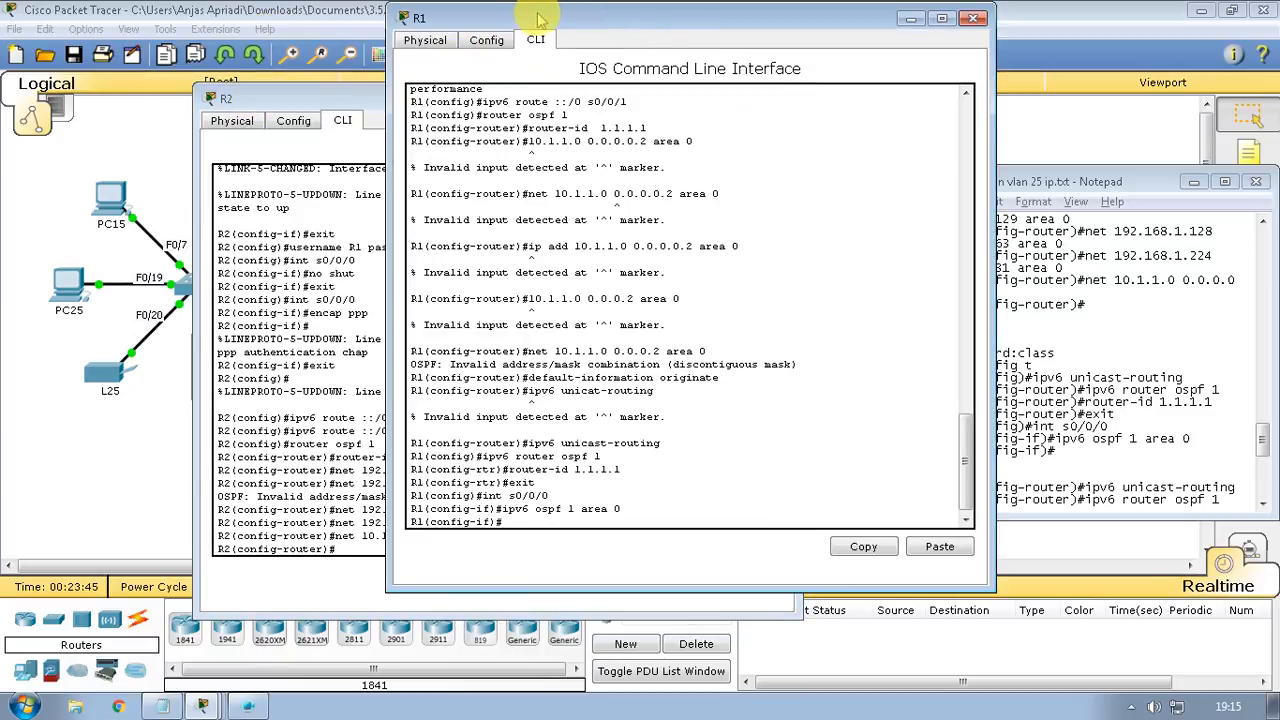
pyautogui.doubleClick(420, 12)
pyautogui.click(1230, 10)
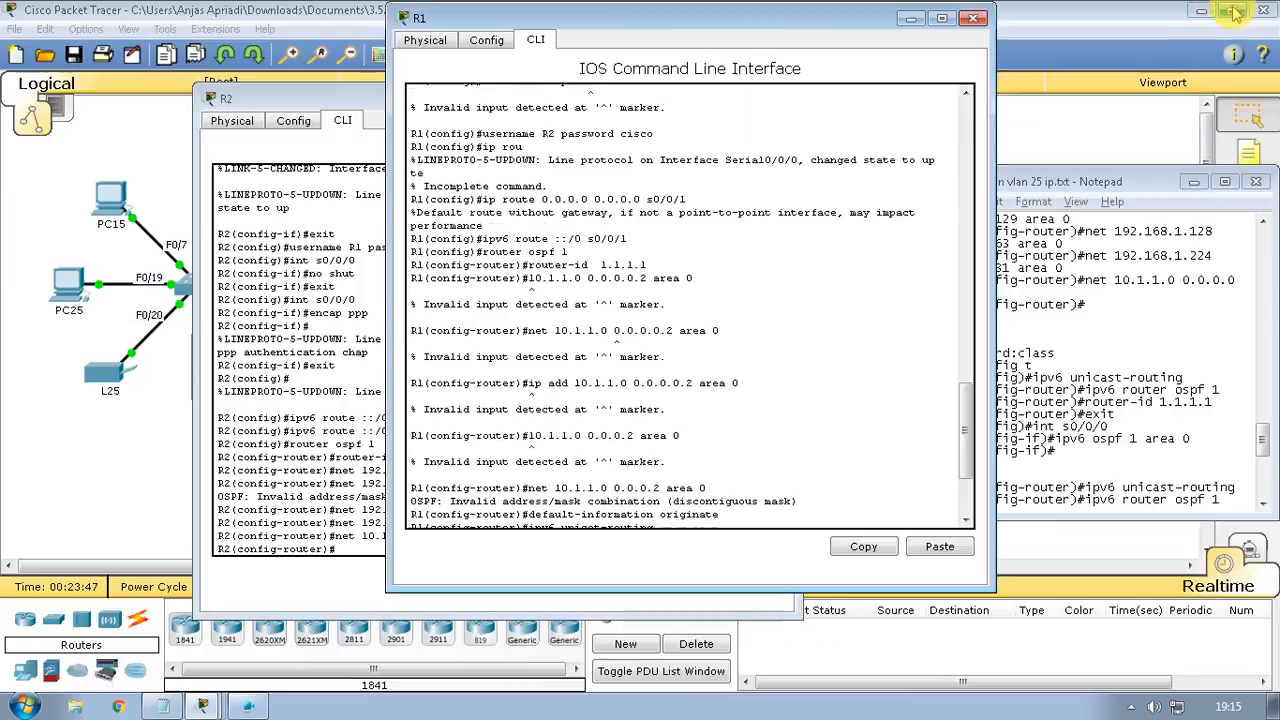
pyautogui.click(382, 108)
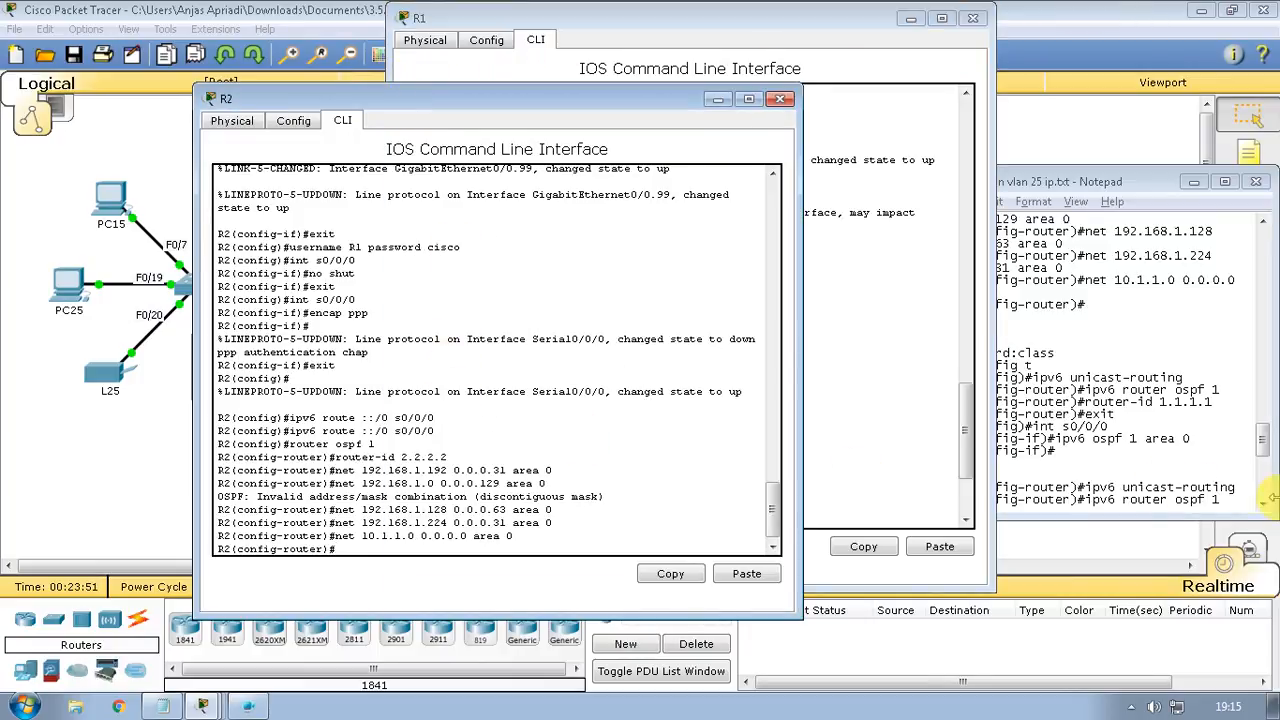
# Enable IPv6 unicast routing on R2 with ipv6 unicast-routing
pyautogui.click(1226, 477)
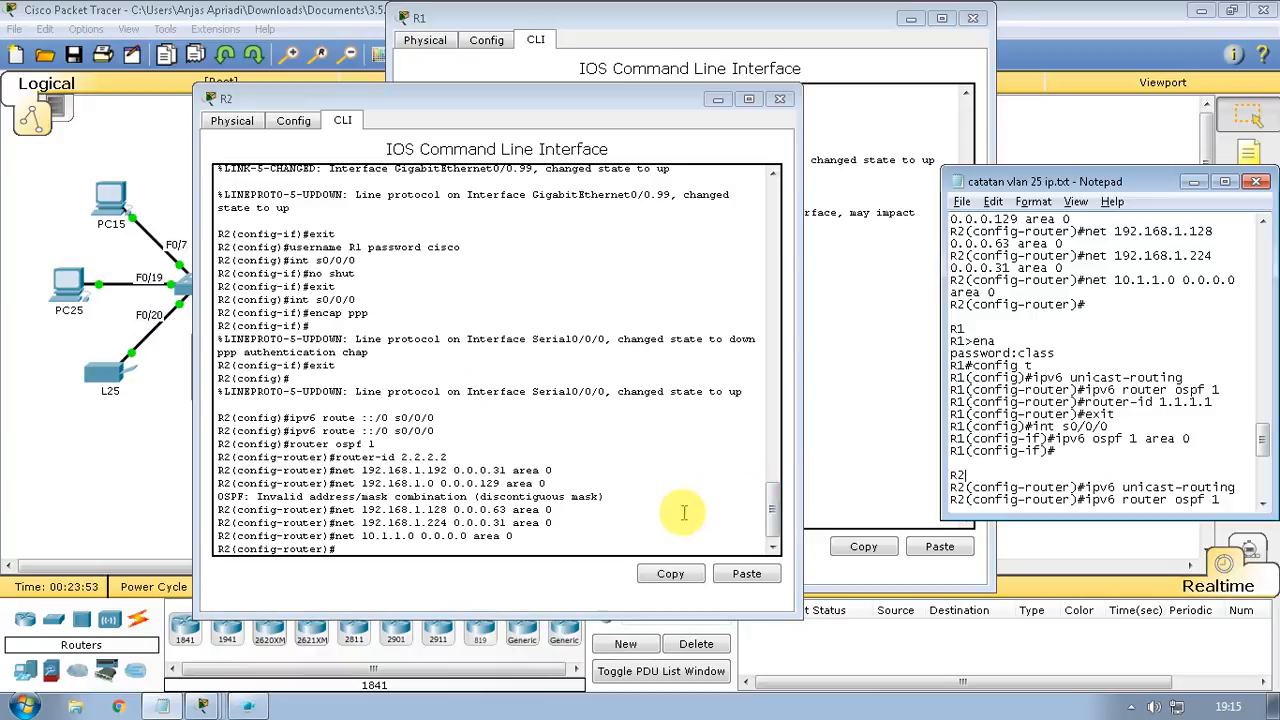
pyautogui.click(498, 560)
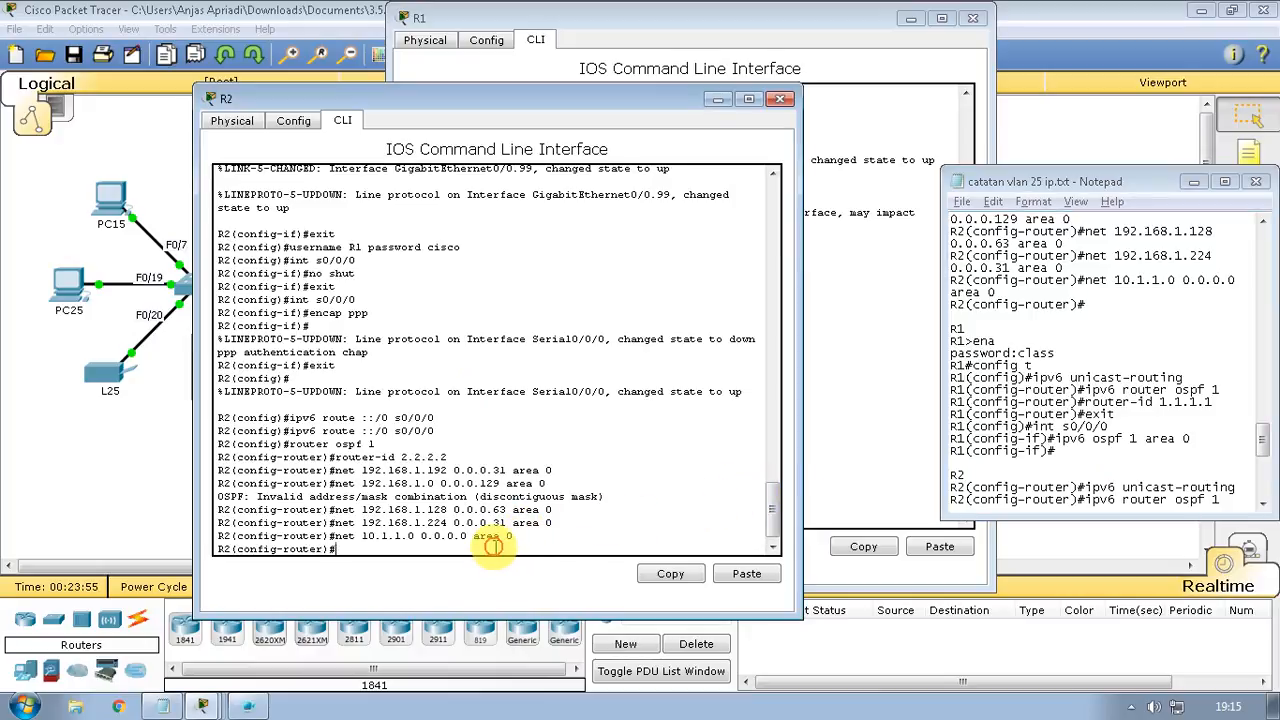
pyautogui.write('ipv')
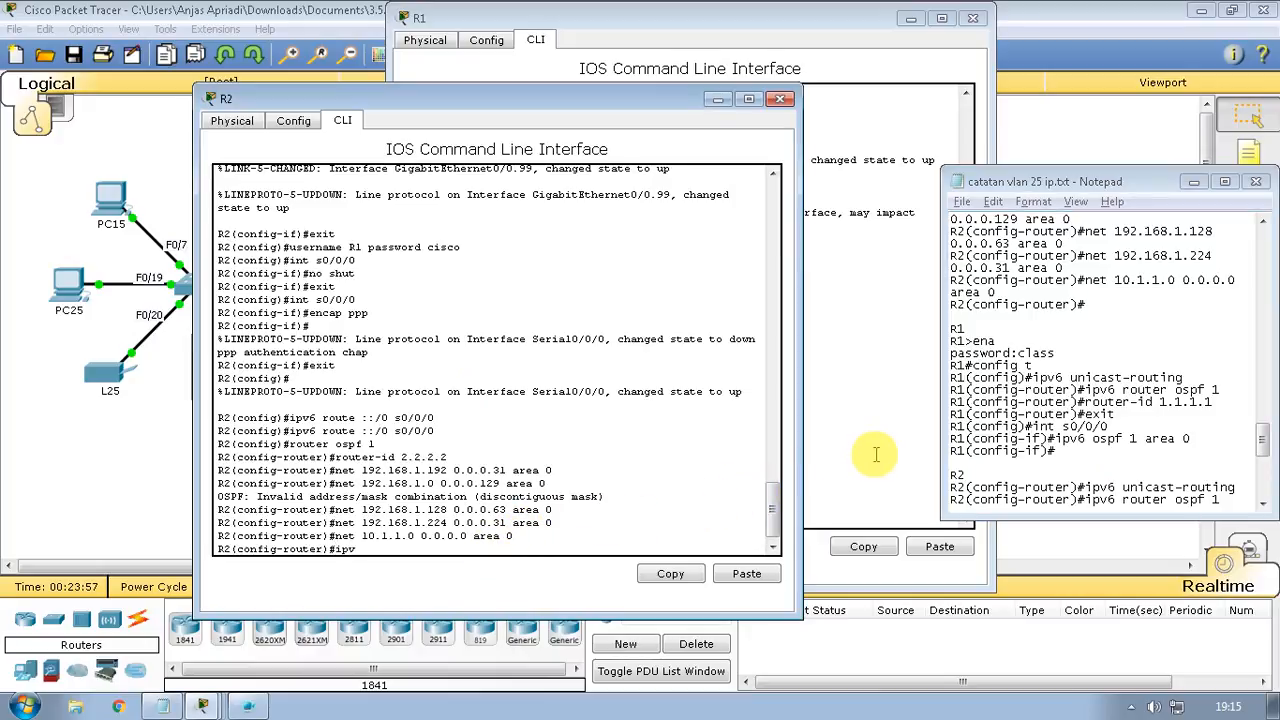
pyautogui.write('6 unicas')
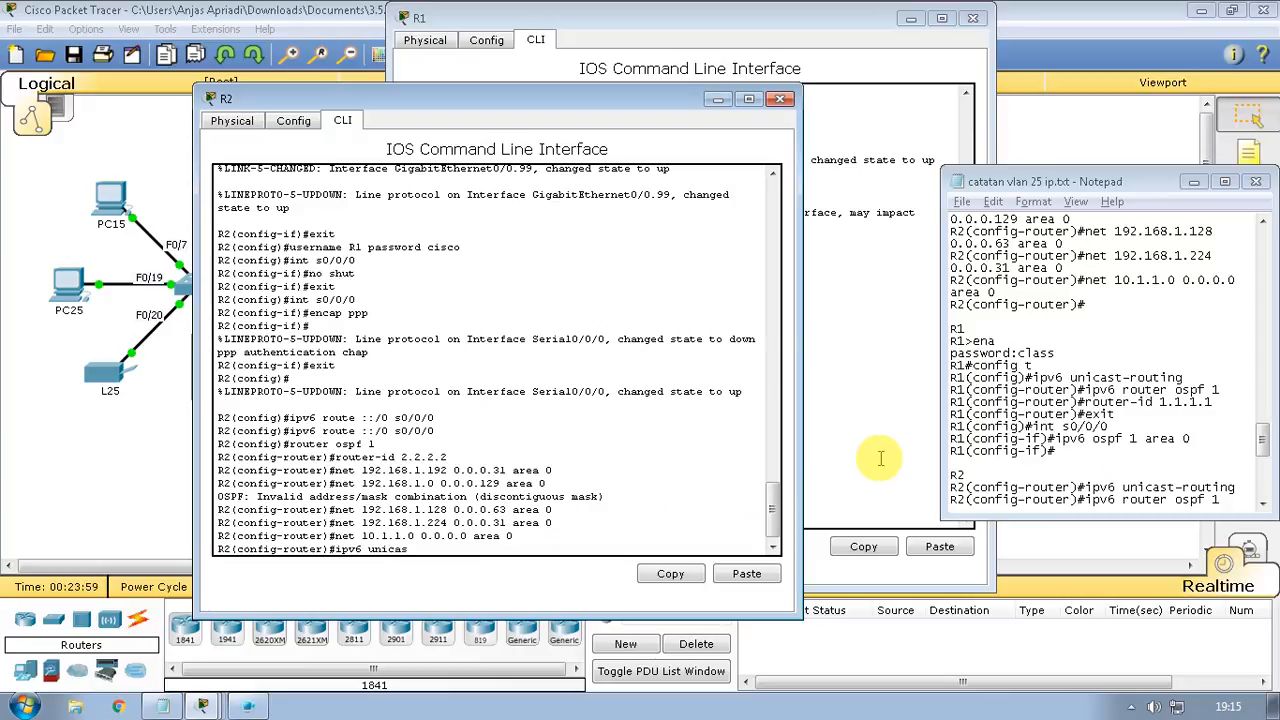
pyautogui.write('t-routing')
pyautogui.press('Return')
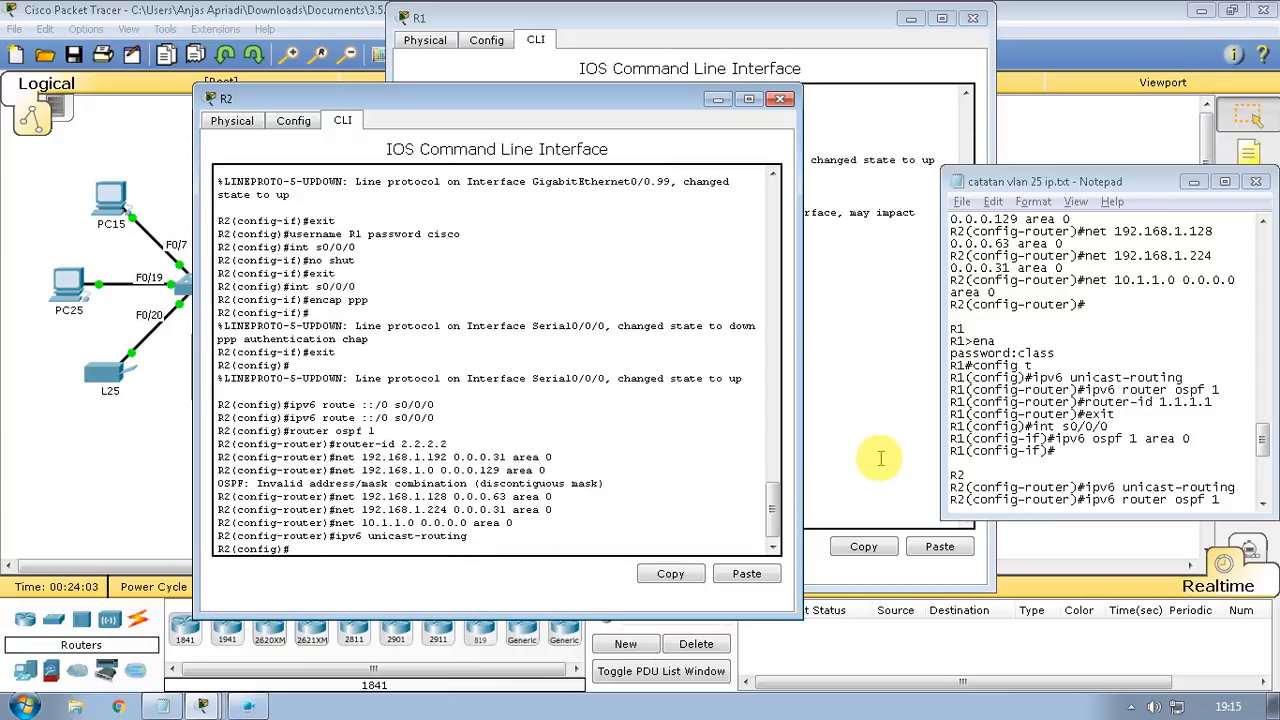
# Start IPv6 OSPF process 1 on R2, correcting the mistyped command
pyautogui.write('ipv6 router ospf 1')
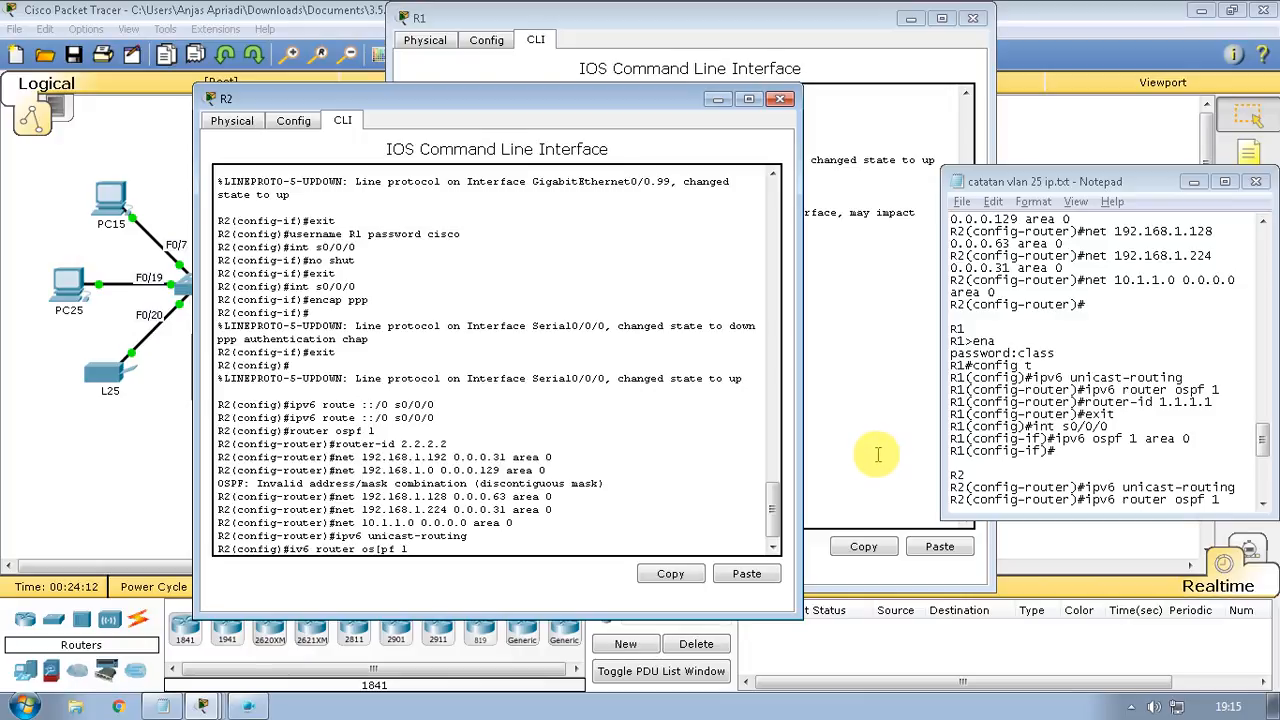
pyautogui.press('BackSpace')
pyautogui.press('BackSpace')
pyautogui.press('BackSpace')
pyautogui.press('BackSpace')
pyautogui.press('BackSpace')
pyautogui.write('pf 1')
pyautogui.press('Return')
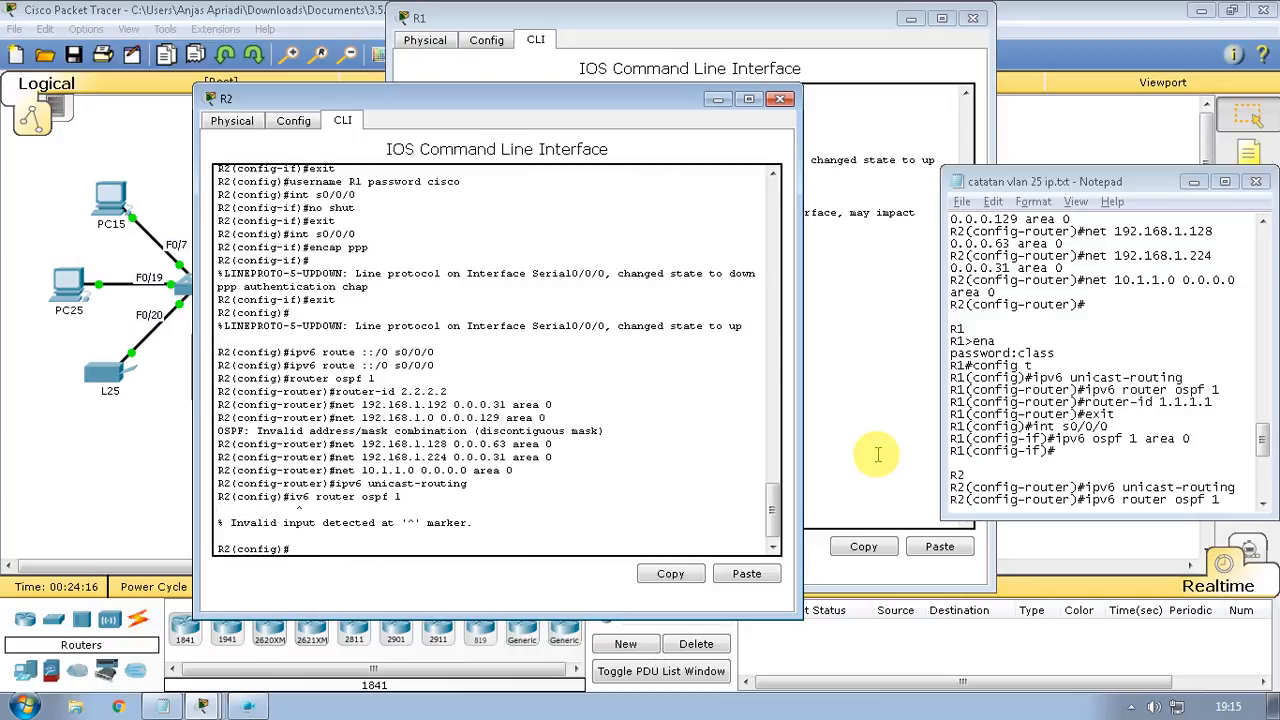
pyautogui.press('Up')
pyautogui.press('Left')
pyautogui.press('Left')
pyautogui.write('p')
pyautogui.press('Return')
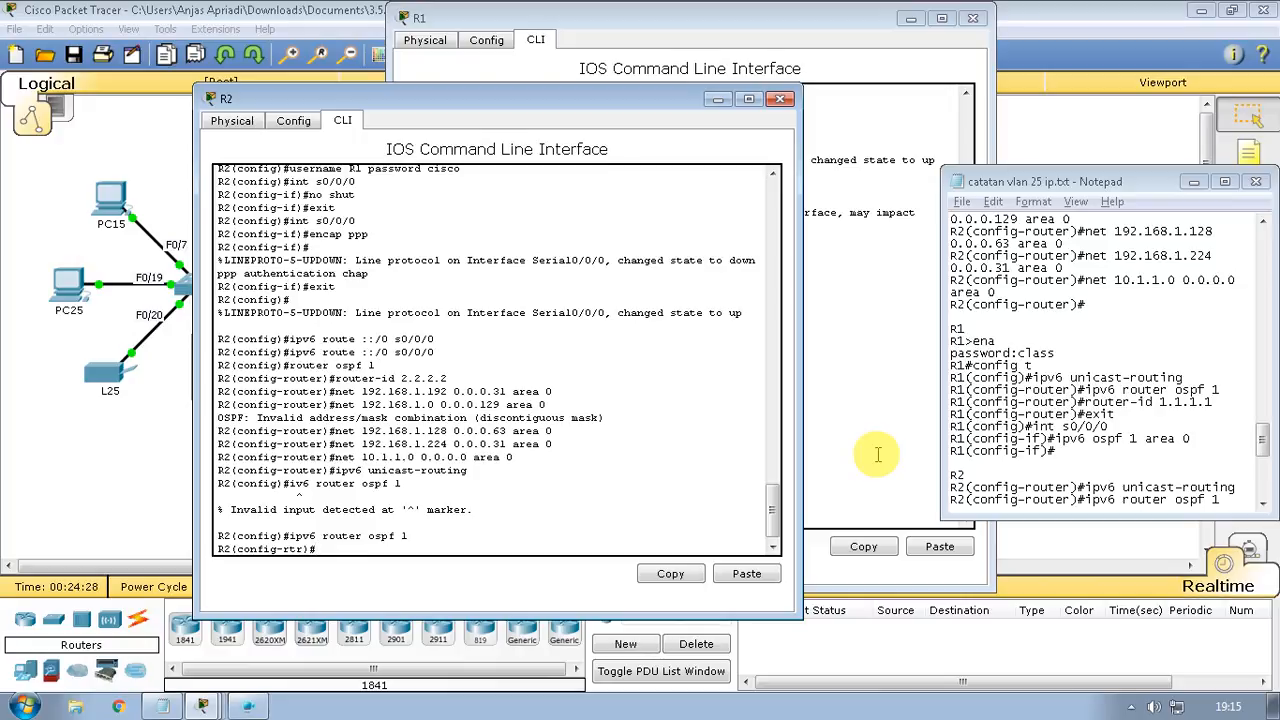
# Set the IPv6 OSPF router ID to 1.1.1.1 and exit OSPF configuration
pyautogui.write('router-id 1.1.1.1')
pyautogui.press('Return')
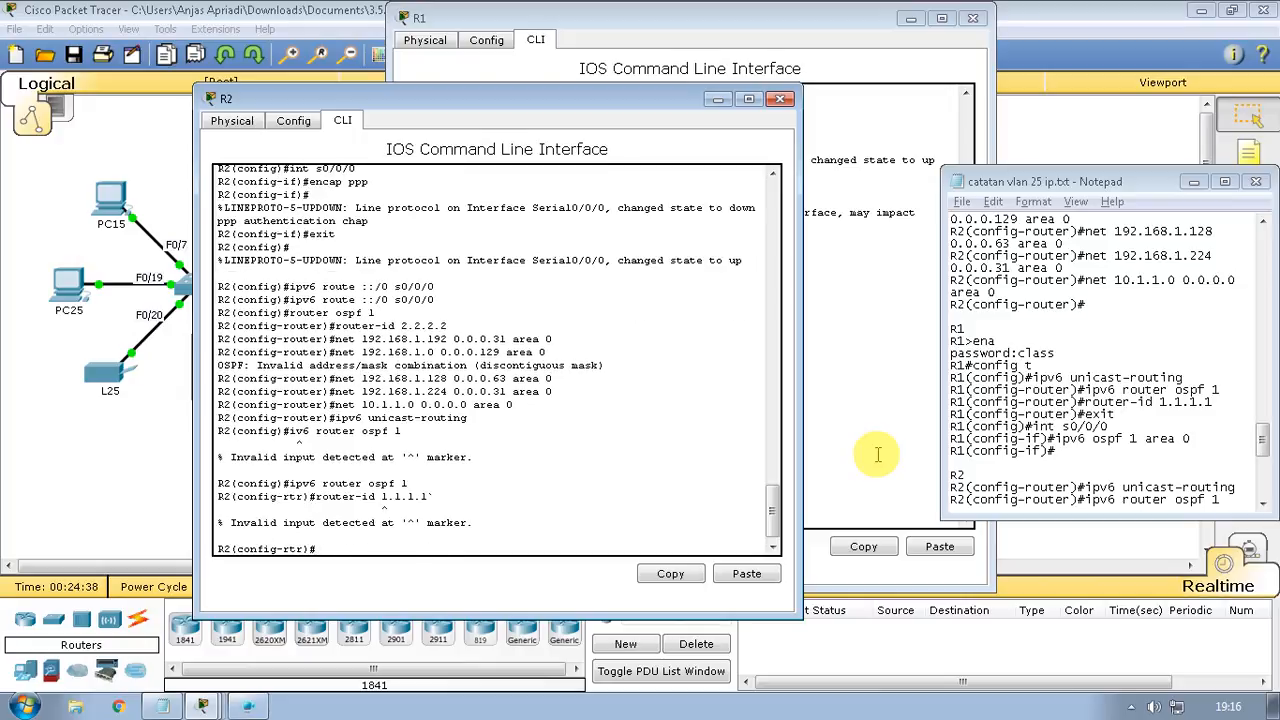
pyautogui.press('Up')
pyautogui.press('BackSpace')
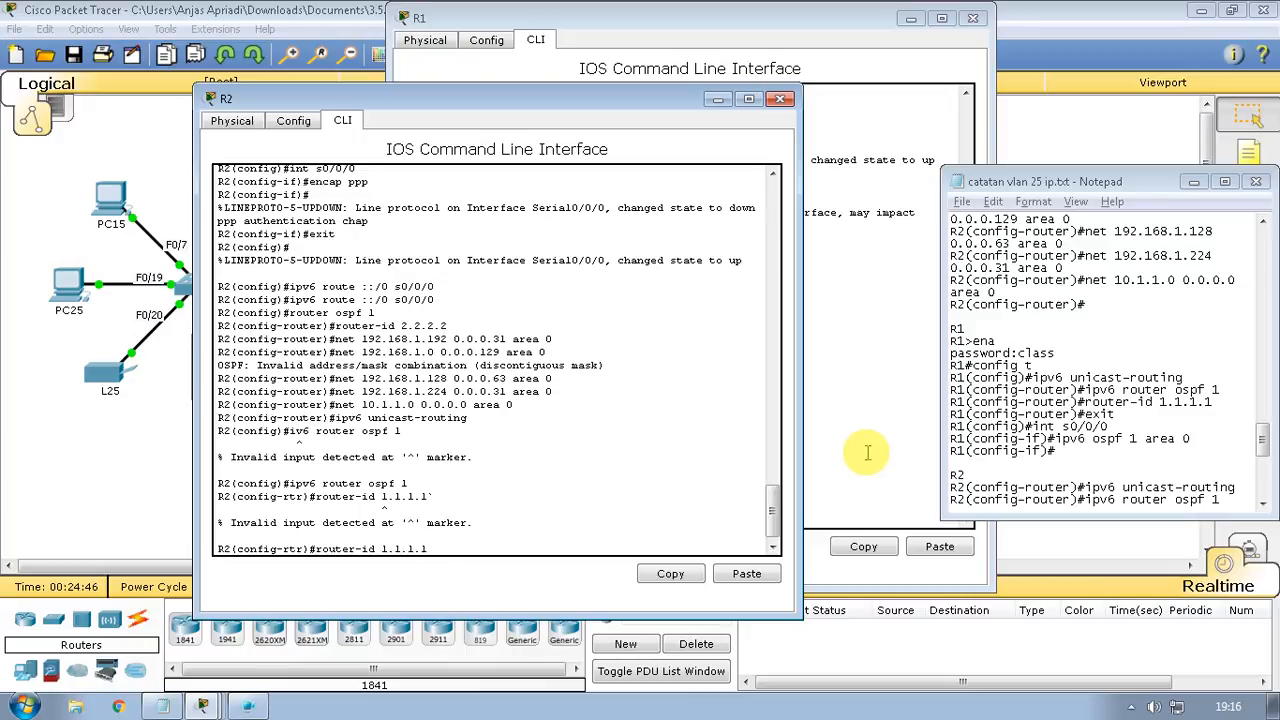
pyautogui.press('Return')
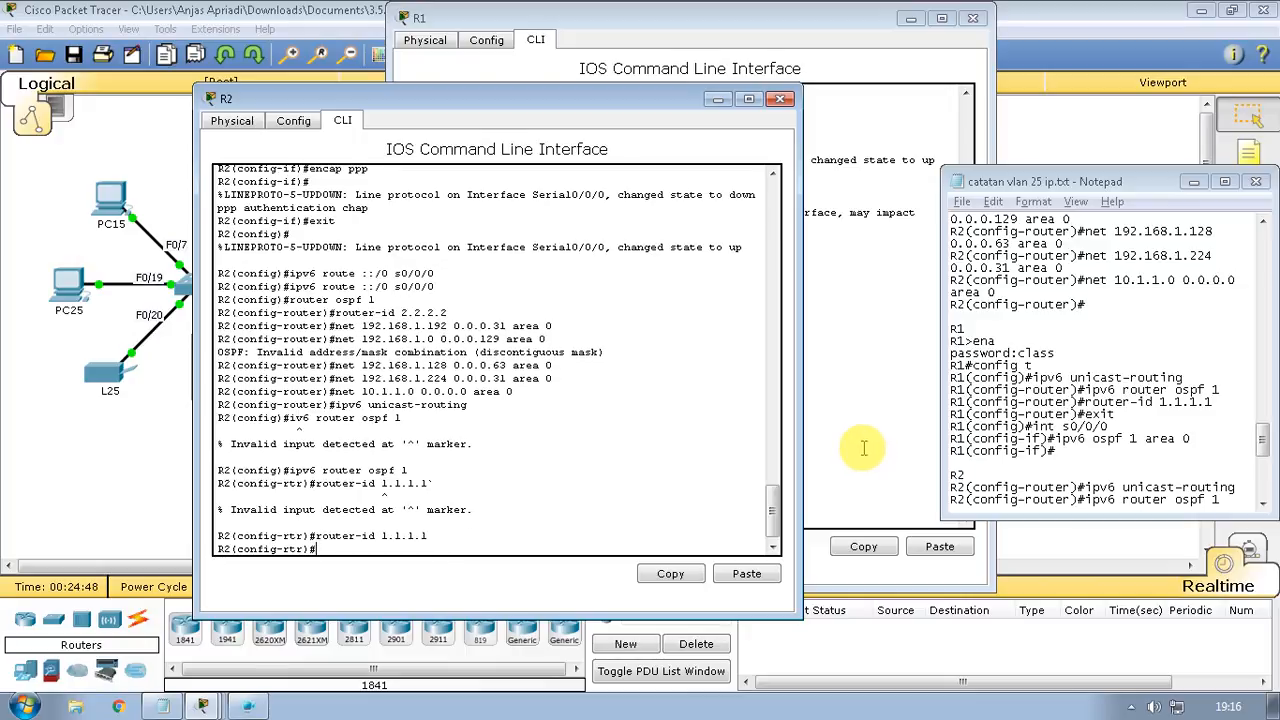
pyautogui.write('exit')
pyautogui.press('Return')
pyautogui.write('int')
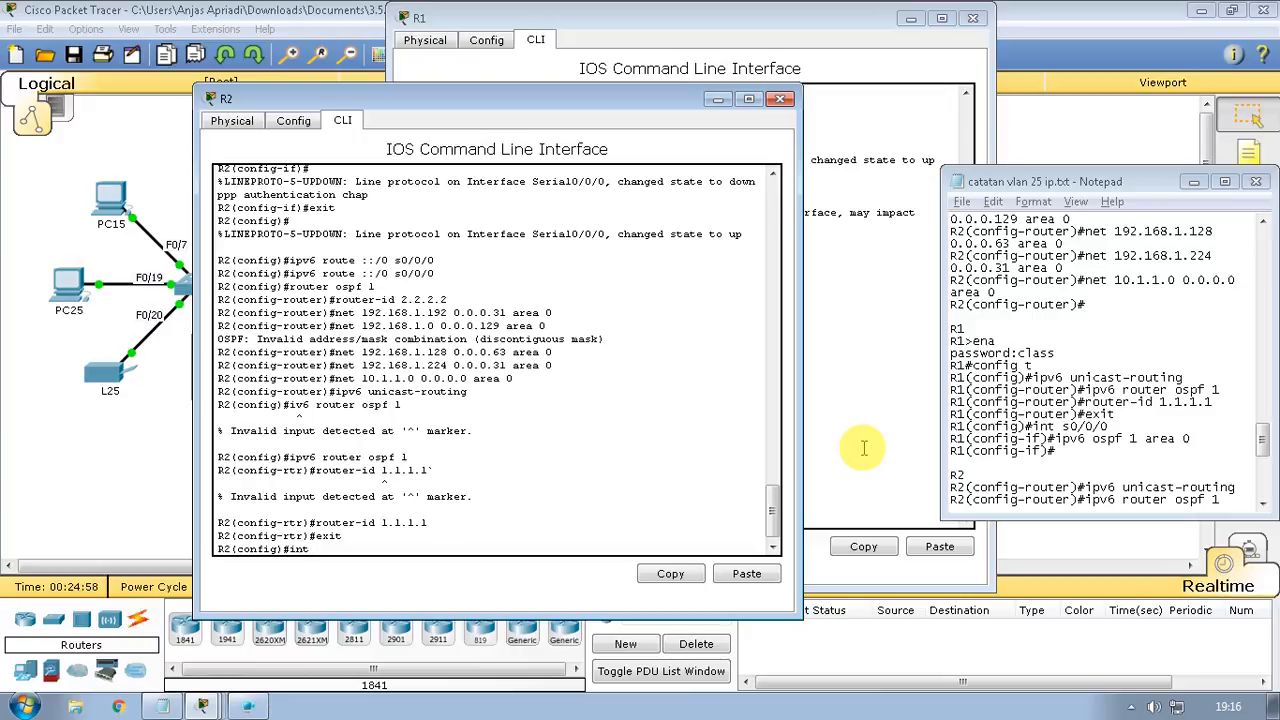
# Check the notes for R2's lines and enter router-id 2.2.2.2
pyautogui.click(1142, 428)
pyautogui.scroll(-2, 1145, 430)
pyautogui.scroll(-1, 1142, 428)
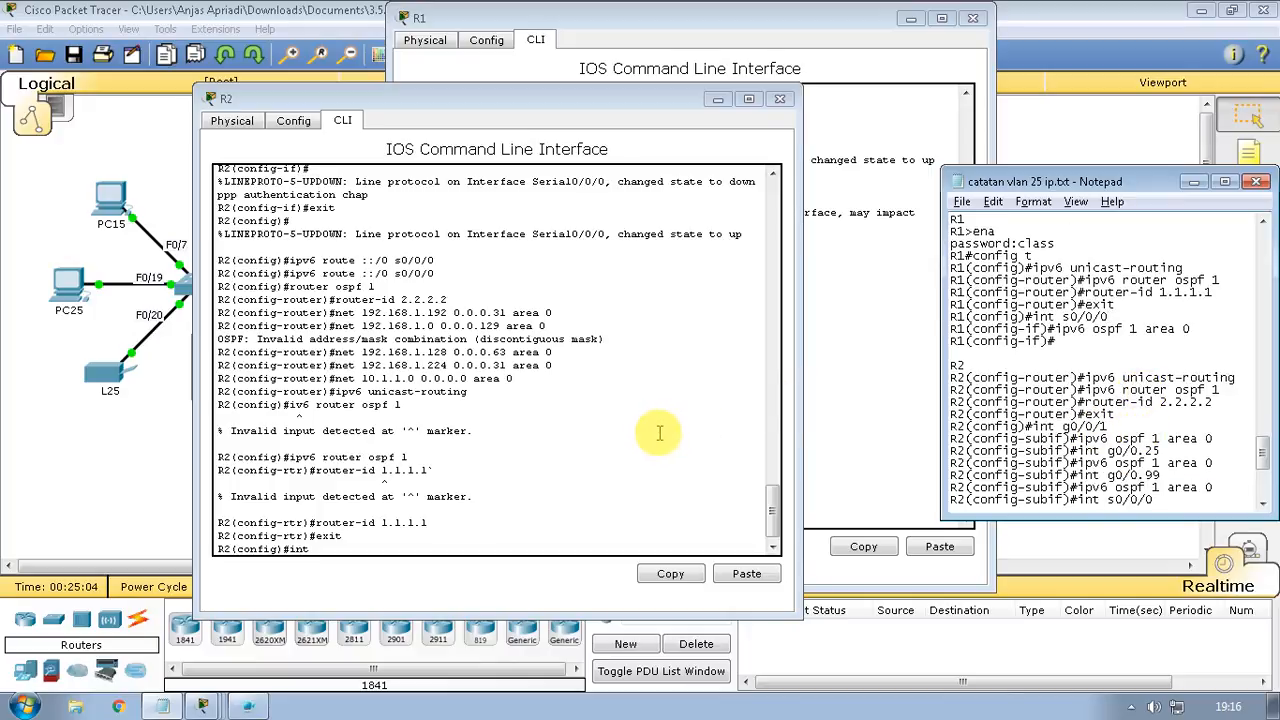
pyautogui.click(473, 539)
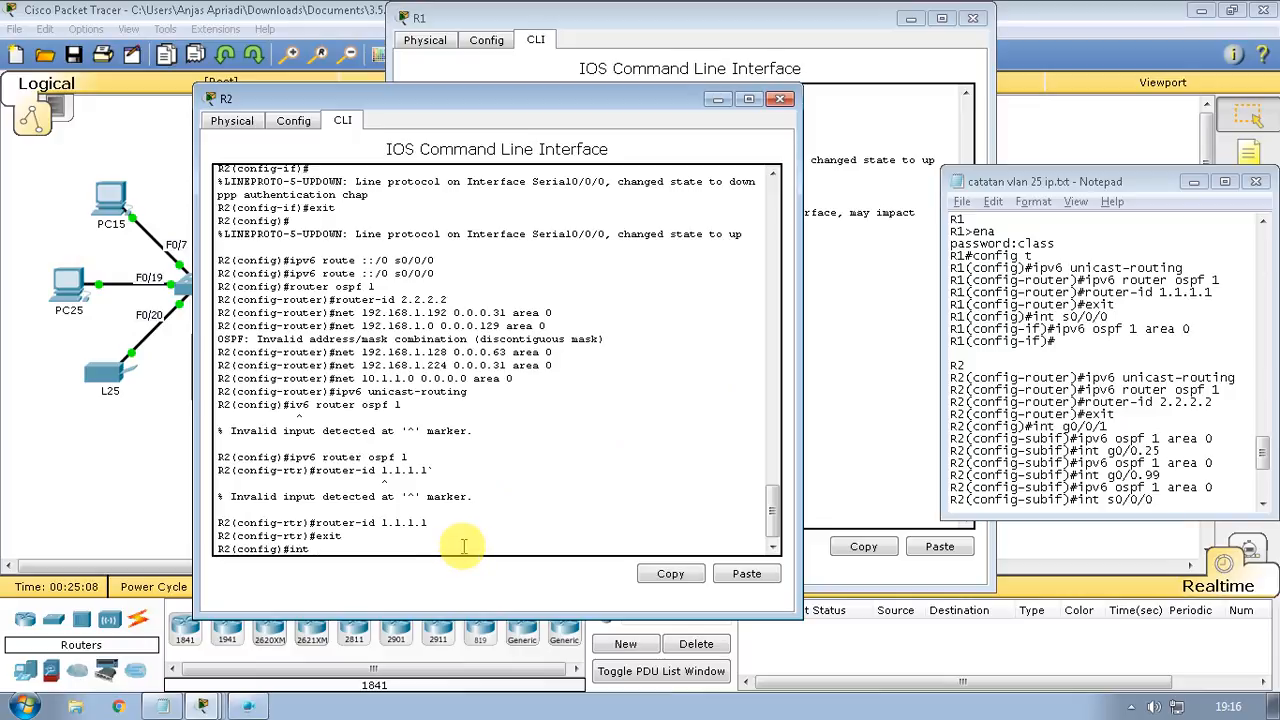
pyautogui.write('int')
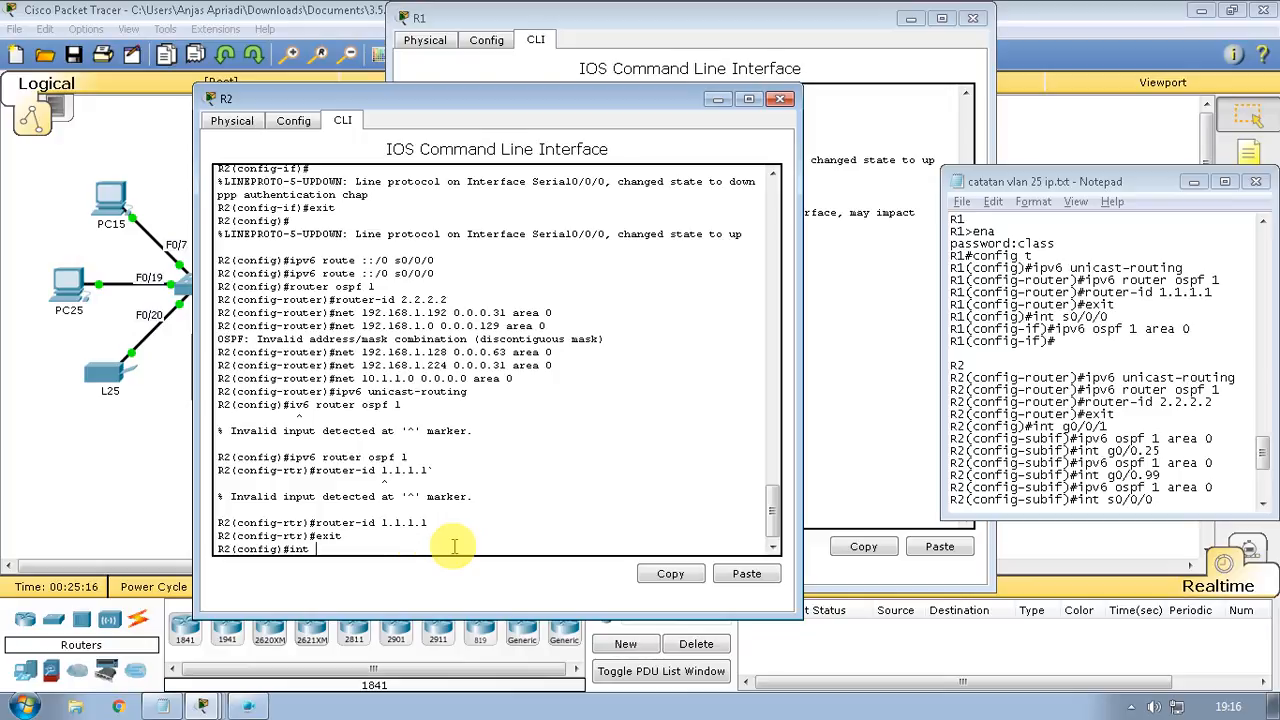
pyautogui.press('Up')
pyautogui.press('Up')
pyautogui.press('BackSpace')
pyautogui.press('BackSpace')
pyautogui.press('BackSpace')
pyautogui.press('BackSpace')
pyautogui.press('BackSpace')
pyautogui.press('BackSpace')
pyautogui.press('BackSpace')
pyautogui.write('2.2.2.2')
pyautogui.press('Return')
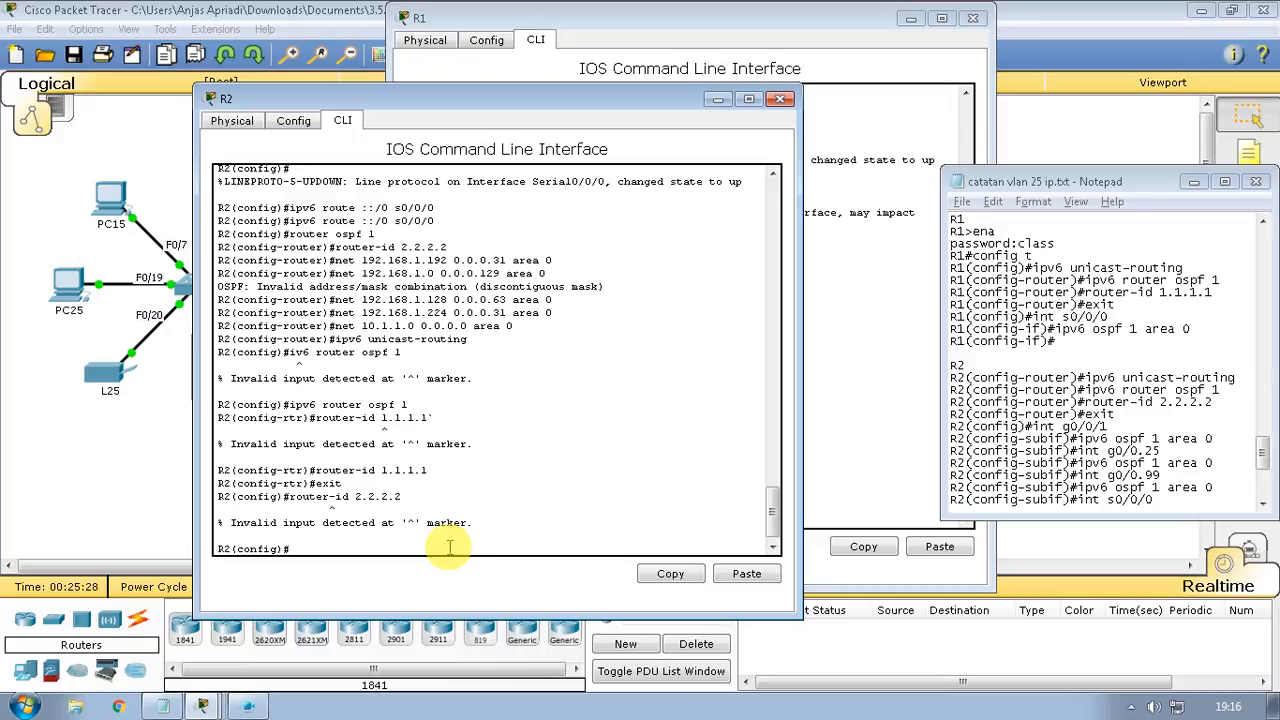
# Under IPv6 OSPF process 1, apply router ID 2.2.2.2 and remove the old 1.1.1.1
pyautogui.press('Up')
pyautogui.press('Up')
pyautogui.press('Up')
pyautogui.press('Up')
pyautogui.press('Up')
pyautogui.press('Return')
pyautogui.press('Up')
pyautogui.press('Up')
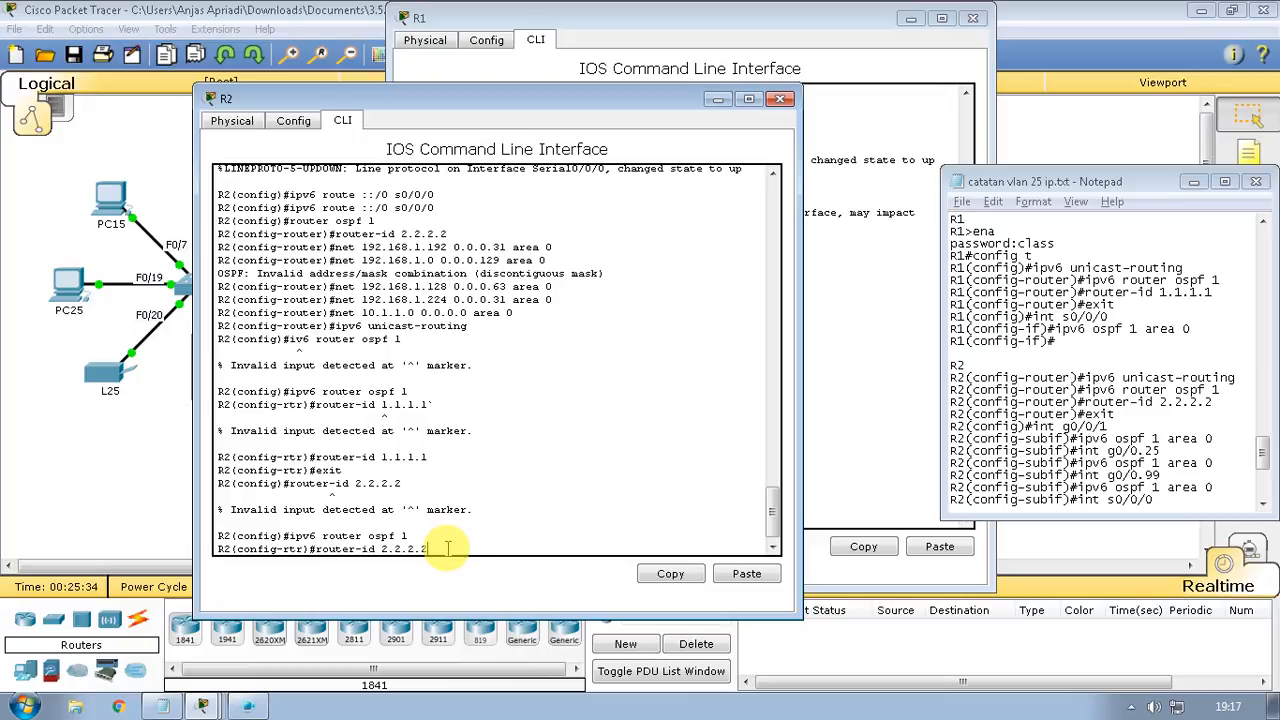
pyautogui.press('Return')
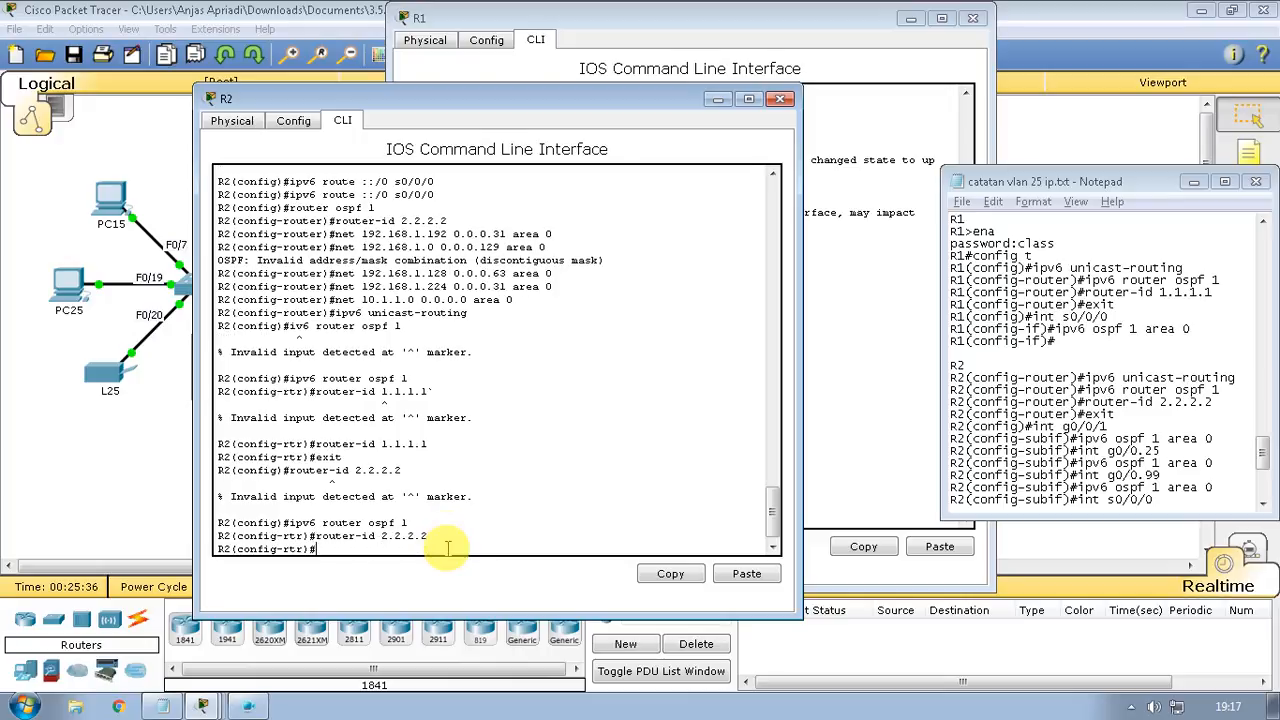
pyautogui.press('Up')
pyautogui.press('Up')
pyautogui.press('Up')
pyautogui.press('Home')
pyautogui.write('no')
pyautogui.press('Return')
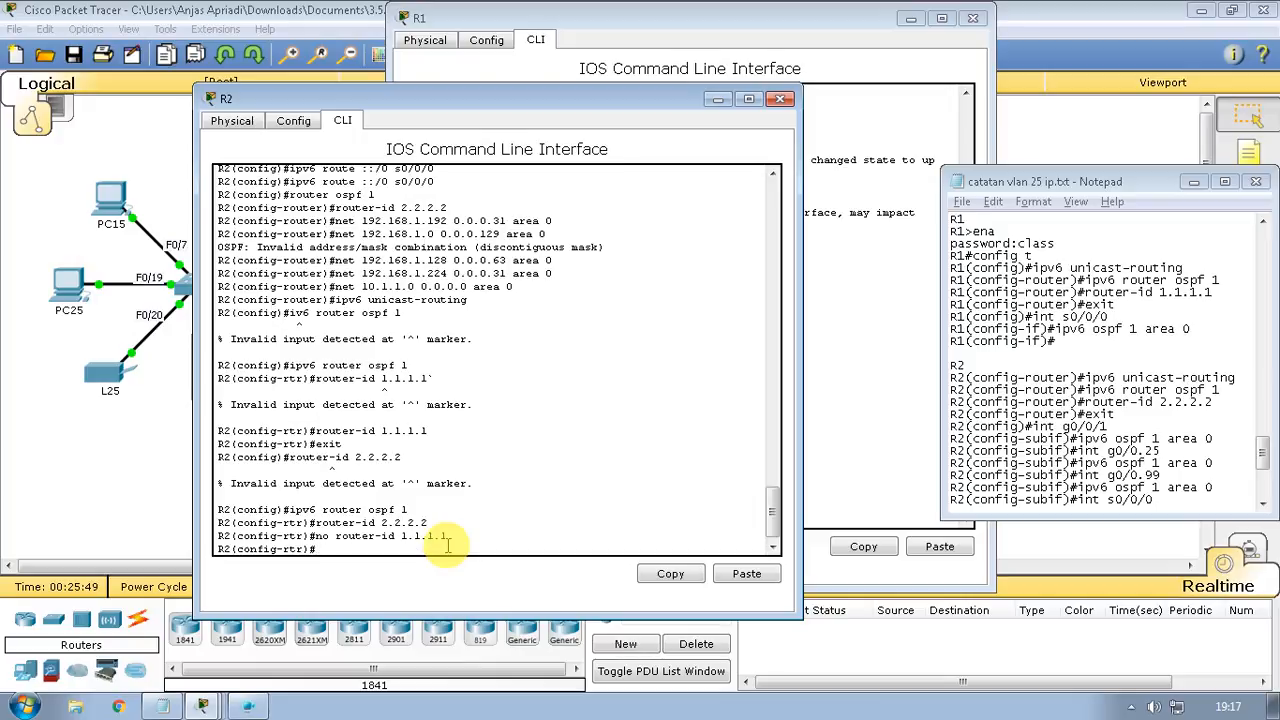
pyautogui.write('int g0/0/1')
# Add subinterface g0/0.1 to IPv6 OSPF 1 area 0 after fixing the interface name
pyautogui.press('Return')
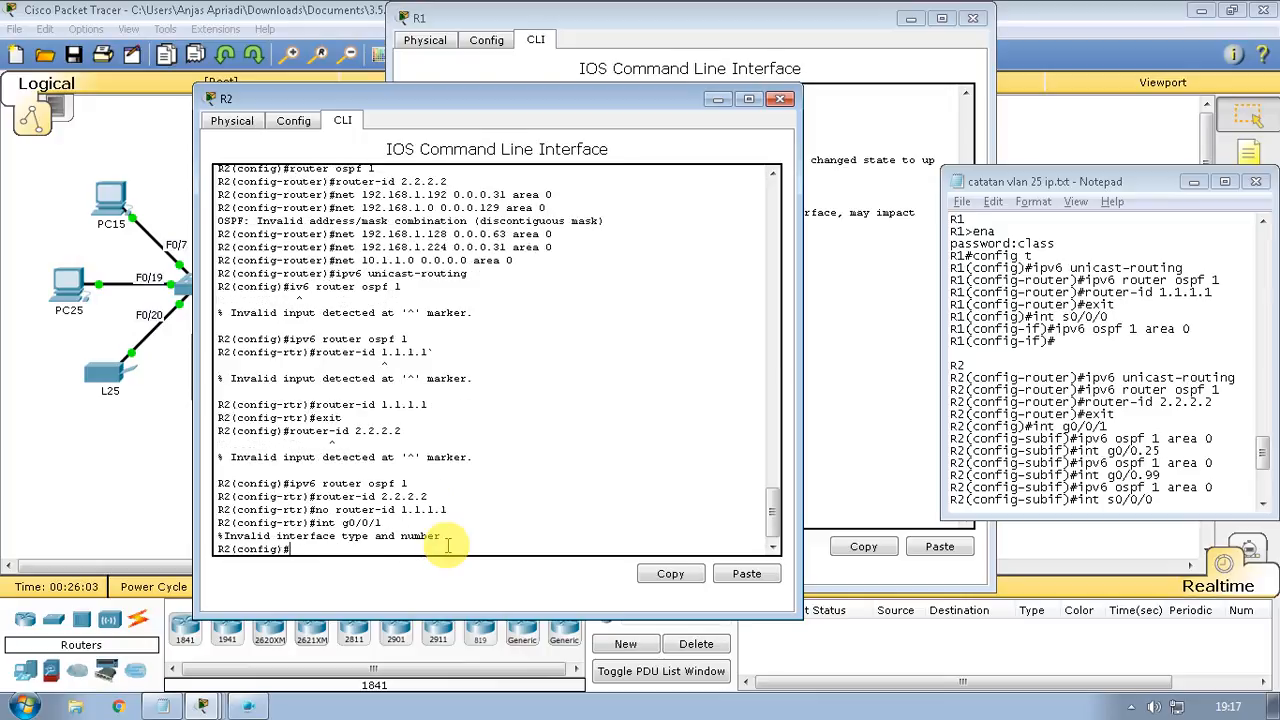
pyautogui.press('Up')
pyautogui.press('BackSpace')
pyautogui.press('Return')
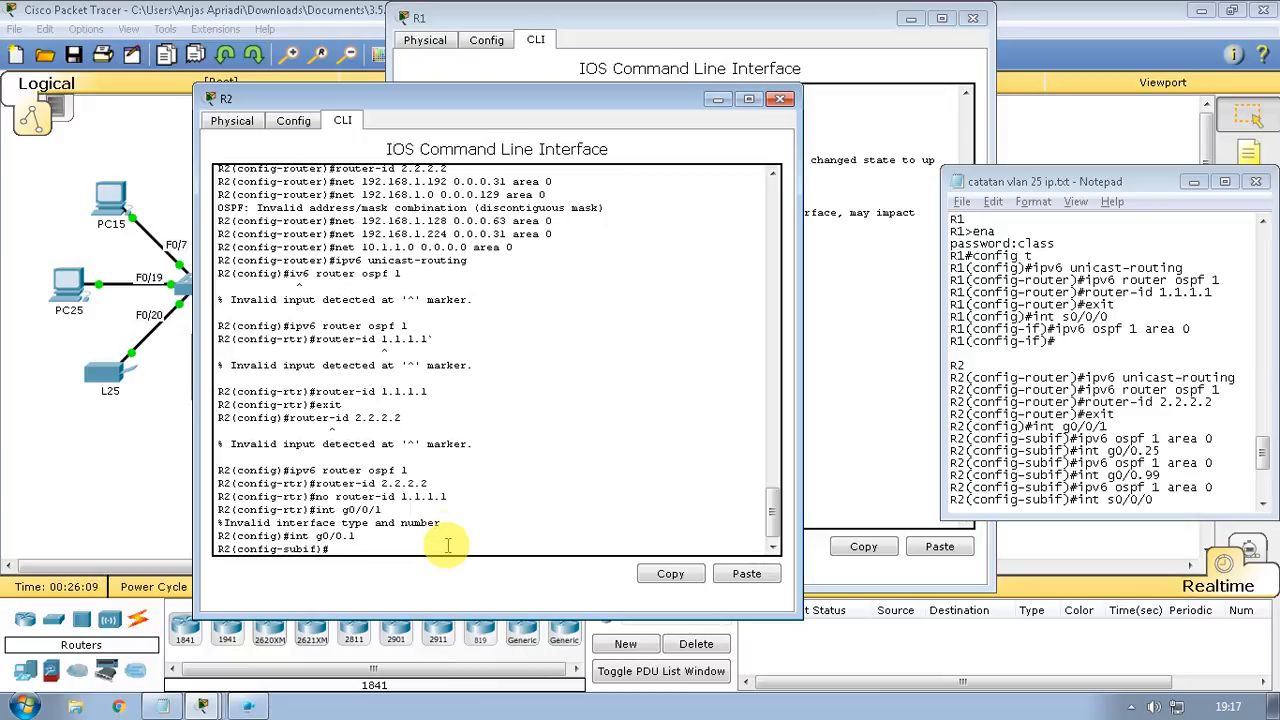
pyautogui.write('ipv6 ospf 1 area 0')
pyautogui.press('Return')
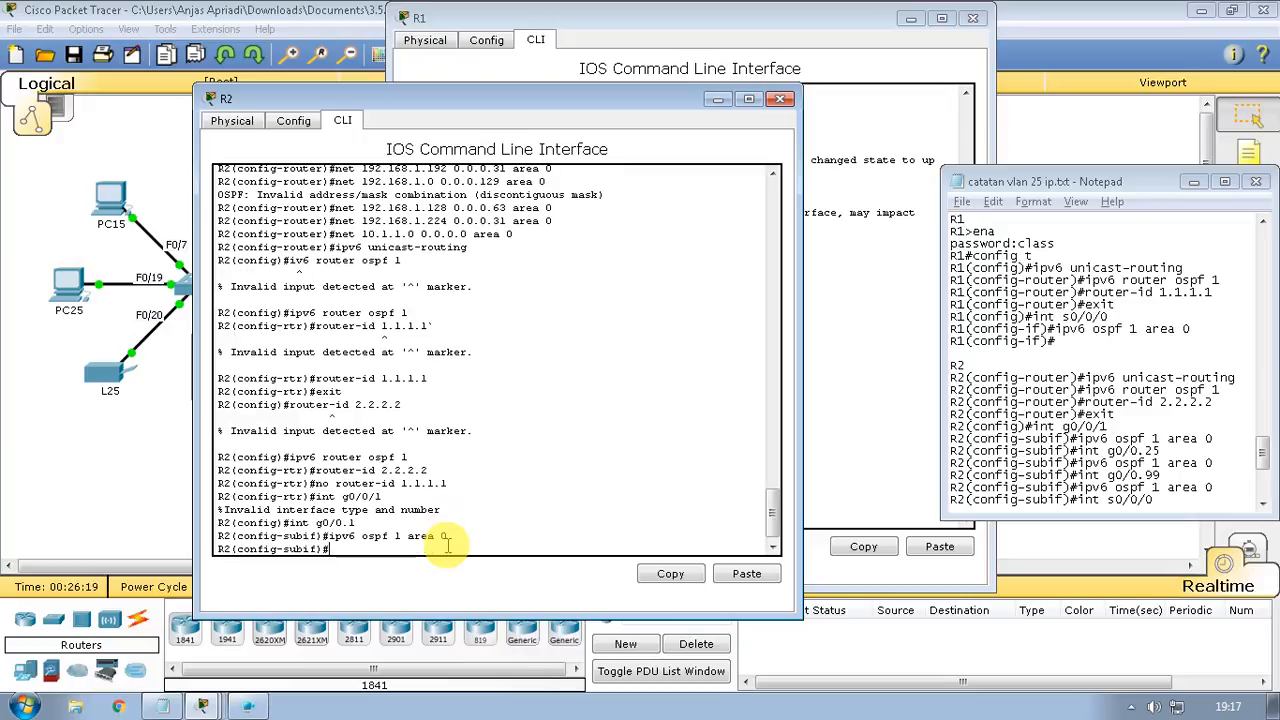
# Add subinterfaces g0/0.25 and g0/0.99 to IPv6 OSPF 1 area 0
pyautogui.write('int g0/0.1')
pyautogui.press('BackSpace')
pyautogui.write('25')
pyautogui.press('Return')
pyautogui.write('ipv6 ospf 1 area 0')
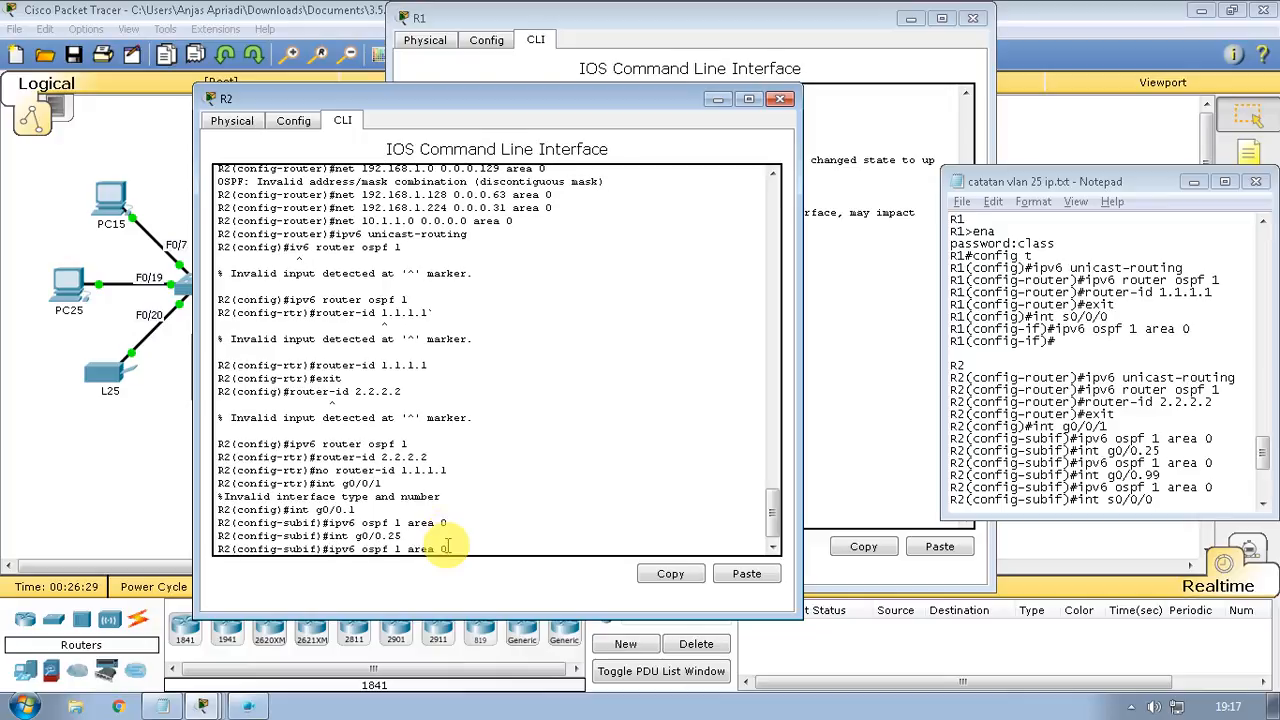
pyautogui.press('Return')
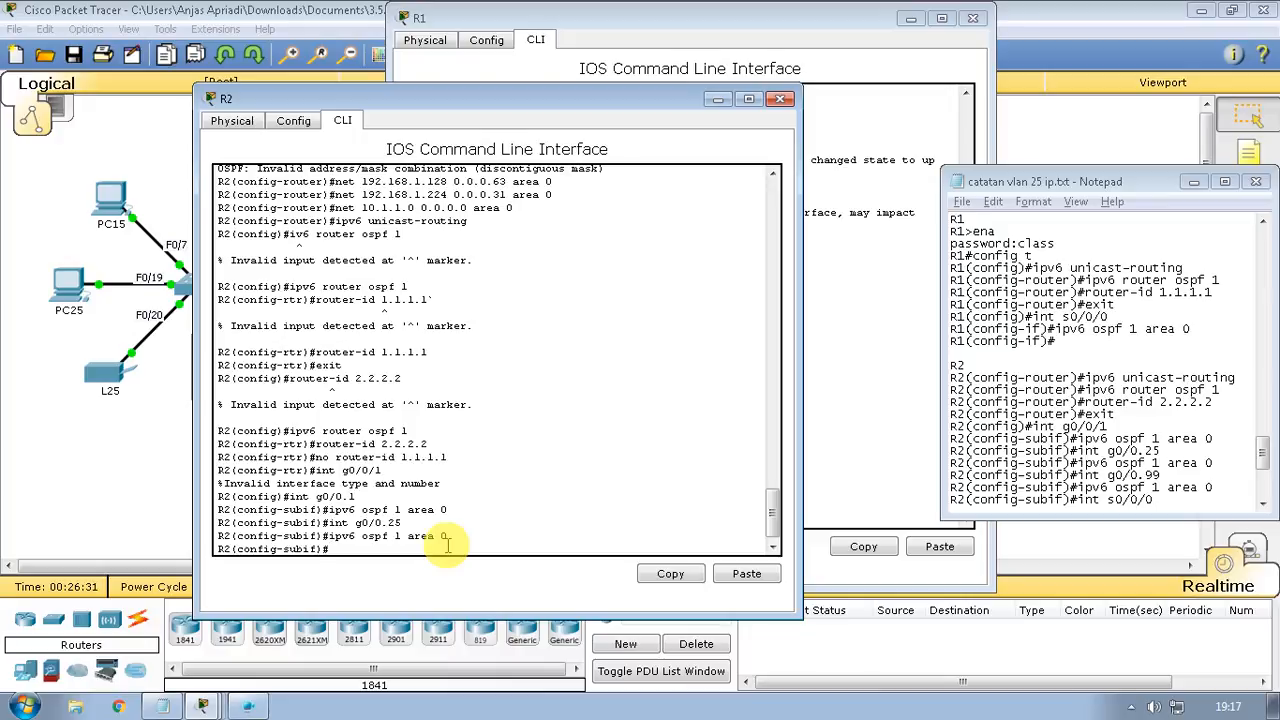
pyautogui.write('int g0/0.25')
pyautogui.press('Return')
pyautogui.write('ipv6 ospf 1 area 0')
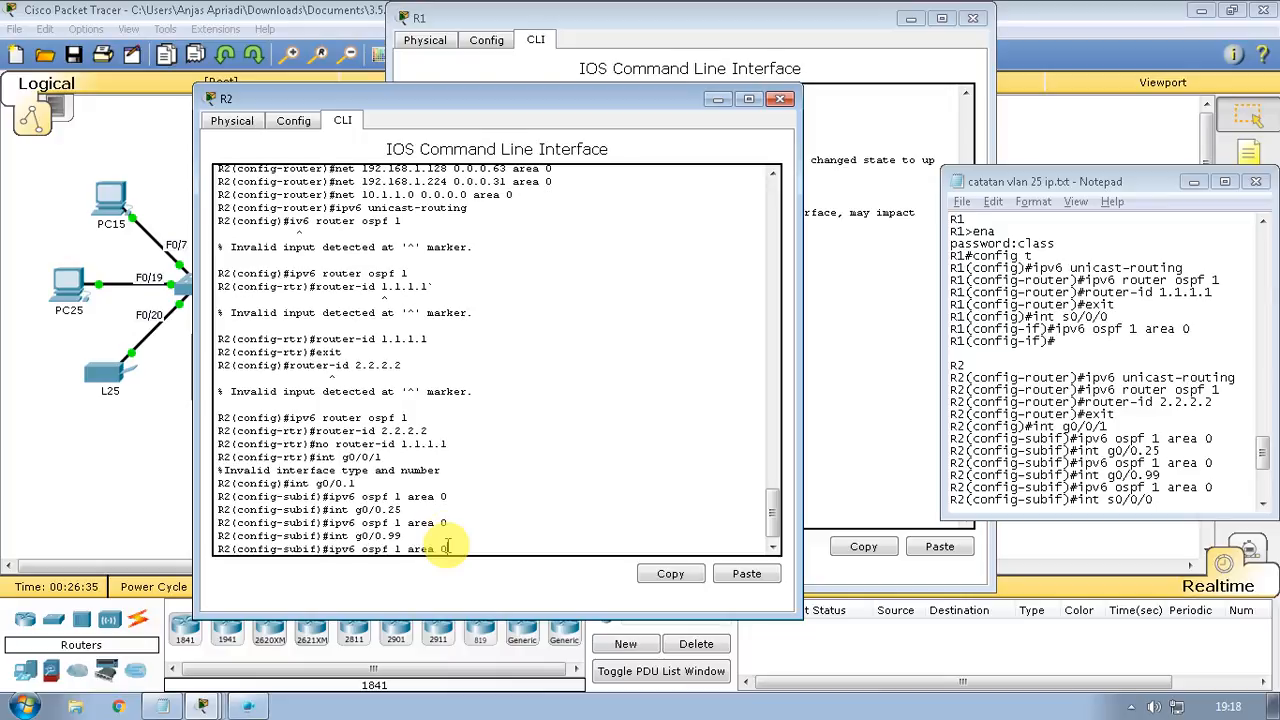
pyautogui.press('Return')
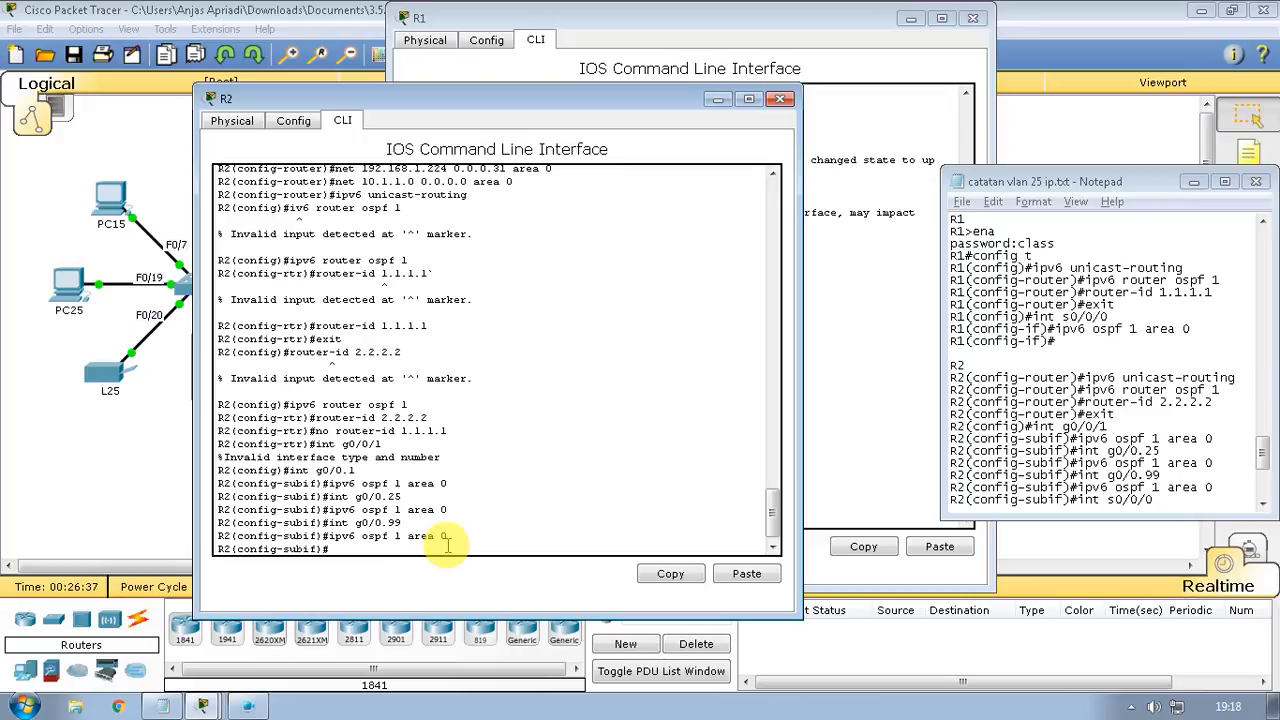
# Enable IPv6 OSPF 1 area 0 on serial interface s0/0/0
pyautogui.press('Up')
pyautogui.press('Up')
pyautogui.press('BackSpace')
pyautogui.press('BackSpace')
pyautogui.press('BackSpace')
pyautogui.write('s0/0/0')
pyautogui.press('Return')
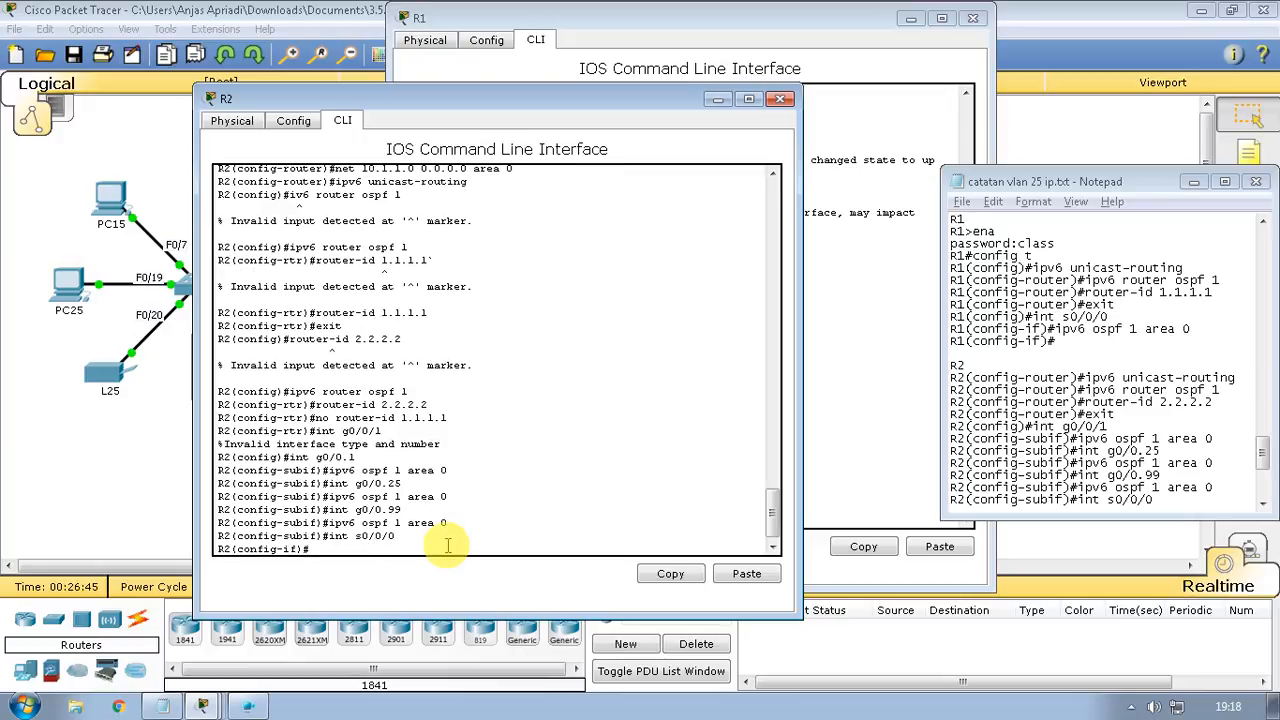
pyautogui.click(1052, 476)
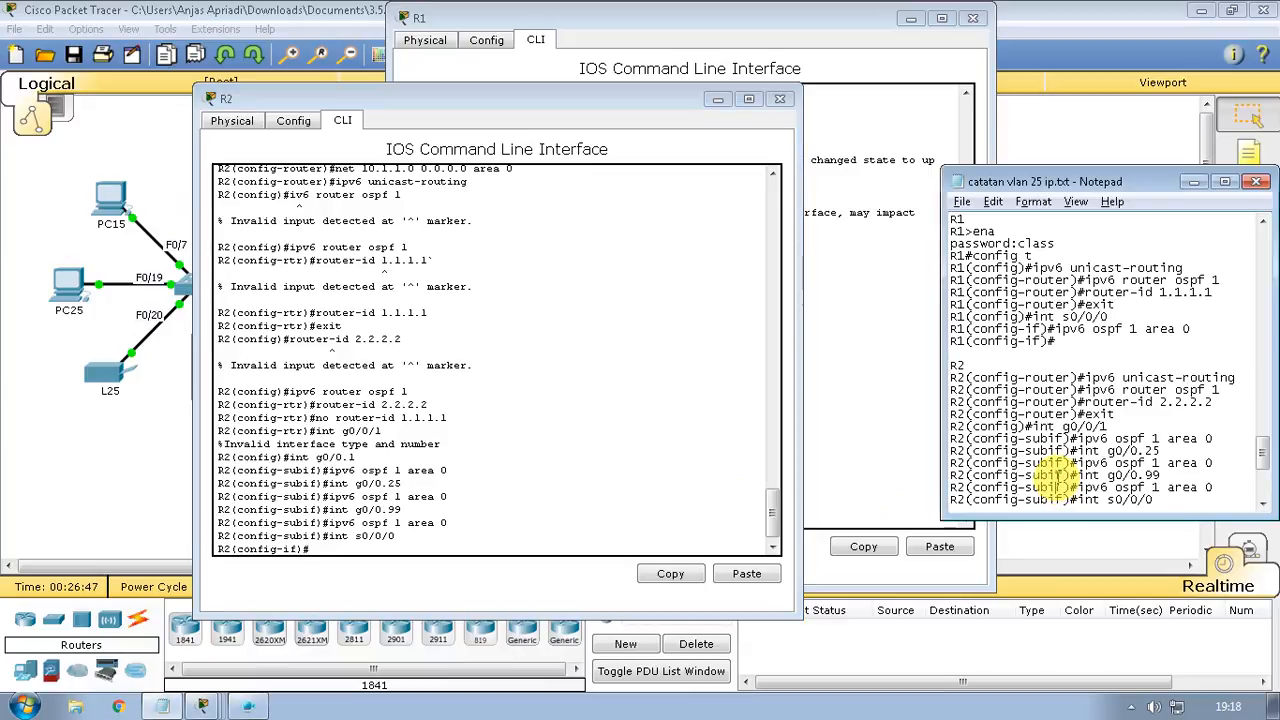
pyautogui.scroll(-3, 1052, 476)
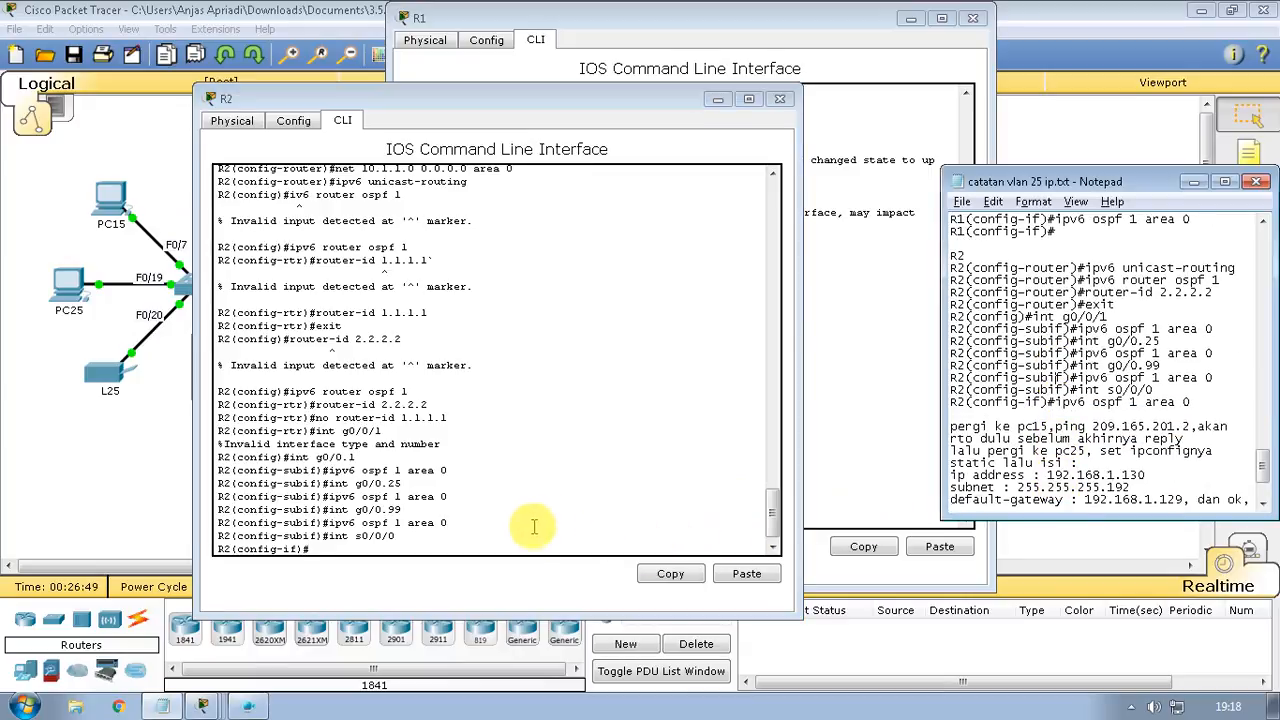
pyautogui.click(372, 569)
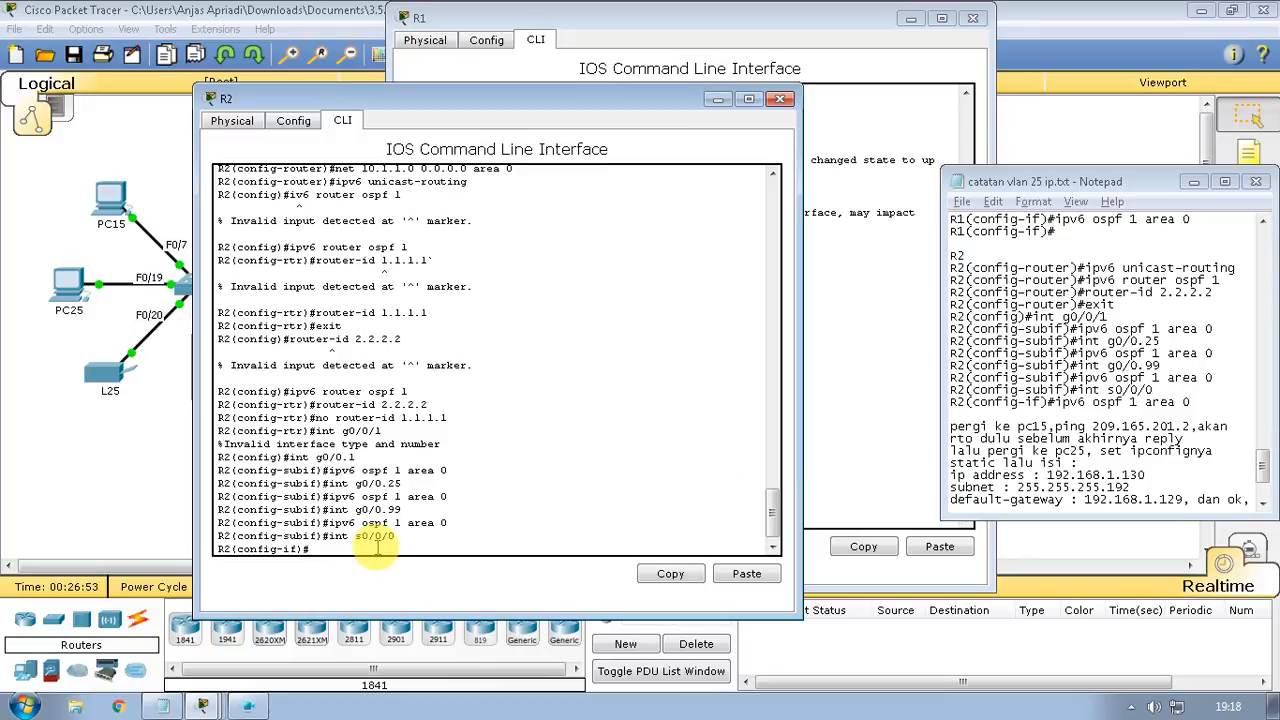
pyautogui.write('ipv6 ospf 1 area 0')
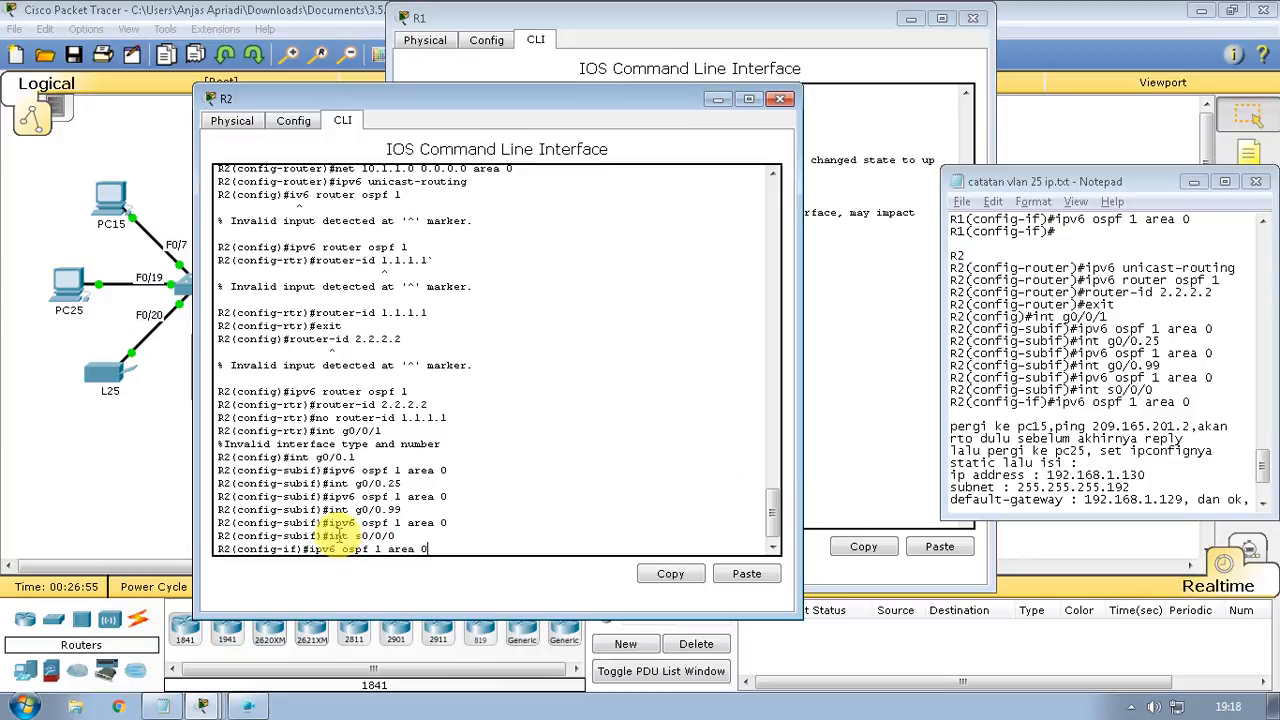
pyautogui.press('Return')
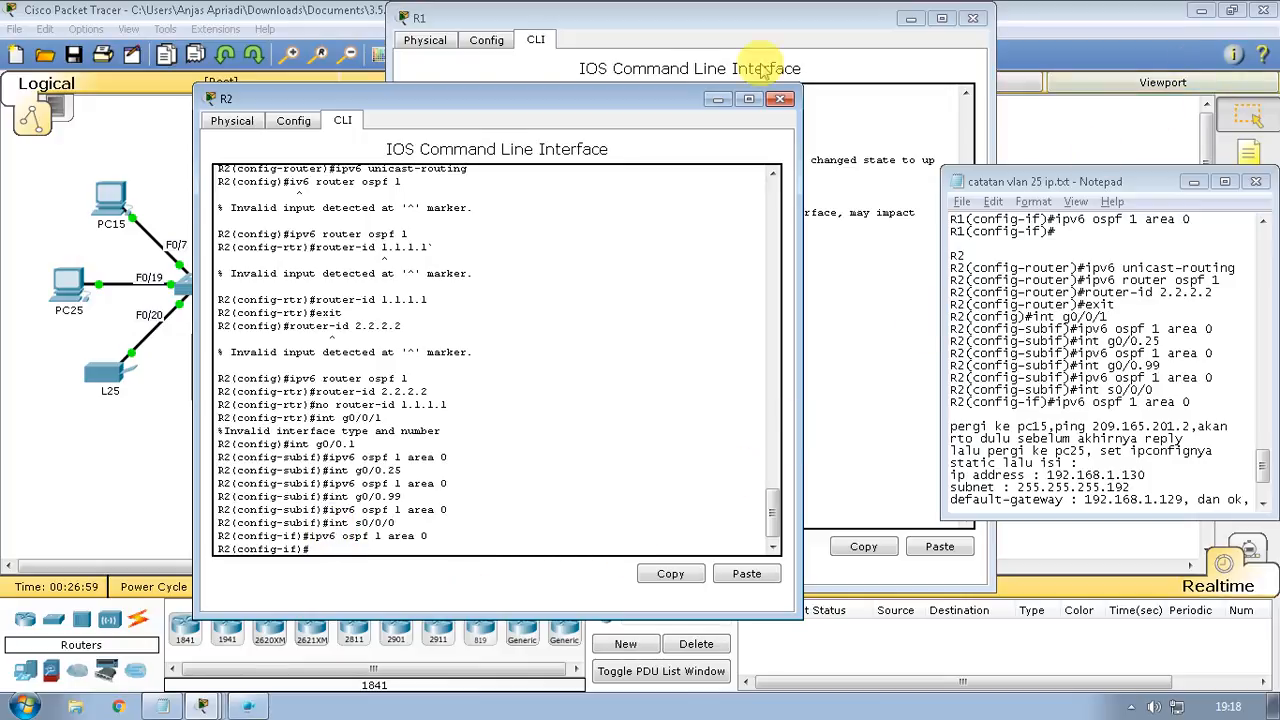
# Minimize the R2 and R1 consoles and check the 73/100 activity score
pyautogui.click(714, 100)
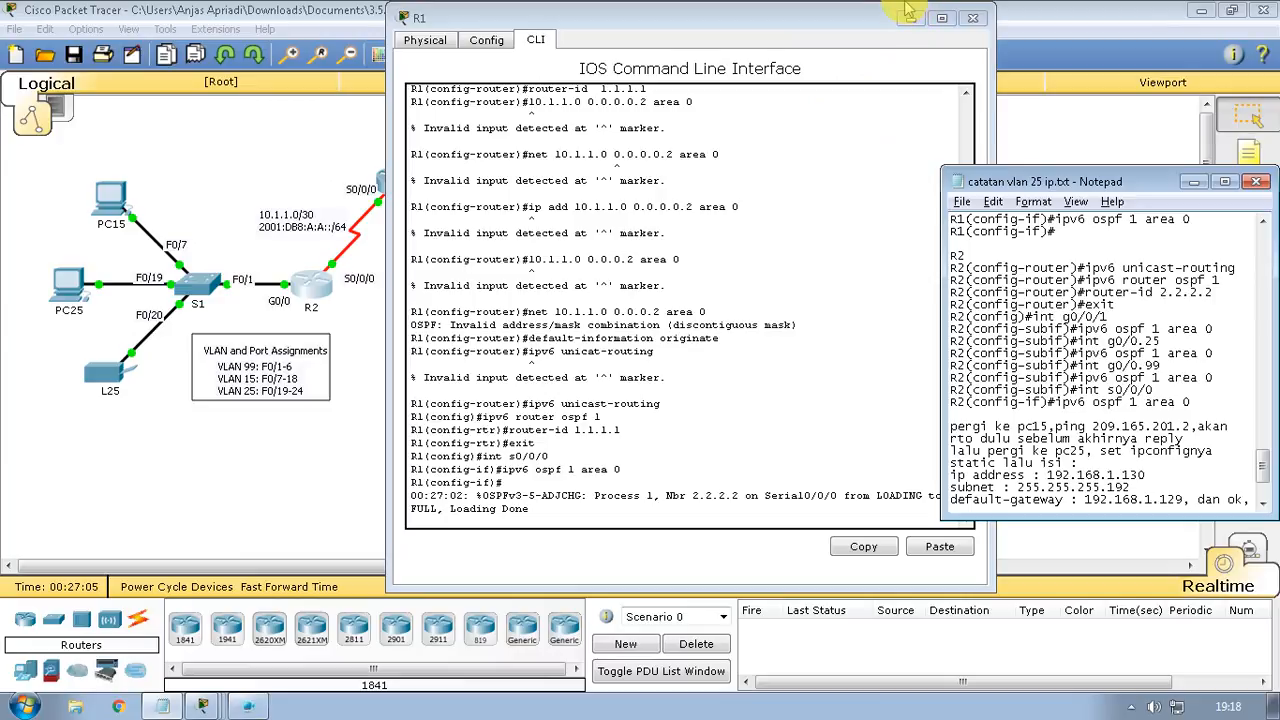
pyautogui.click(910, 17)
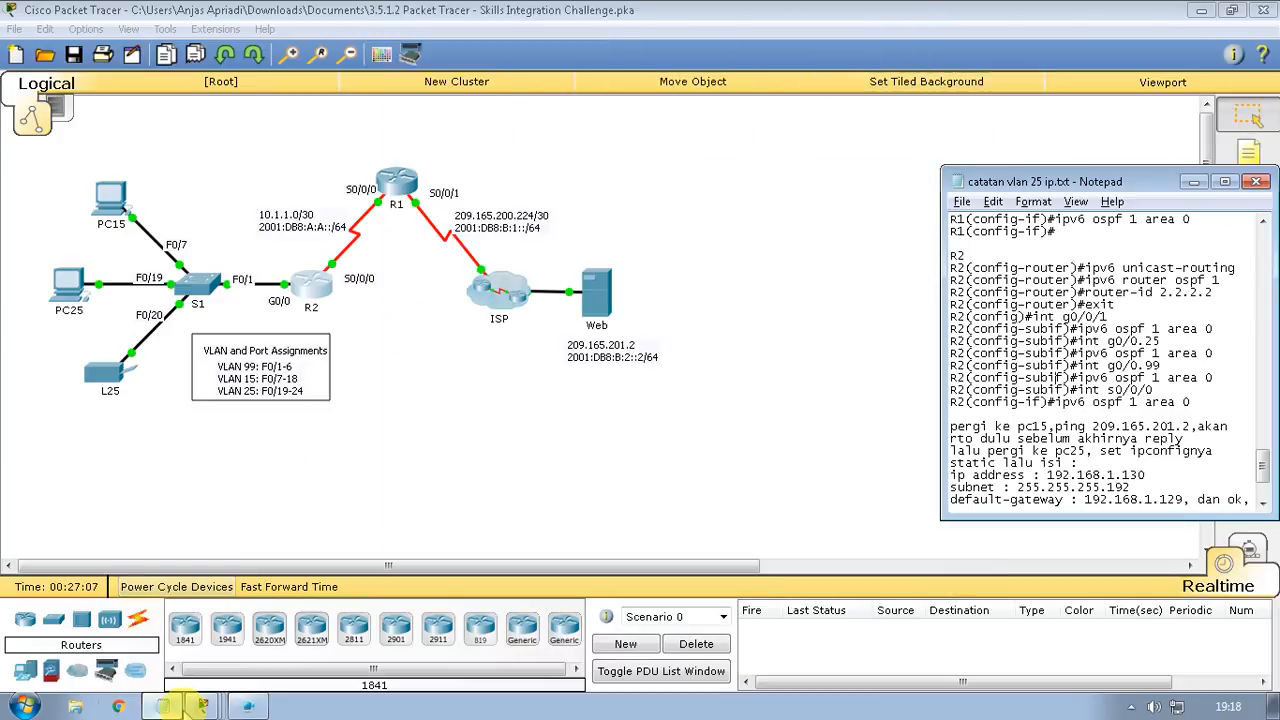
pyautogui.click(202, 706)
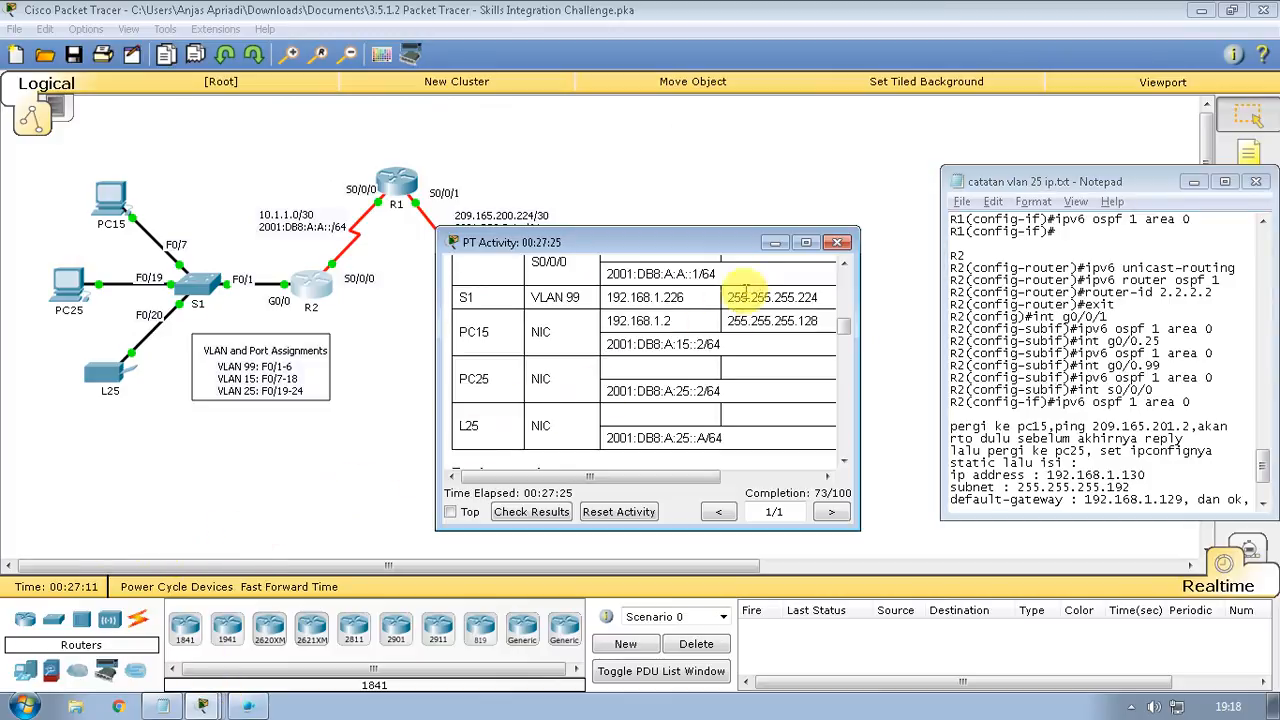
pyautogui.click(775, 243)
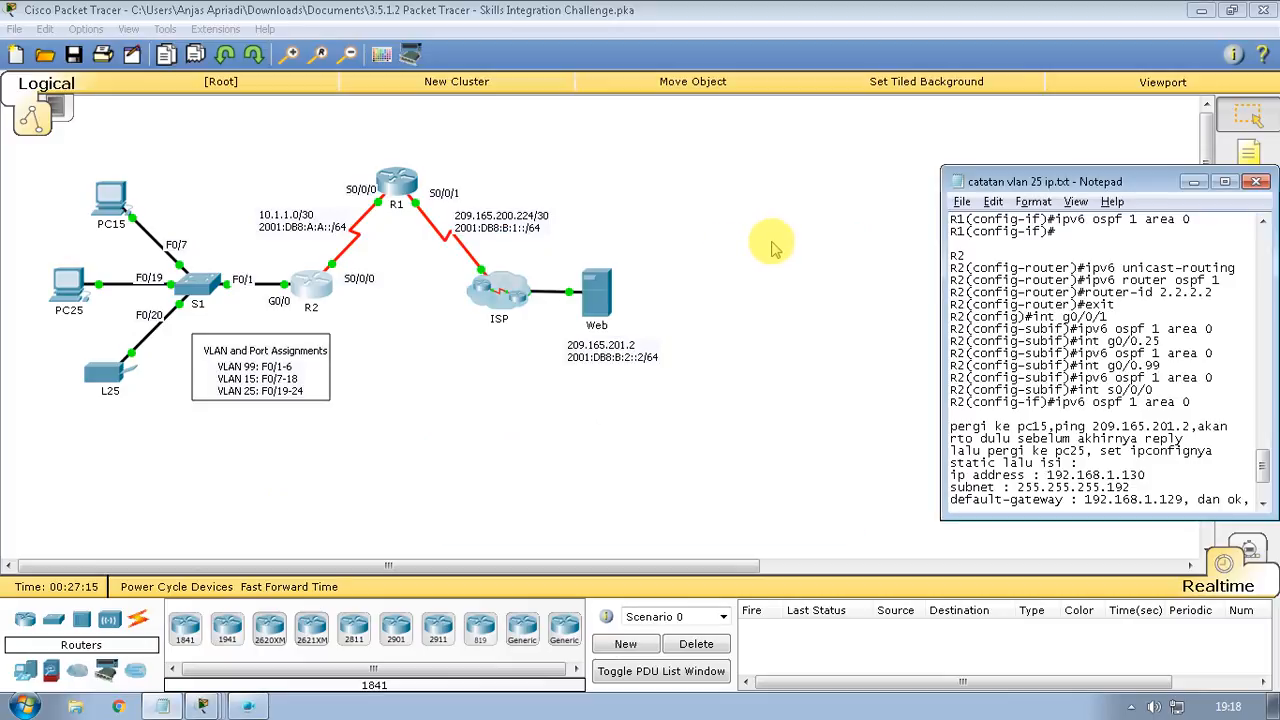
# Open PC15's device window from the topology
pyautogui.click(110, 185)
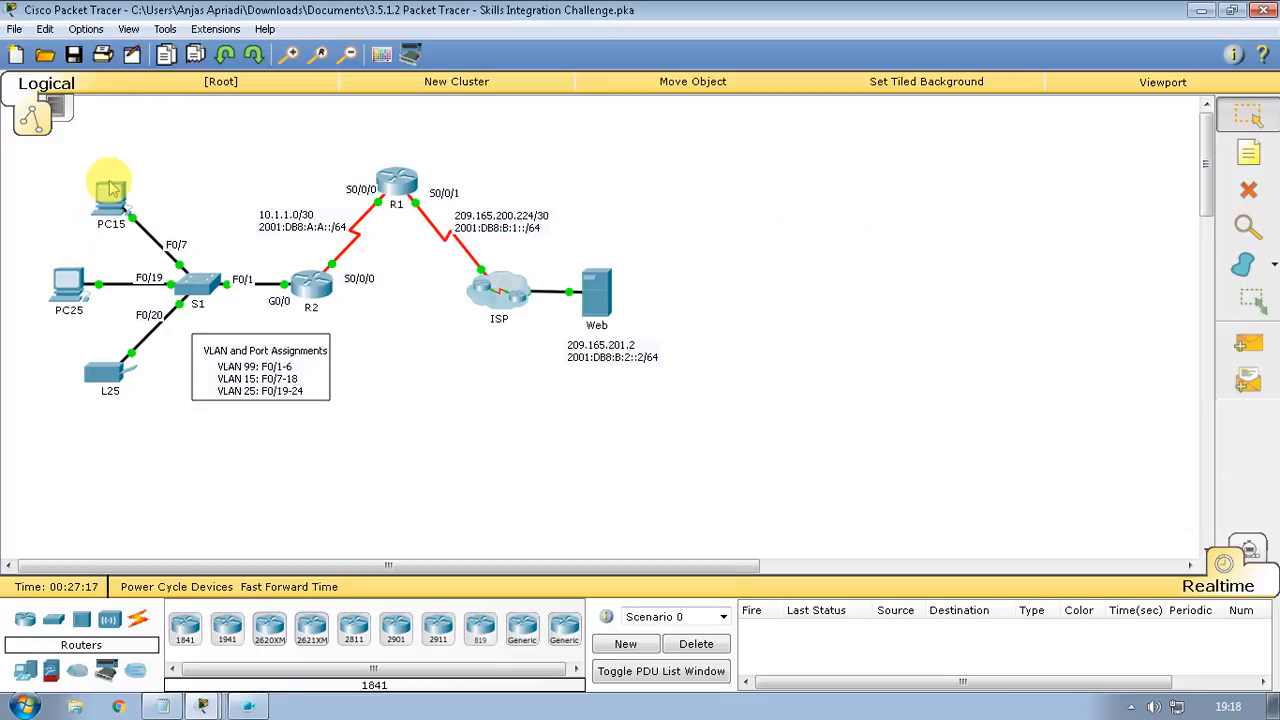
pyautogui.click(115, 207)
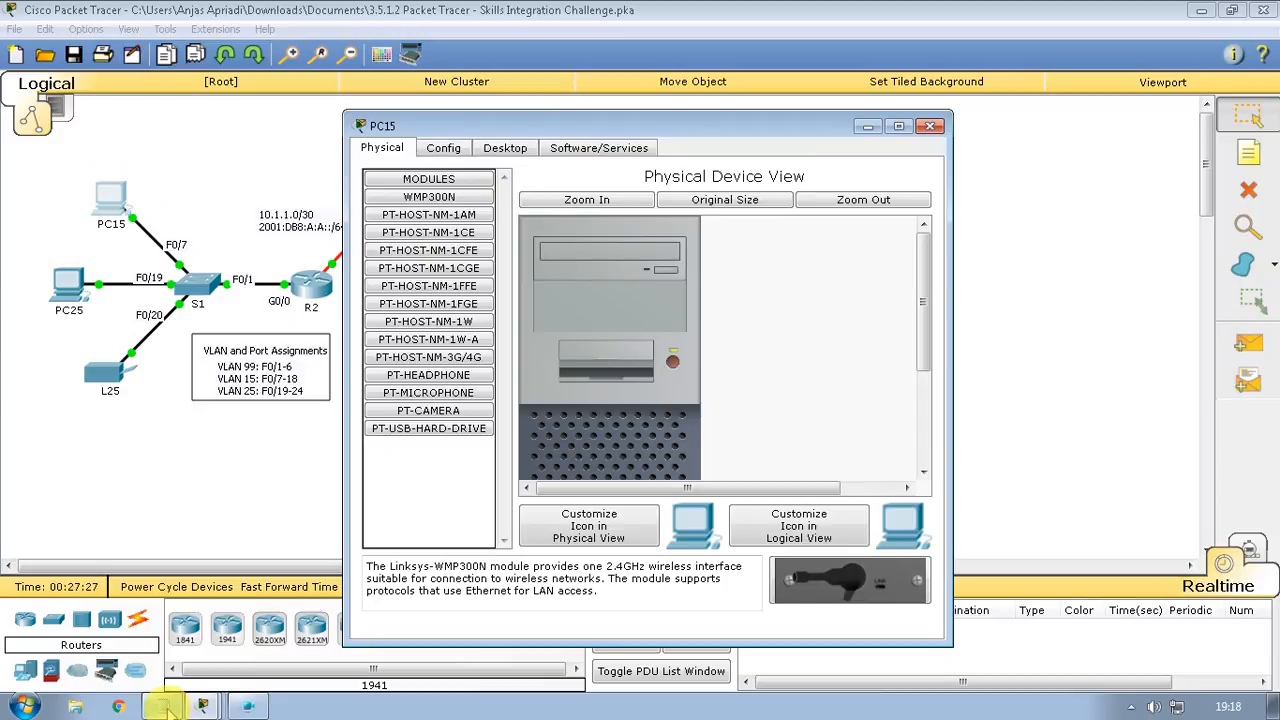
pyautogui.click(165, 707)
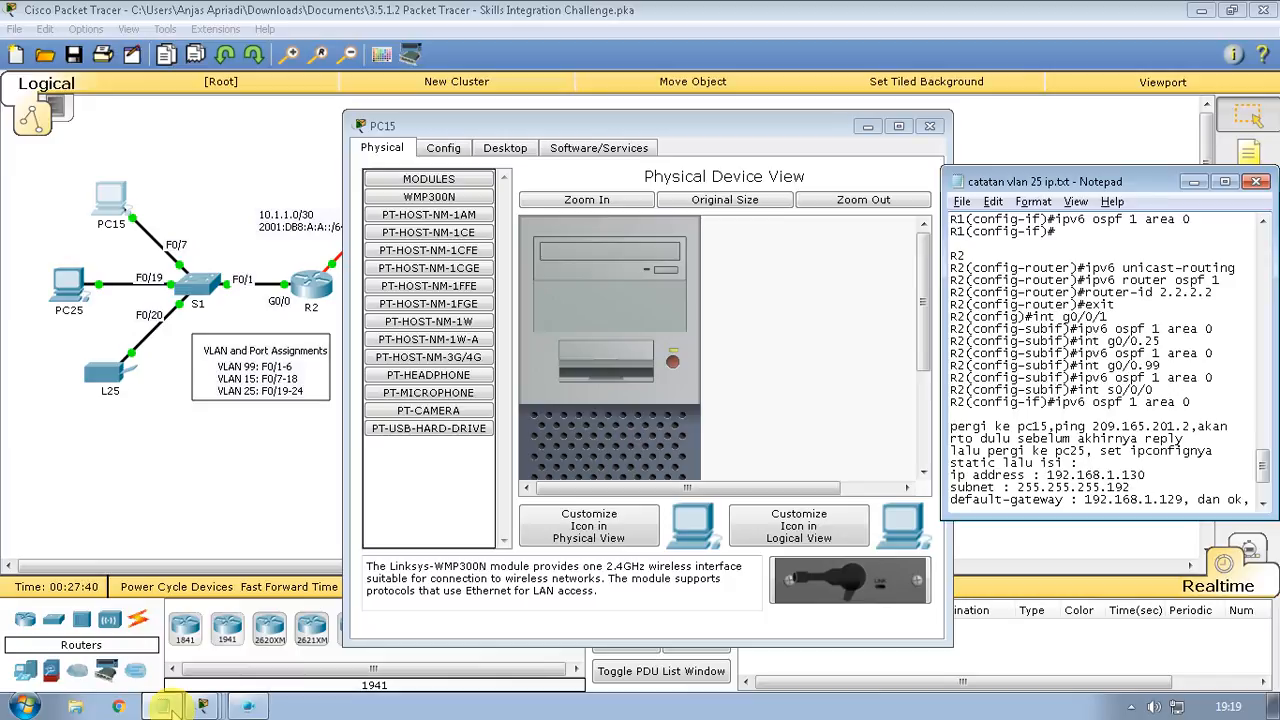
pyautogui.click(166, 707)
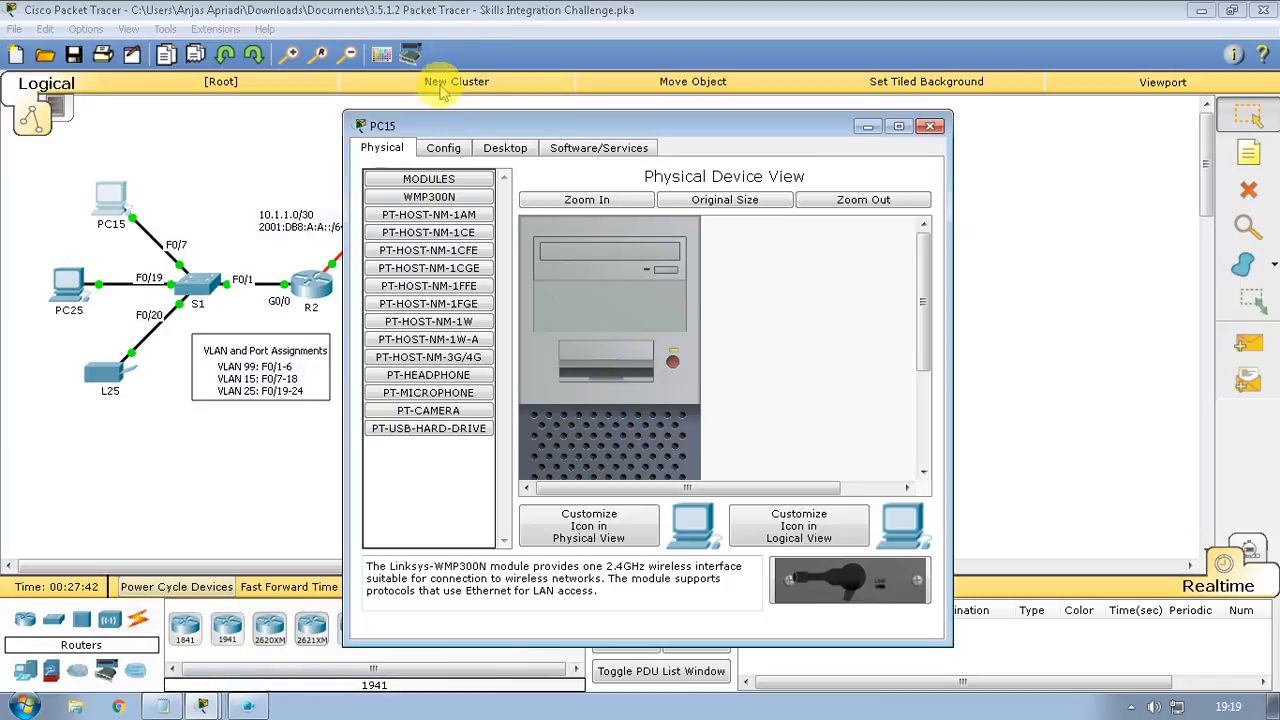
# Ping 209.165.201.2 from PC15's command prompt; all four packets are lost
pyautogui.click(505, 147)
pyautogui.click(766, 230)
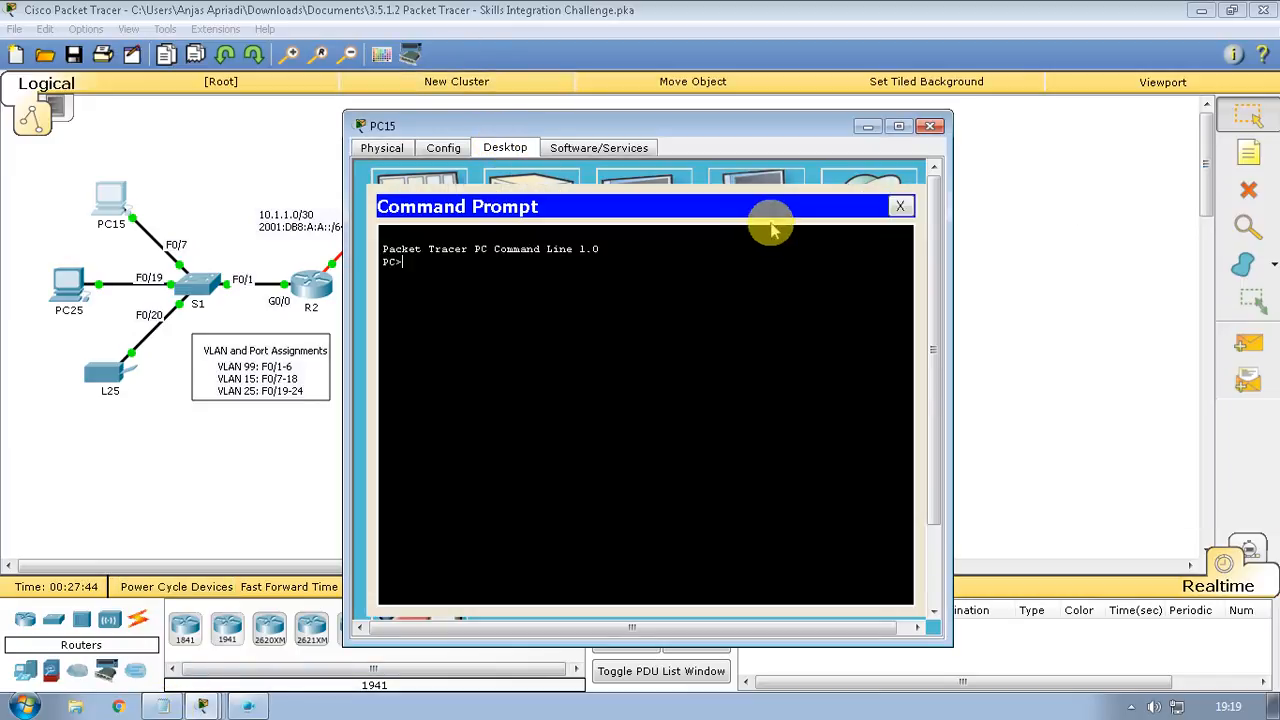
pyautogui.write('pin')
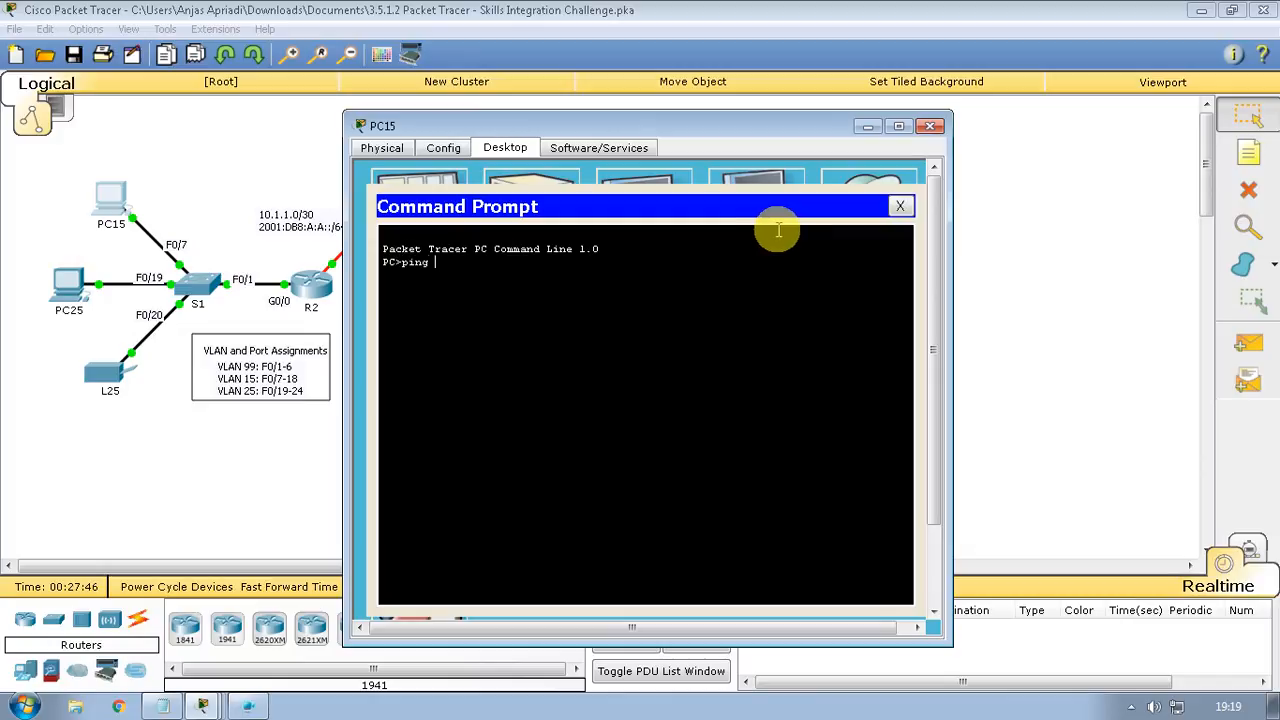
pyautogui.write('g')
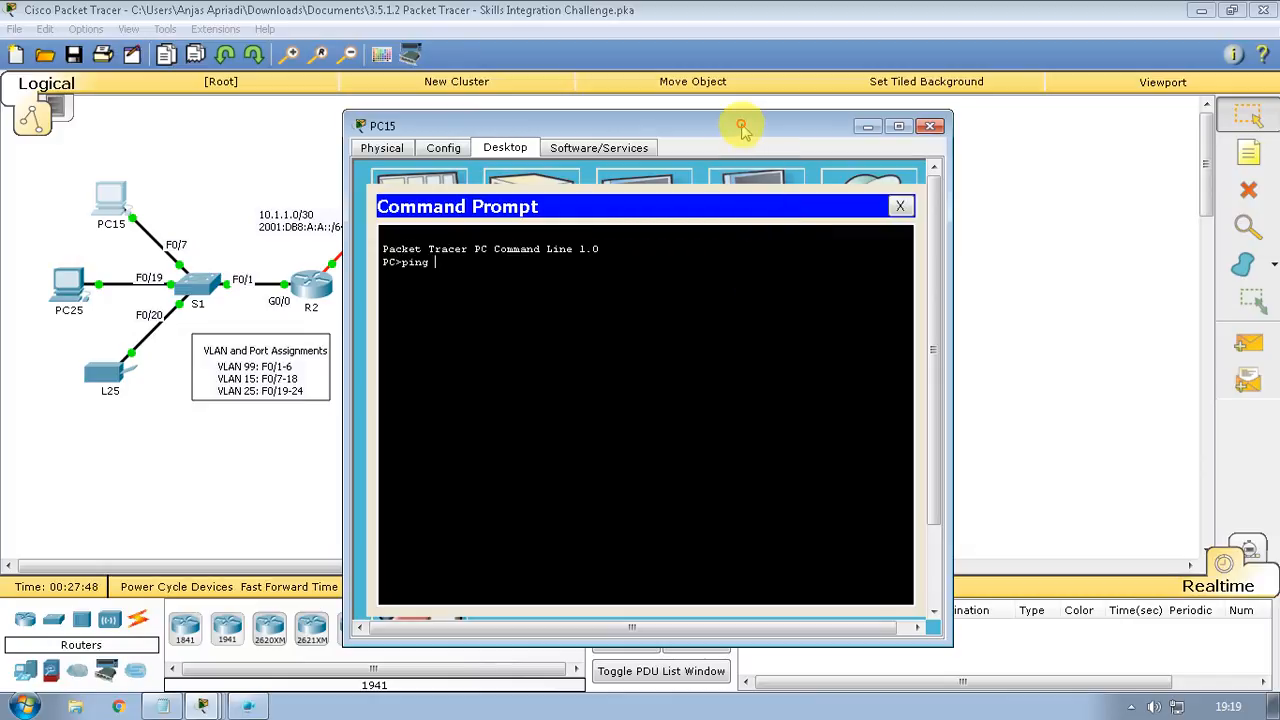
pyautogui.moveTo(744, 125); pyautogui.dragTo(1155, 131)
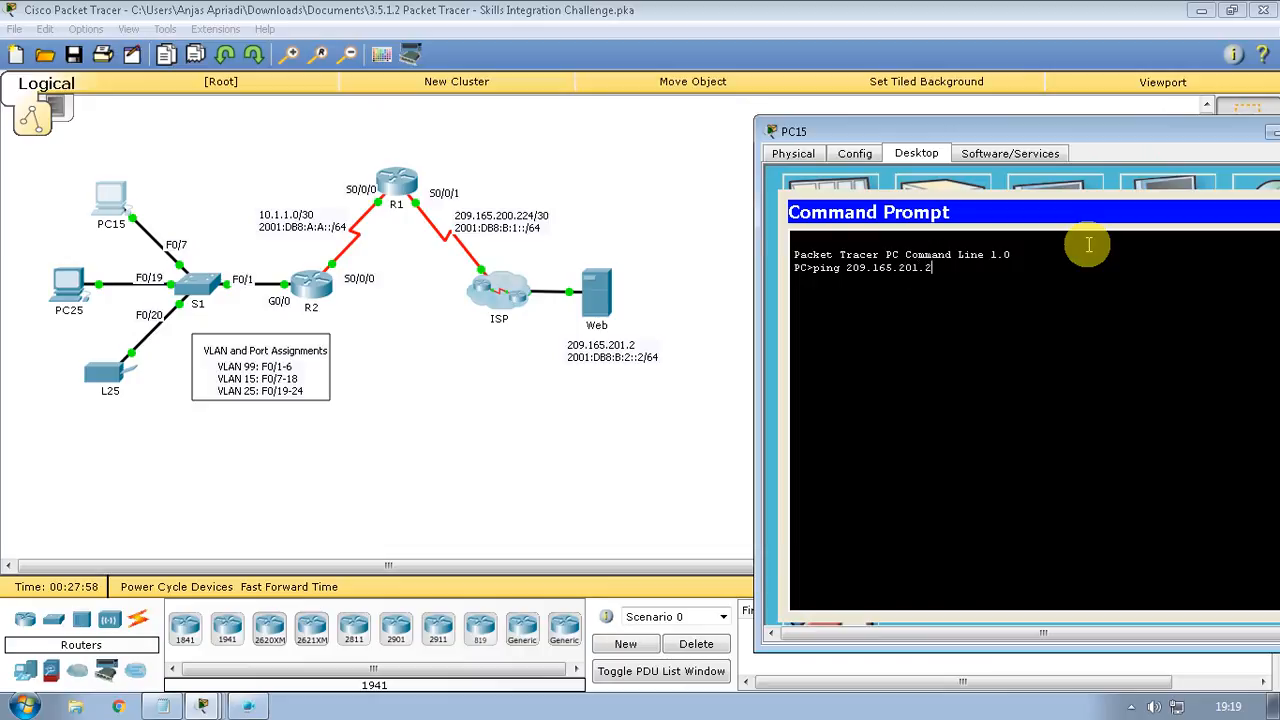
pyautogui.press('Return')
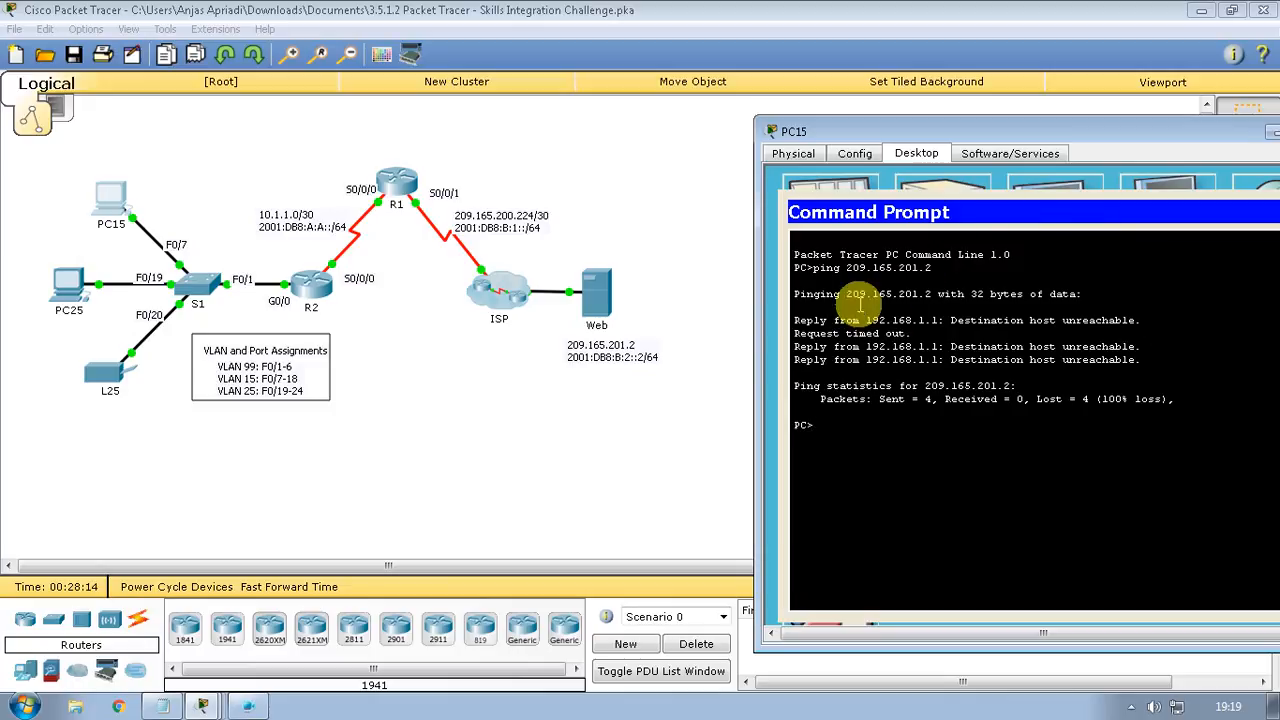
pyautogui.click(68, 285)
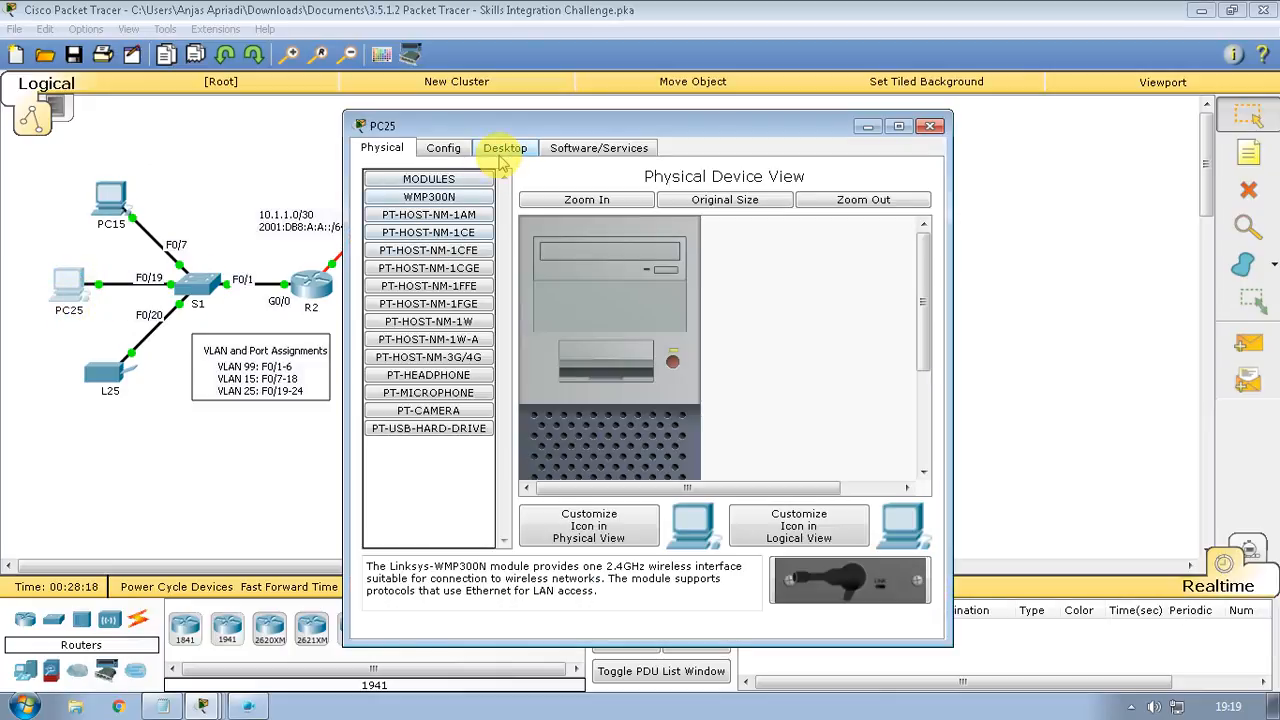
# Give PC25 IP 192.168.1.130, mask 255.255.255.192, gateway 192.168.1.129, then close its window
pyautogui.click(505, 148)
pyautogui.click(467, 228)
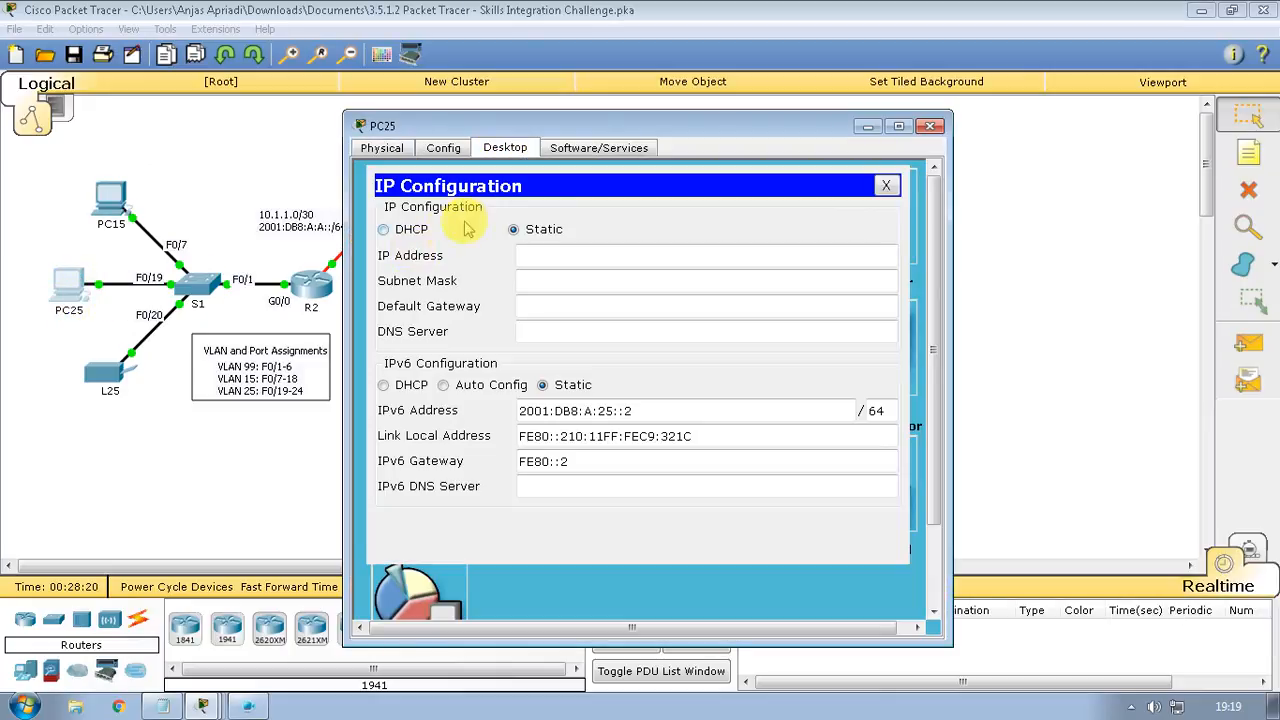
pyautogui.click(601, 250)
pyautogui.write('192')
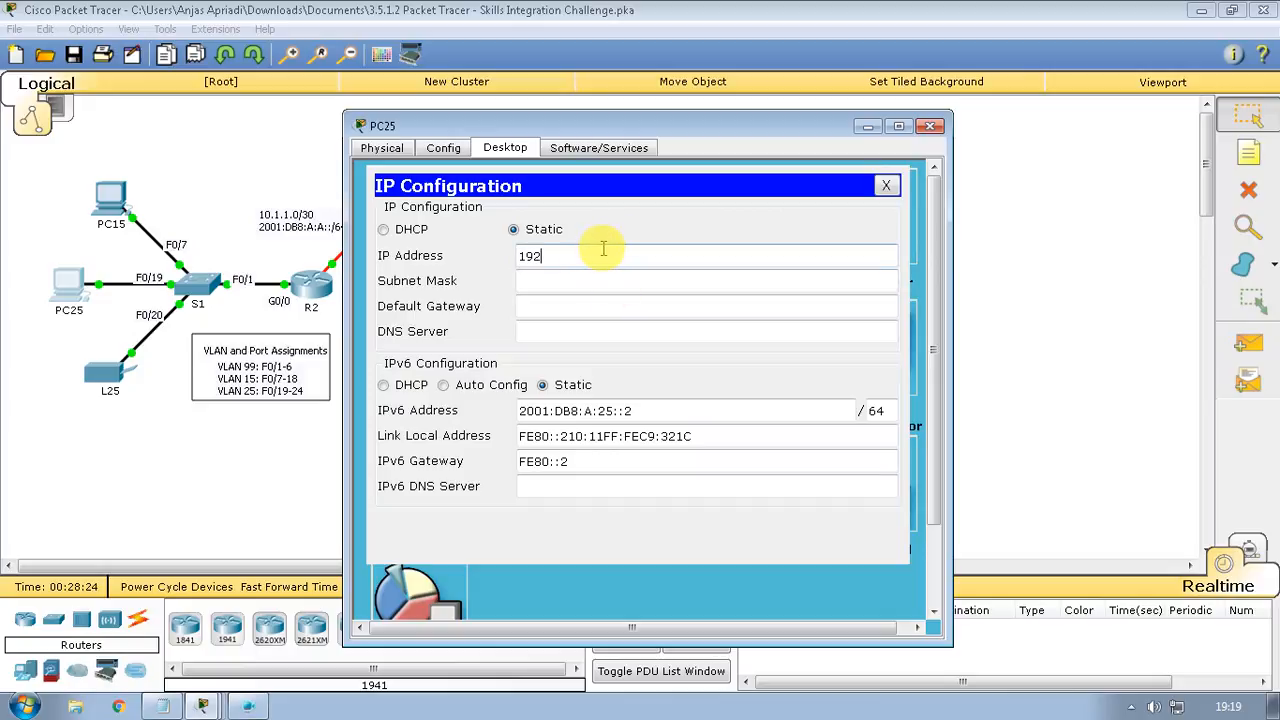
pyautogui.write('.168.1.130')
pyautogui.click(571, 281)
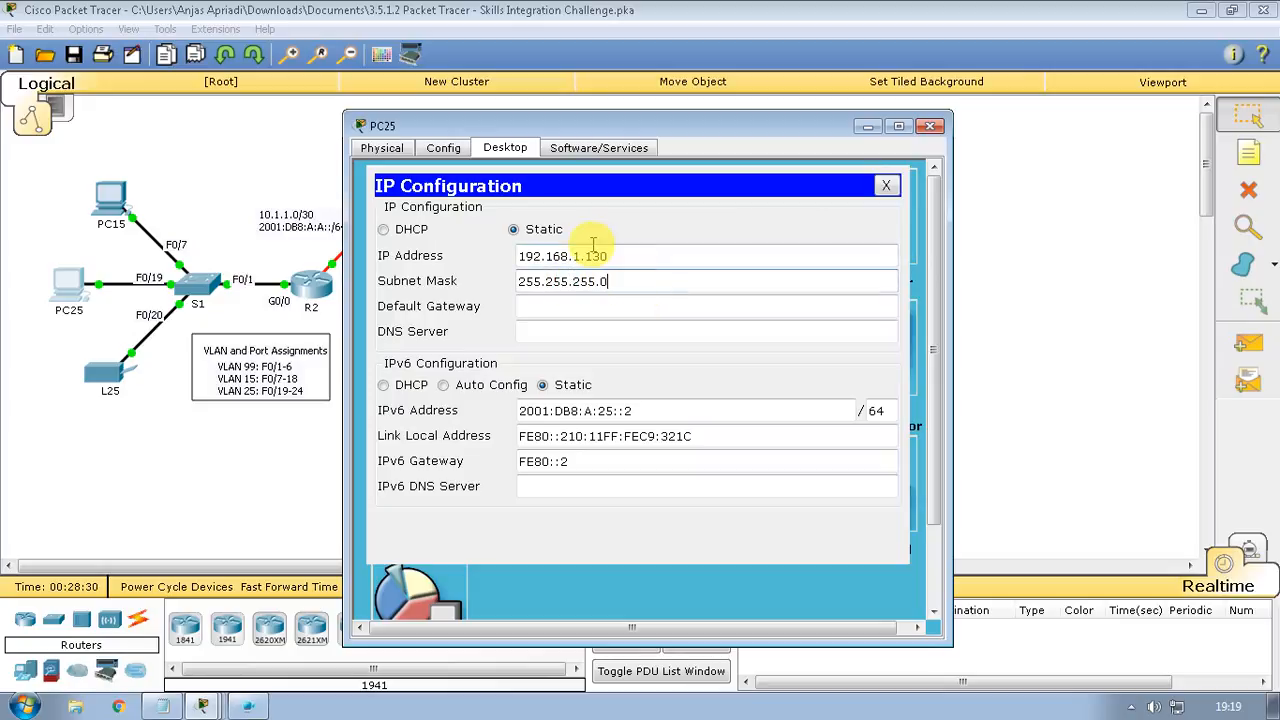
pyautogui.write('19')
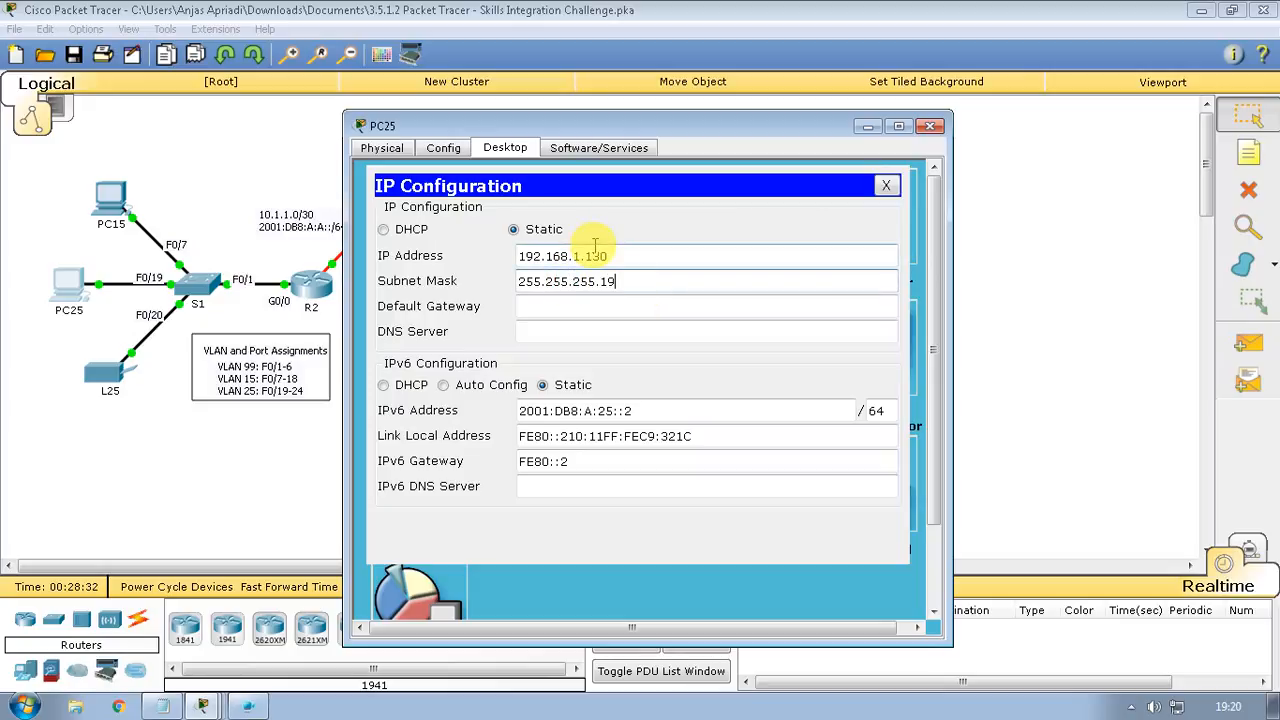
pyautogui.write('2')
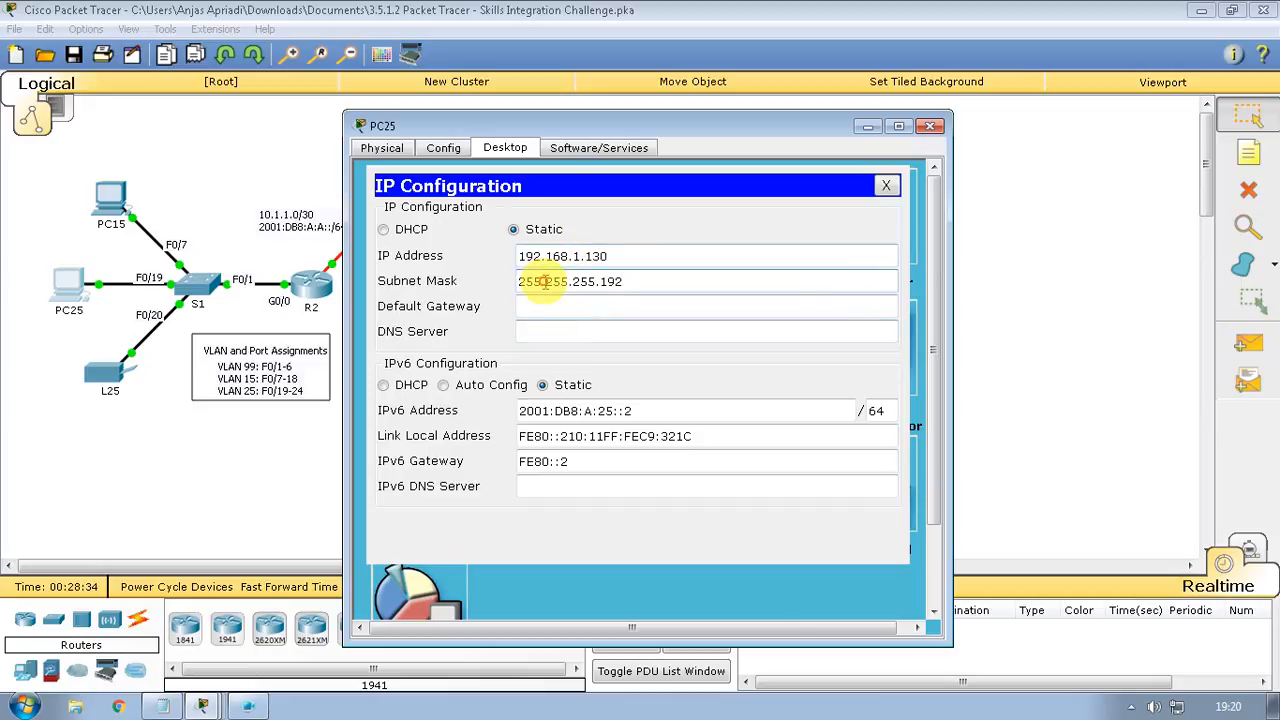
pyautogui.click(550, 306)
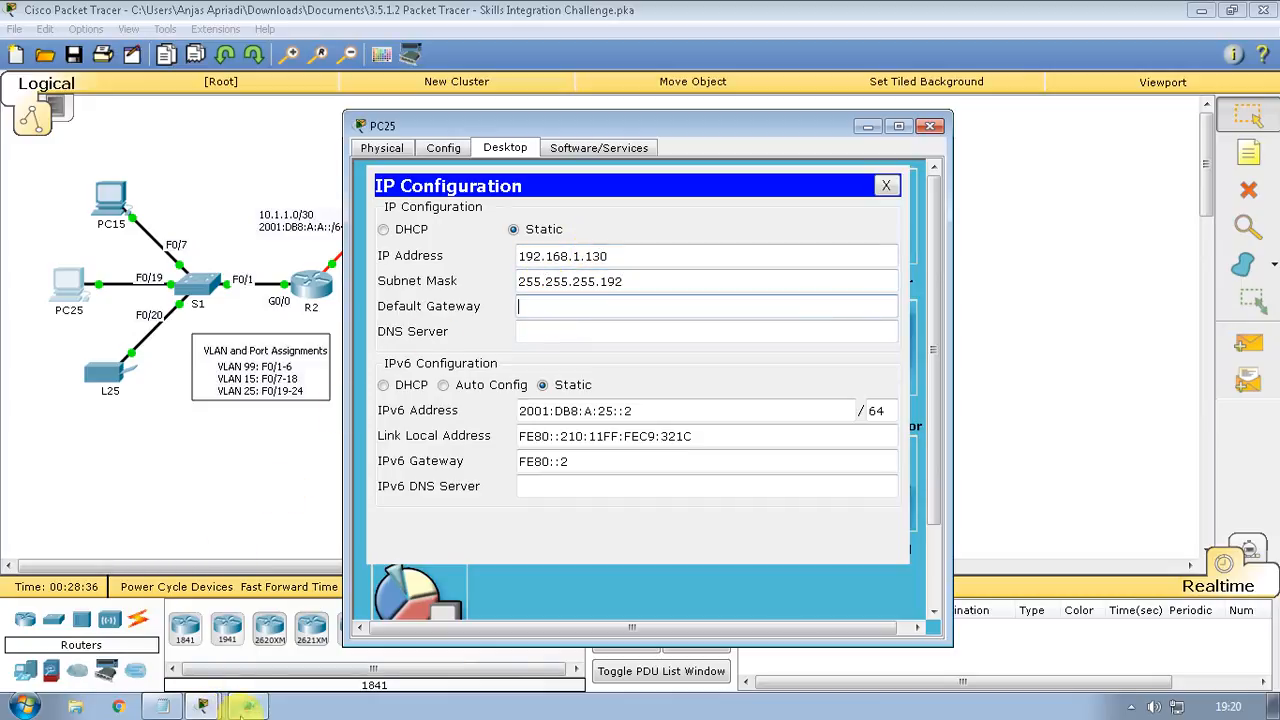
pyautogui.click(163, 707)
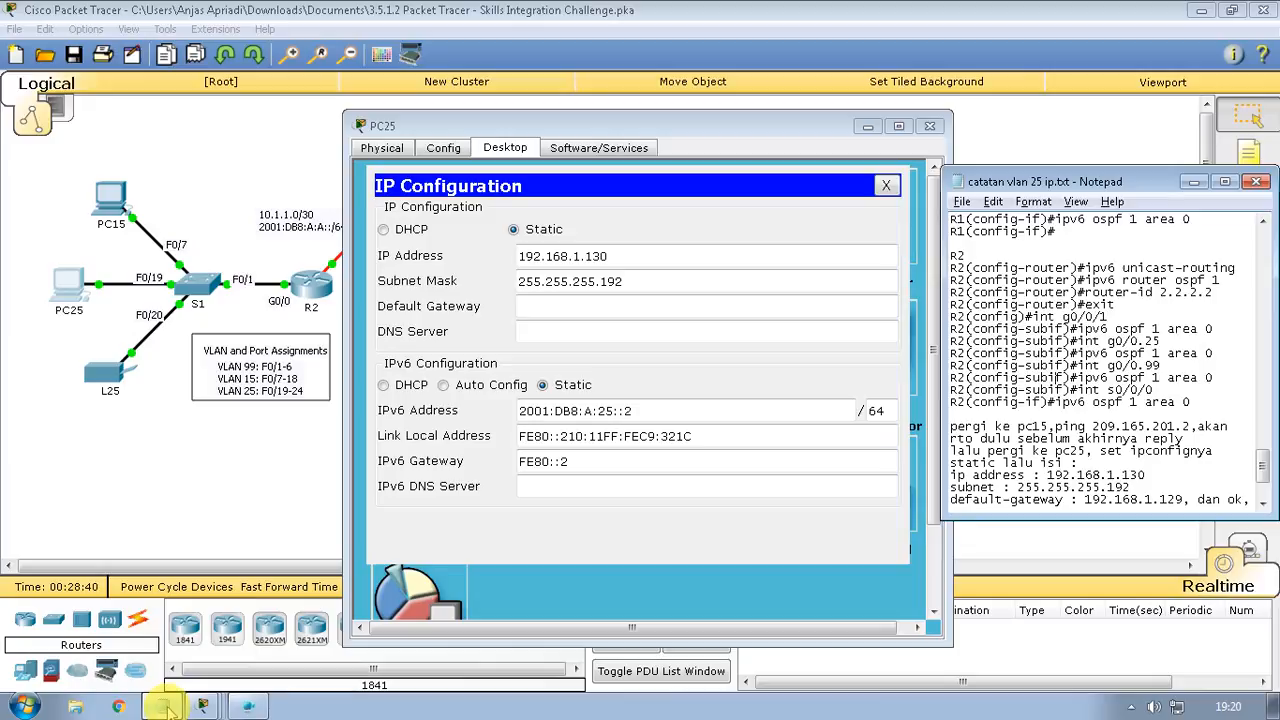
pyautogui.click(163, 707)
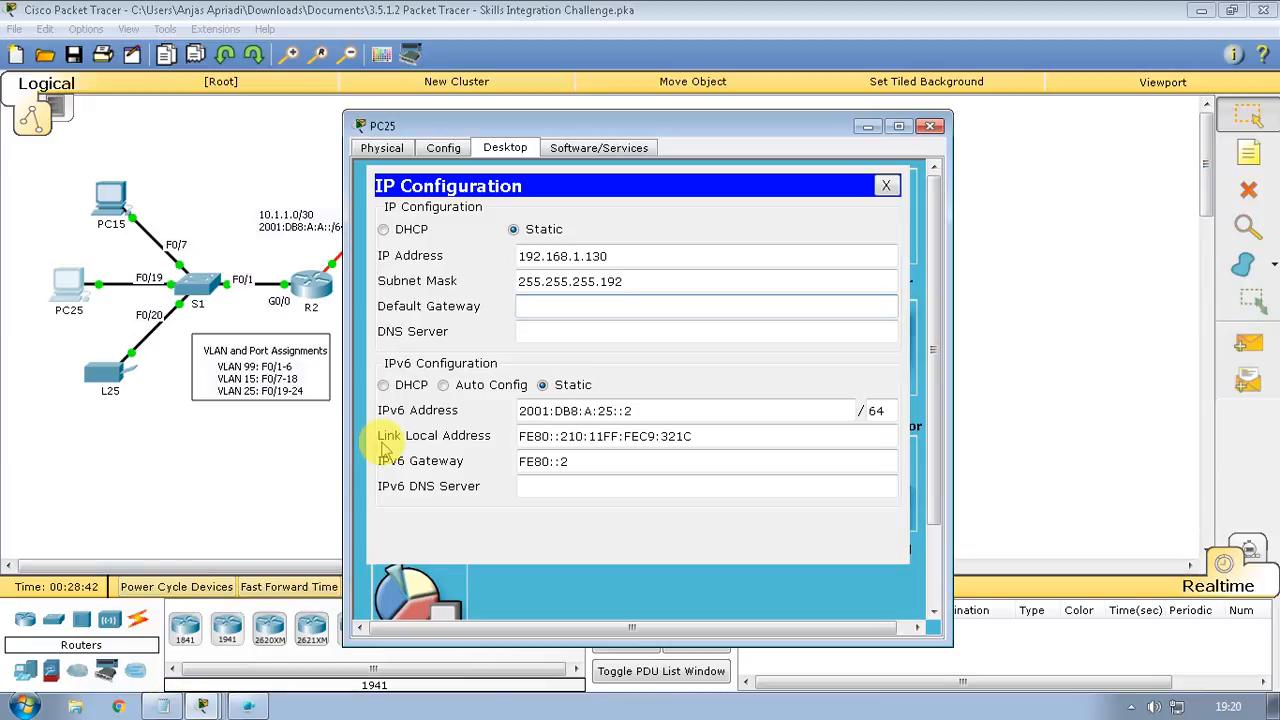
pyautogui.write('192.168.1.129')
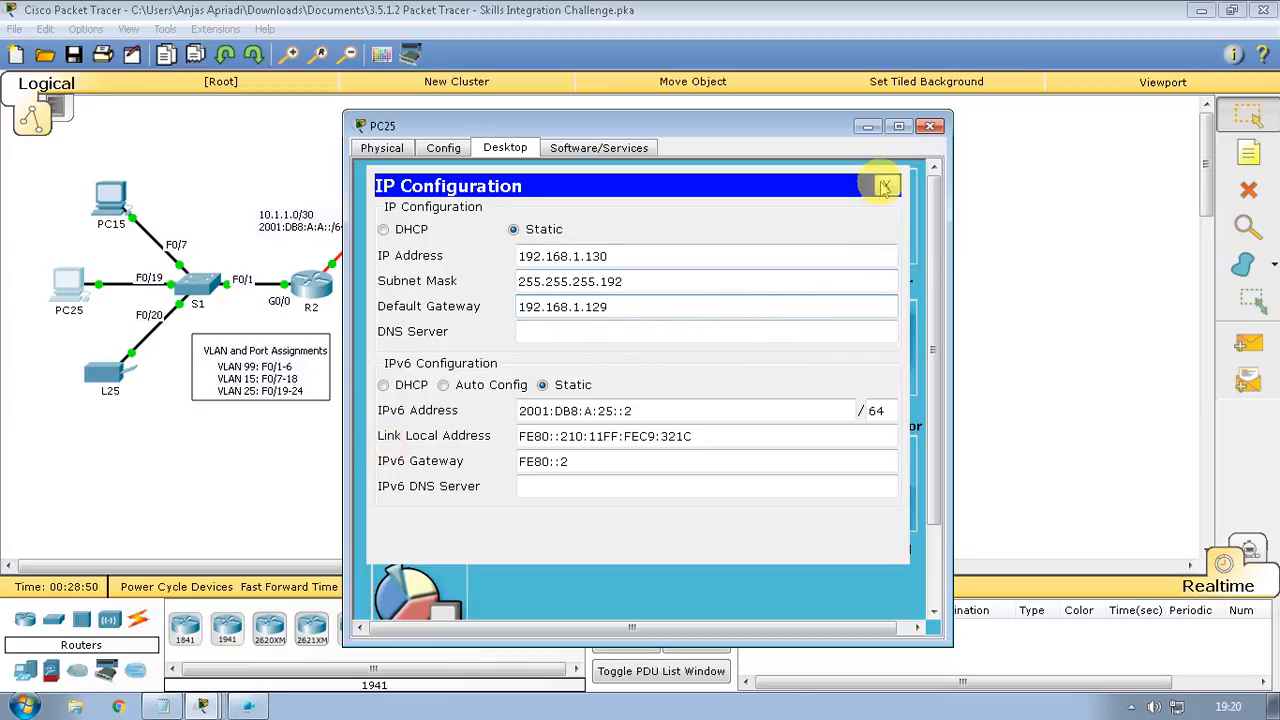
pyautogui.click(885, 186)
pyautogui.click(868, 125)
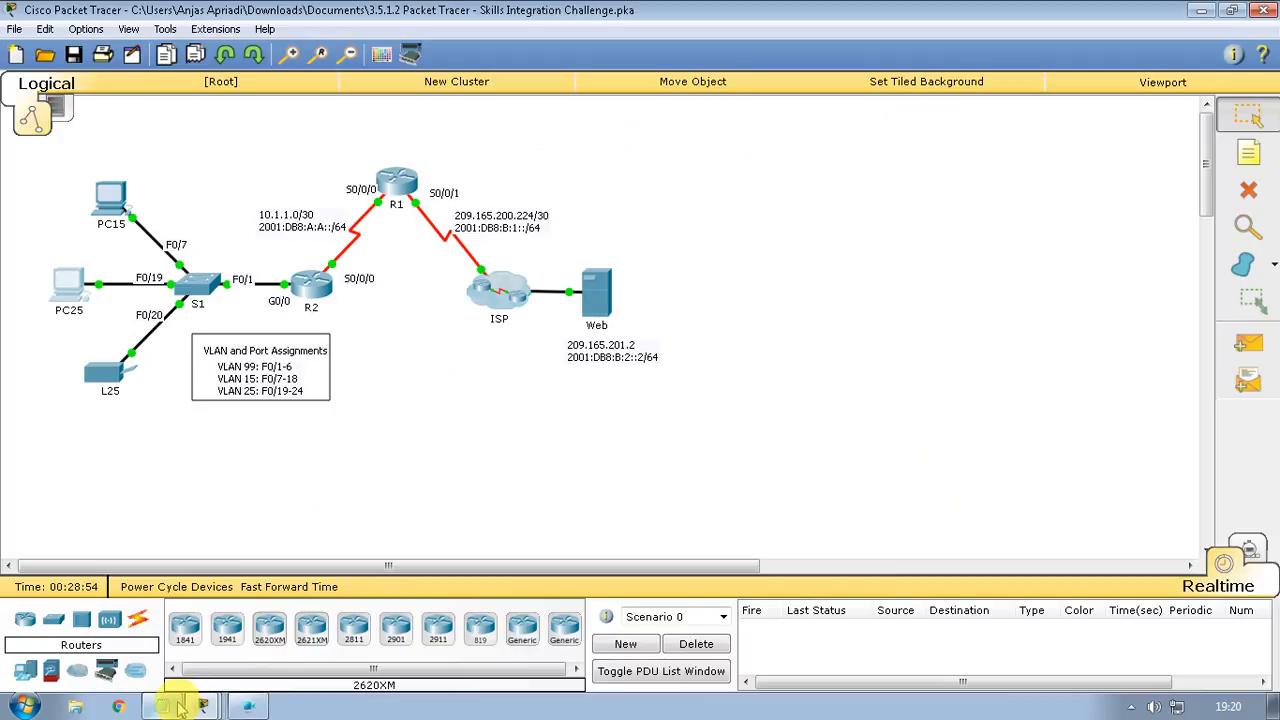
# Ping 209.165.201.2 from PC25, getting Destination host unreachable, then view the 79/100 score
pyautogui.click(168, 706)
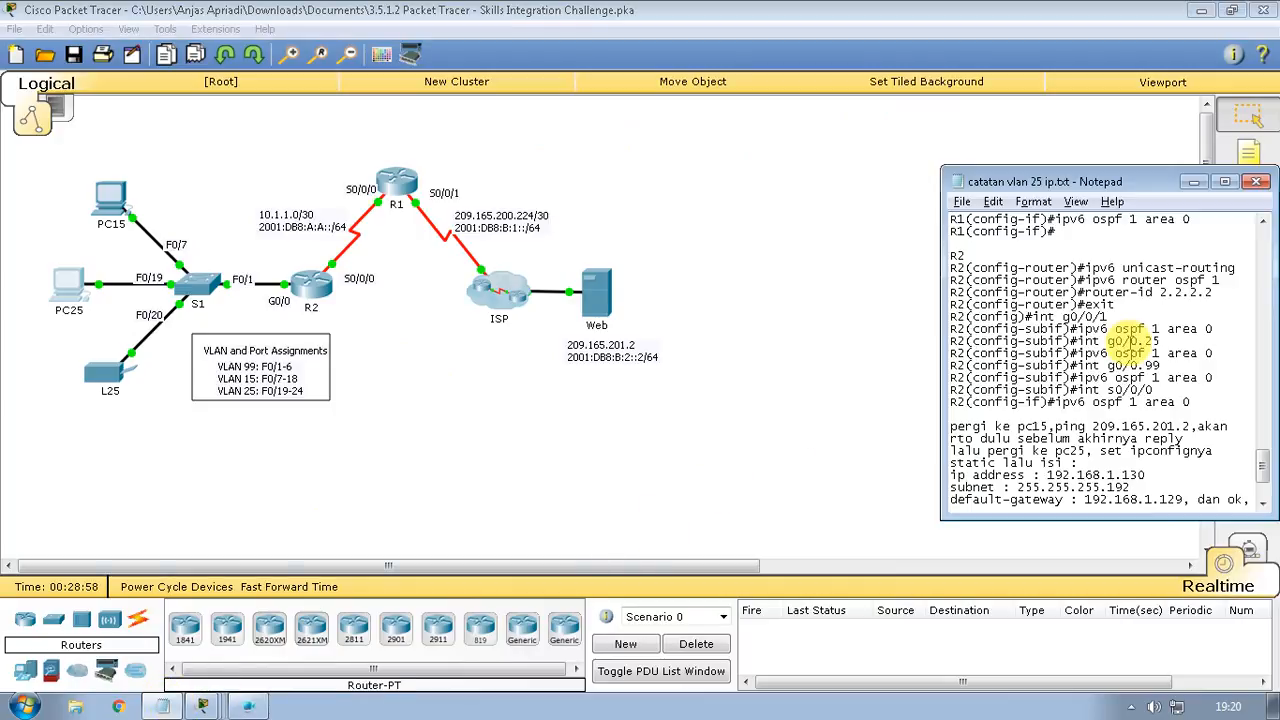
pyautogui.write('lalu ping 209.165.201.2,akan rto dulu sebelum akhirnya reply')
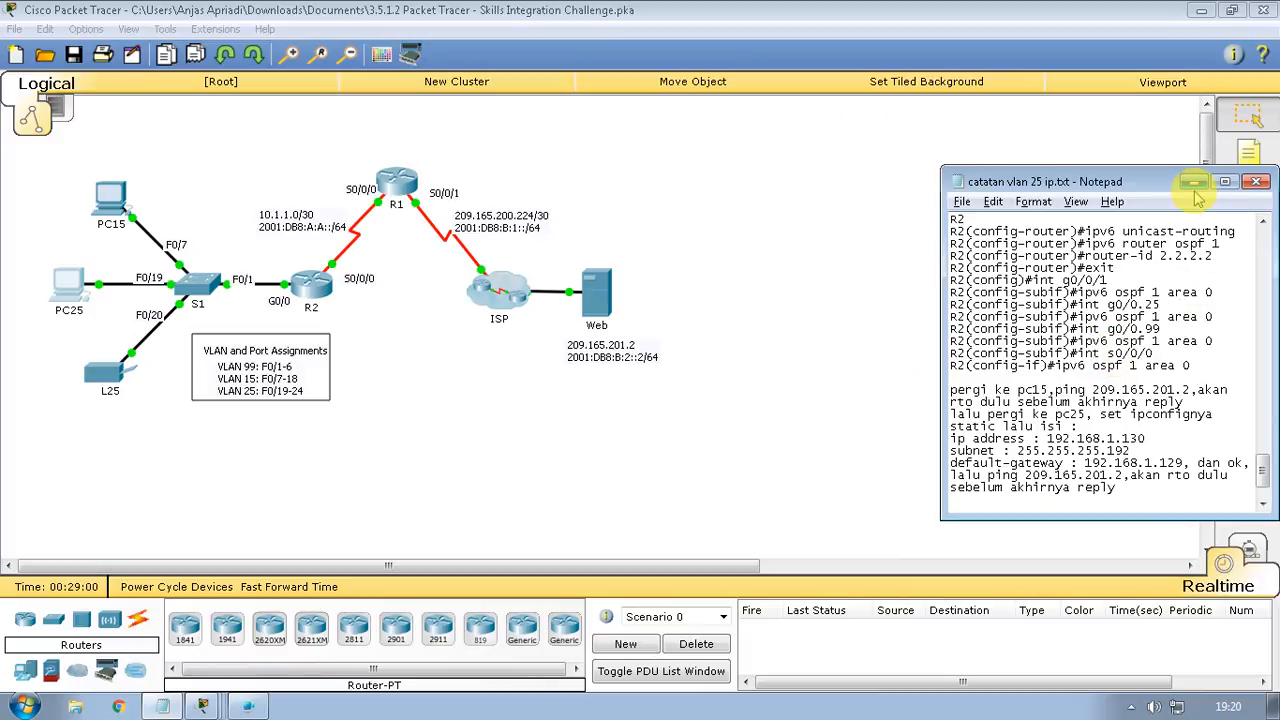
pyautogui.click(55, 290)
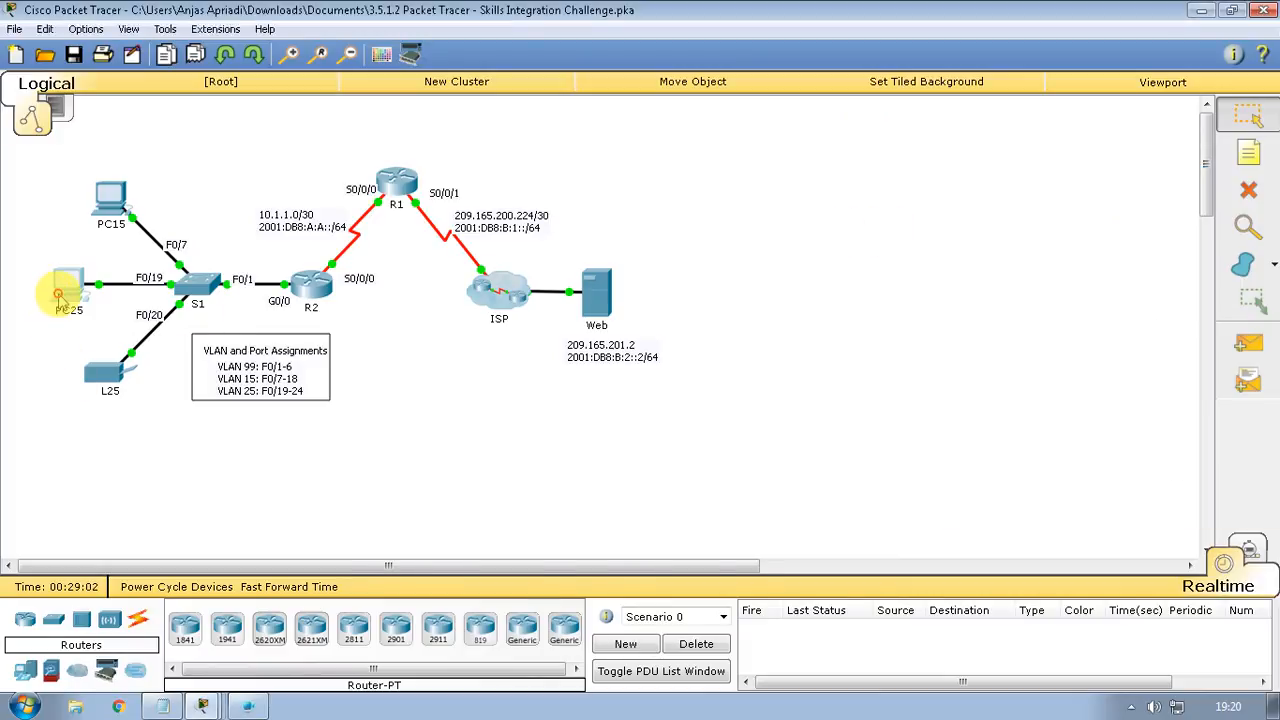
pyautogui.click(780, 235)
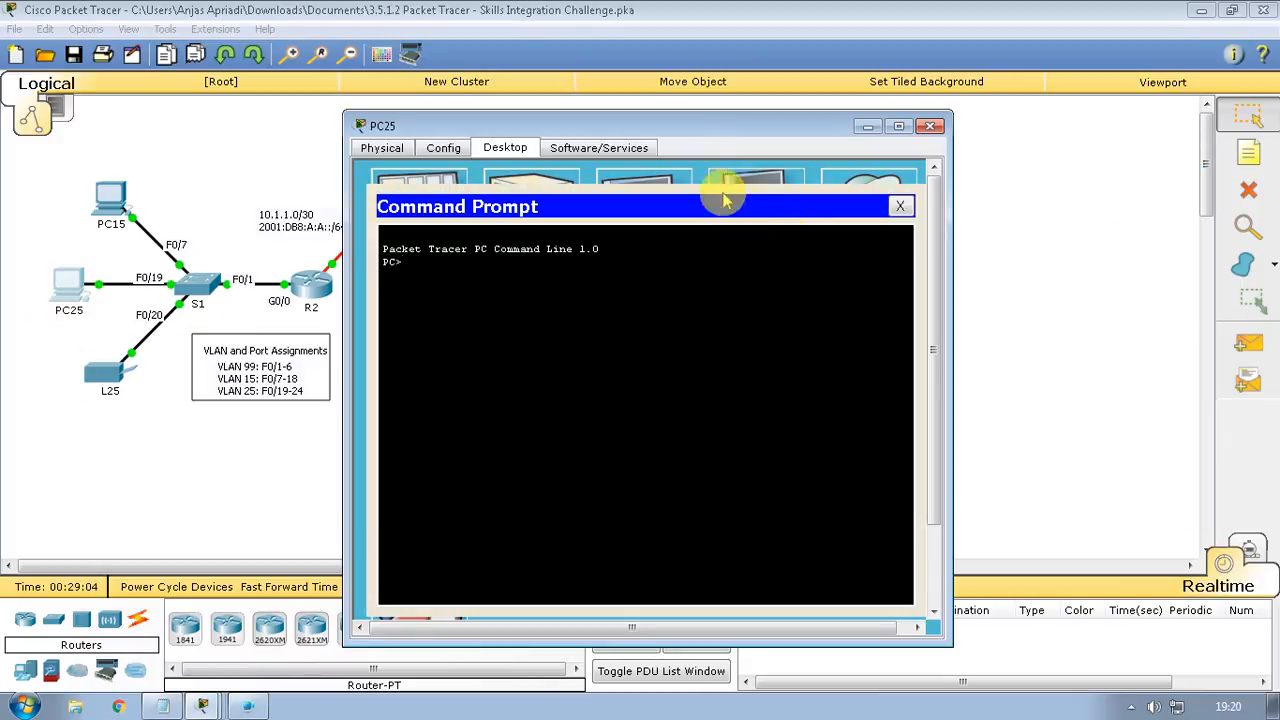
pyautogui.moveTo(682, 124); pyautogui.dragTo(1057, 129)
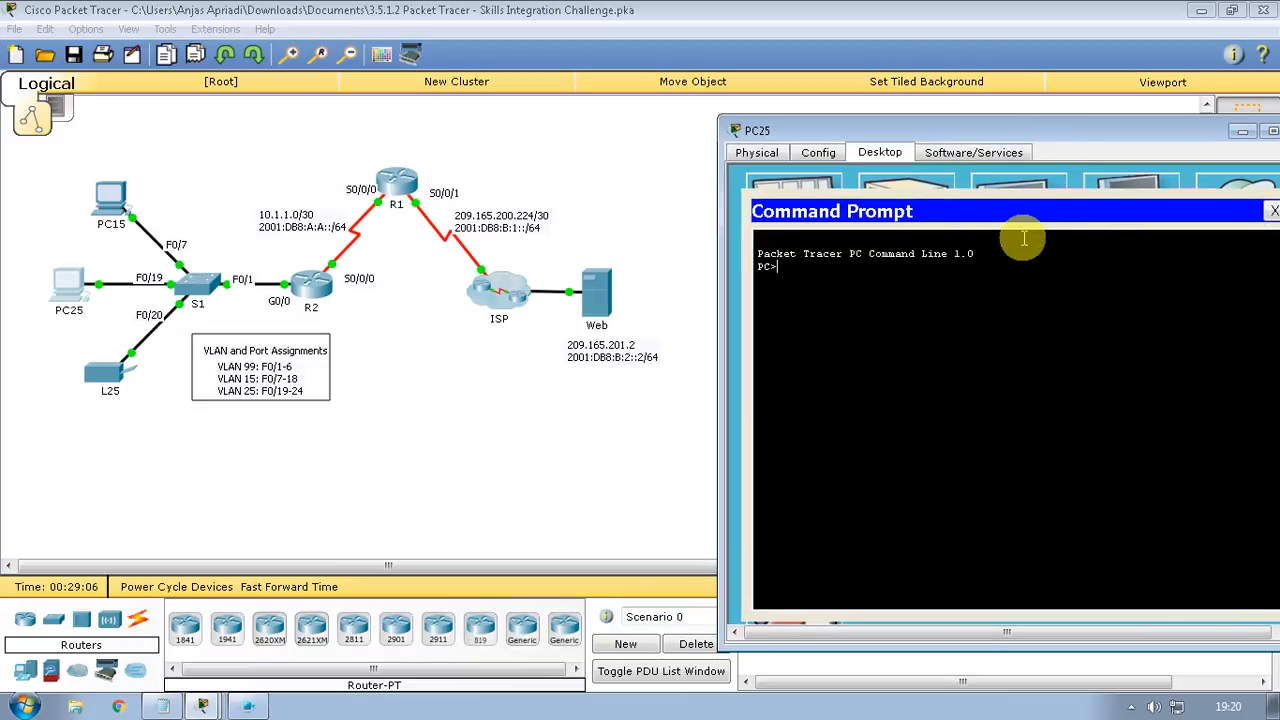
pyautogui.write('ping 209')
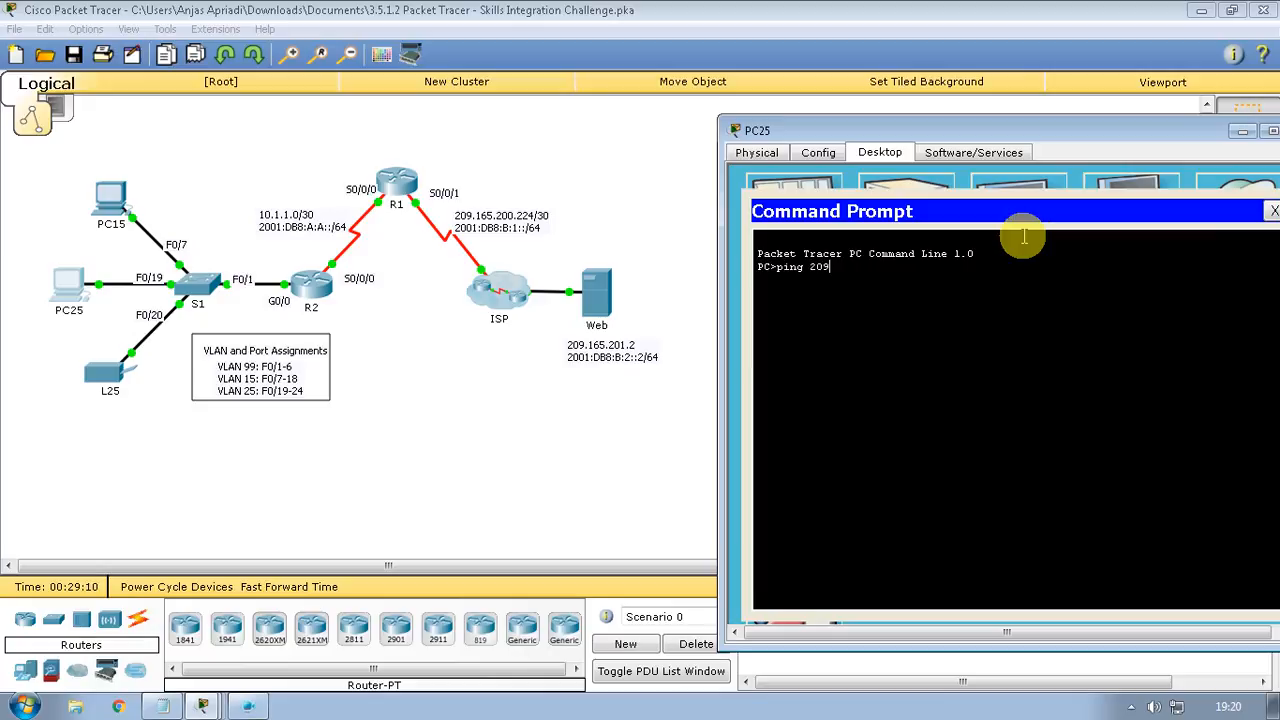
pyautogui.write('.165.2')
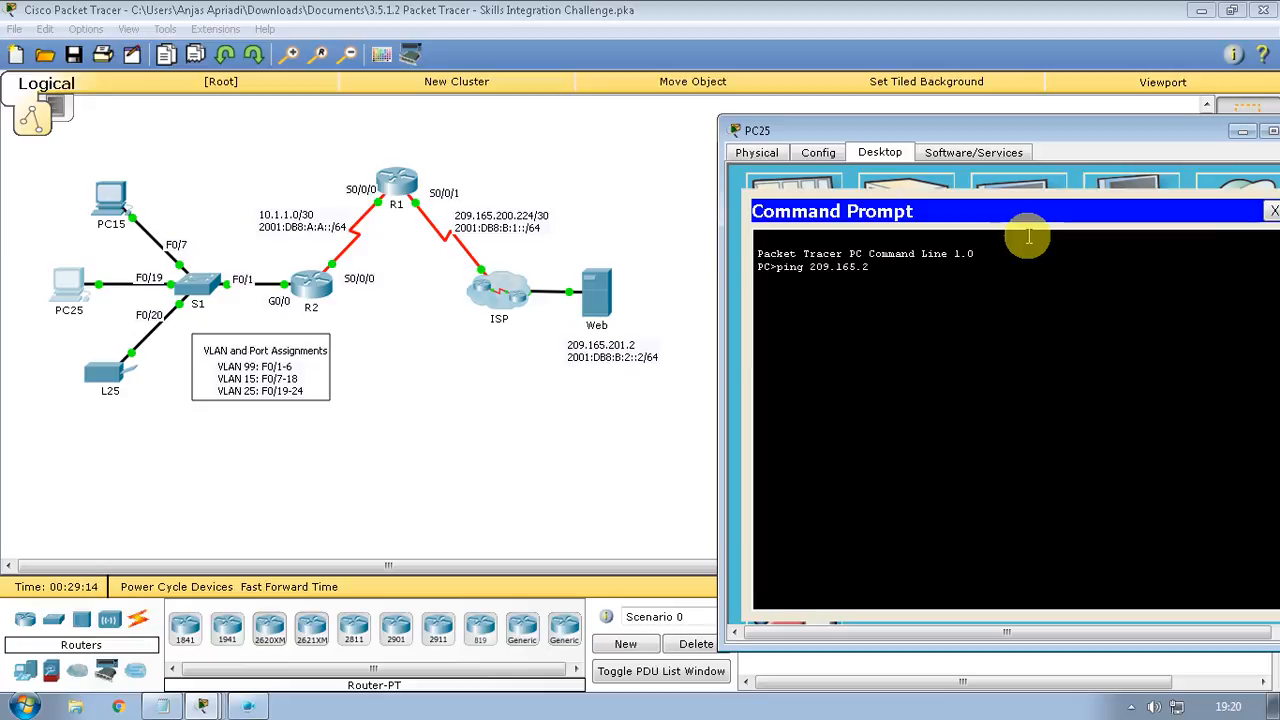
pyautogui.write('01.2')
pyautogui.press('Return')
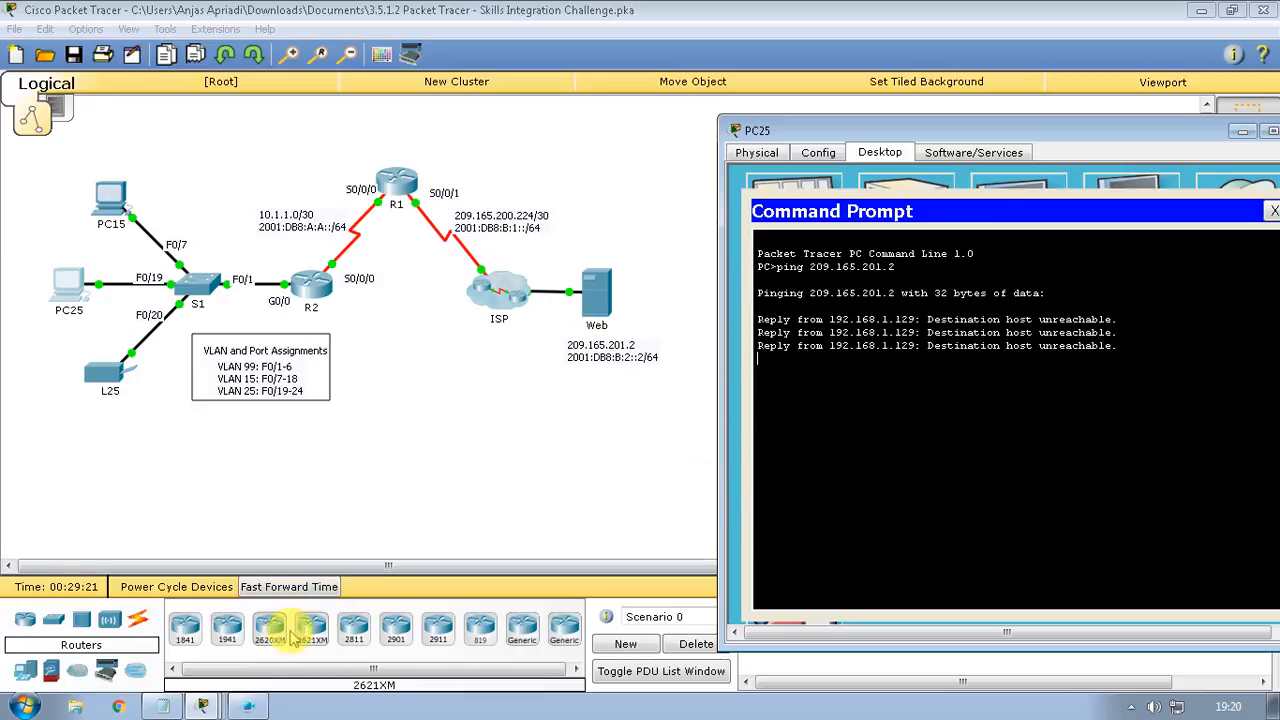
pyautogui.click(201, 707)
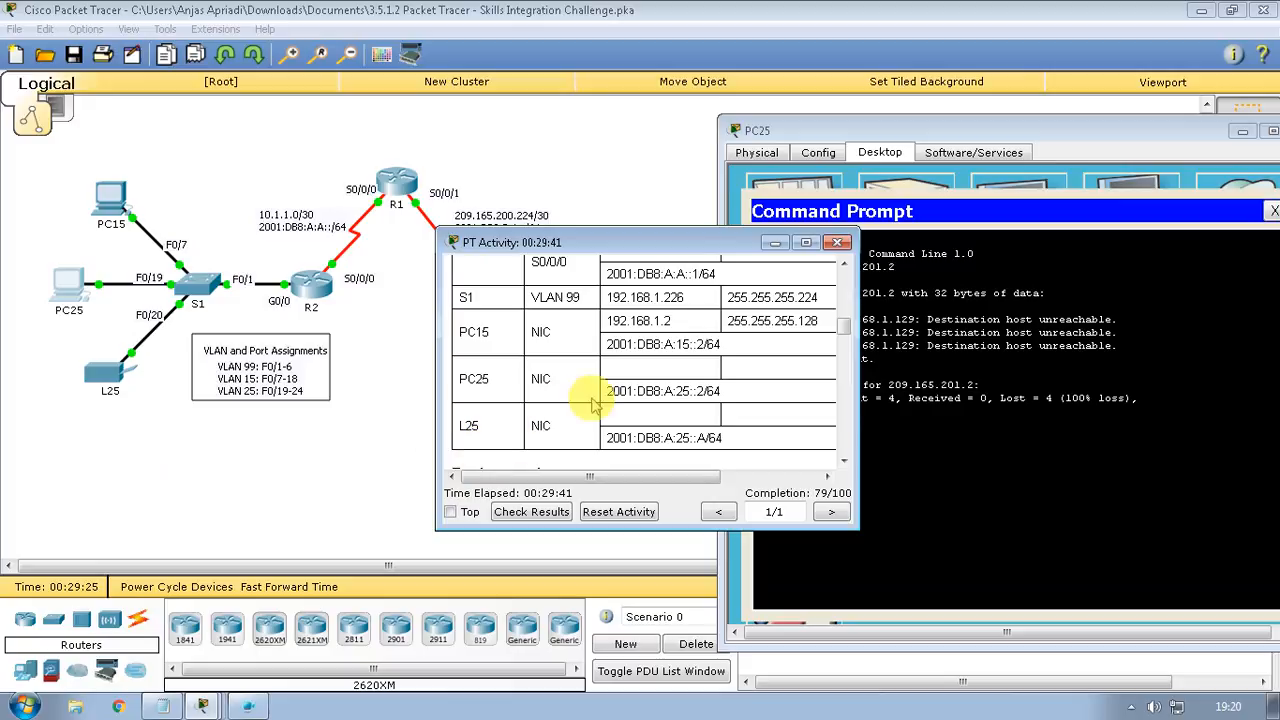
# Rerun PC25's ping to 209.165.201.2, which fails again, and check then hide the activity window
pyautogui.click(1025, 465)
pyautogui.press('Up')
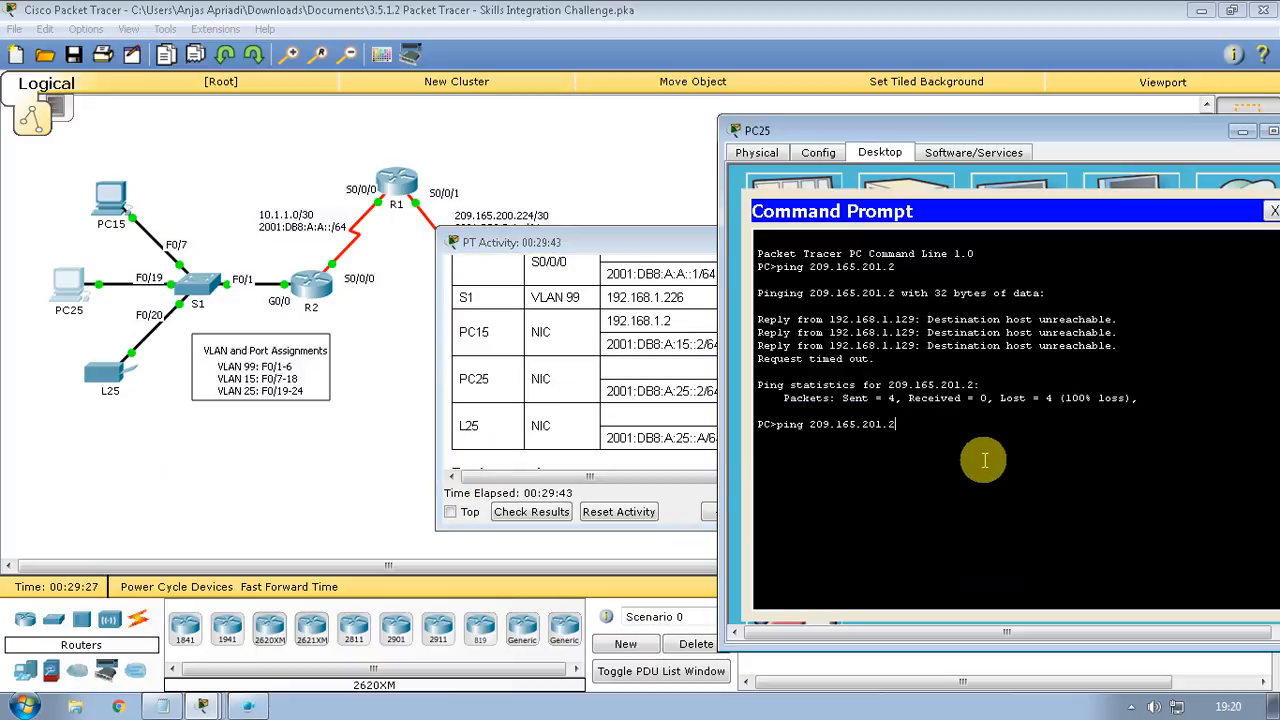
pyautogui.press('Return')
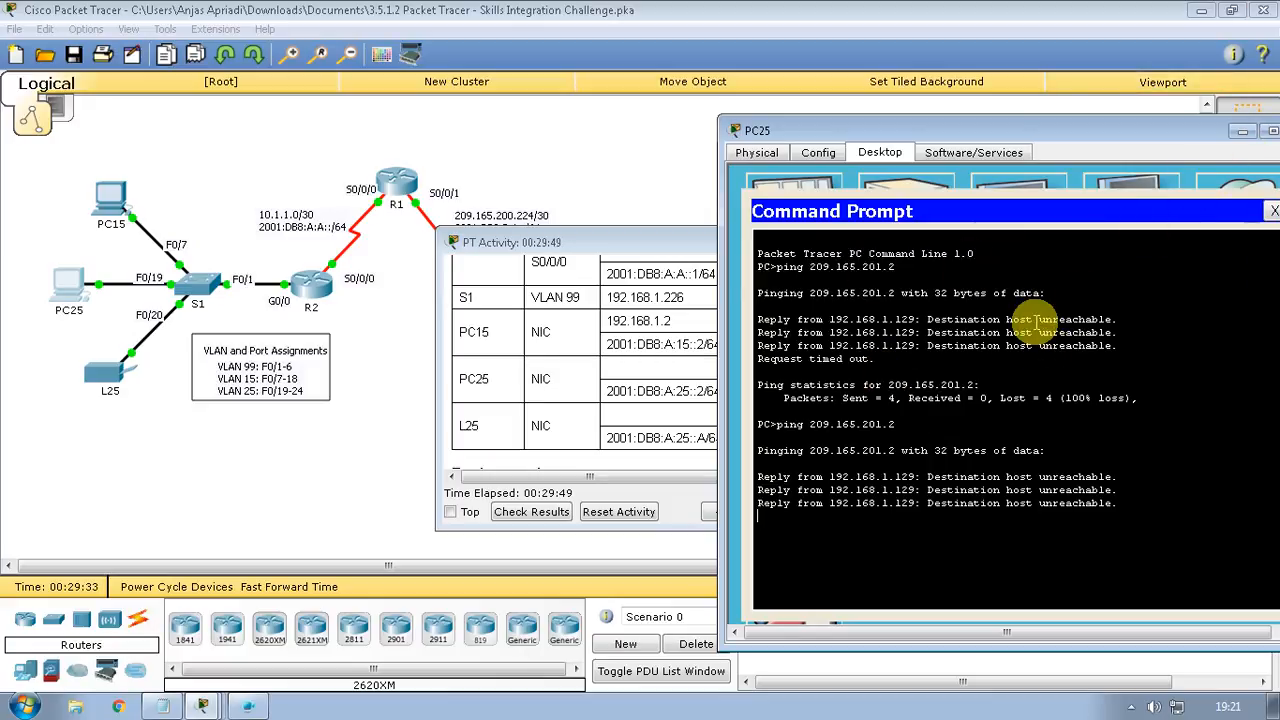
pyautogui.click(637, 476)
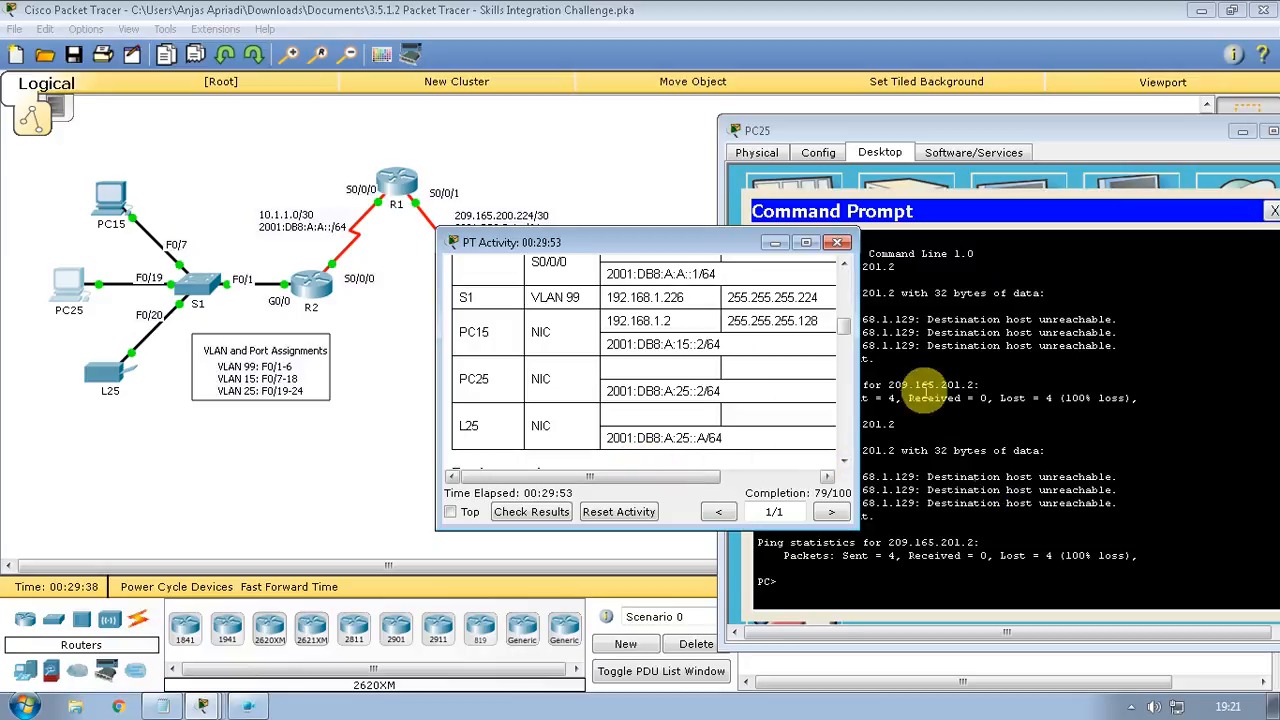
pyautogui.click(776, 244)
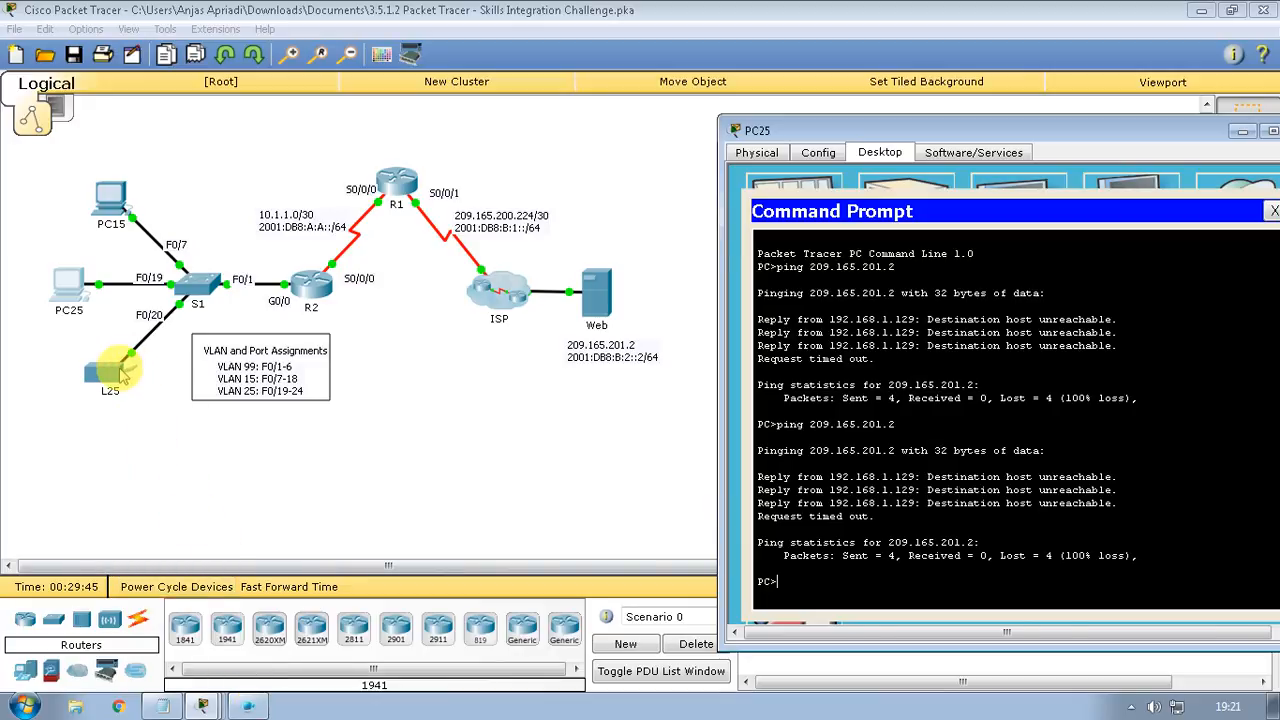
# Try L25's Config tab twice, dismissing the Interface Locked warning each time
pyautogui.click(122, 372)
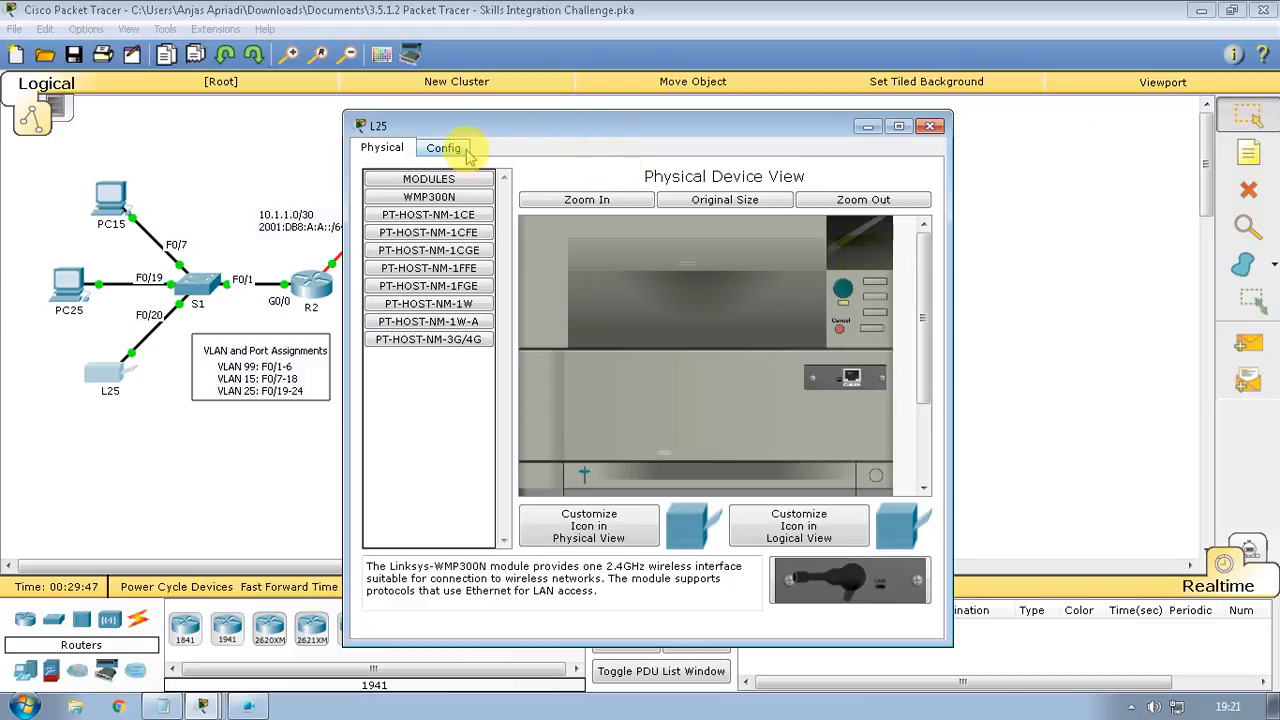
pyautogui.click(445, 148)
pyautogui.click(690, 374)
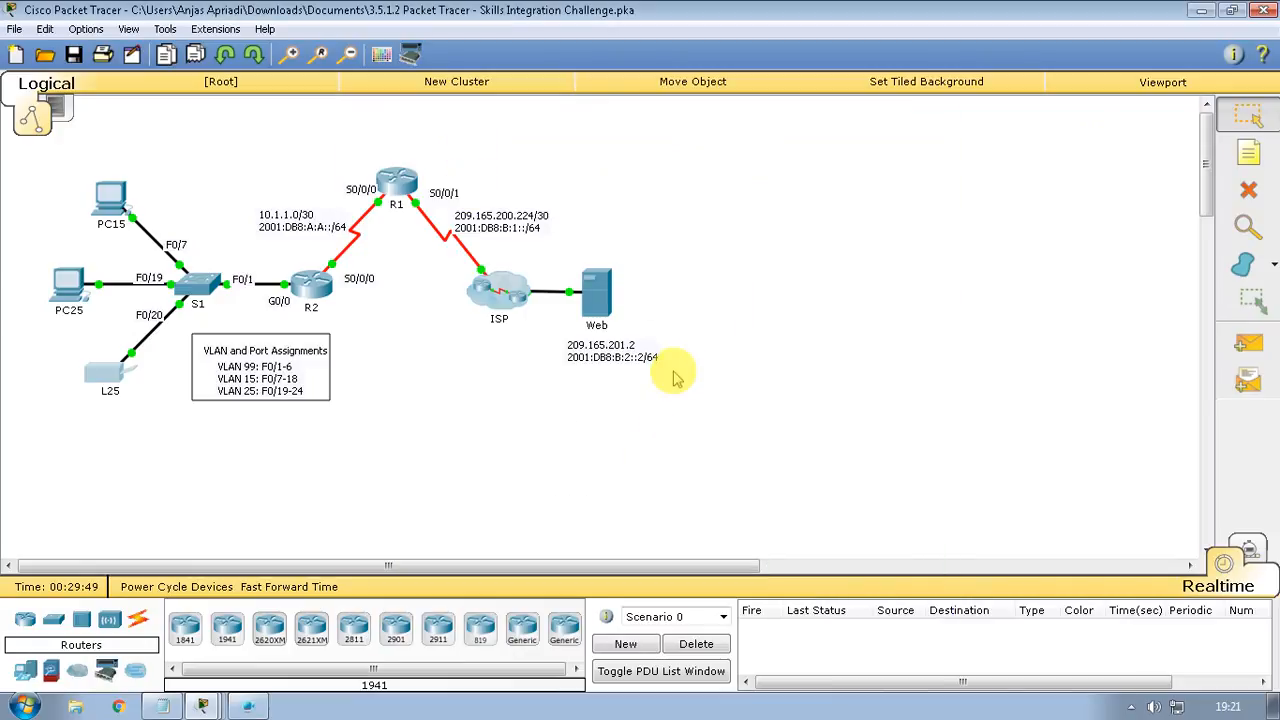
pyautogui.click(106, 368)
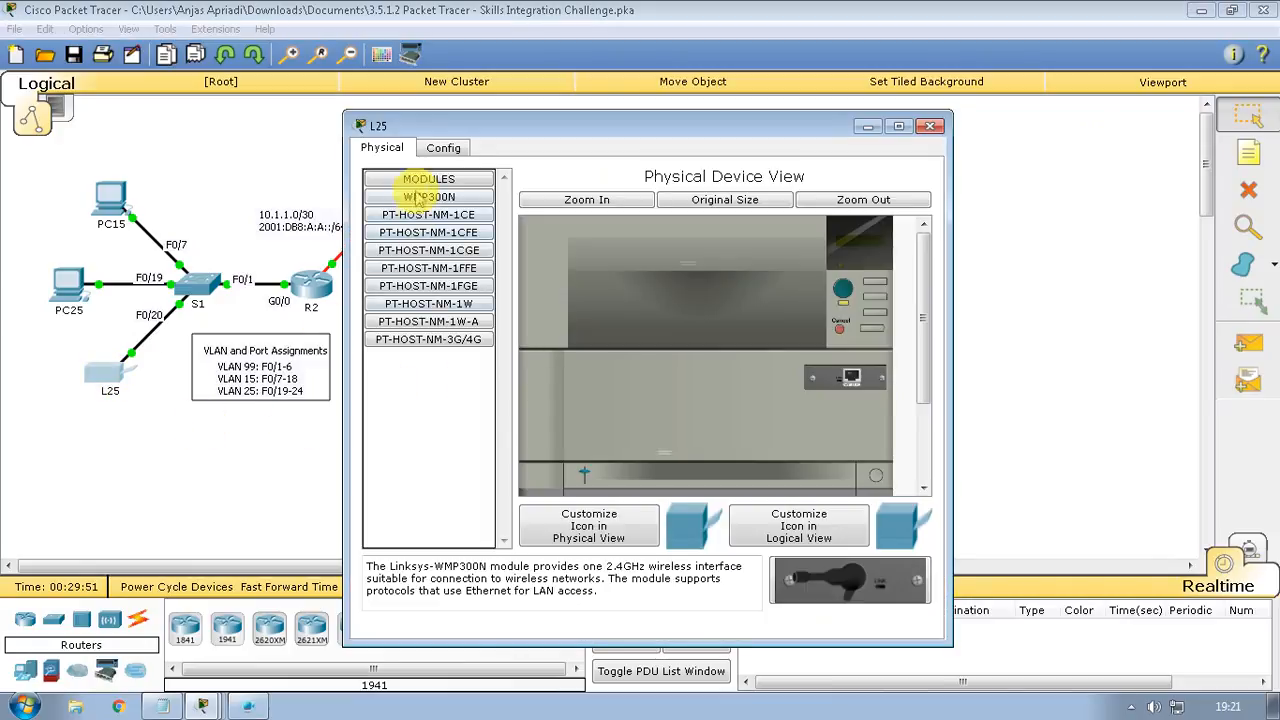
pyautogui.click(436, 152)
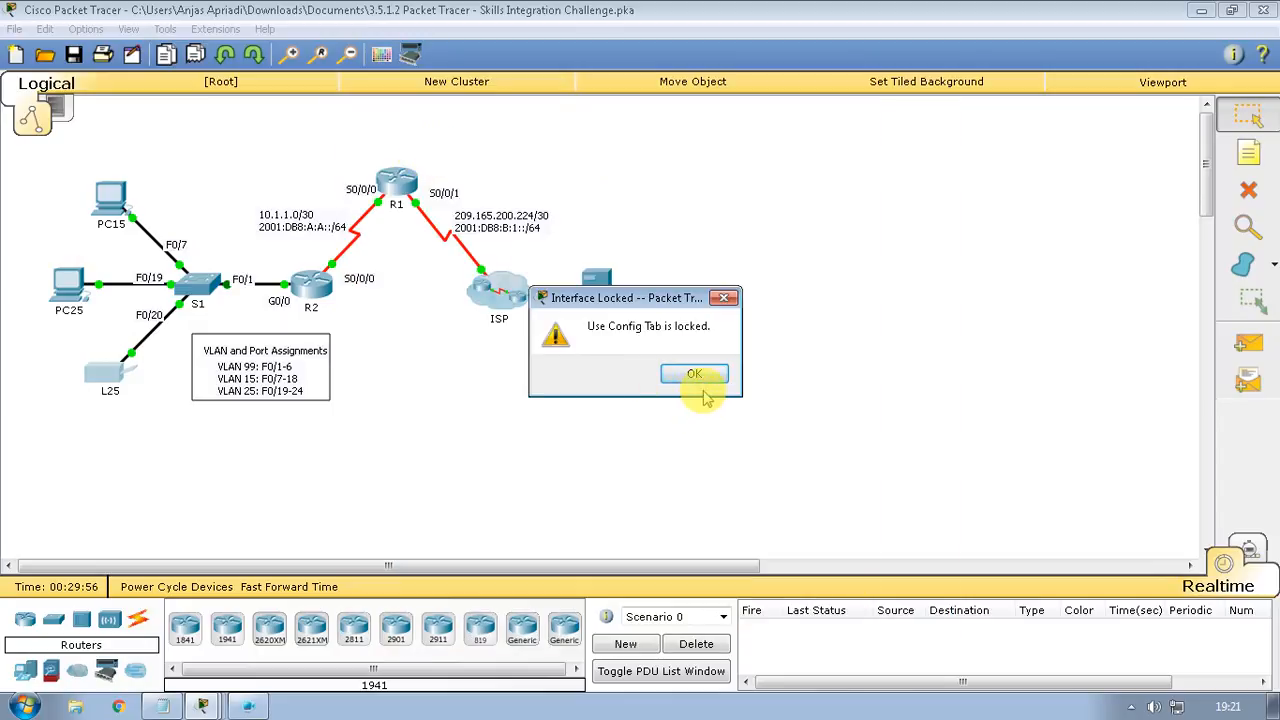
pyautogui.click(690, 372)
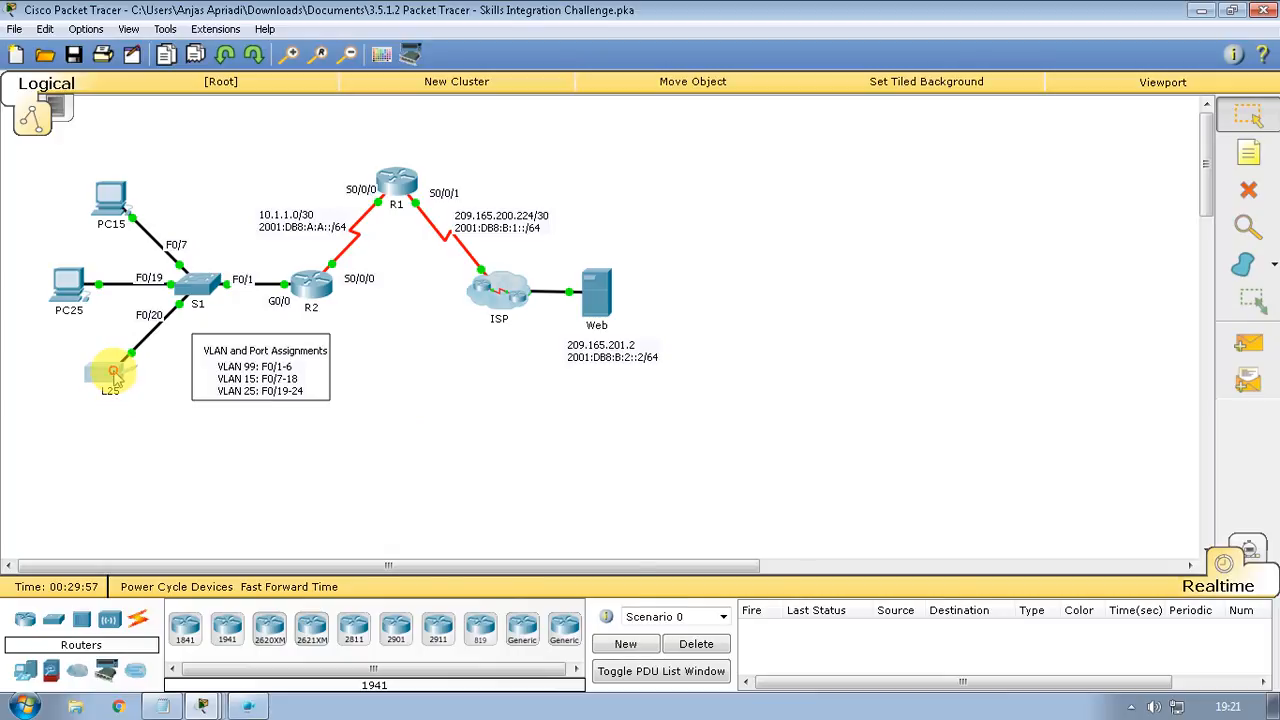
# Retry L25's locked Config tab once more, then open the Apowersoft screen recorder from the tray
pyautogui.click(110, 372)
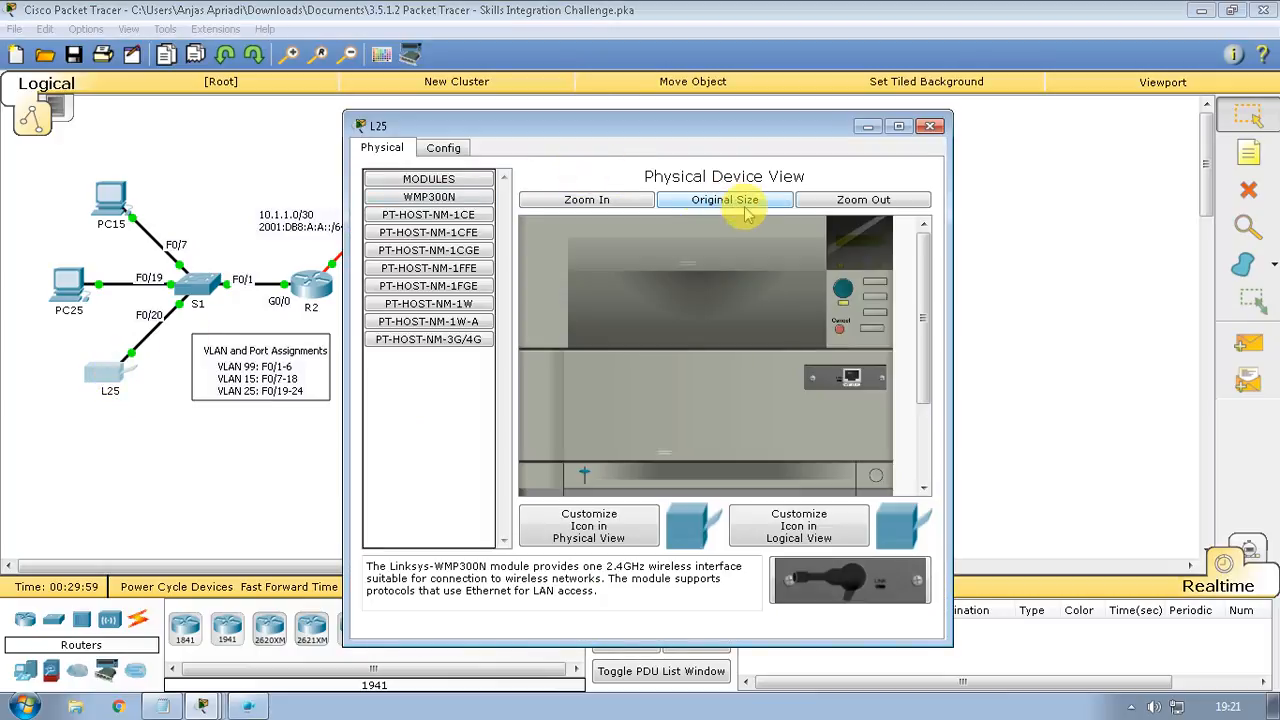
pyautogui.scroll(-3, 800, 390)
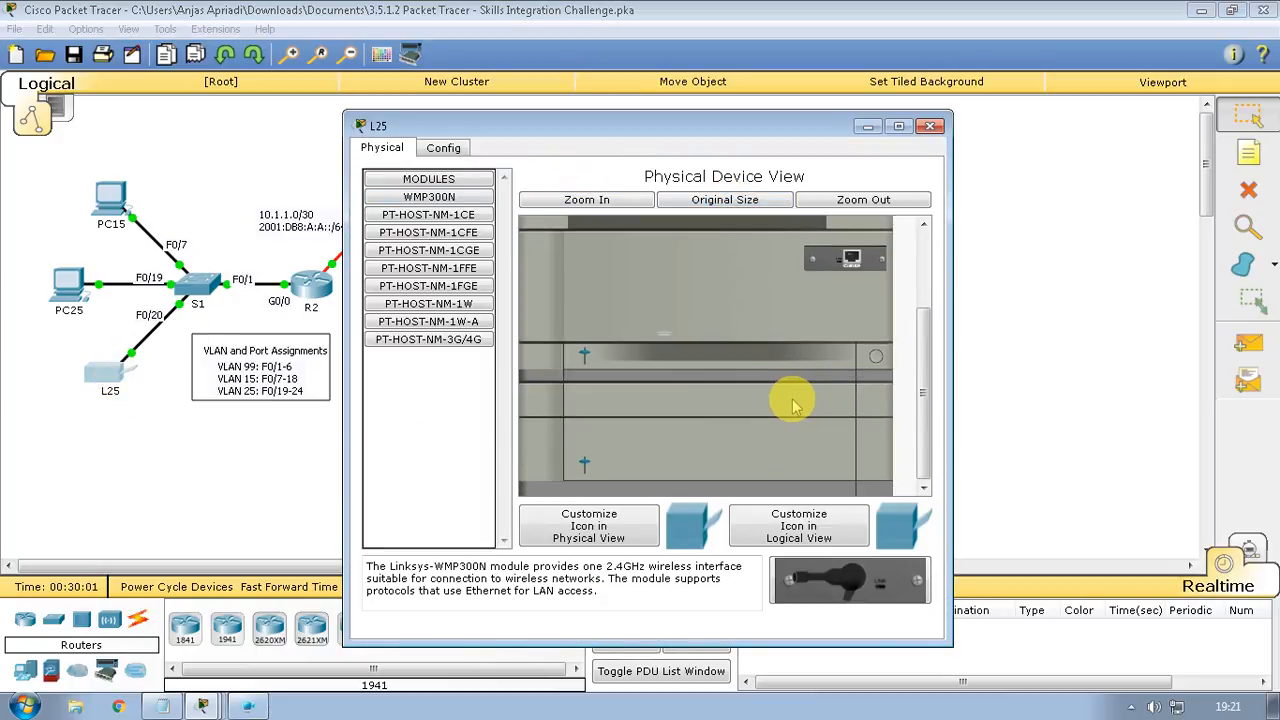
pyautogui.scroll(3, 790, 402)
pyautogui.click(478, 177)
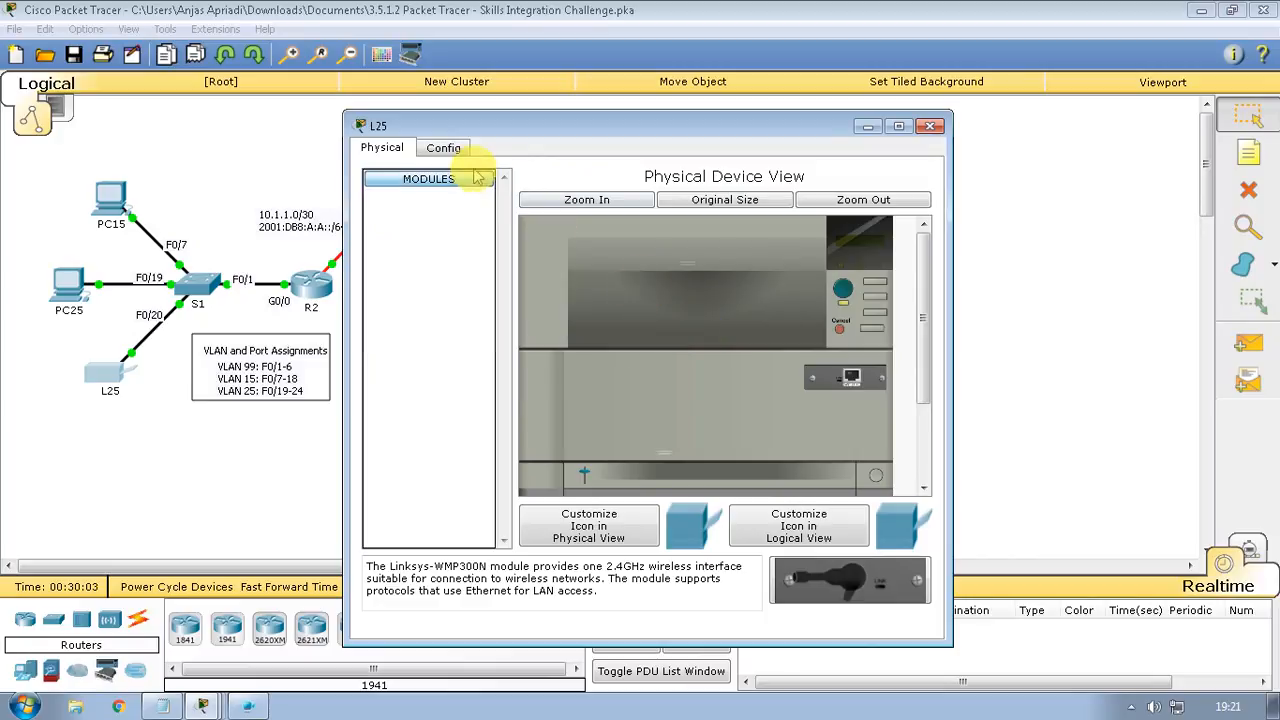
pyautogui.click(478, 177)
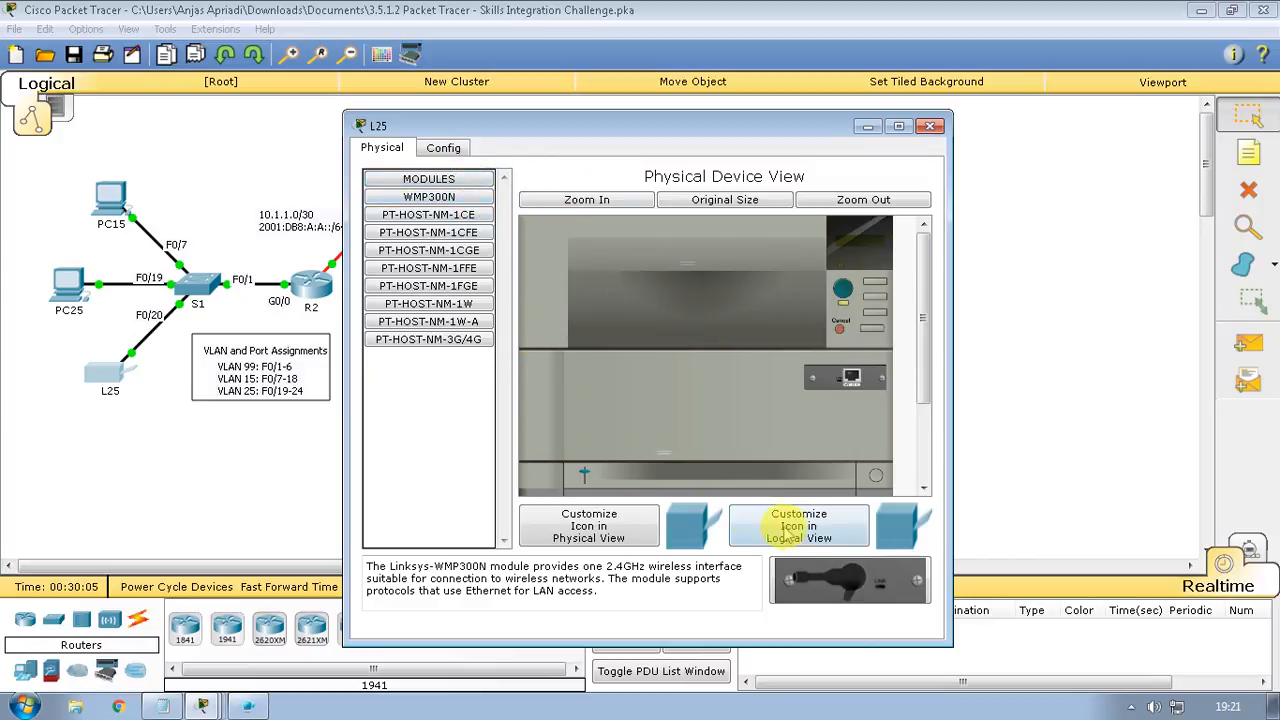
pyautogui.click(443, 148)
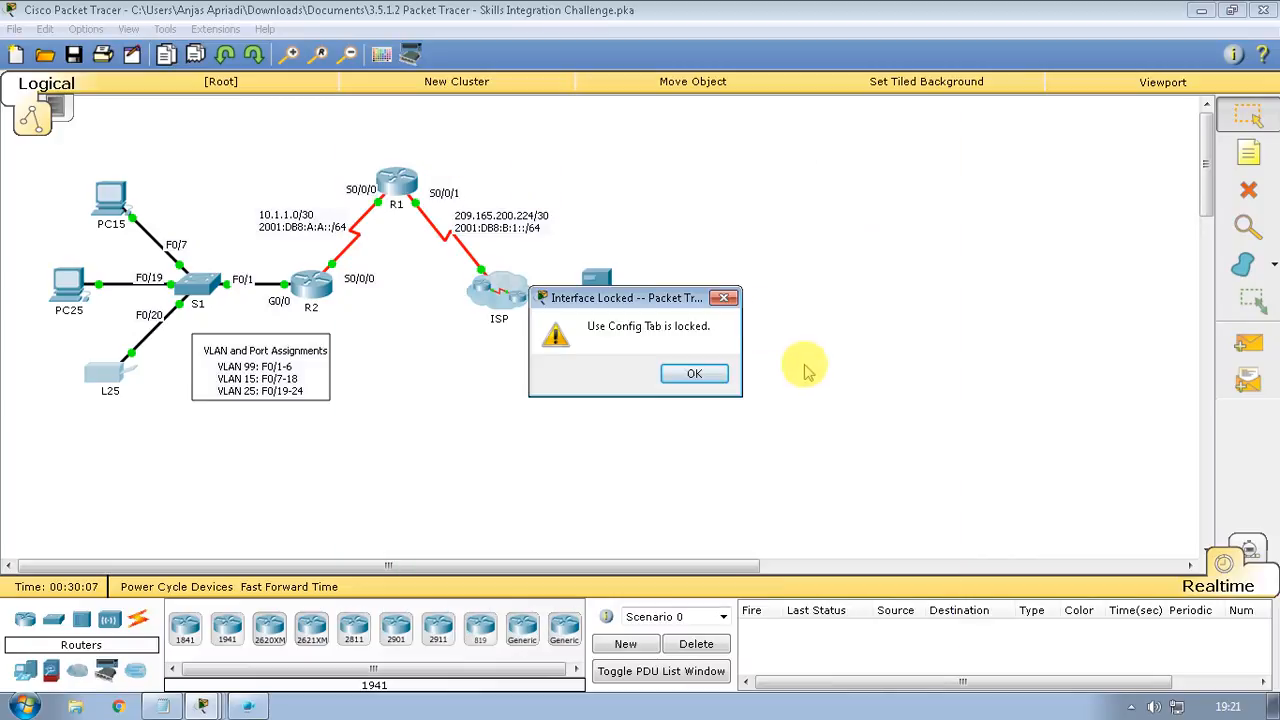
pyautogui.click(710, 374)
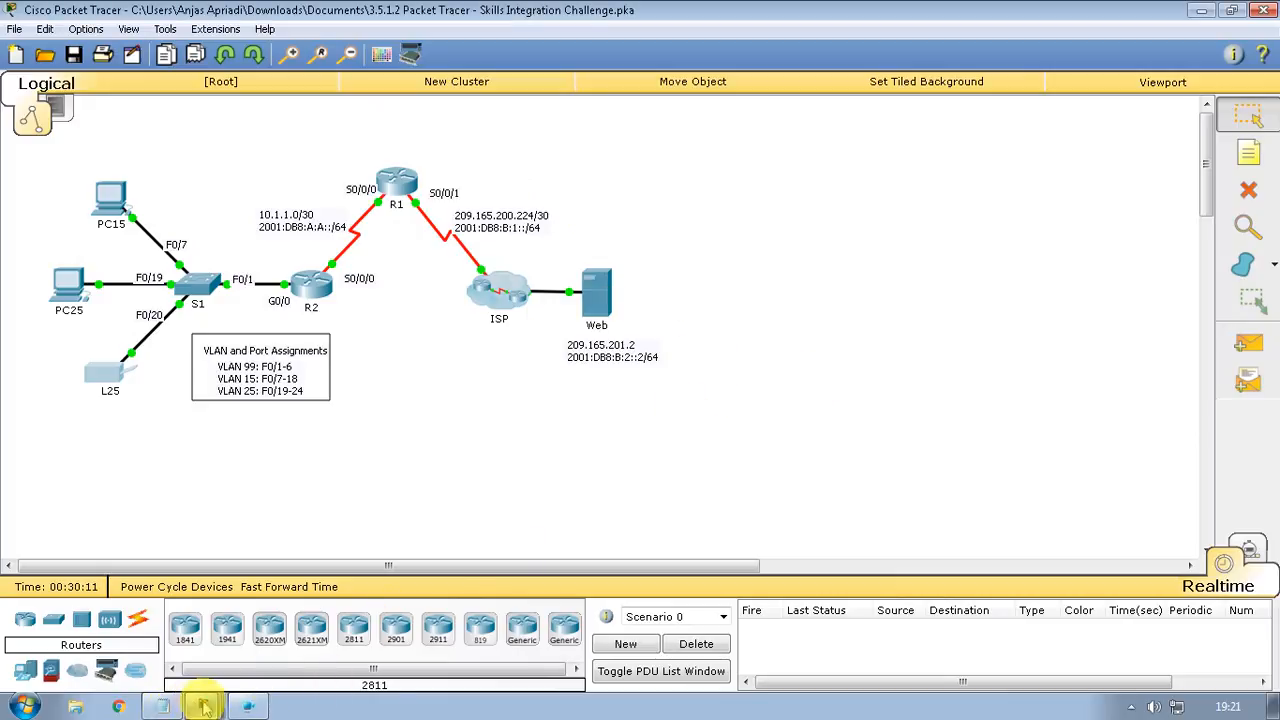
pyautogui.click(1131, 706)
pyautogui.click(1129, 630)
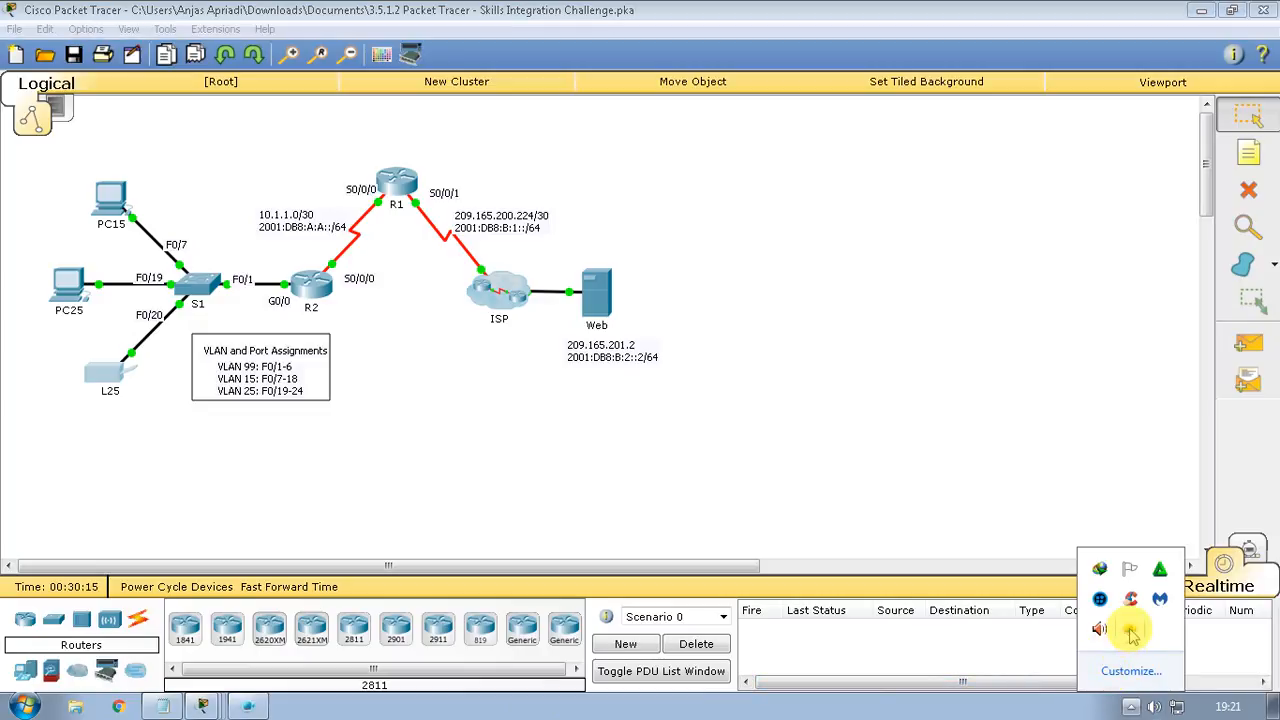